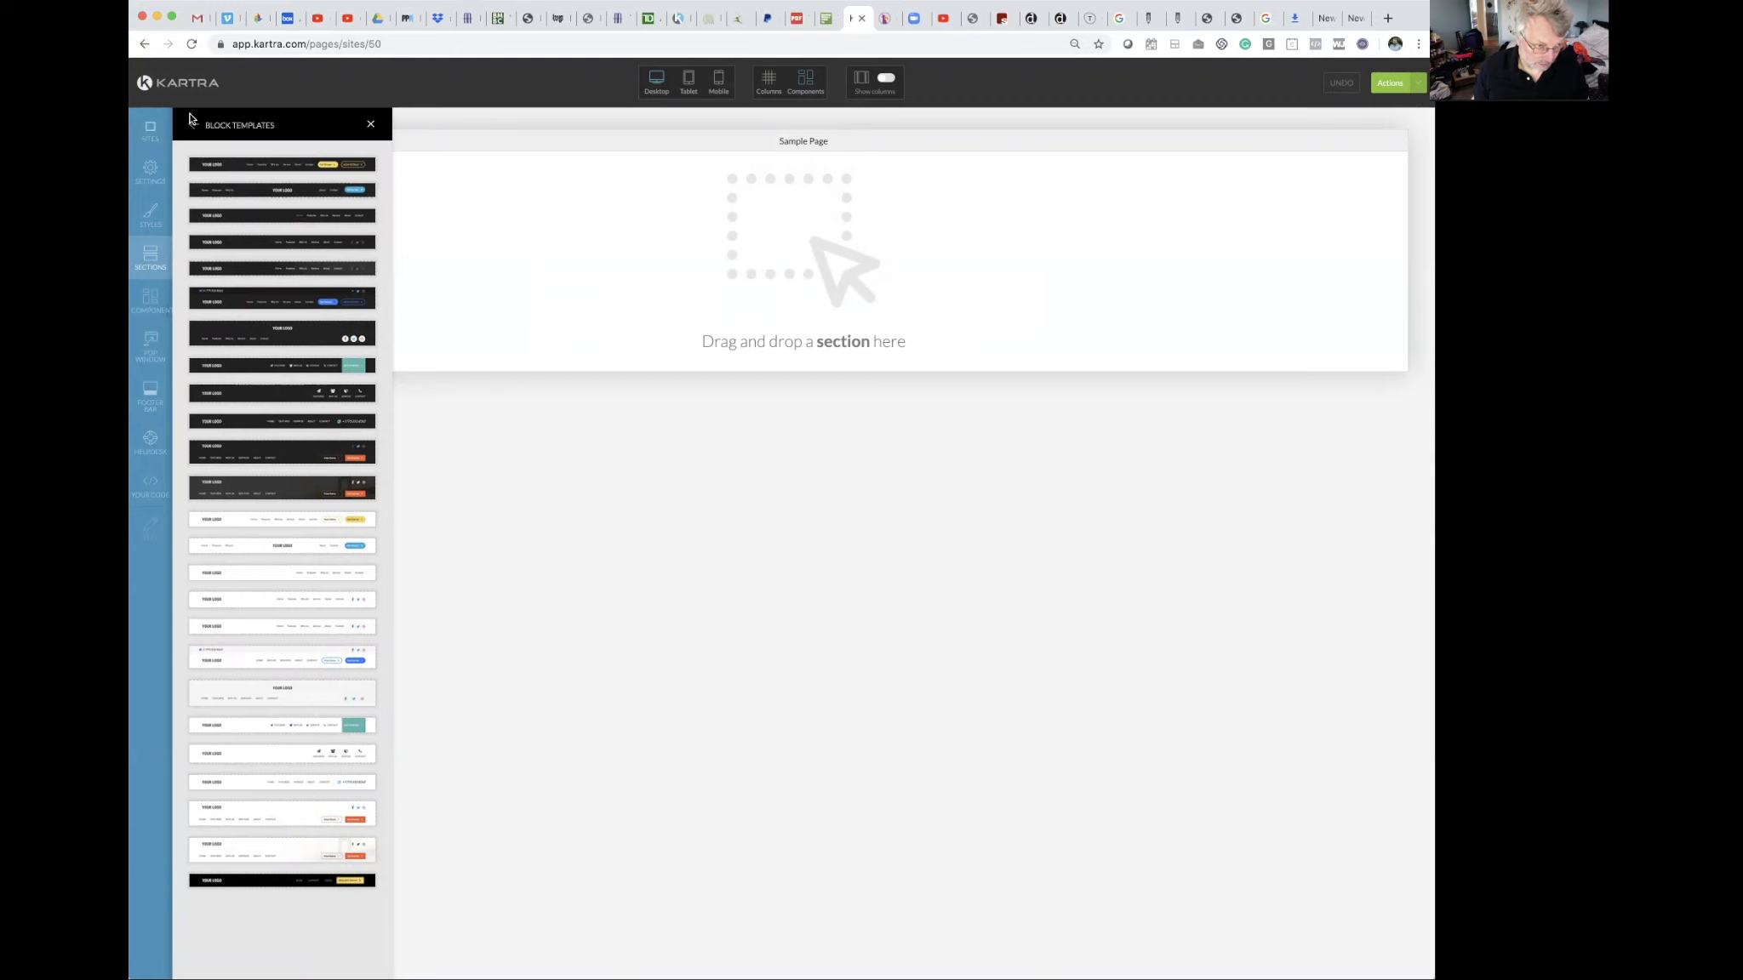
Browse the Hero Sections templates available for the page.
{"action": "left_click", "coordinate": [192, 126]}
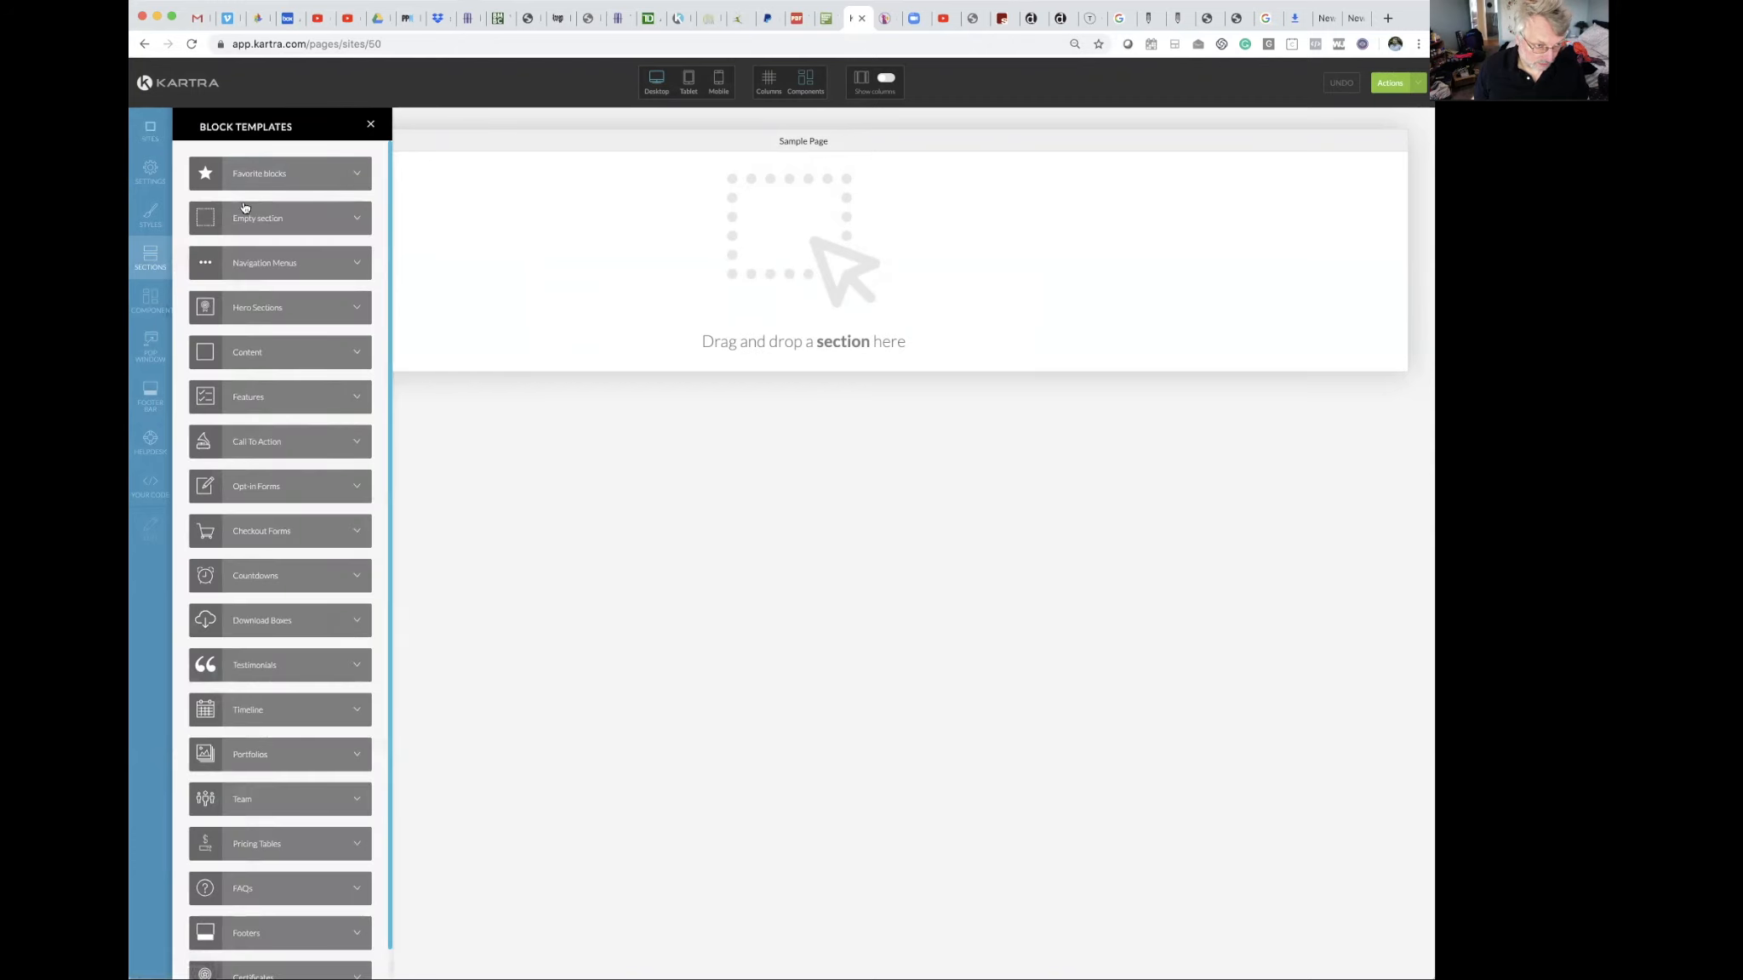
{"action": "left_click", "coordinate": [354, 308]}
{"action": "scroll", "coordinate": [340, 354], "scroll_direction": "down", "scroll_amount": 10}
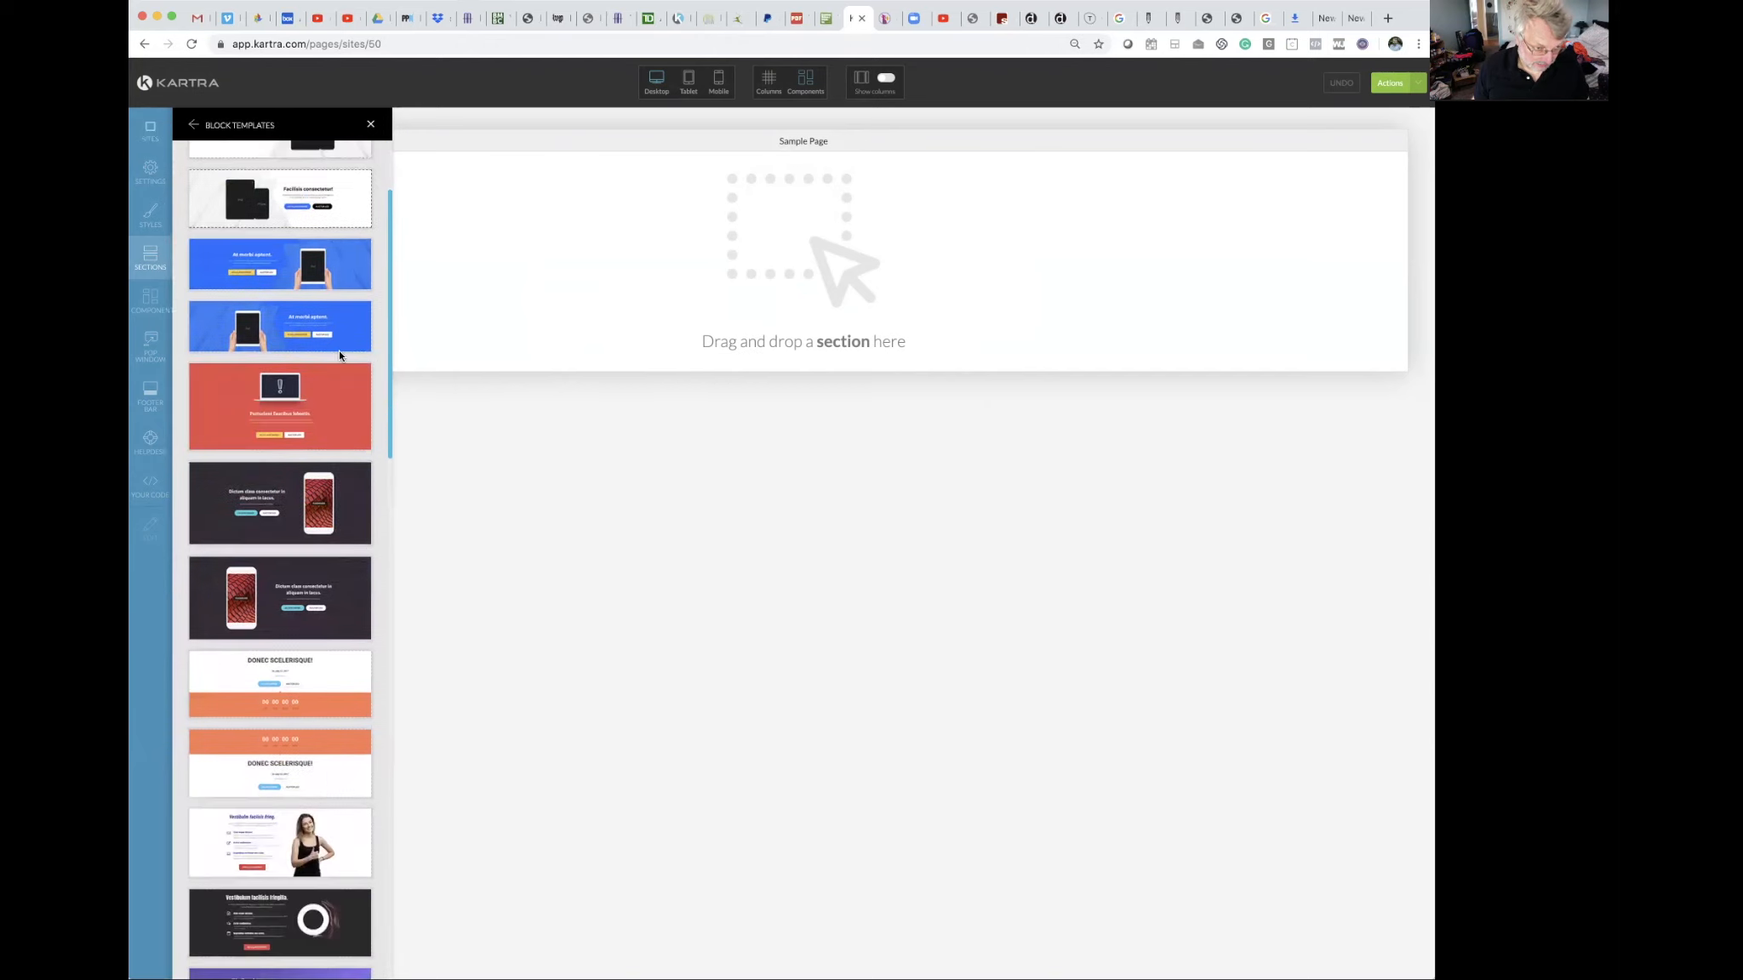
{"action": "scroll", "coordinate": [341, 353], "scroll_direction": "down", "scroll_amount": 6}
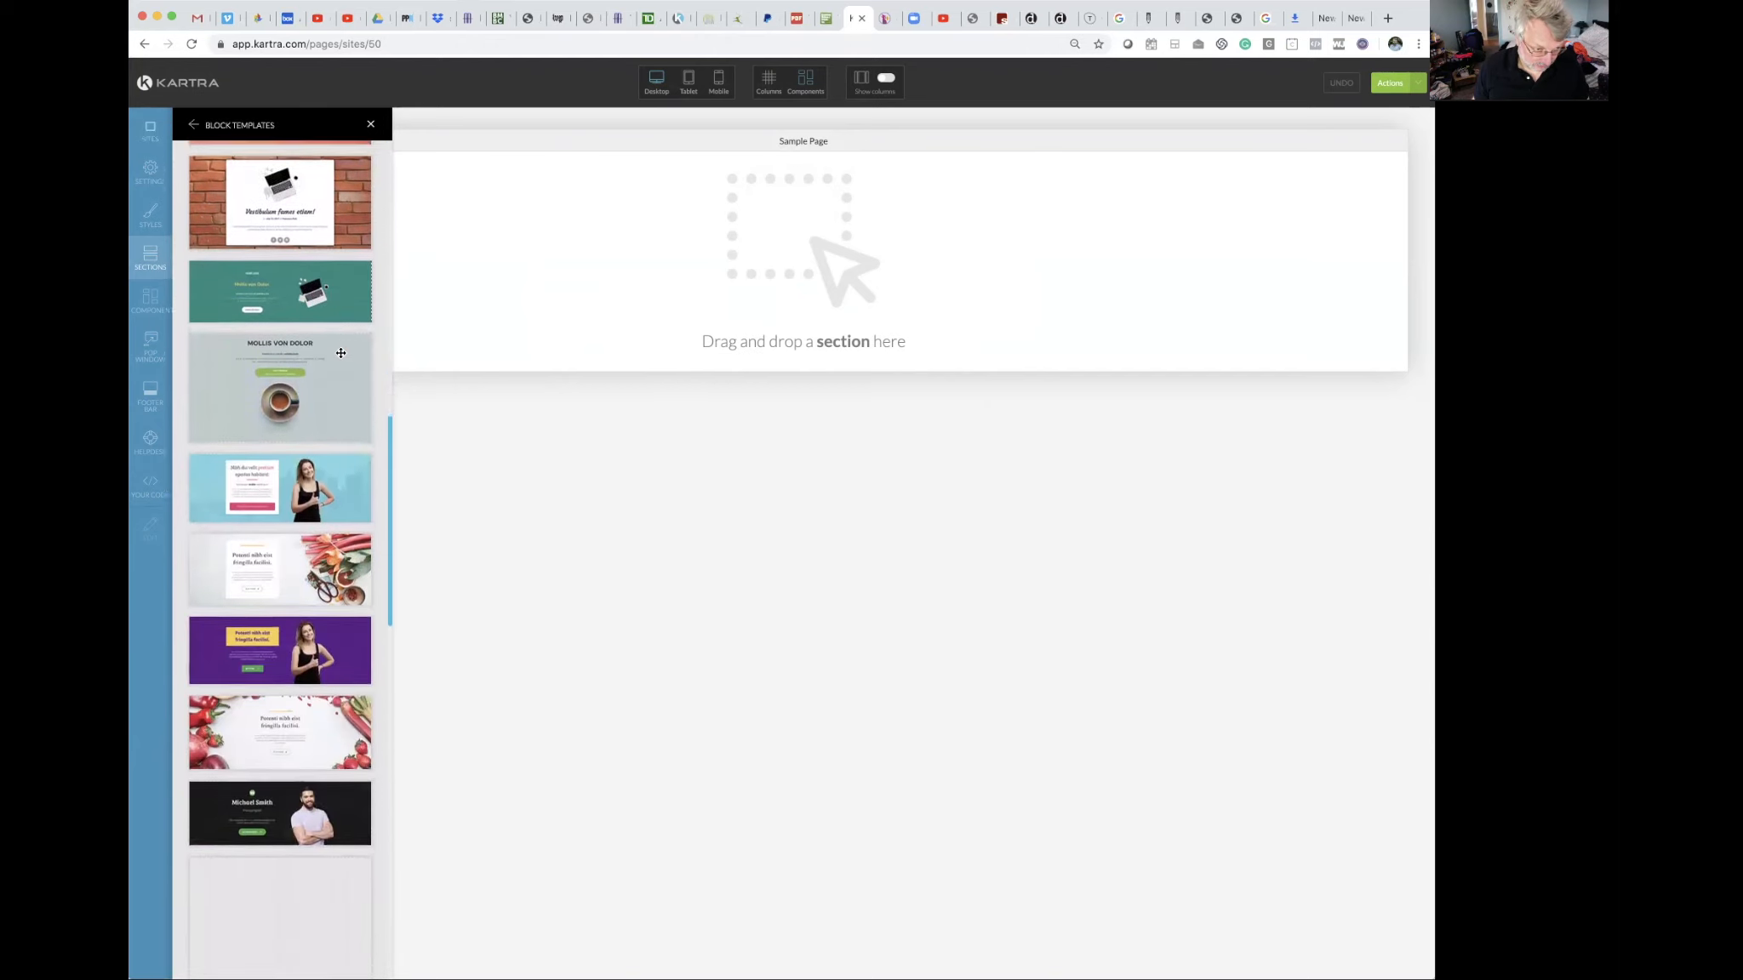
{"action": "scroll", "coordinate": [340, 352], "scroll_direction": "up", "scroll_amount": 14}
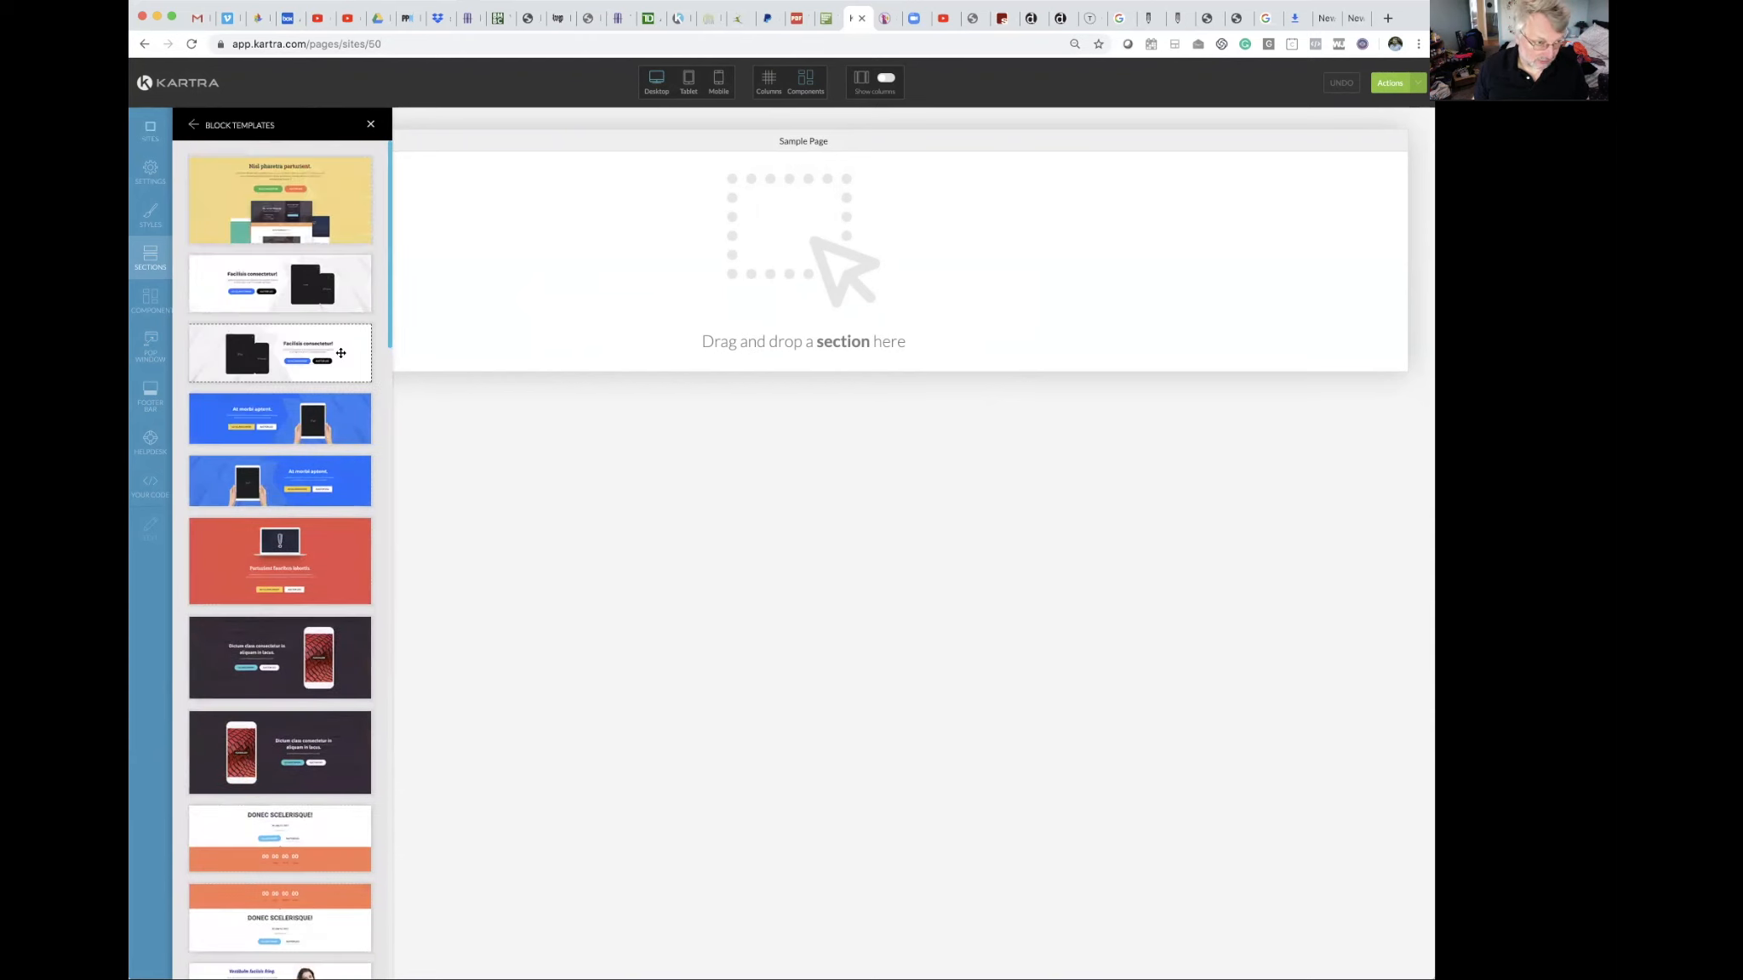
Look through the Content section templates, and review the full list of section categories.
{"action": "left_click", "coordinate": [193, 128]}
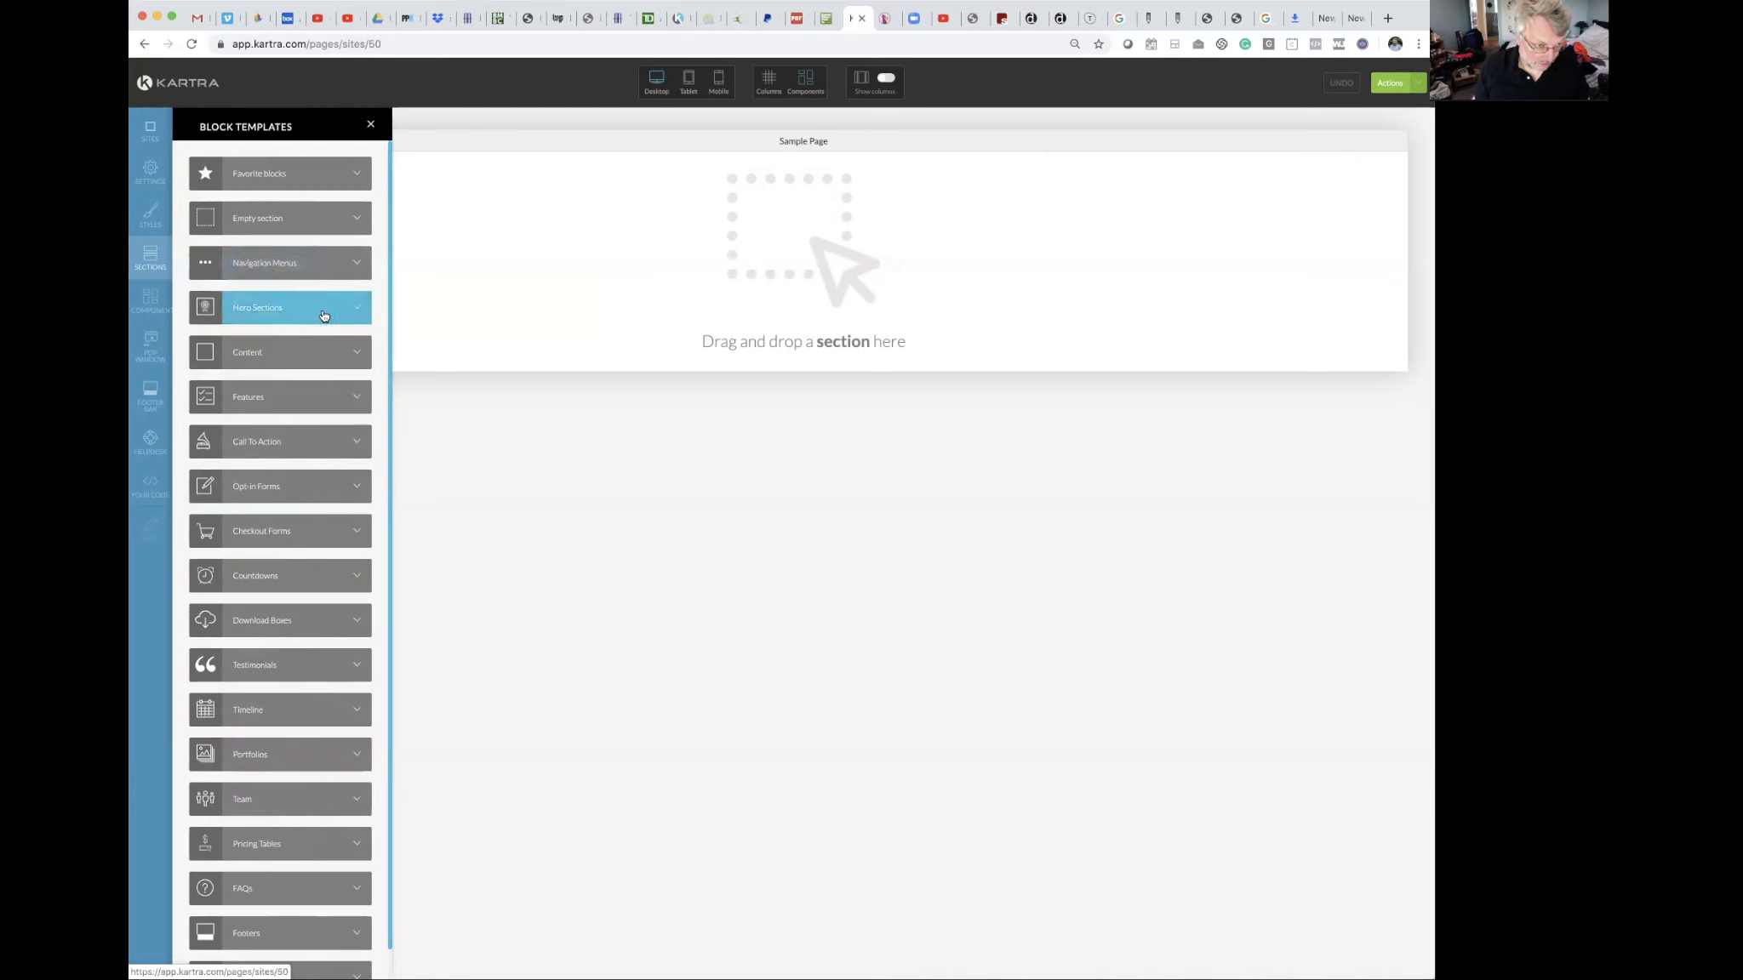
{"action": "left_click", "coordinate": [358, 352]}
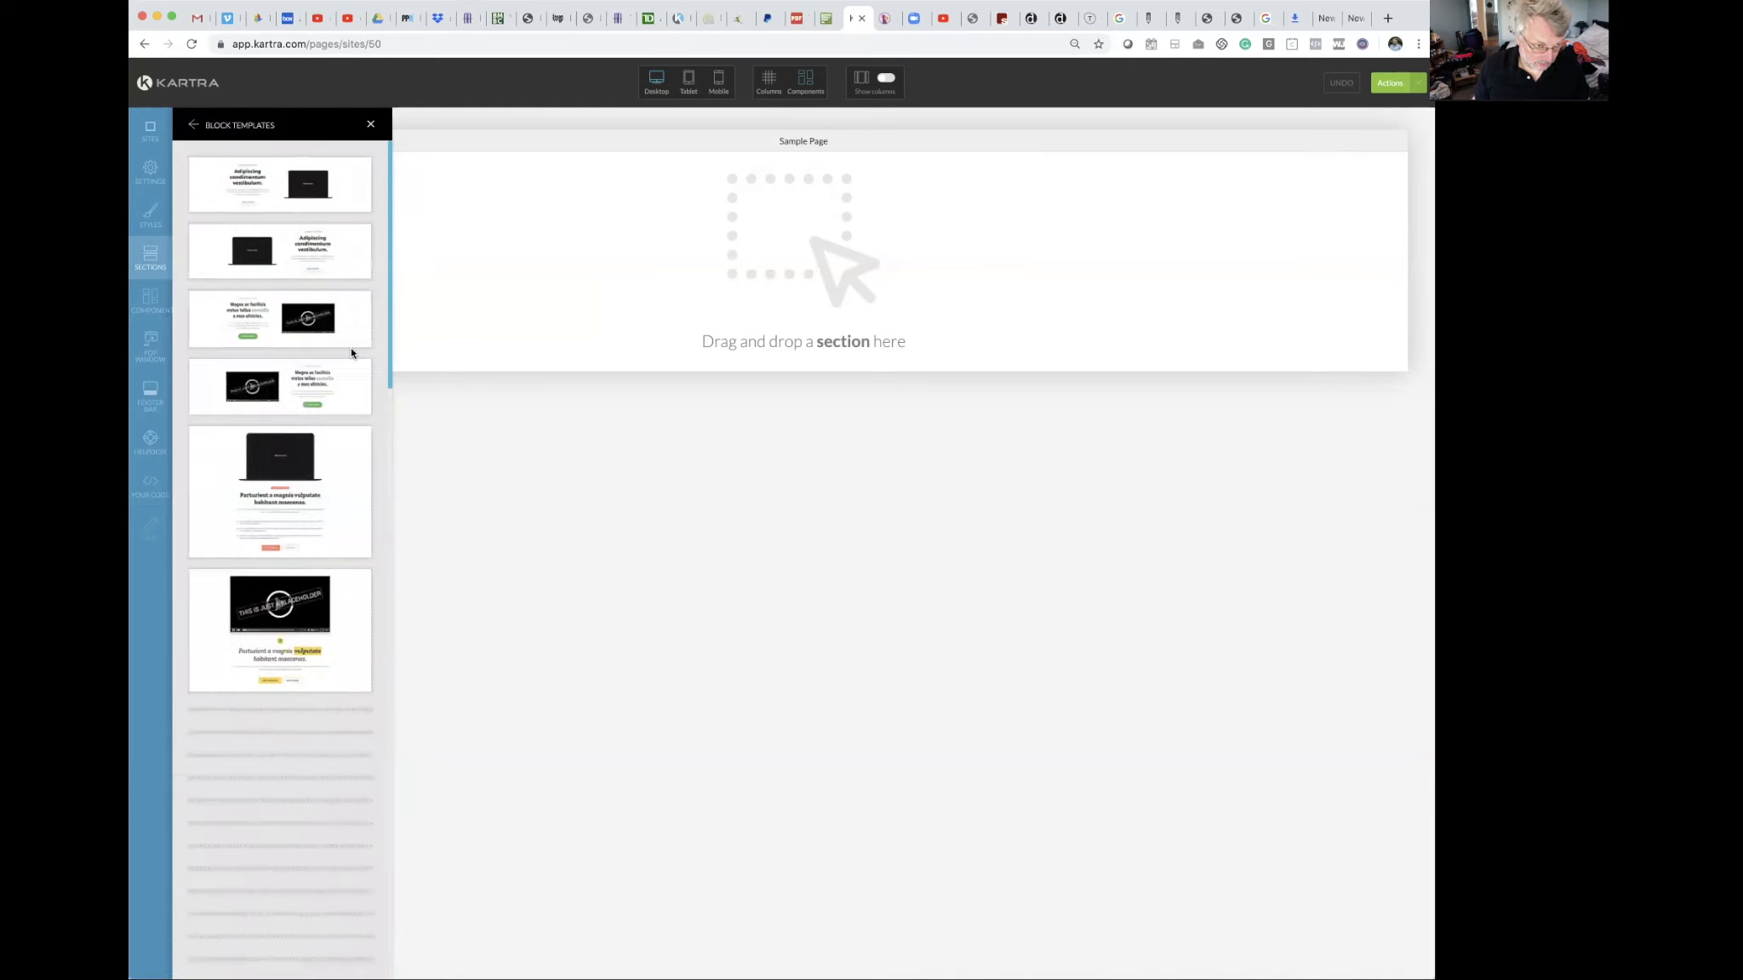
{"action": "scroll", "coordinate": [336, 354], "scroll_direction": "down", "scroll_amount": 10}
{"action": "scroll", "coordinate": [332, 357], "scroll_direction": "down", "scroll_amount": 9}
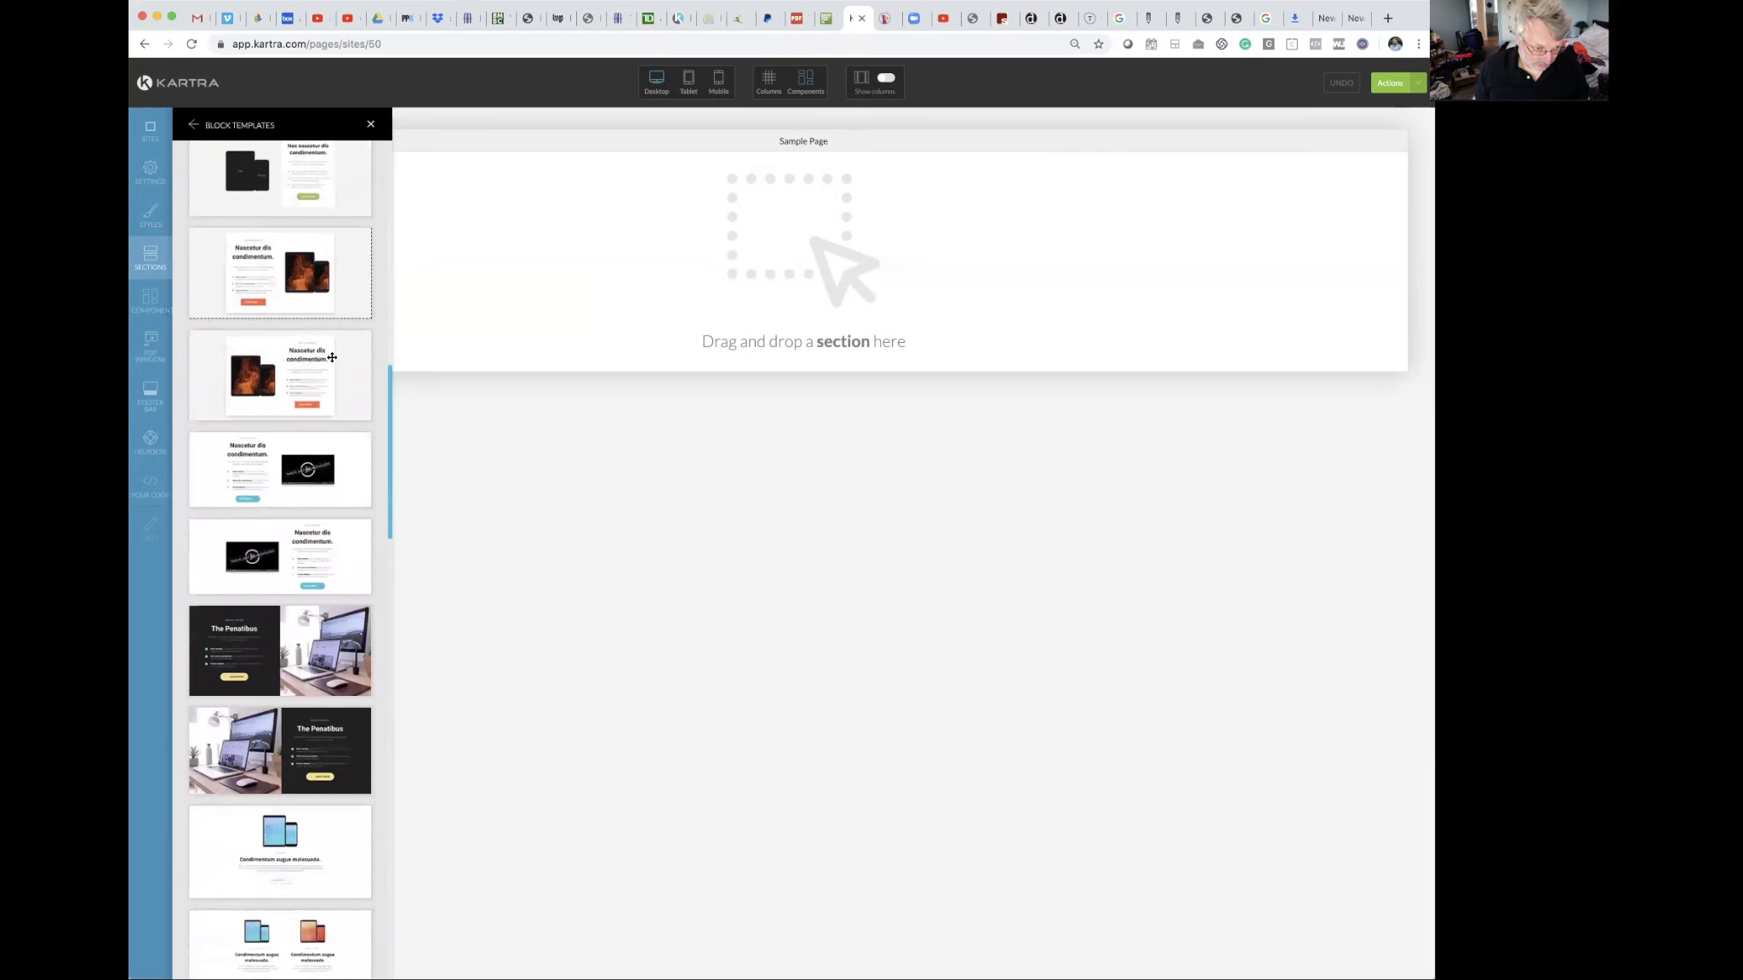
{"action": "scroll", "coordinate": [332, 357], "scroll_direction": "down", "scroll_amount": 5}
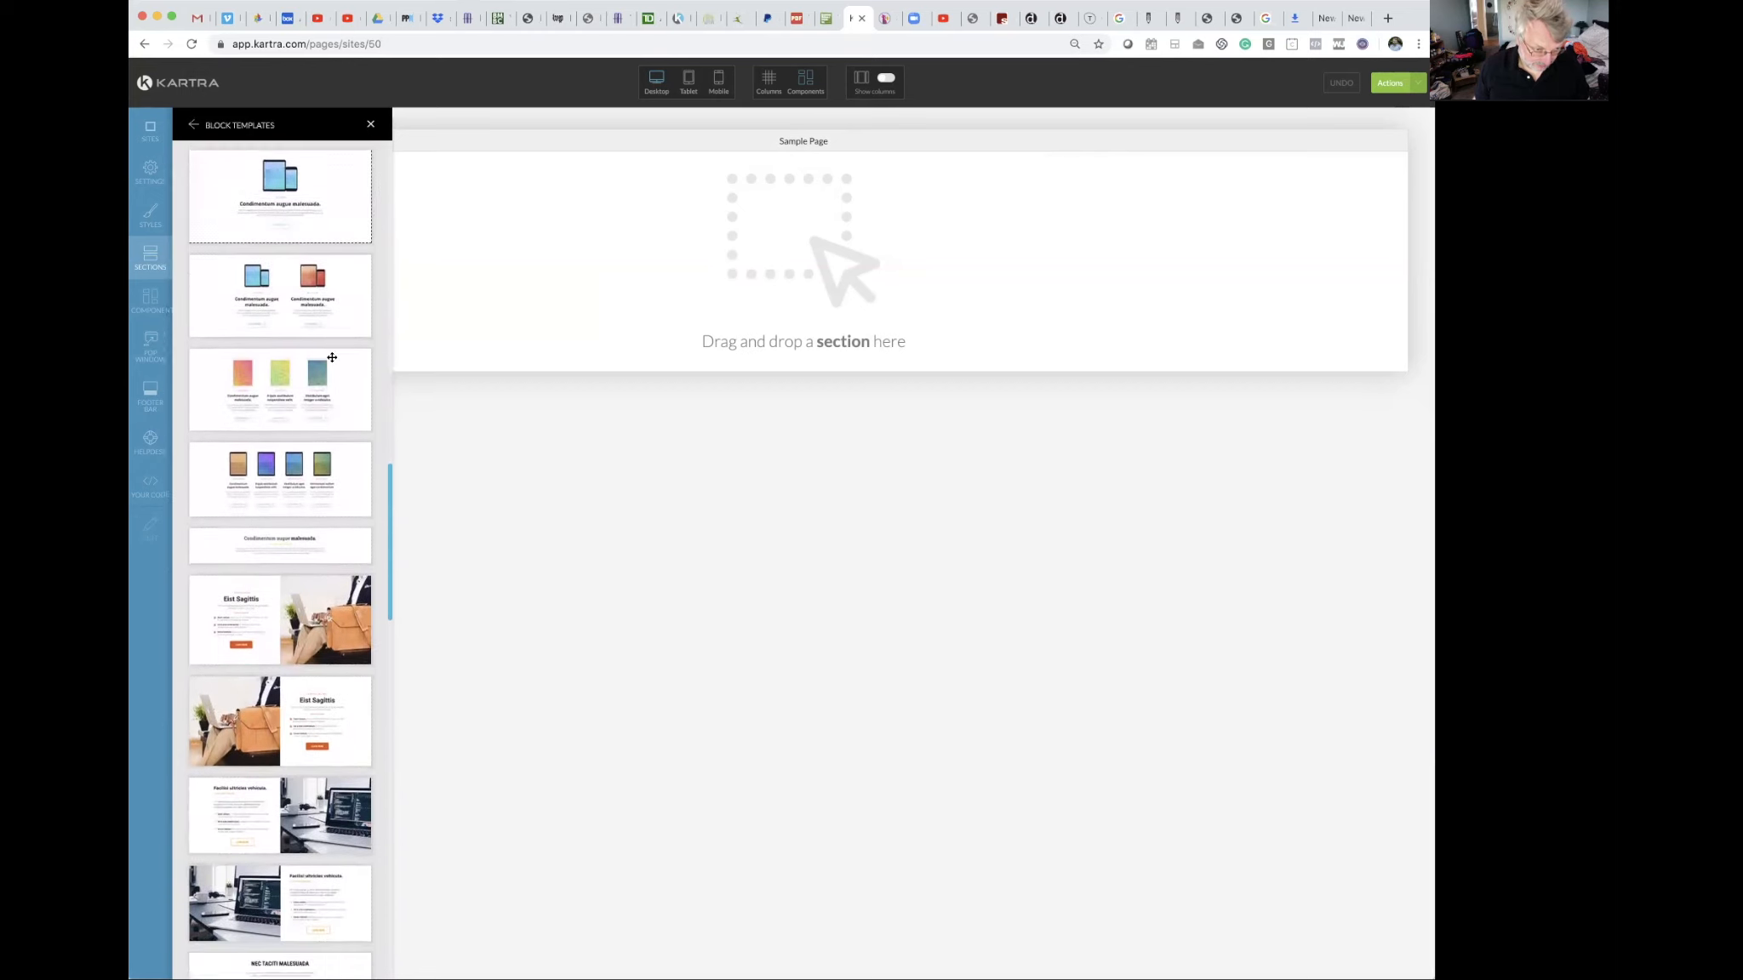
{"action": "scroll", "coordinate": [332, 357], "scroll_direction": "up", "scroll_amount": 8}
{"action": "scroll", "coordinate": [332, 358], "scroll_direction": "up", "scroll_amount": 10}
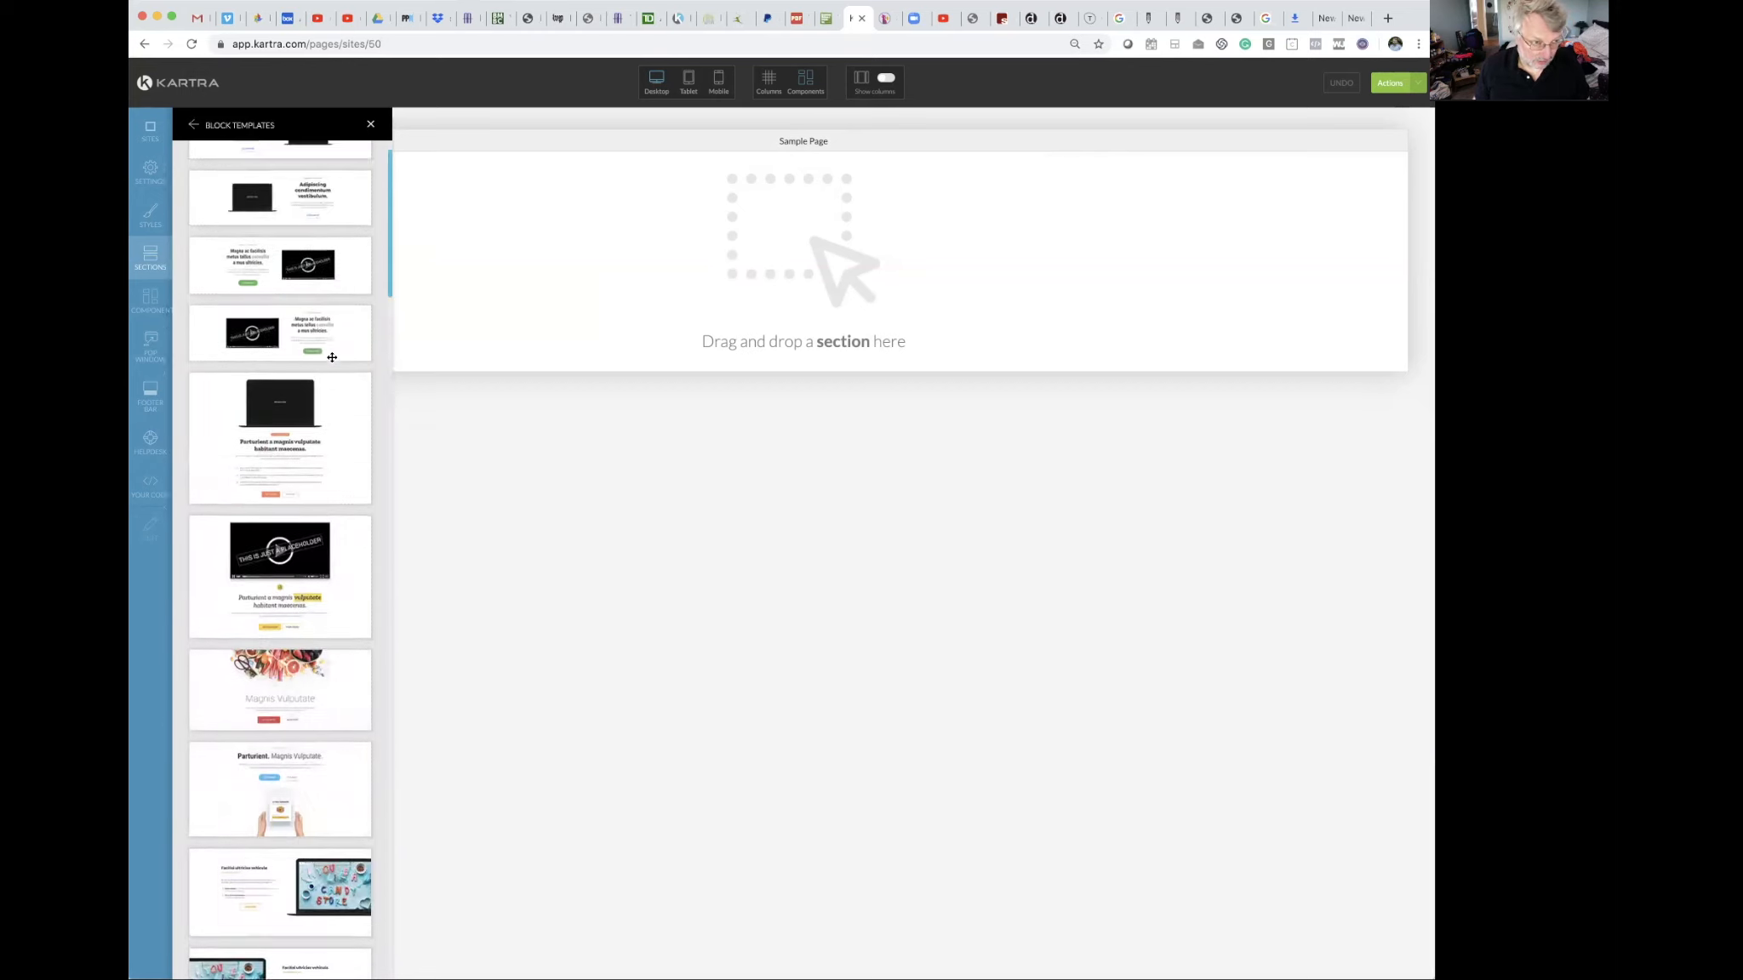
{"action": "left_click", "coordinate": [195, 128]}
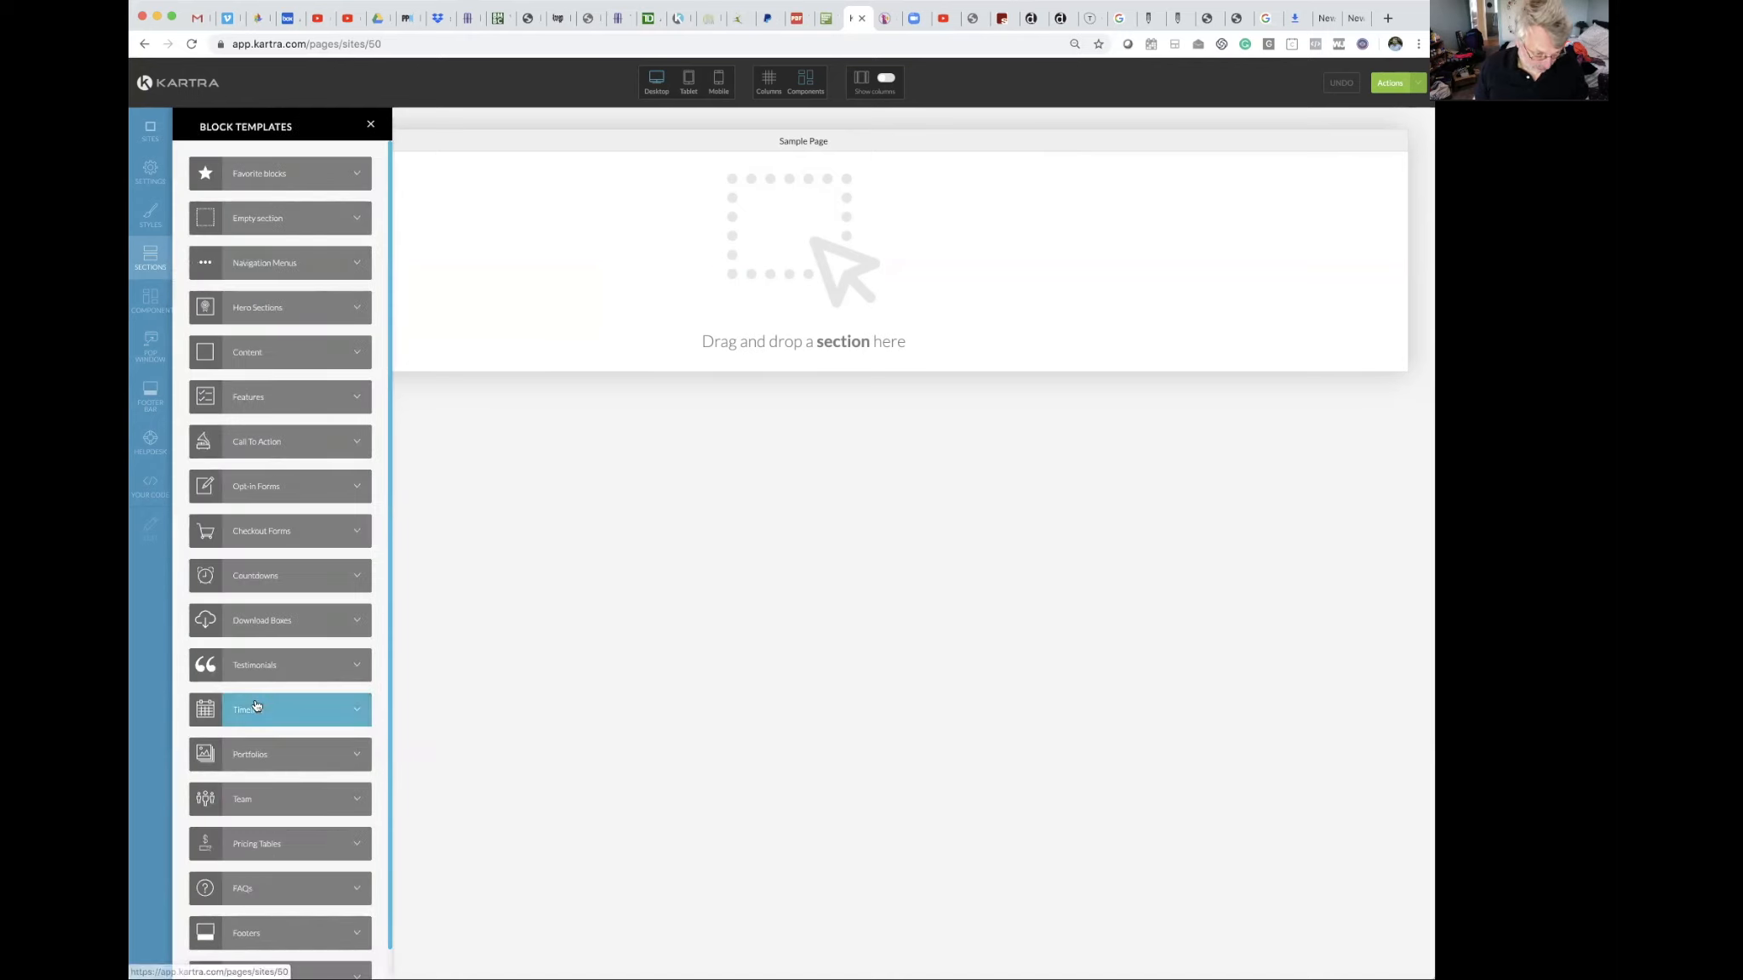
{"action": "scroll", "coordinate": [260, 838], "scroll_direction": "down", "scroll_amount": 2}
{"action": "scroll", "coordinate": [260, 838], "scroll_direction": "up", "scroll_amount": 2}
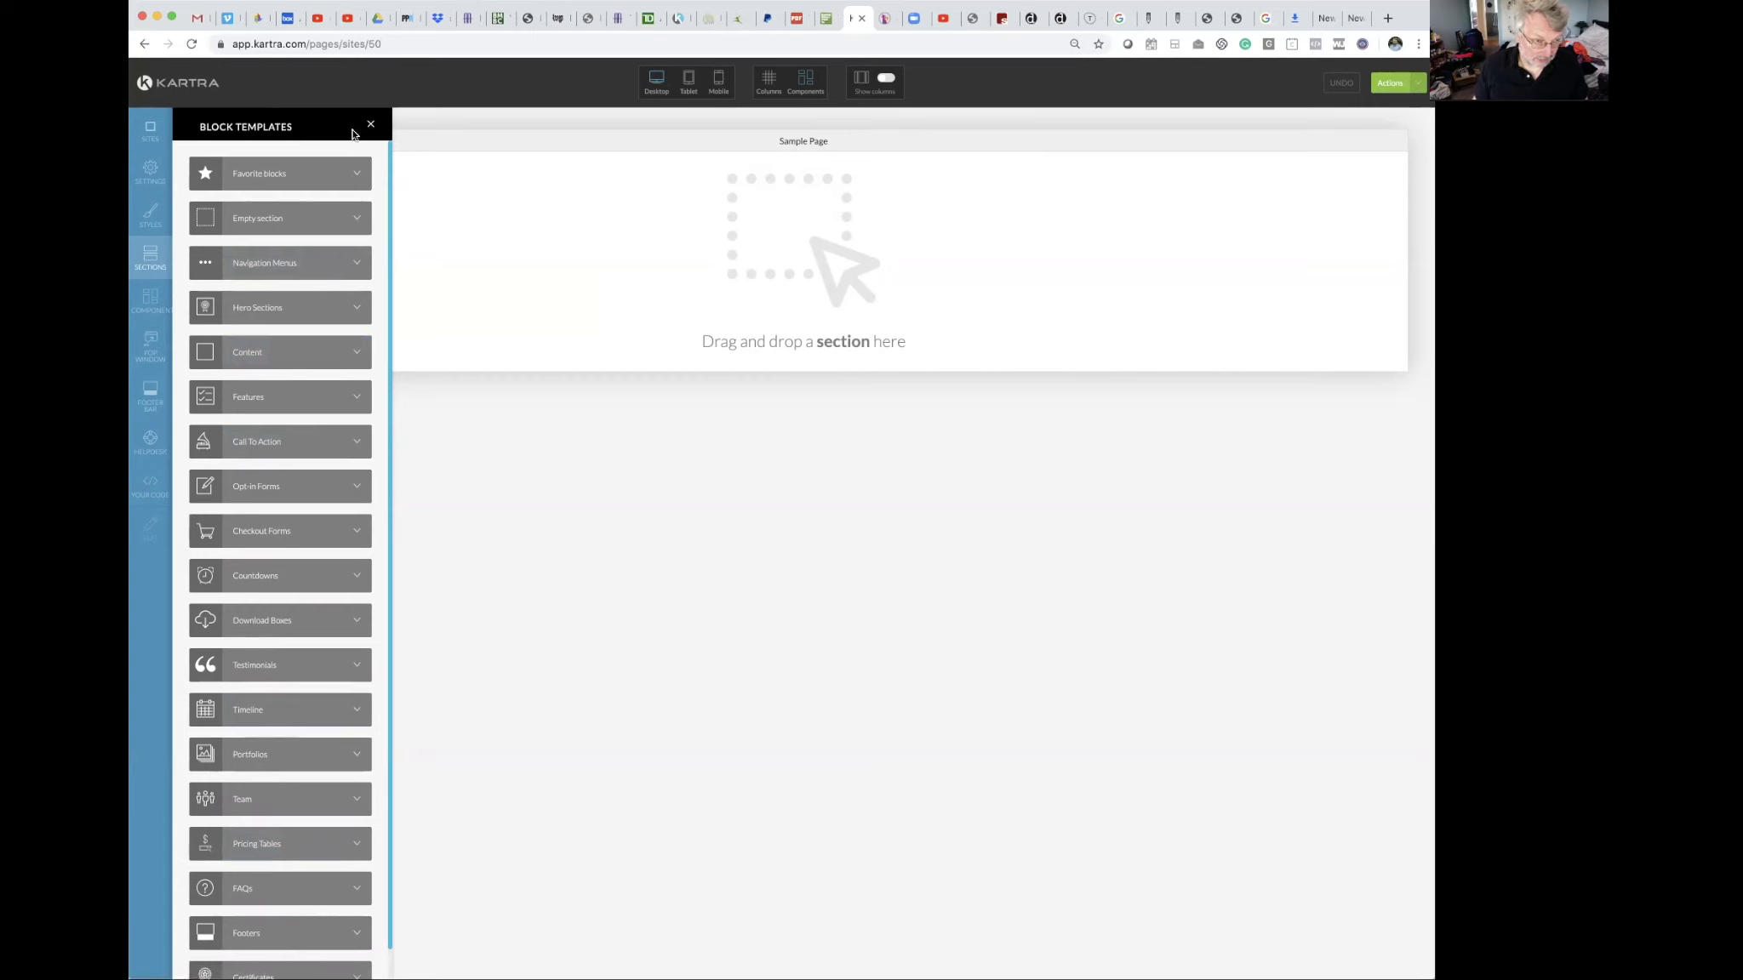
Add an empty section block to the blank page and close the template list.
{"action": "left_click", "coordinate": [357, 221]}
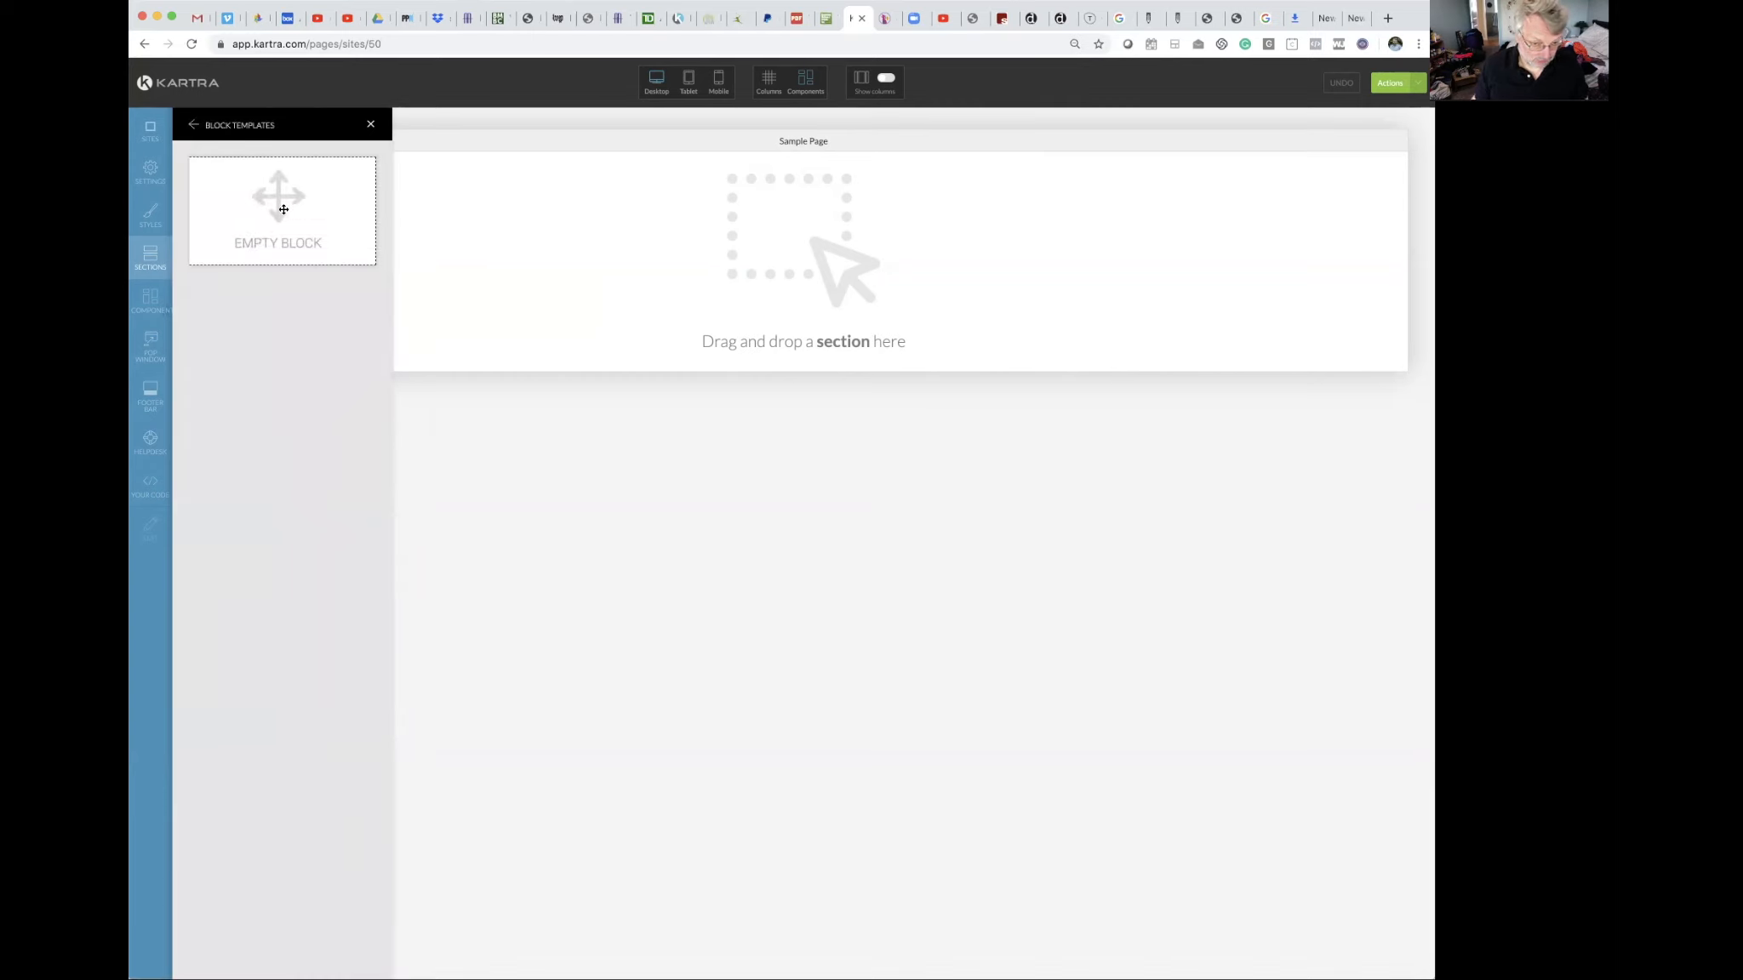
{"action": "left_click_drag", "start_coordinate": [550, 207], "coordinate": [828, 236]}
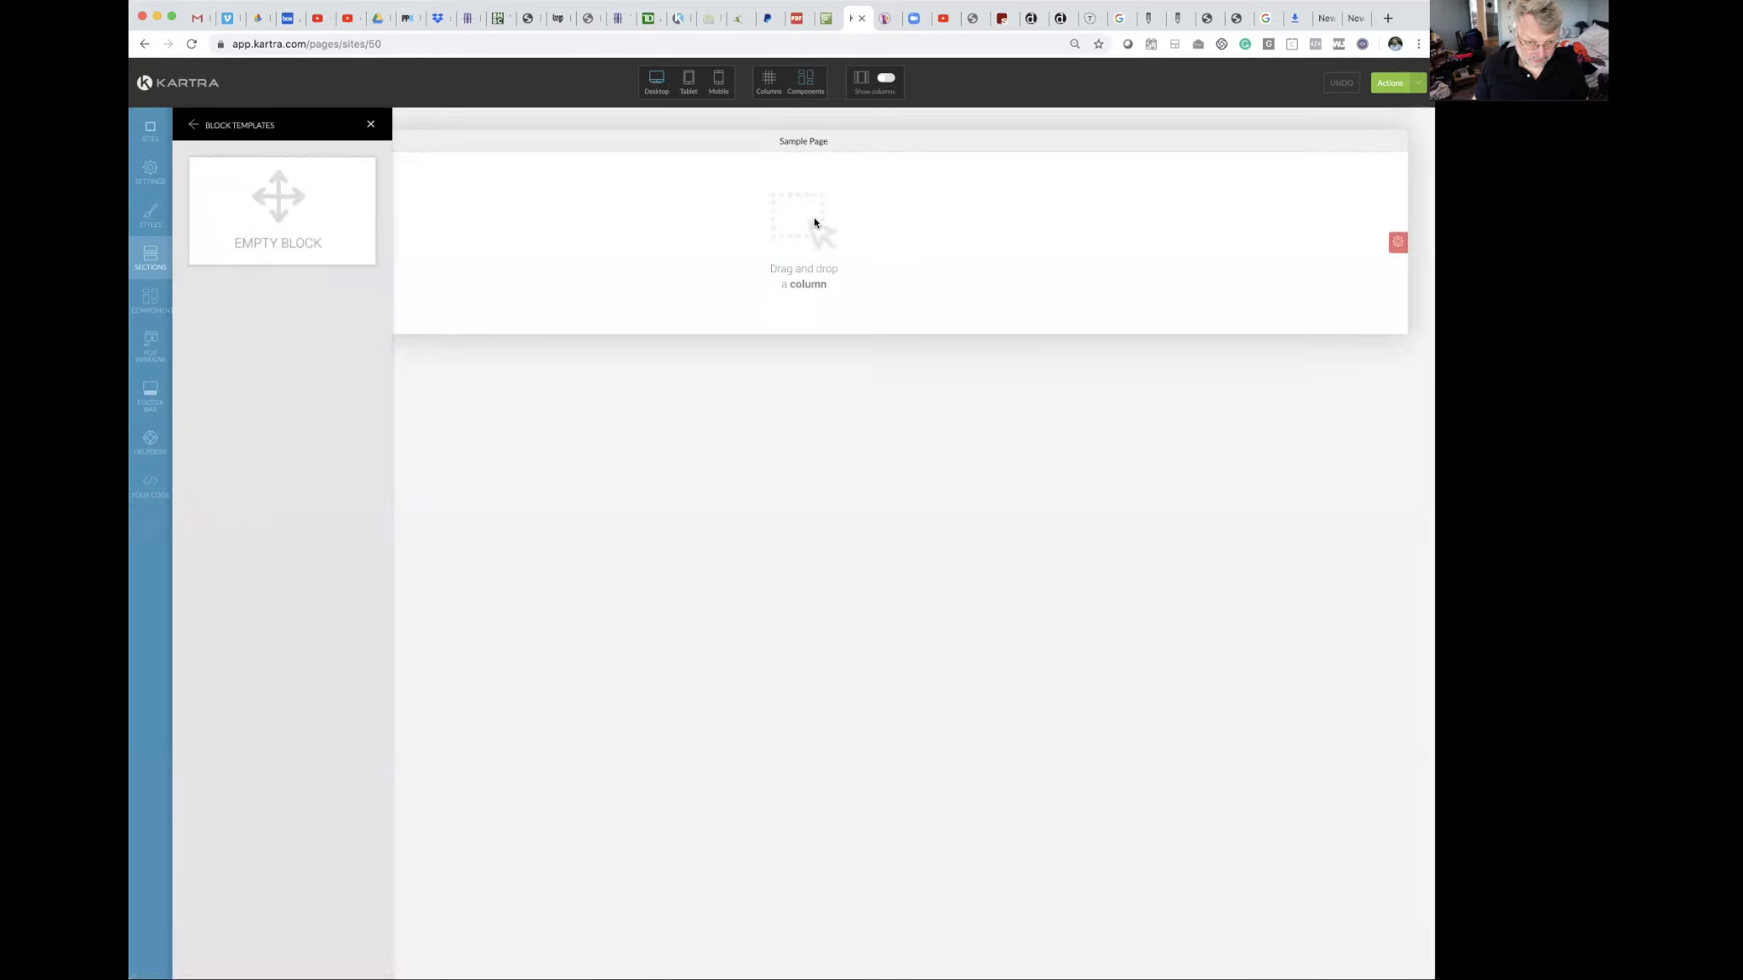
{"action": "left_click", "coordinate": [370, 124]}
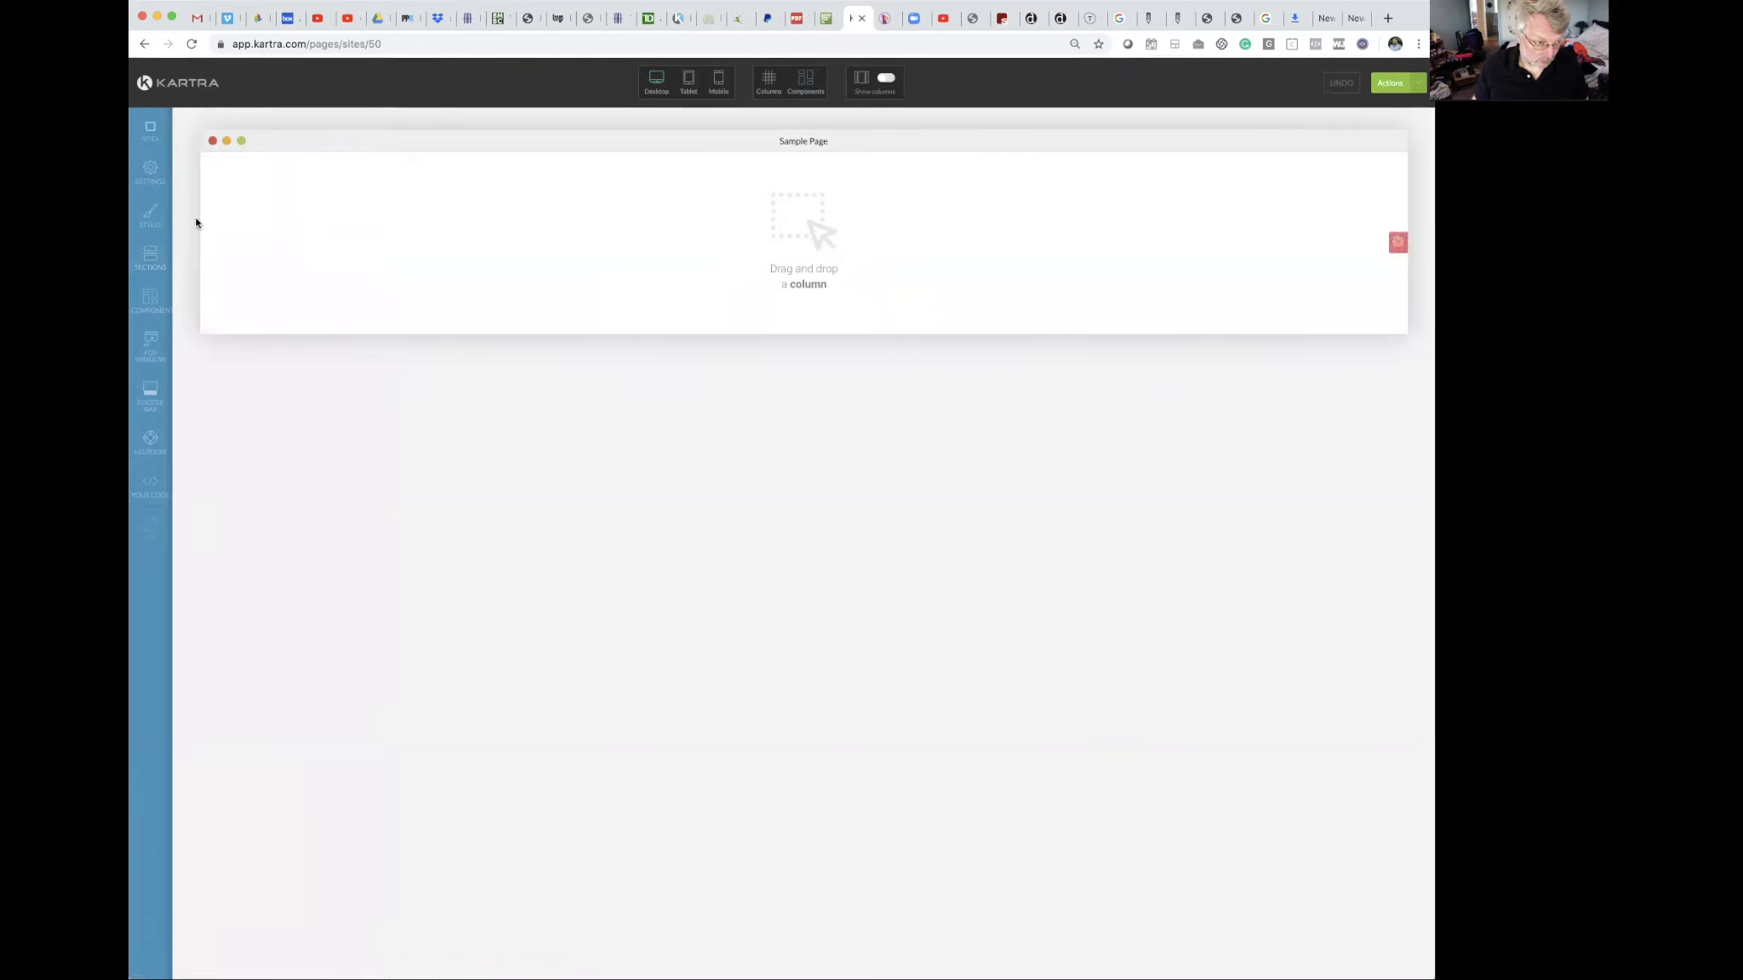
Place a single 100% width column inside the empty section.
{"action": "left_click", "coordinate": [153, 301]}
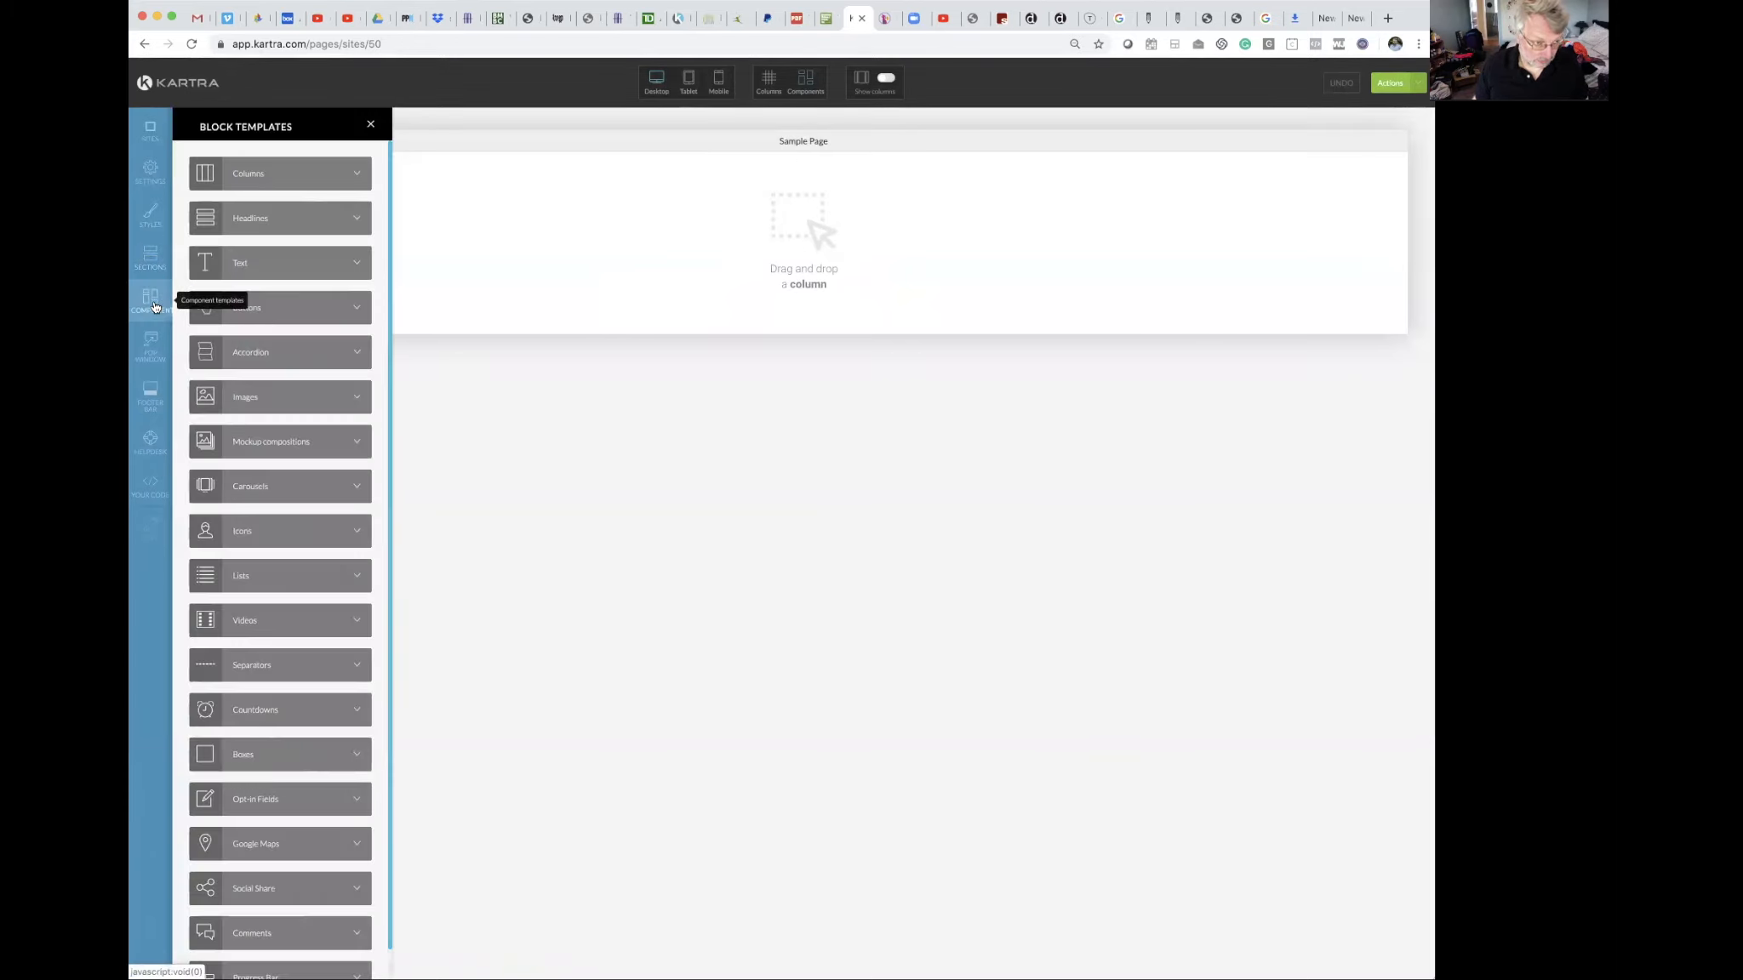
{"action": "left_click", "coordinate": [359, 175]}
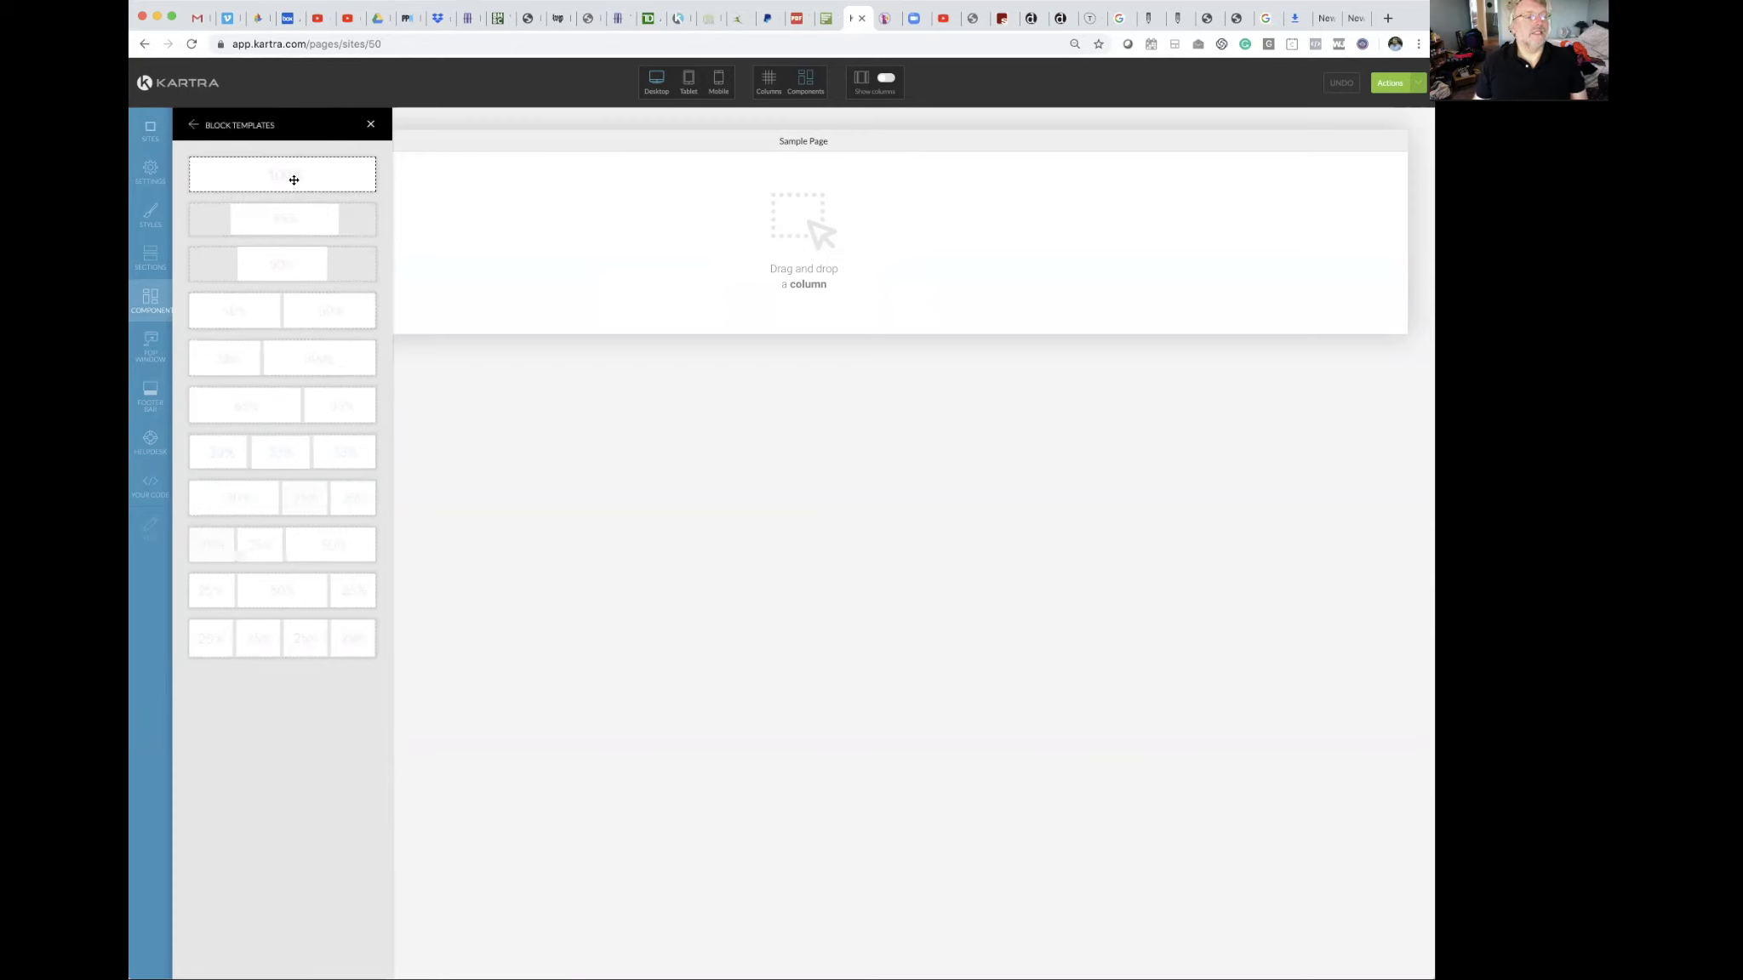
{"action": "left_click_drag", "start_coordinate": [404, 179], "coordinate": [726, 178]}
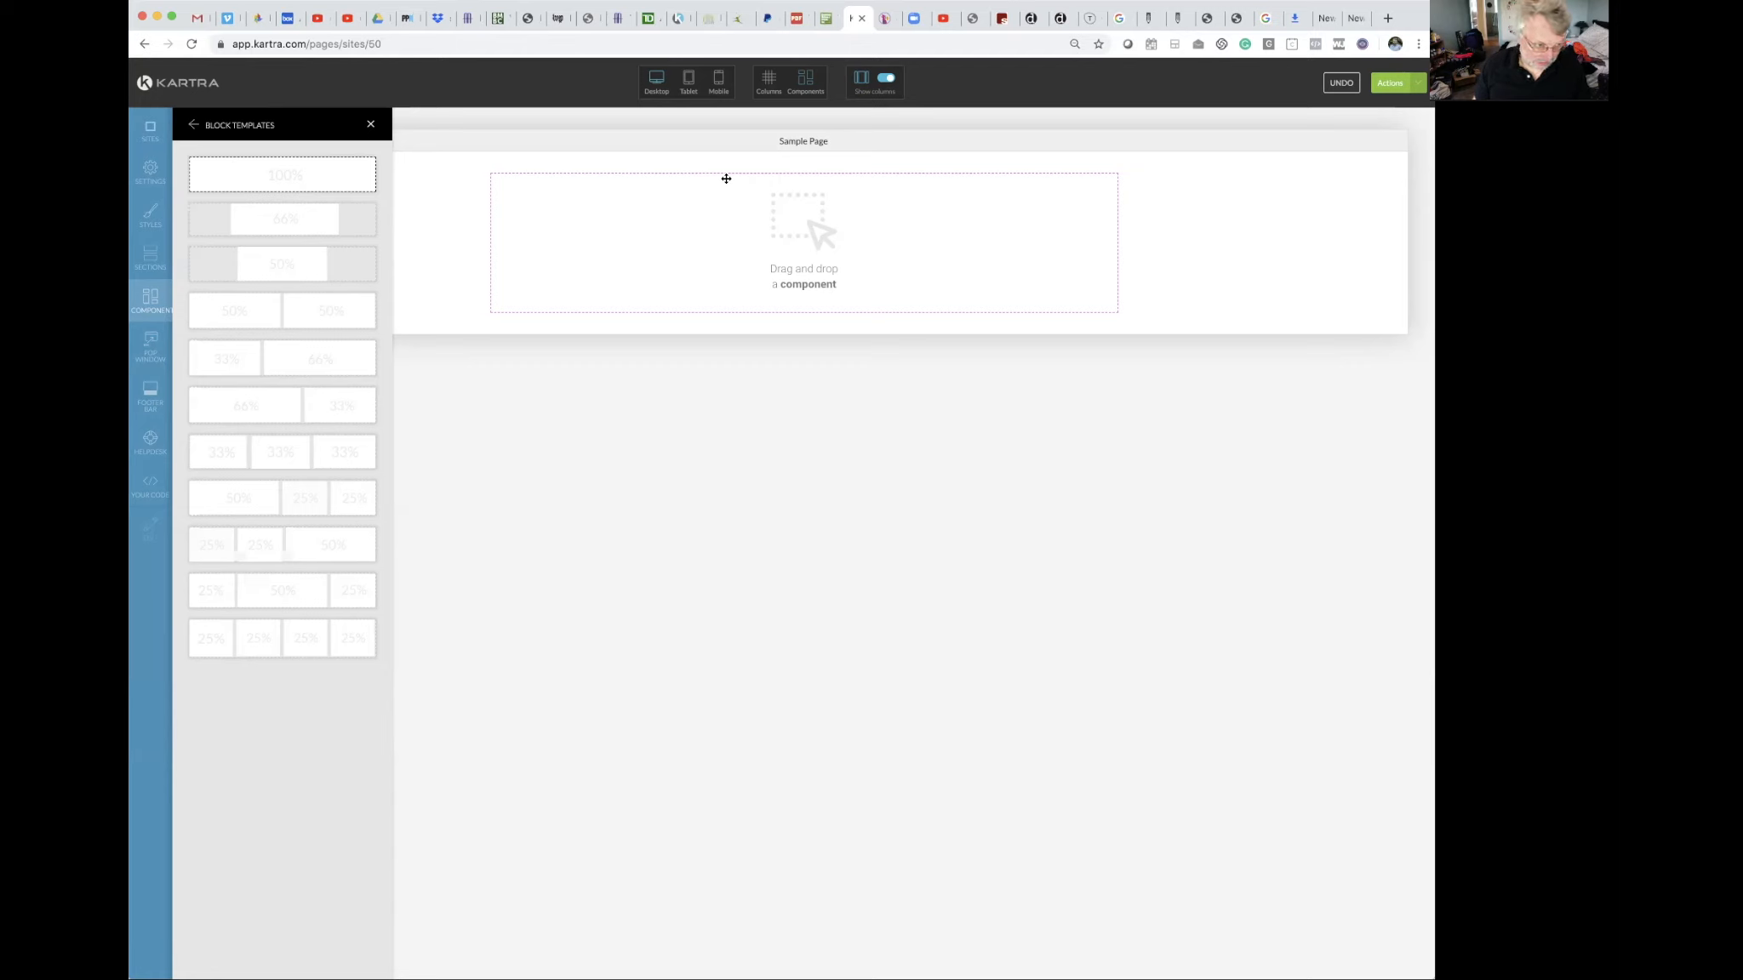
{"action": "left_click", "coordinate": [370, 124]}
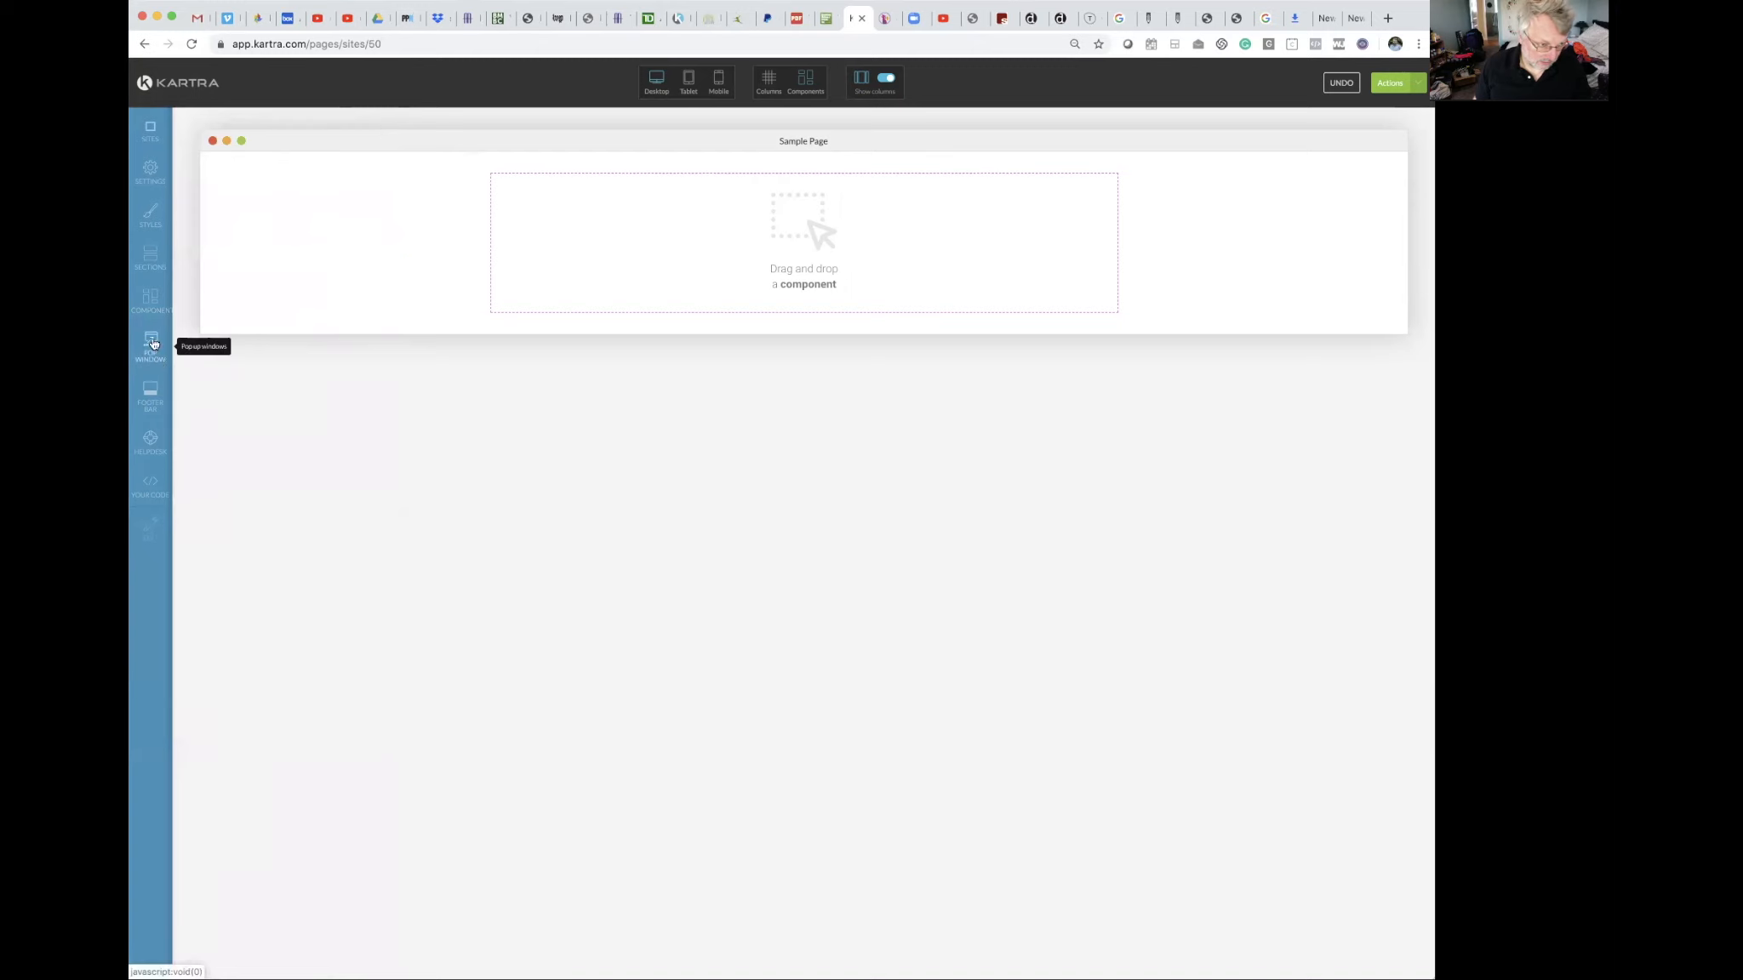
Insert a text component into the 100% column.
{"action": "left_click", "coordinate": [150, 302]}
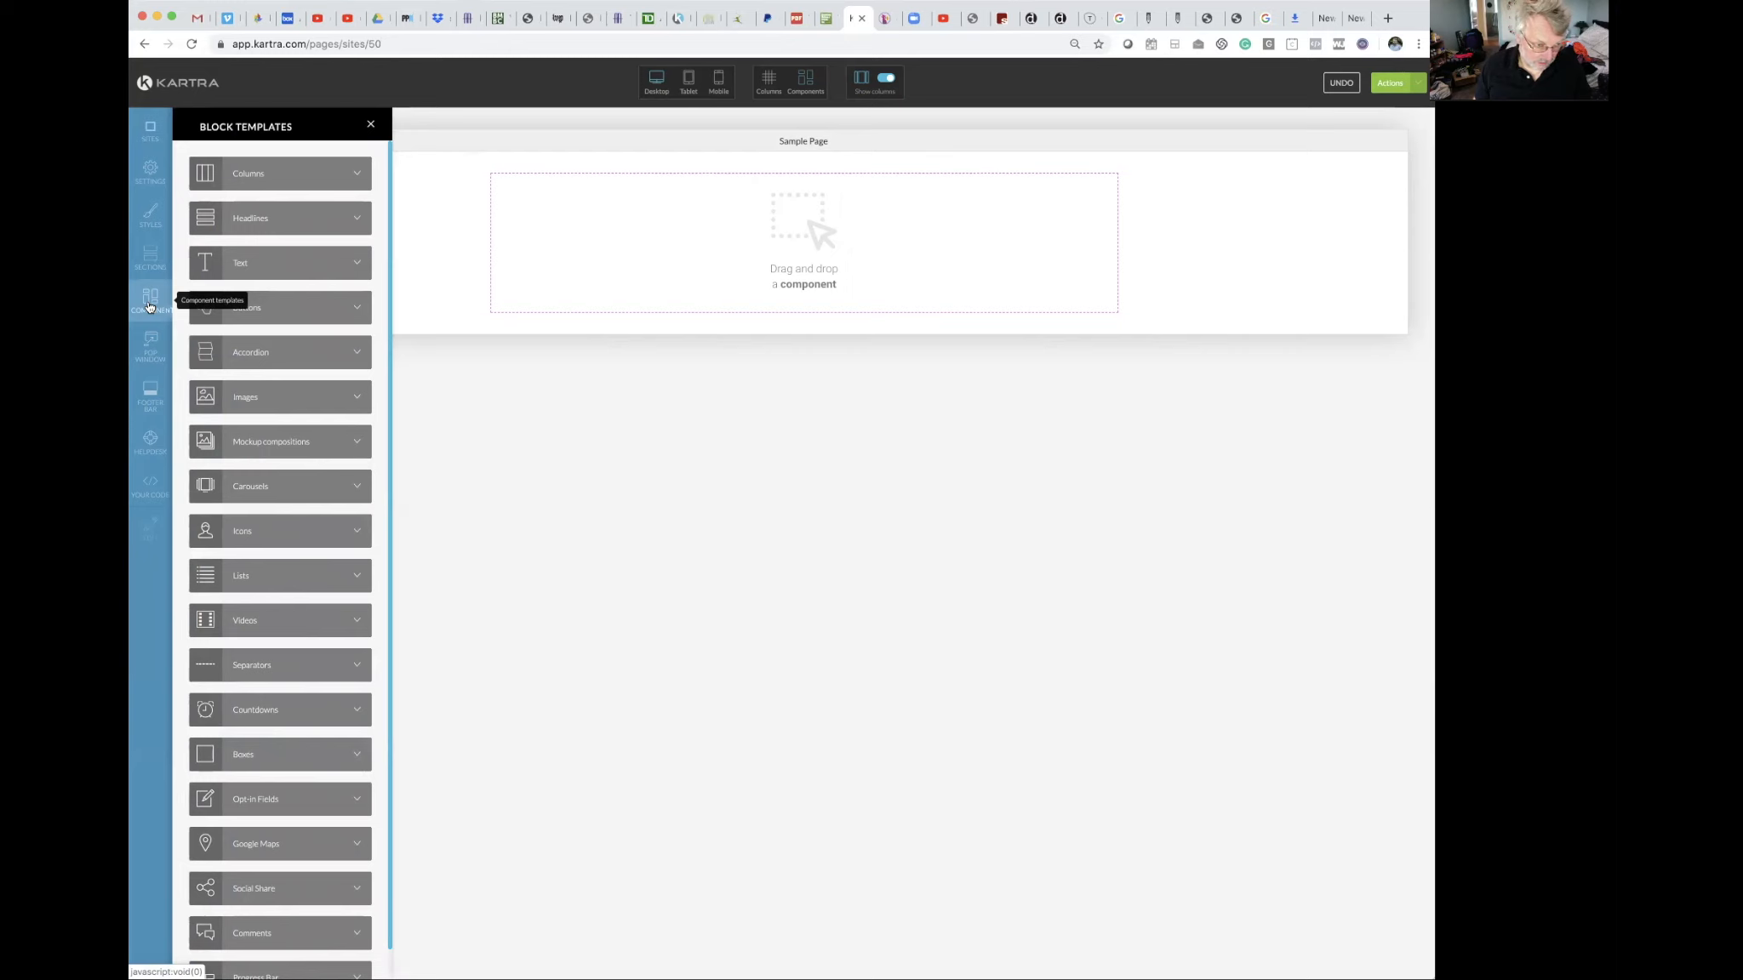
{"action": "left_click", "coordinate": [359, 264]}
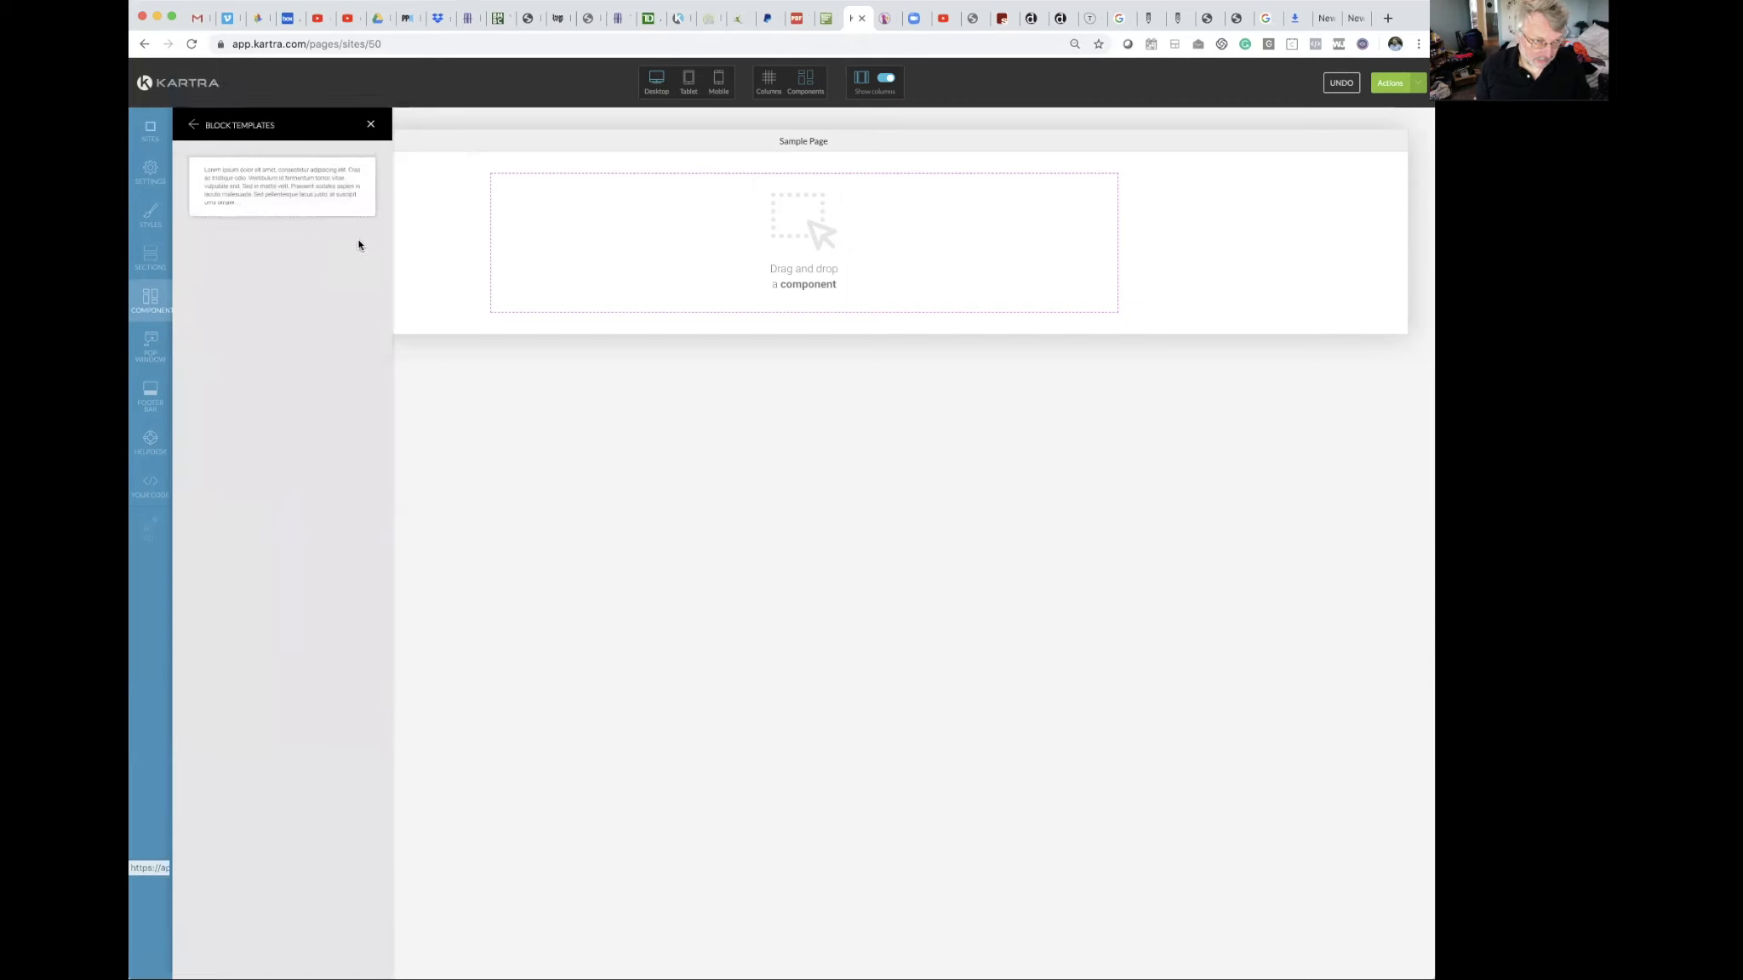
{"action": "left_click_drag", "start_coordinate": [292, 179], "coordinate": [687, 175]}
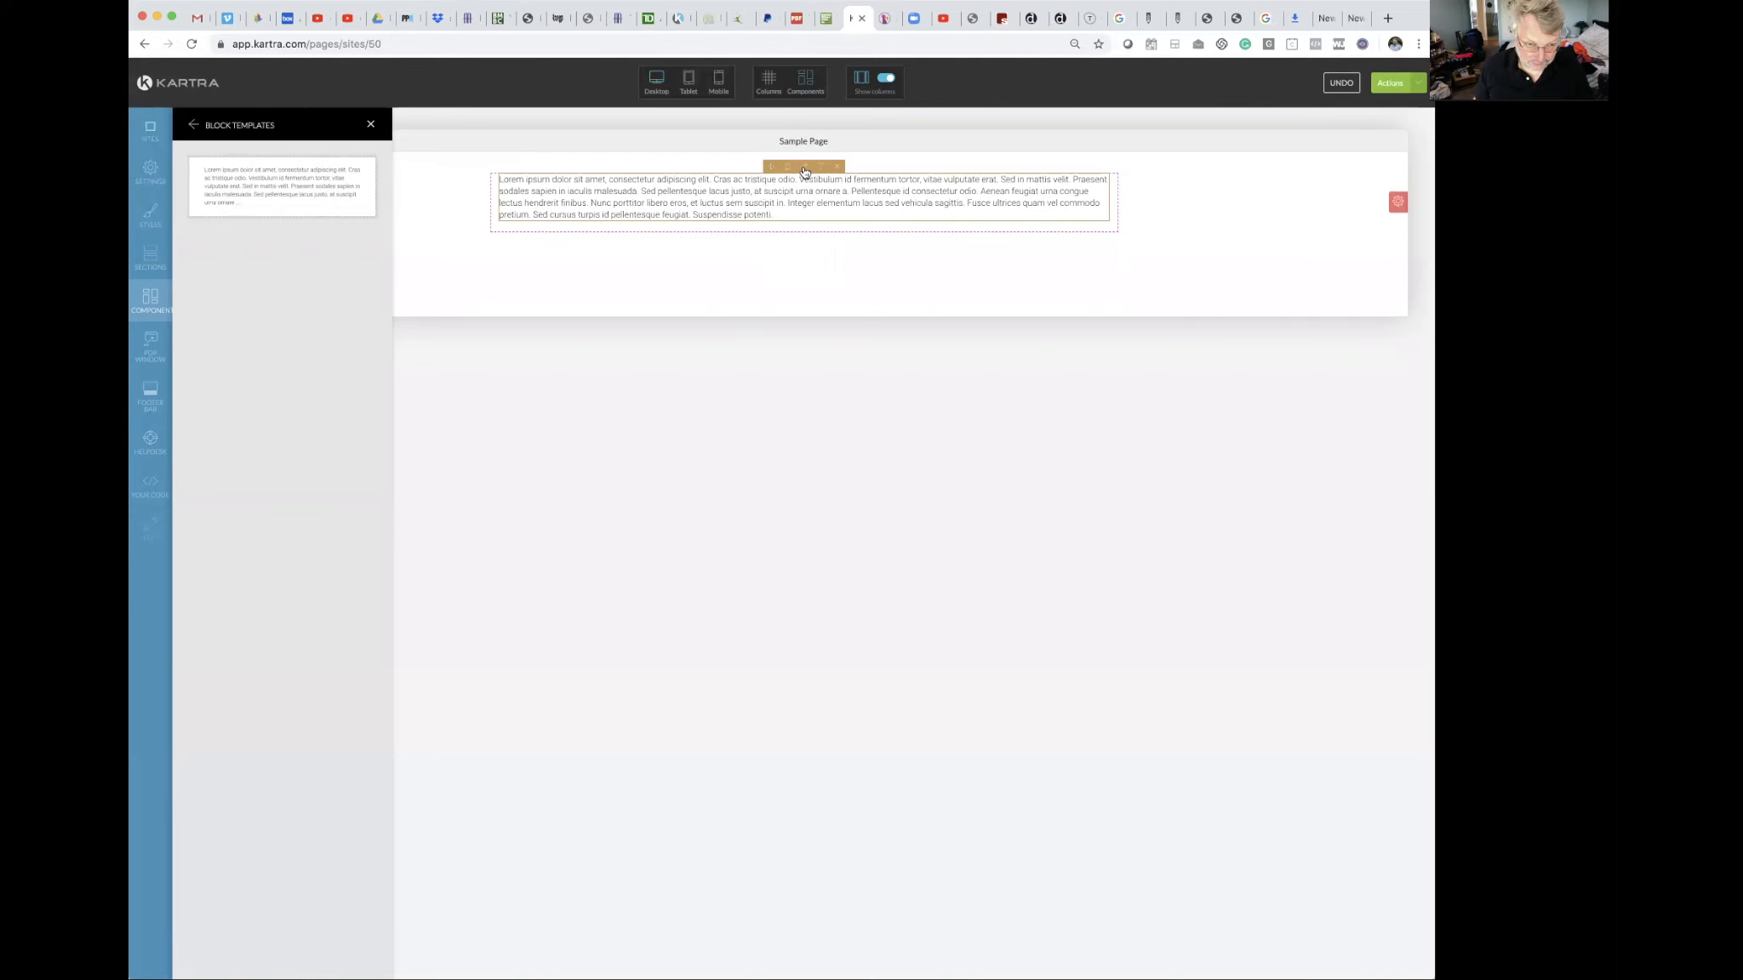
Preview the text component's effects from Fade through Flip vertically, and apply the No animation option.
{"action": "left_click", "coordinate": [803, 170]}
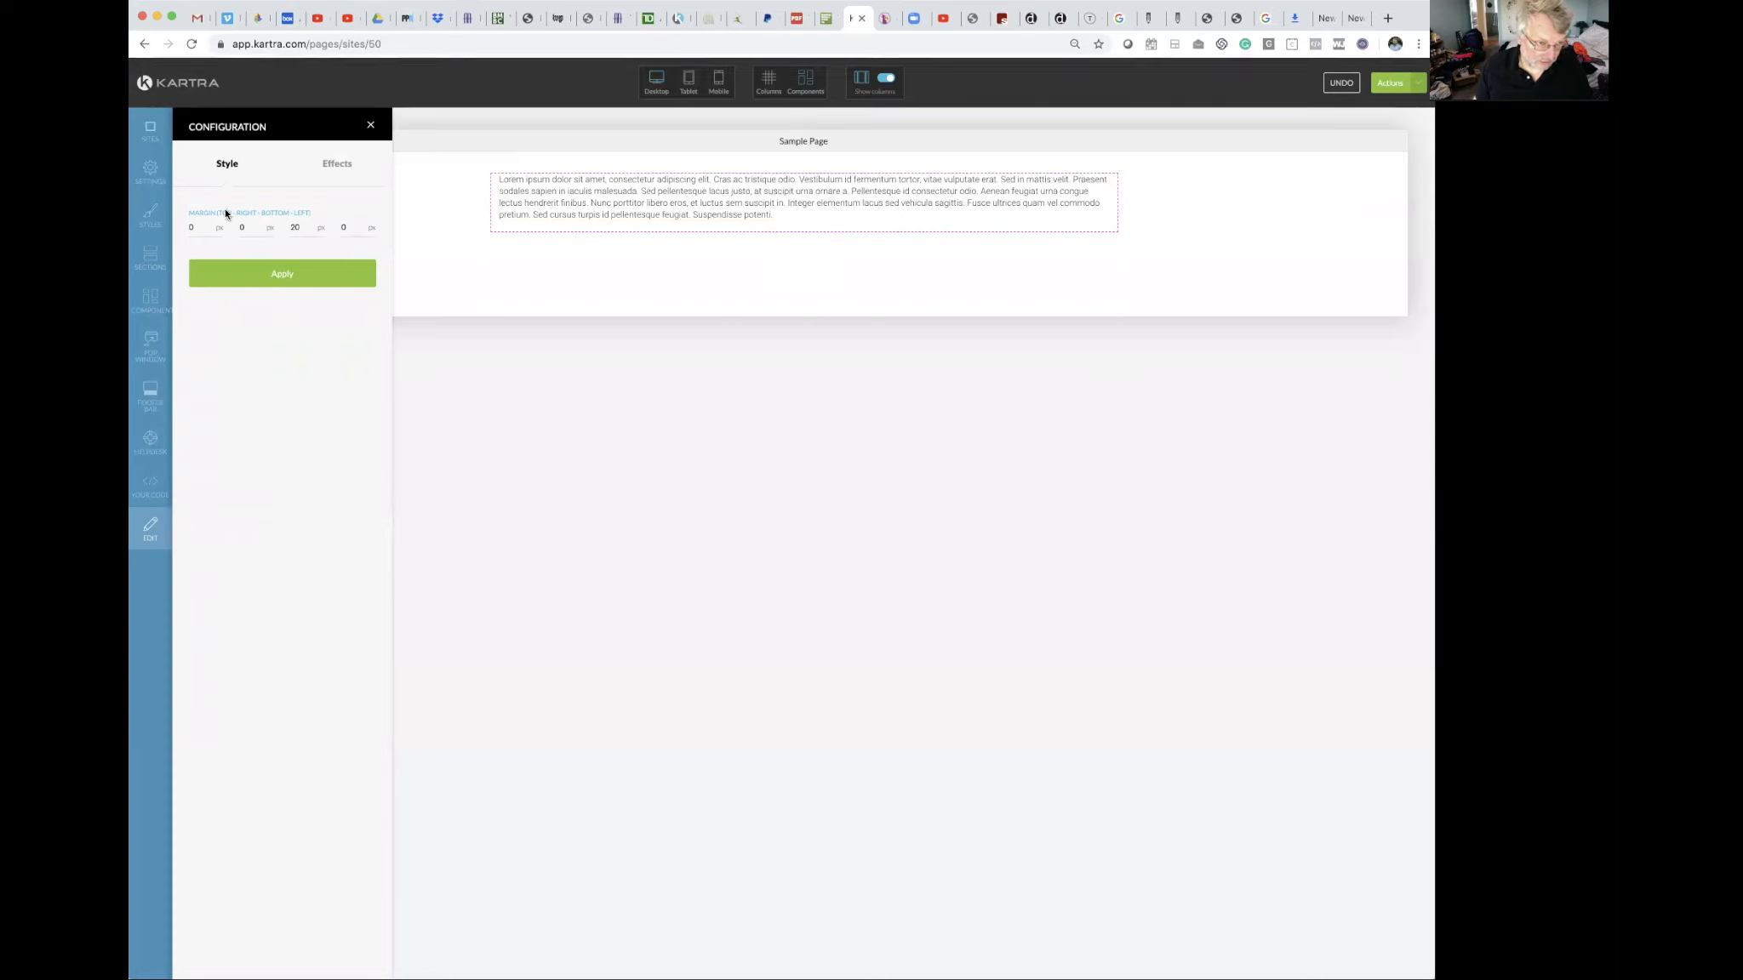
{"action": "left_click", "coordinate": [345, 165]}
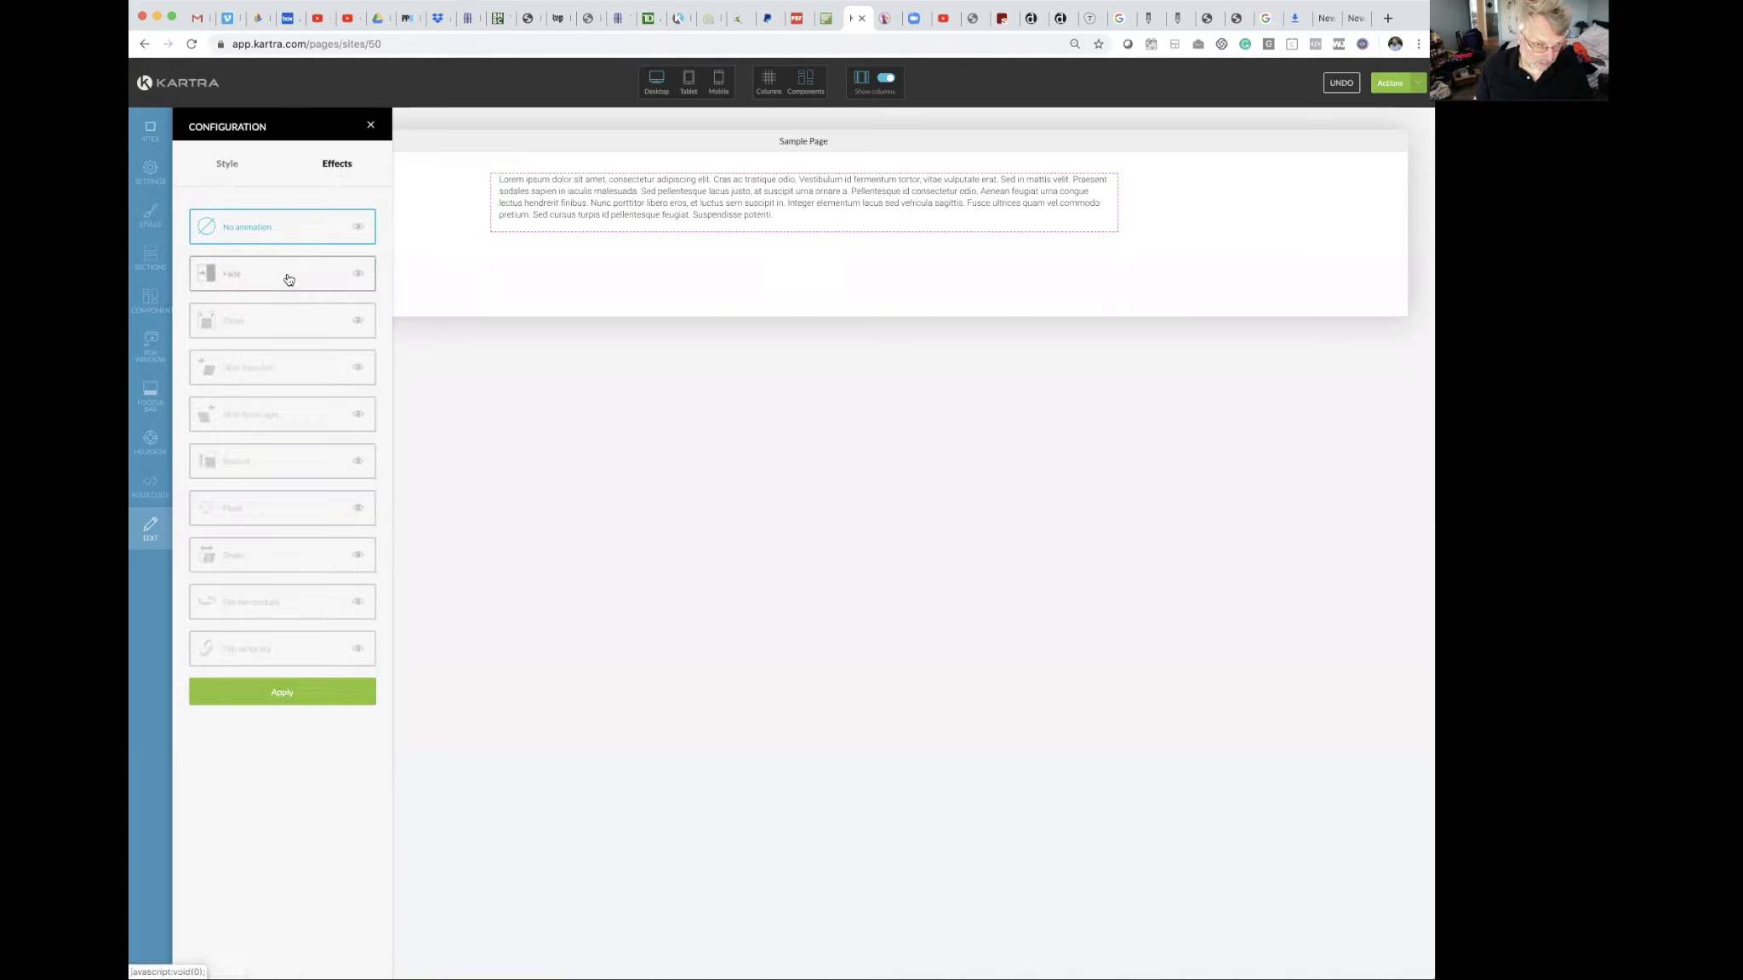
{"action": "left_click", "coordinate": [358, 274]}
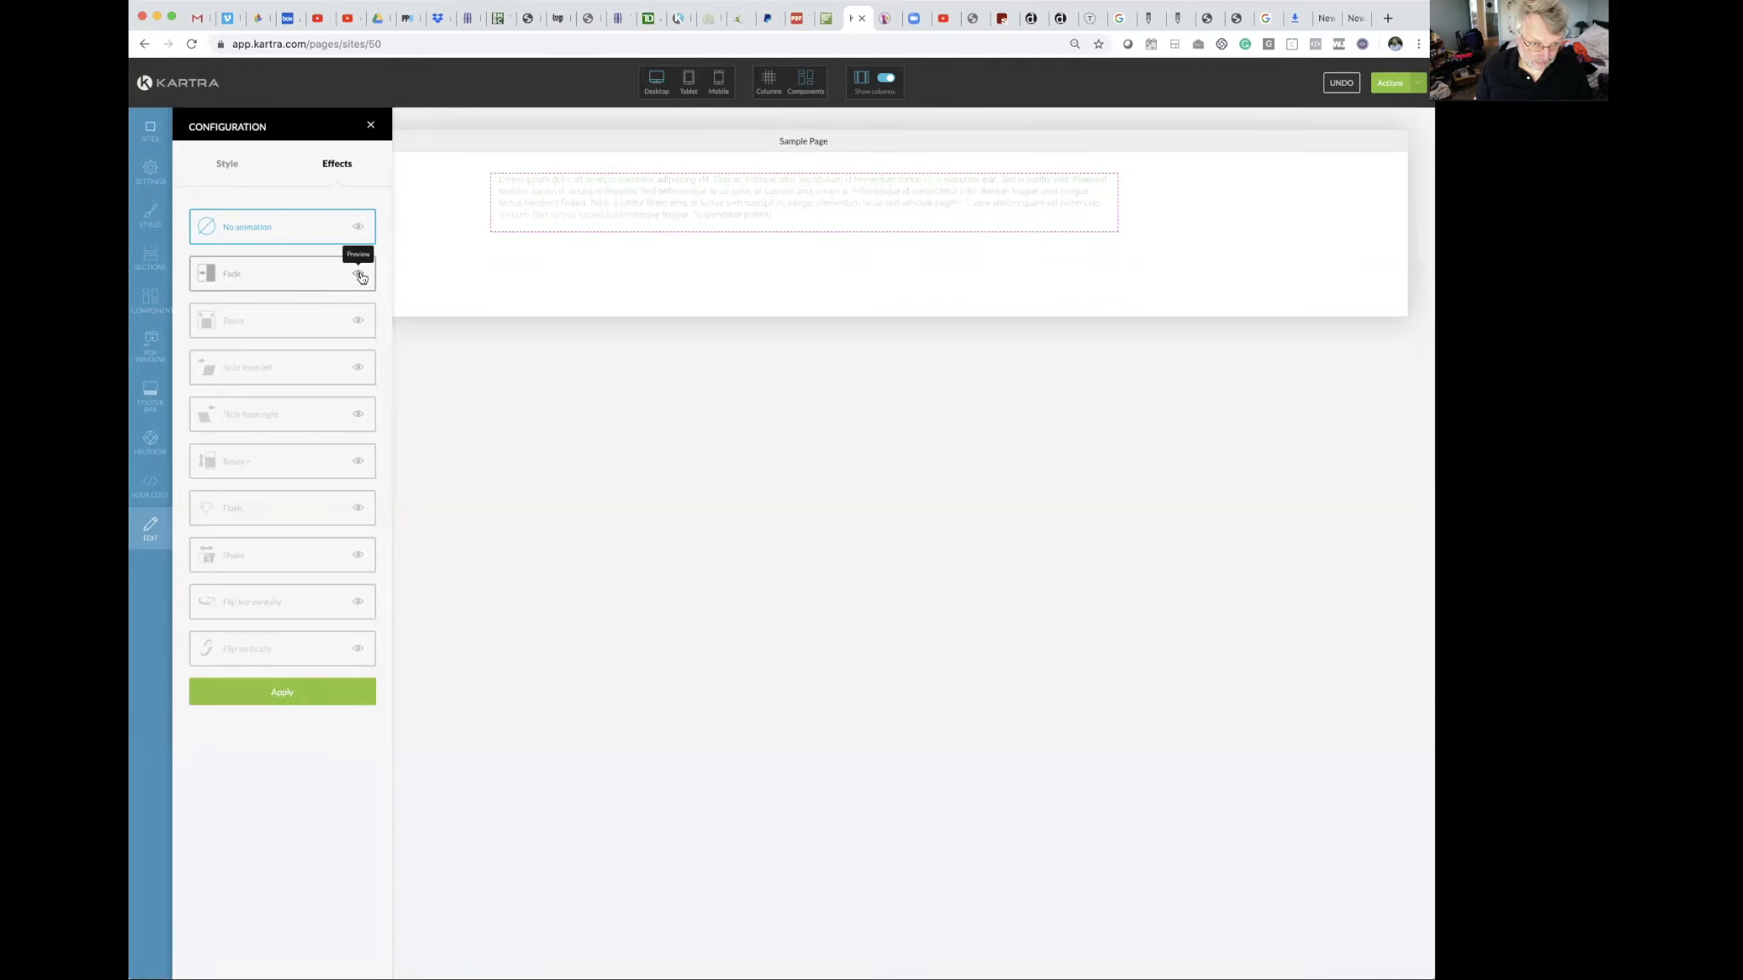
{"action": "left_click", "coordinate": [359, 322]}
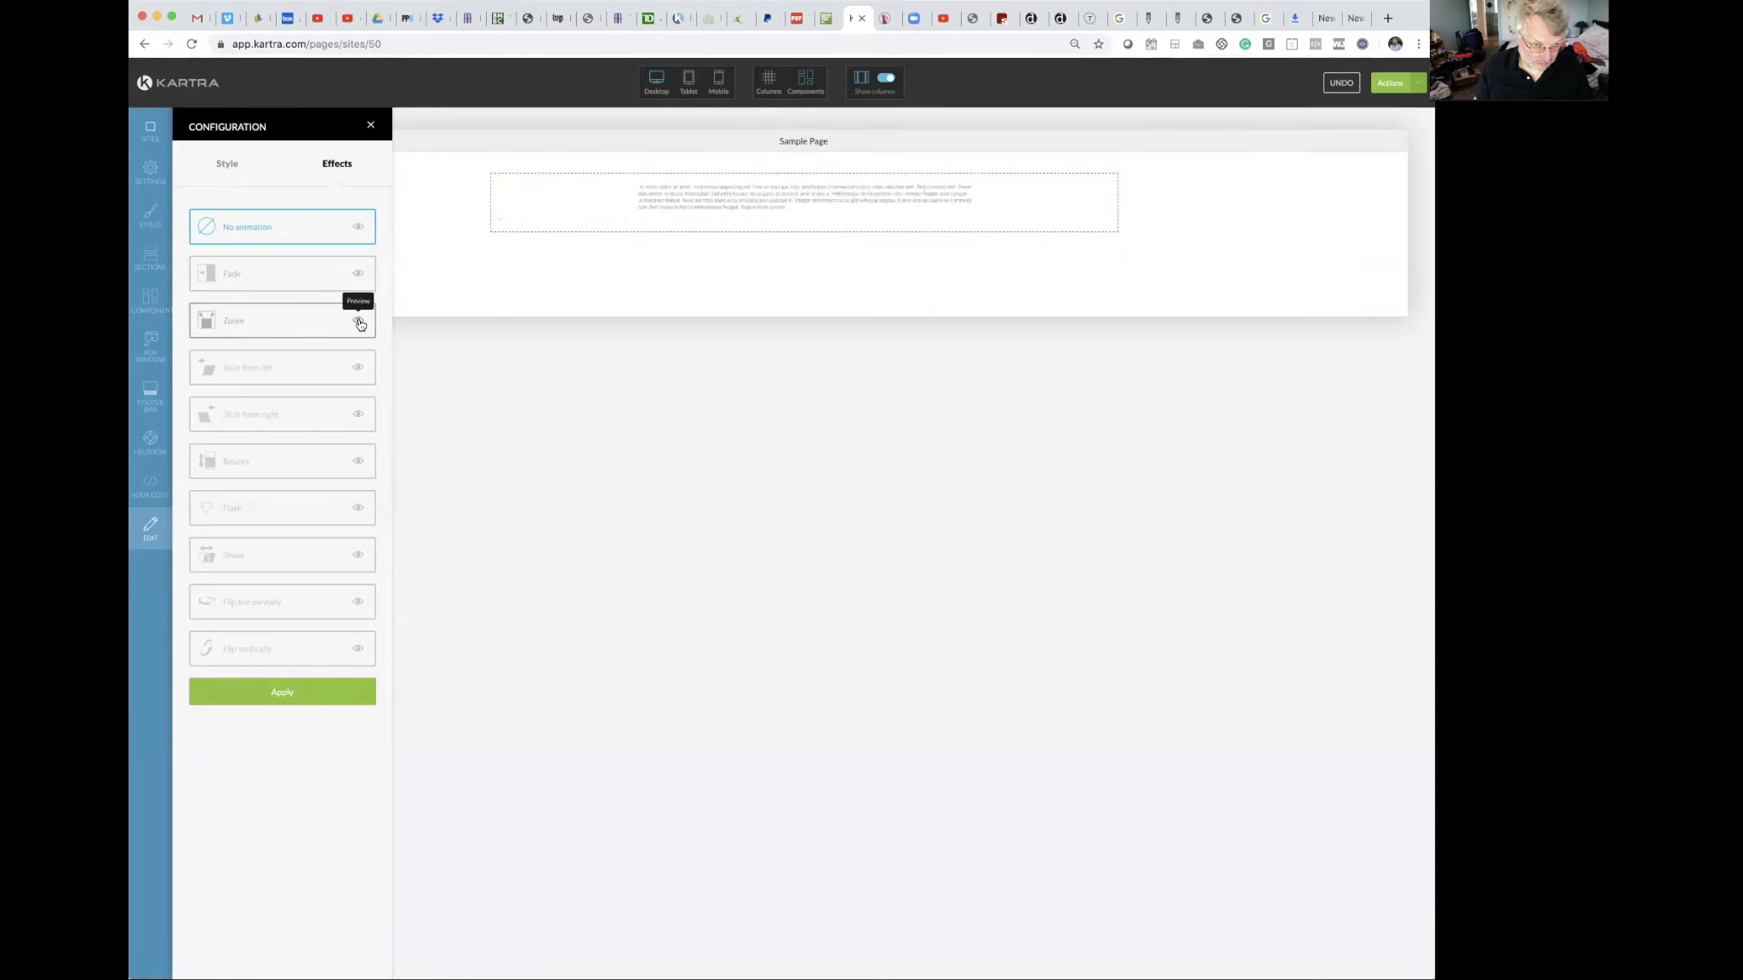
{"action": "left_click", "coordinate": [358, 368]}
{"action": "left_click", "coordinate": [358, 415]}
{"action": "left_click", "coordinate": [359, 463]}
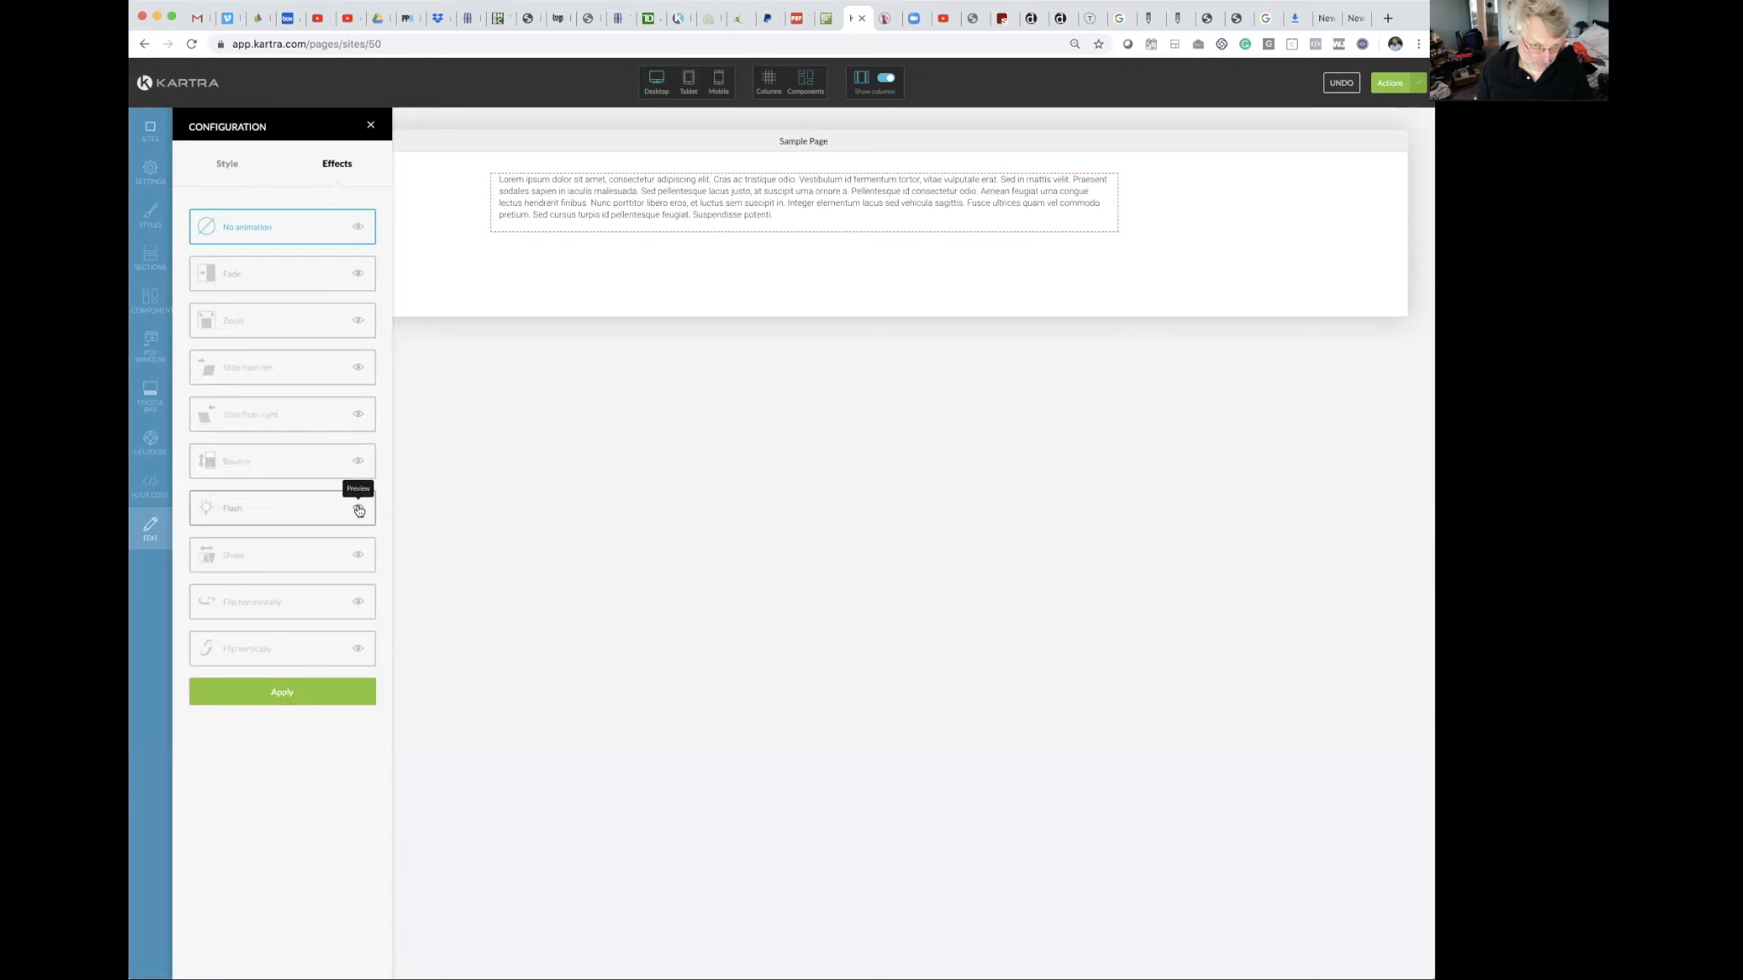
{"action": "left_click", "coordinate": [358, 508]}
{"action": "left_click", "coordinate": [358, 555]}
{"action": "left_click", "coordinate": [358, 603]}
{"action": "left_click", "coordinate": [358, 649]}
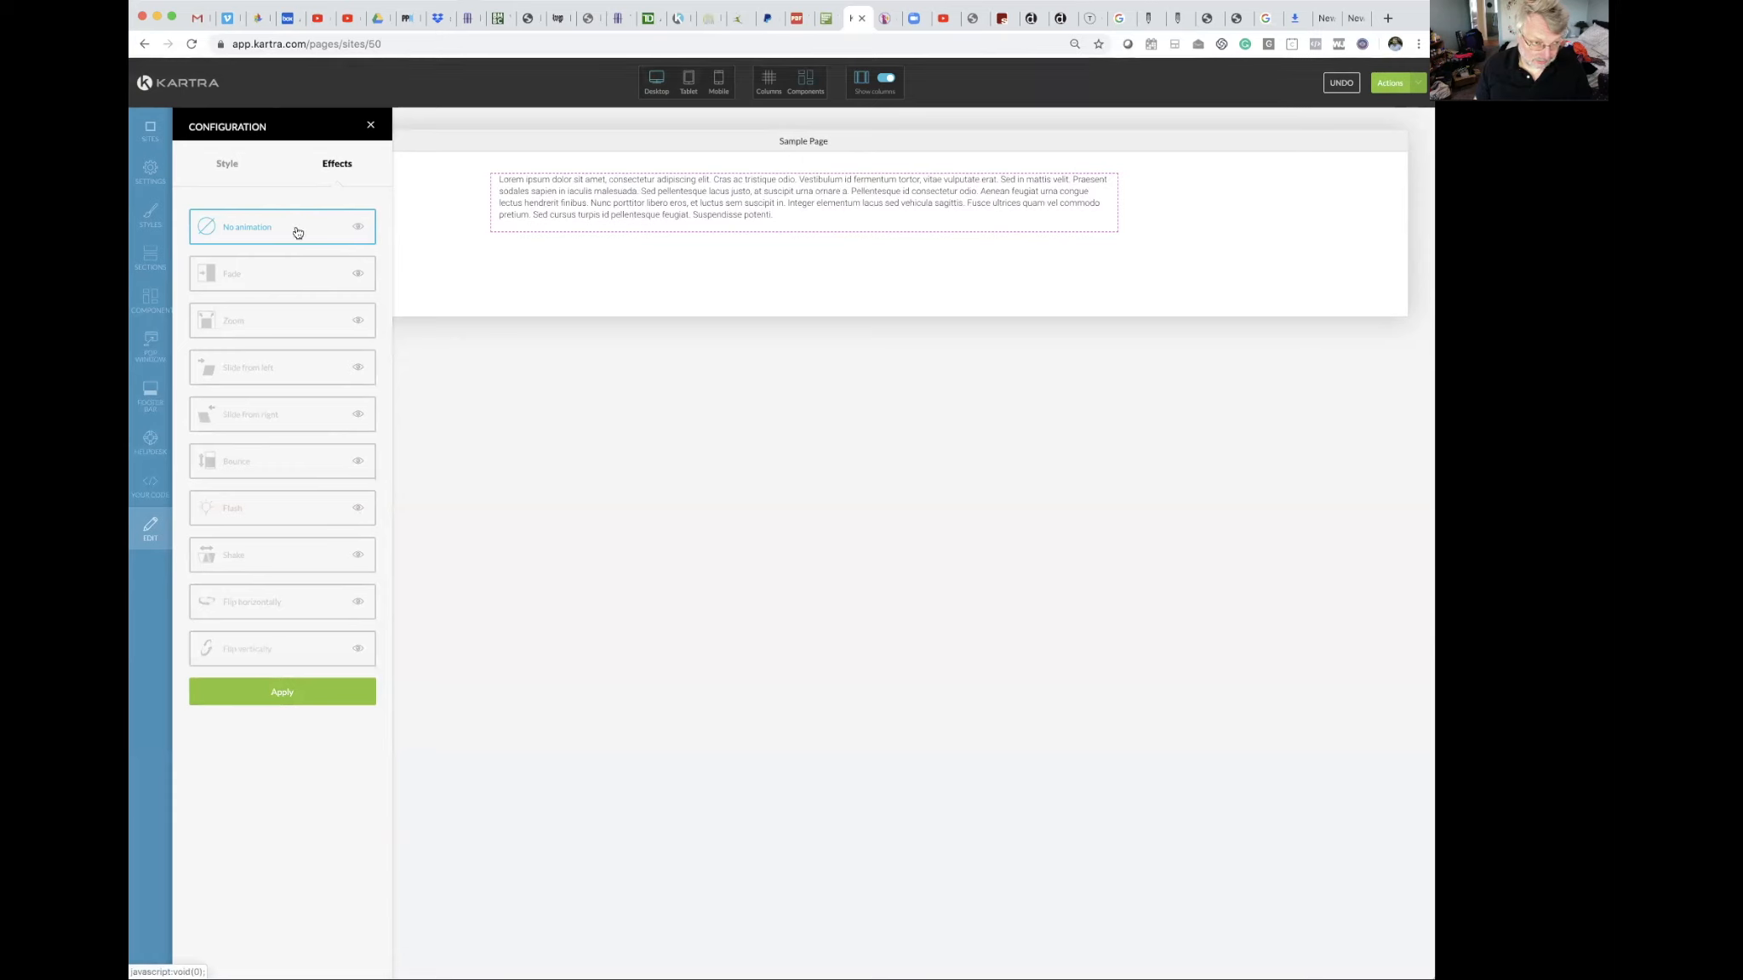
{"action": "left_click", "coordinate": [293, 693]}
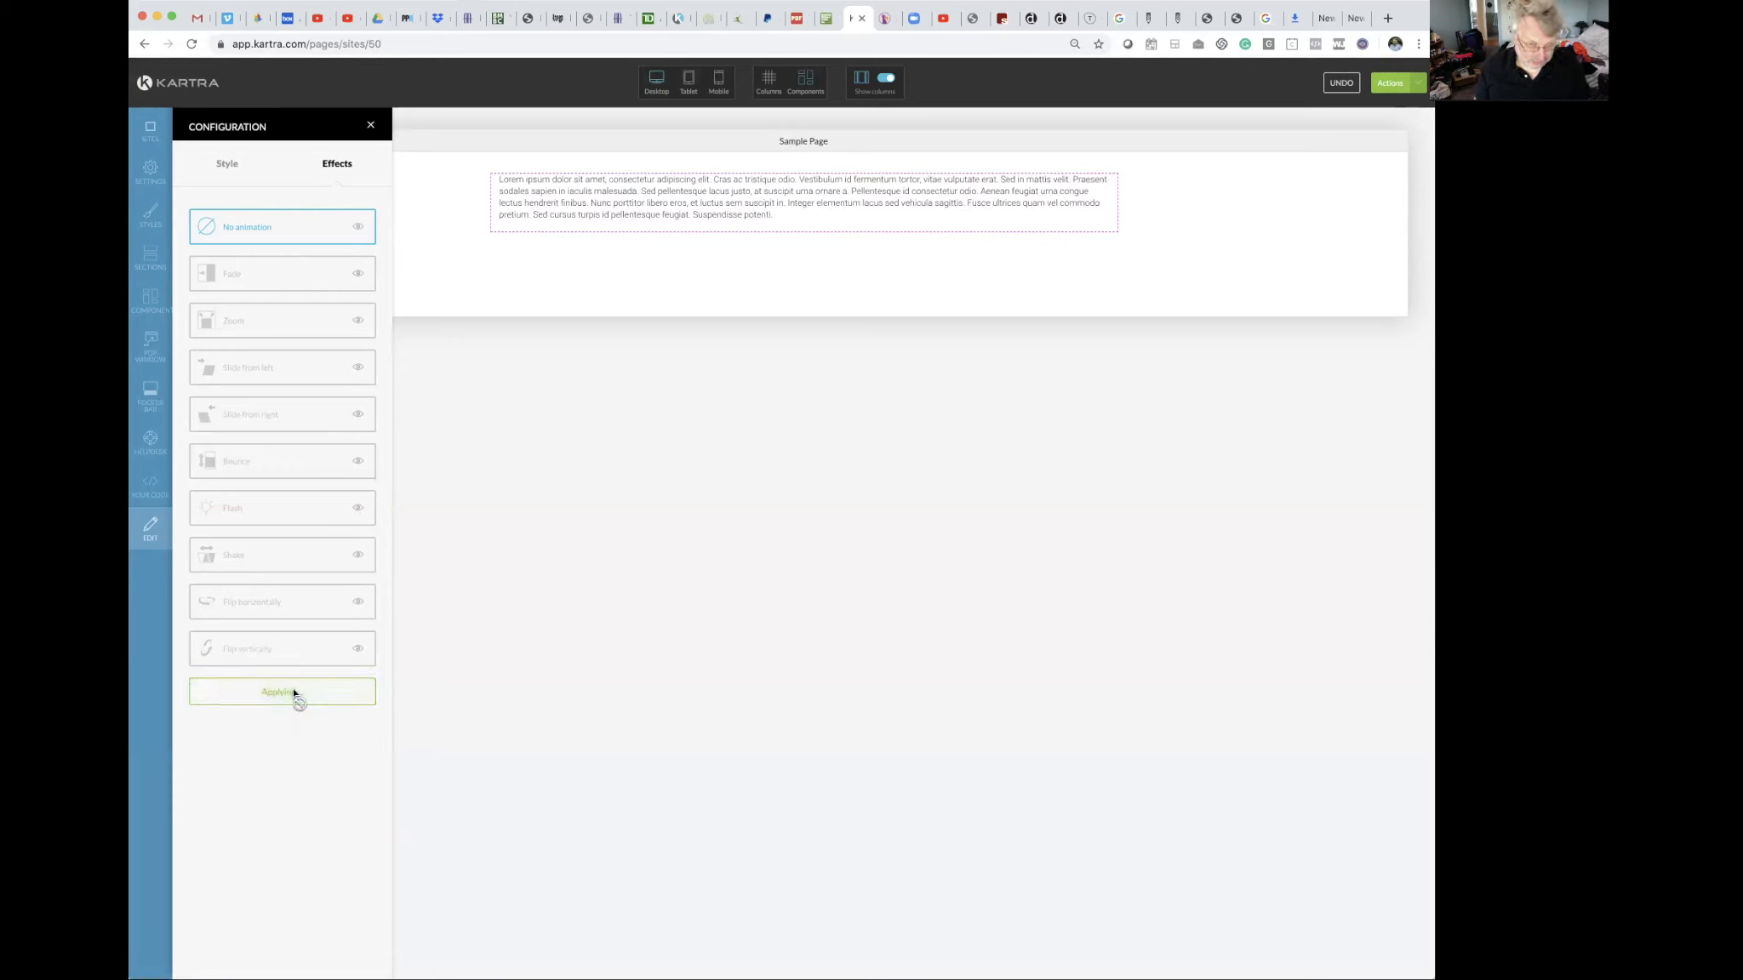
{"action": "left_click", "coordinate": [372, 127]}
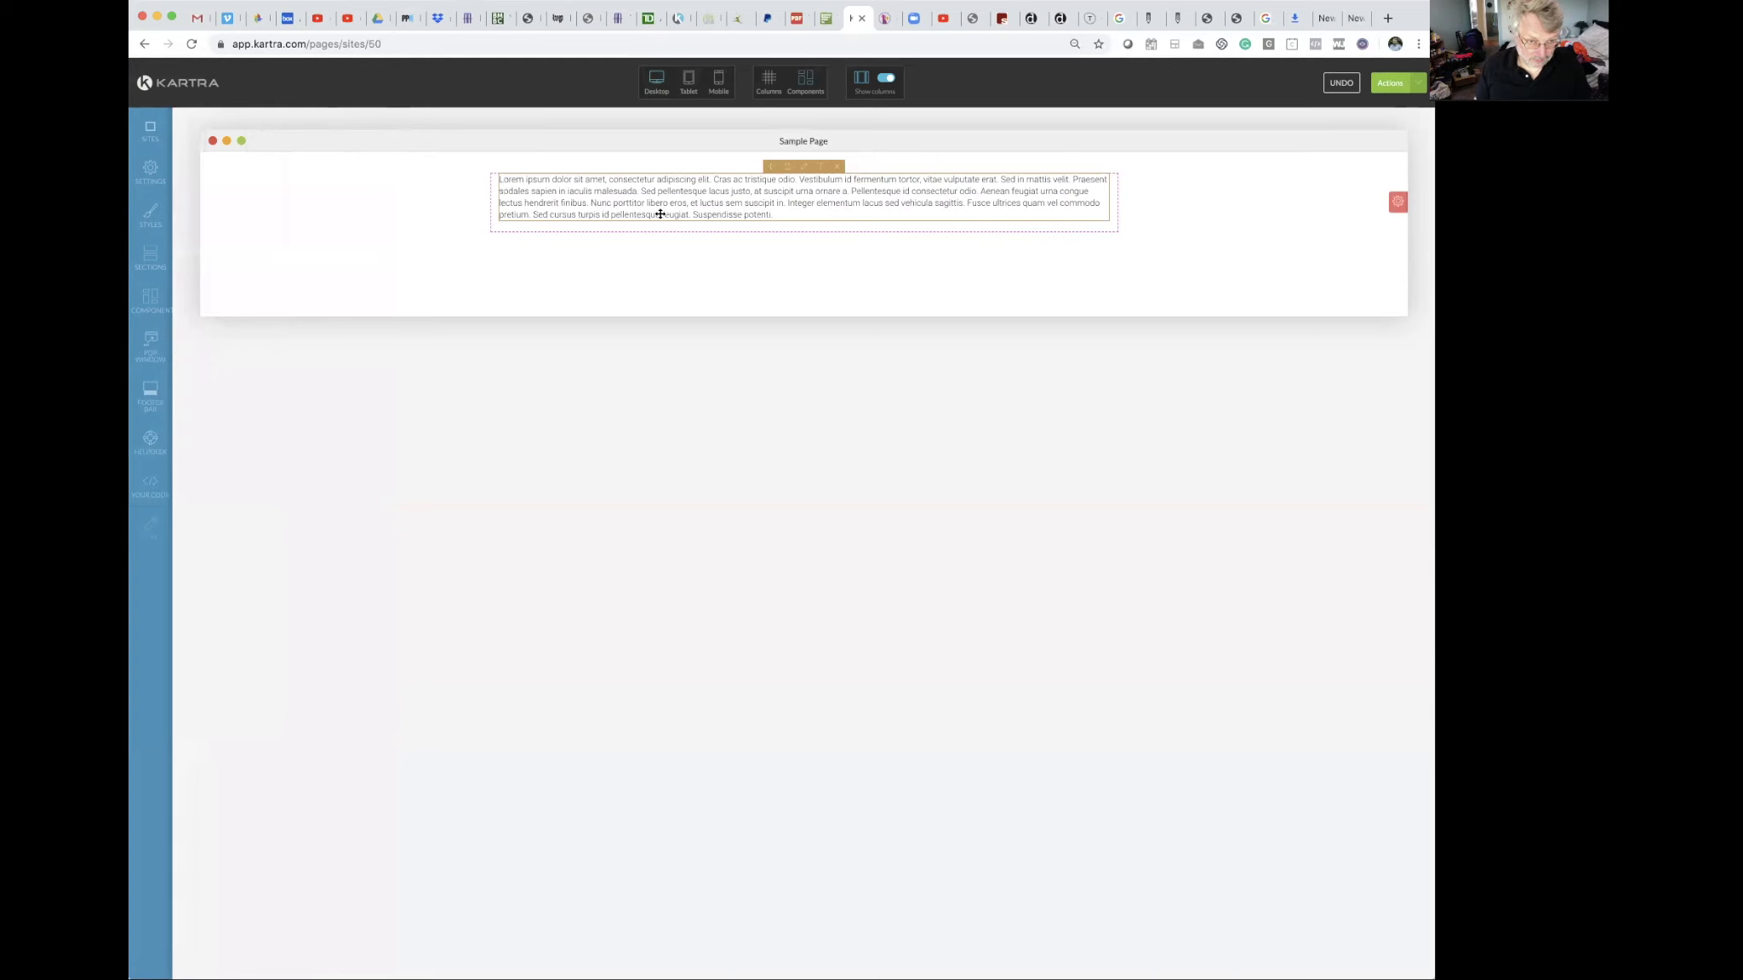
Replace the placeholder paragraph with "Hello There" followed by a new line, and make those words bold.
{"action": "left_click", "coordinate": [820, 165]}
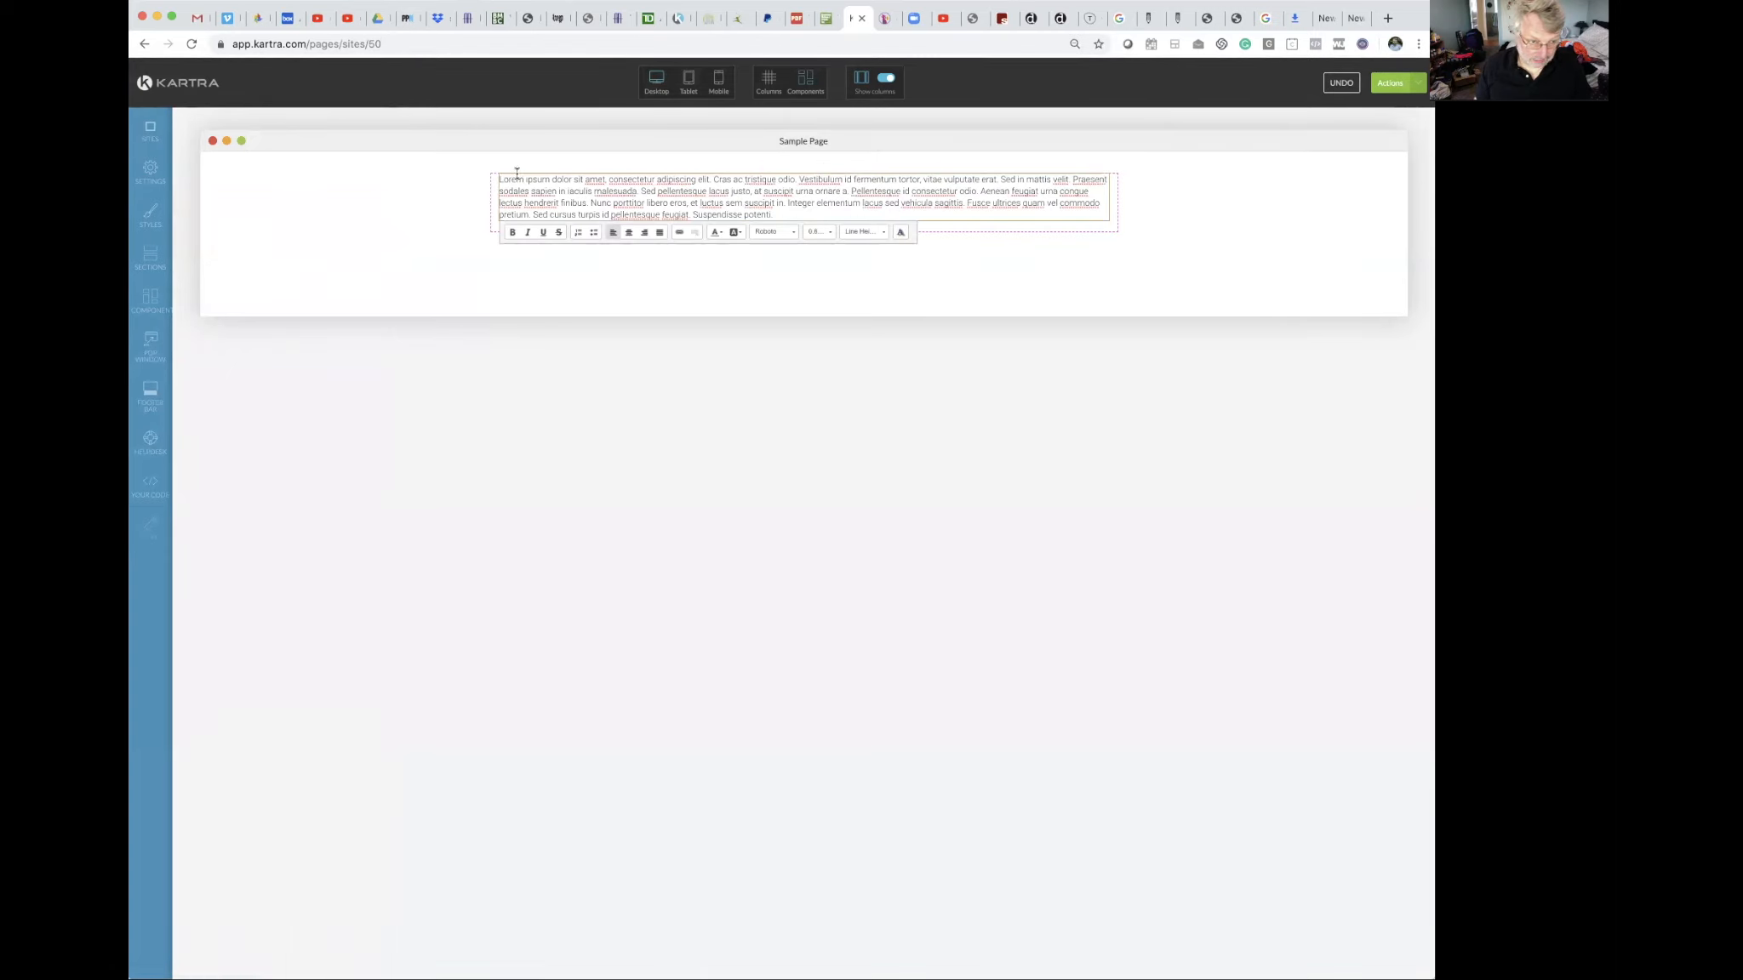
{"action": "left_click_drag", "start_coordinate": [499, 179], "coordinate": [857, 214]}
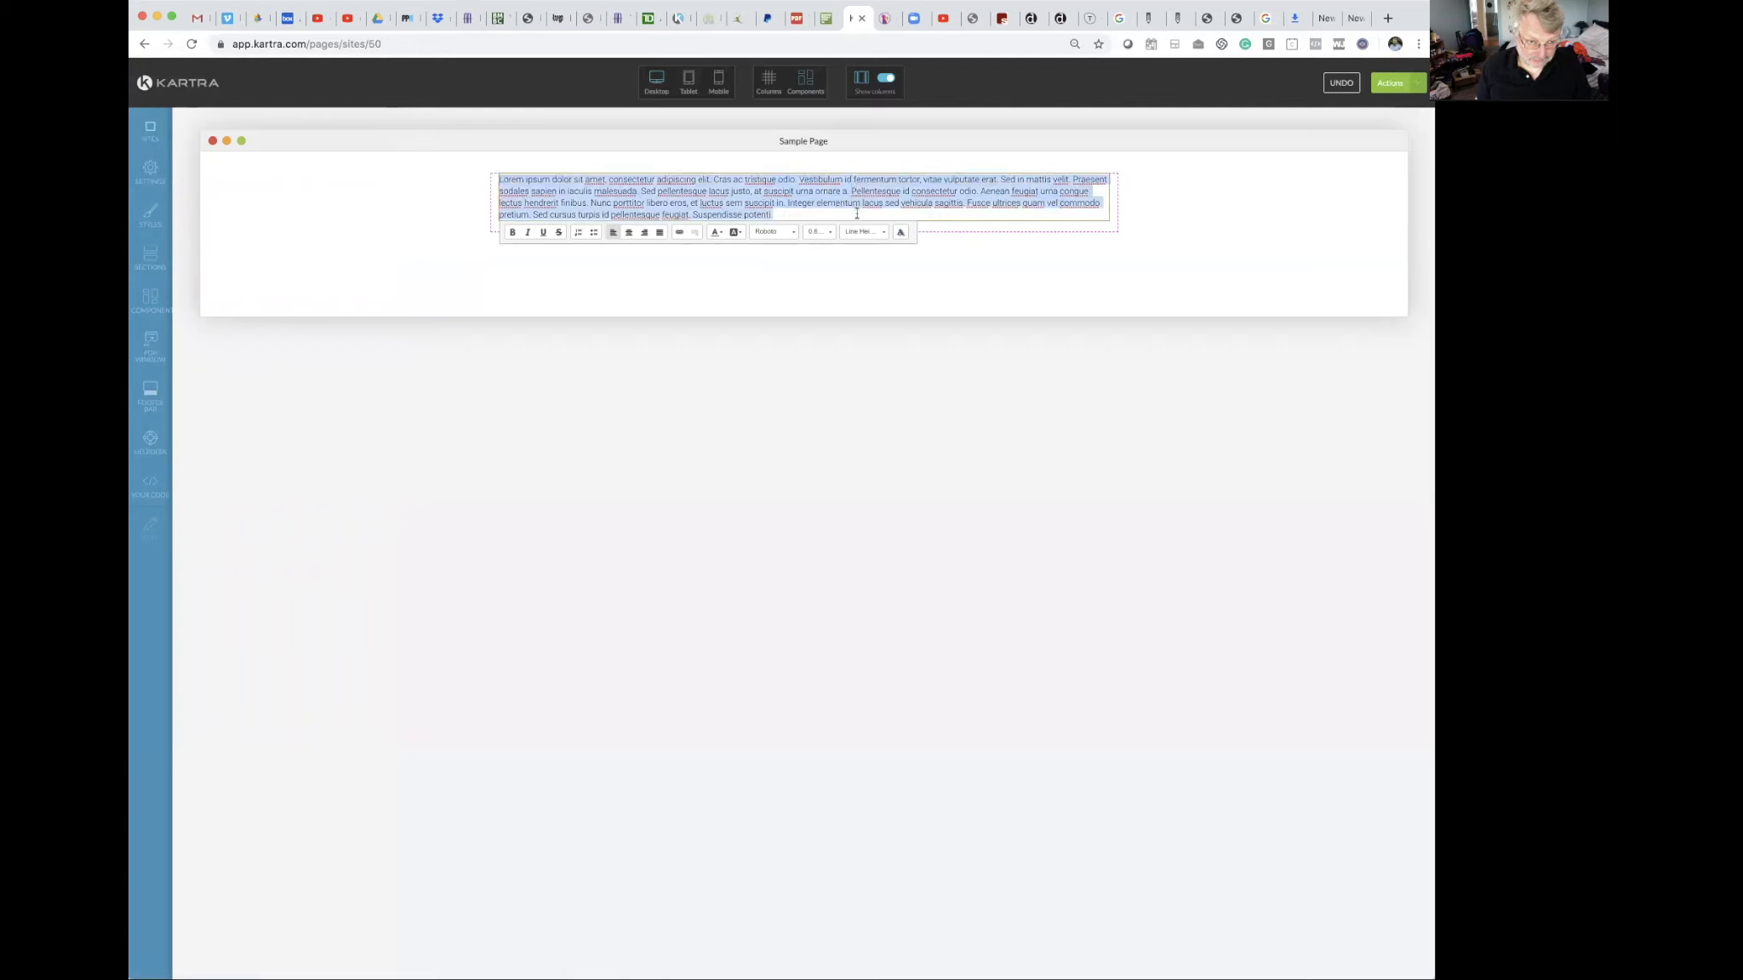
{"action": "key", "text": "BackSpace"}
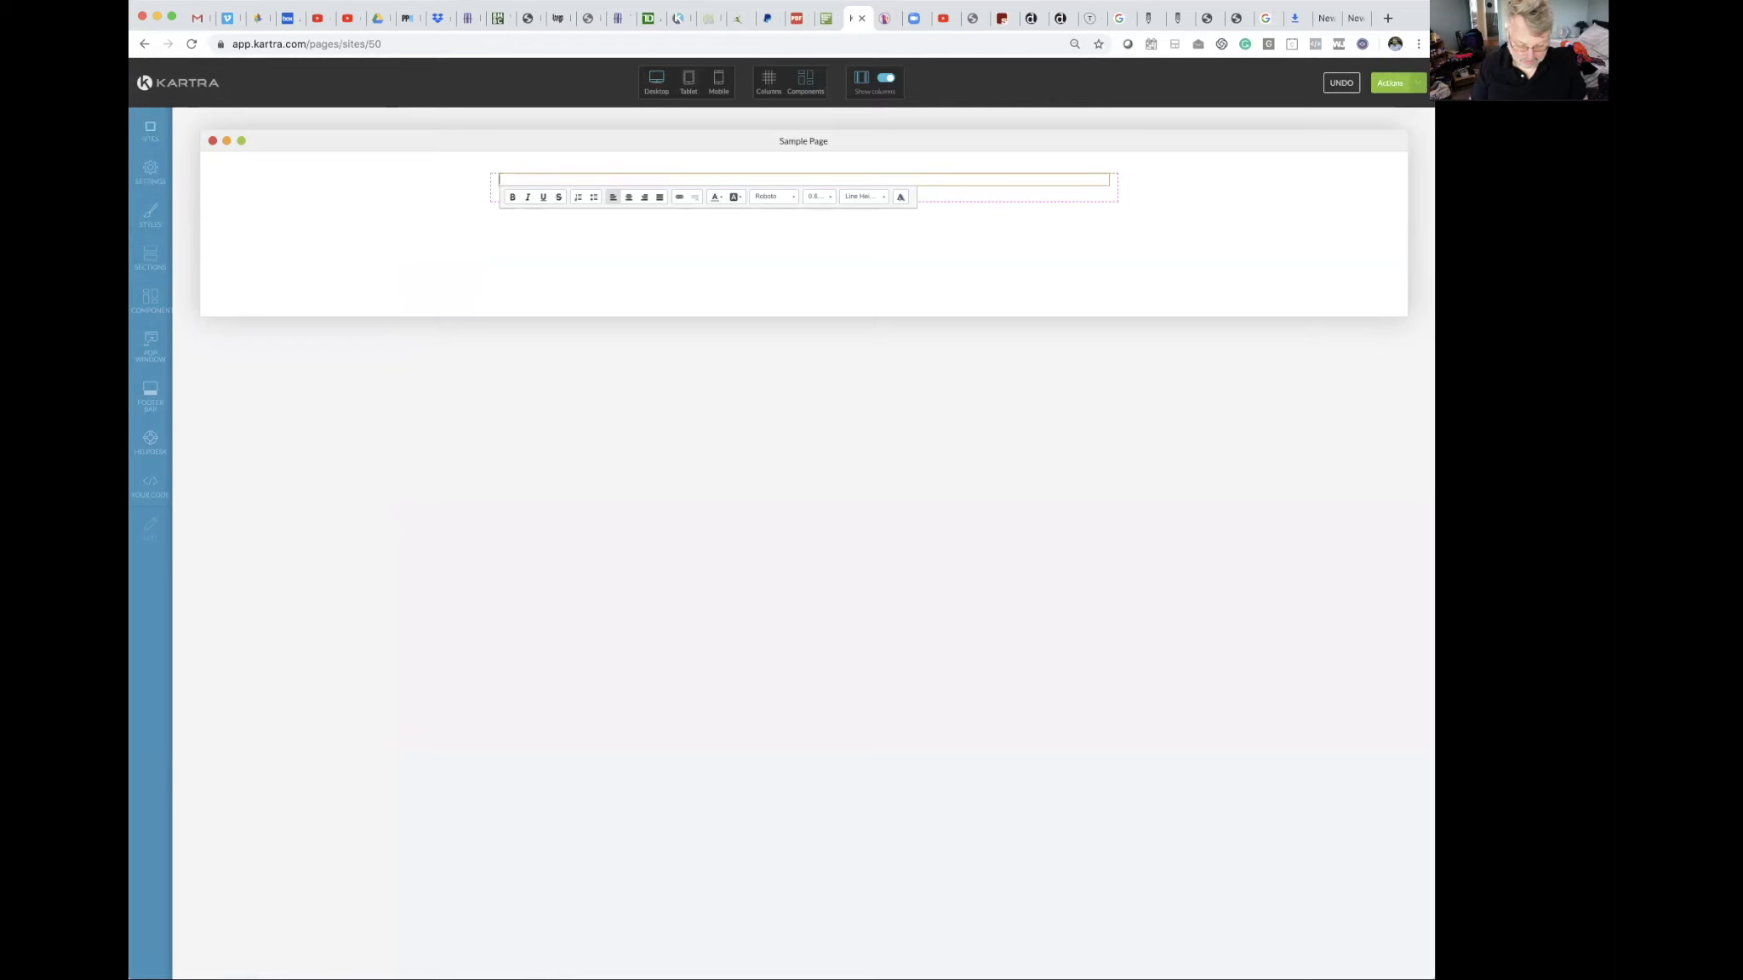
{"action": "type", "text": "Hello"}
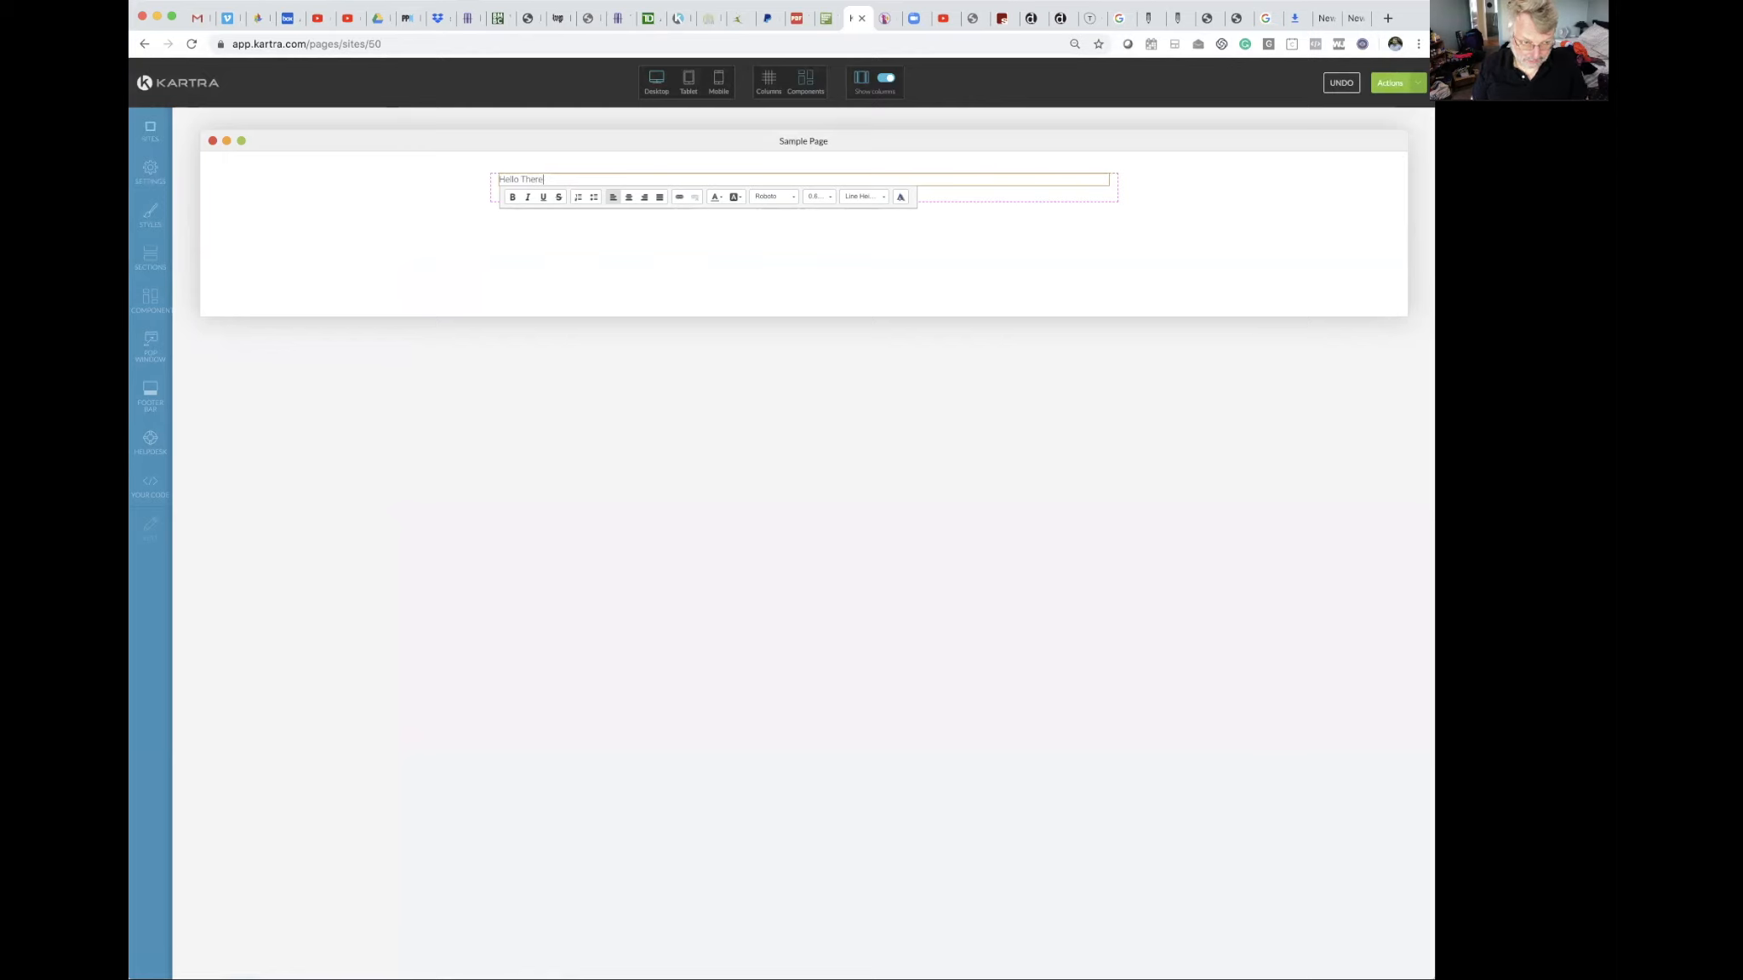
{"action": "type", "text": " There"}
{"action": "key", "text": "Return"}
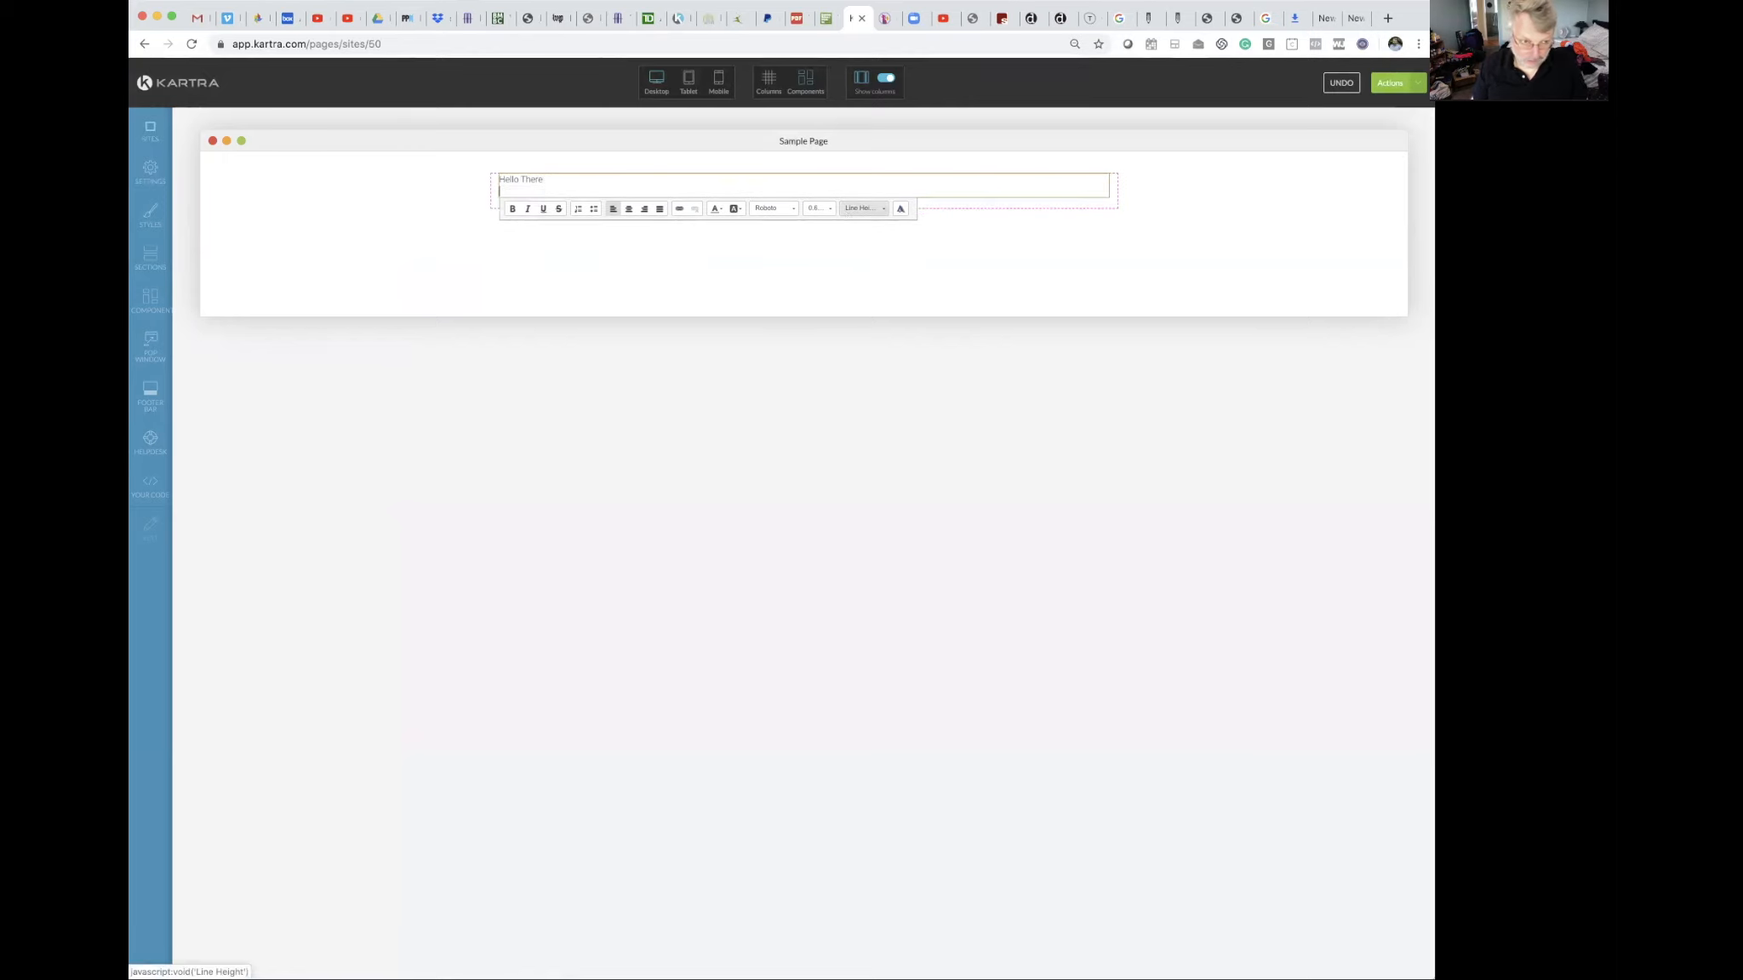
{"action": "left_click_drag", "start_coordinate": [544, 179], "coordinate": [495, 180]}
{"action": "left_click", "coordinate": [510, 211]}
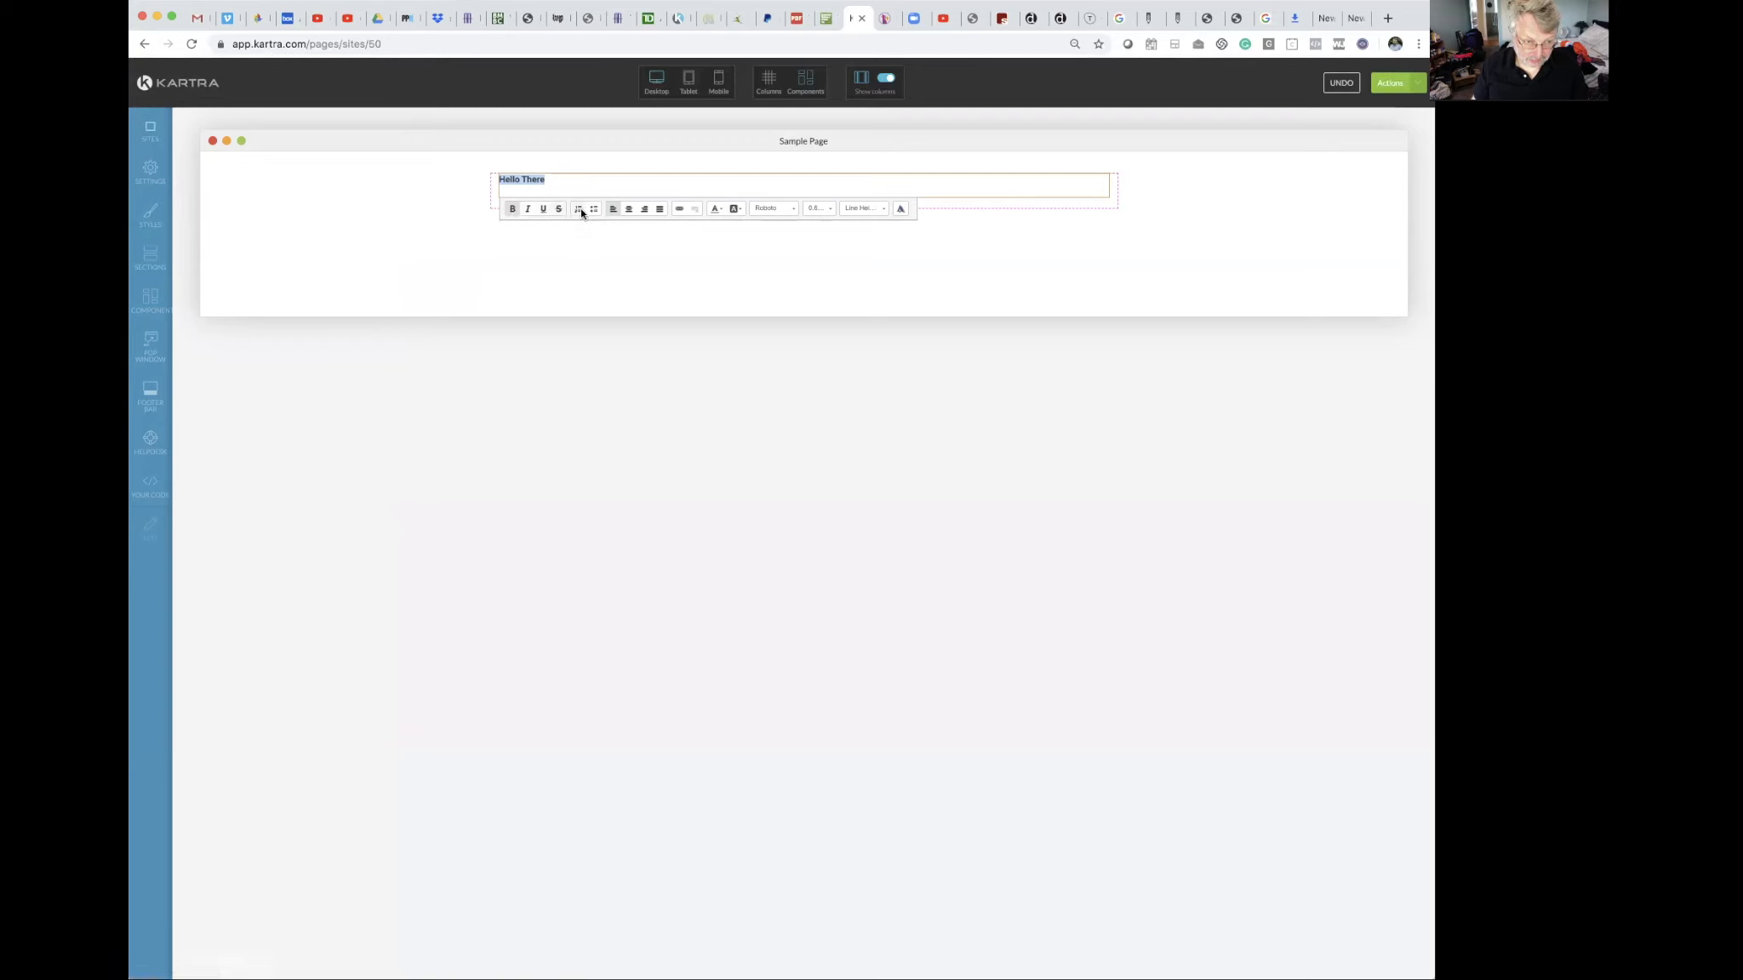
Center the "Hello There" text and color it red.
{"action": "left_click", "coordinate": [630, 210]}
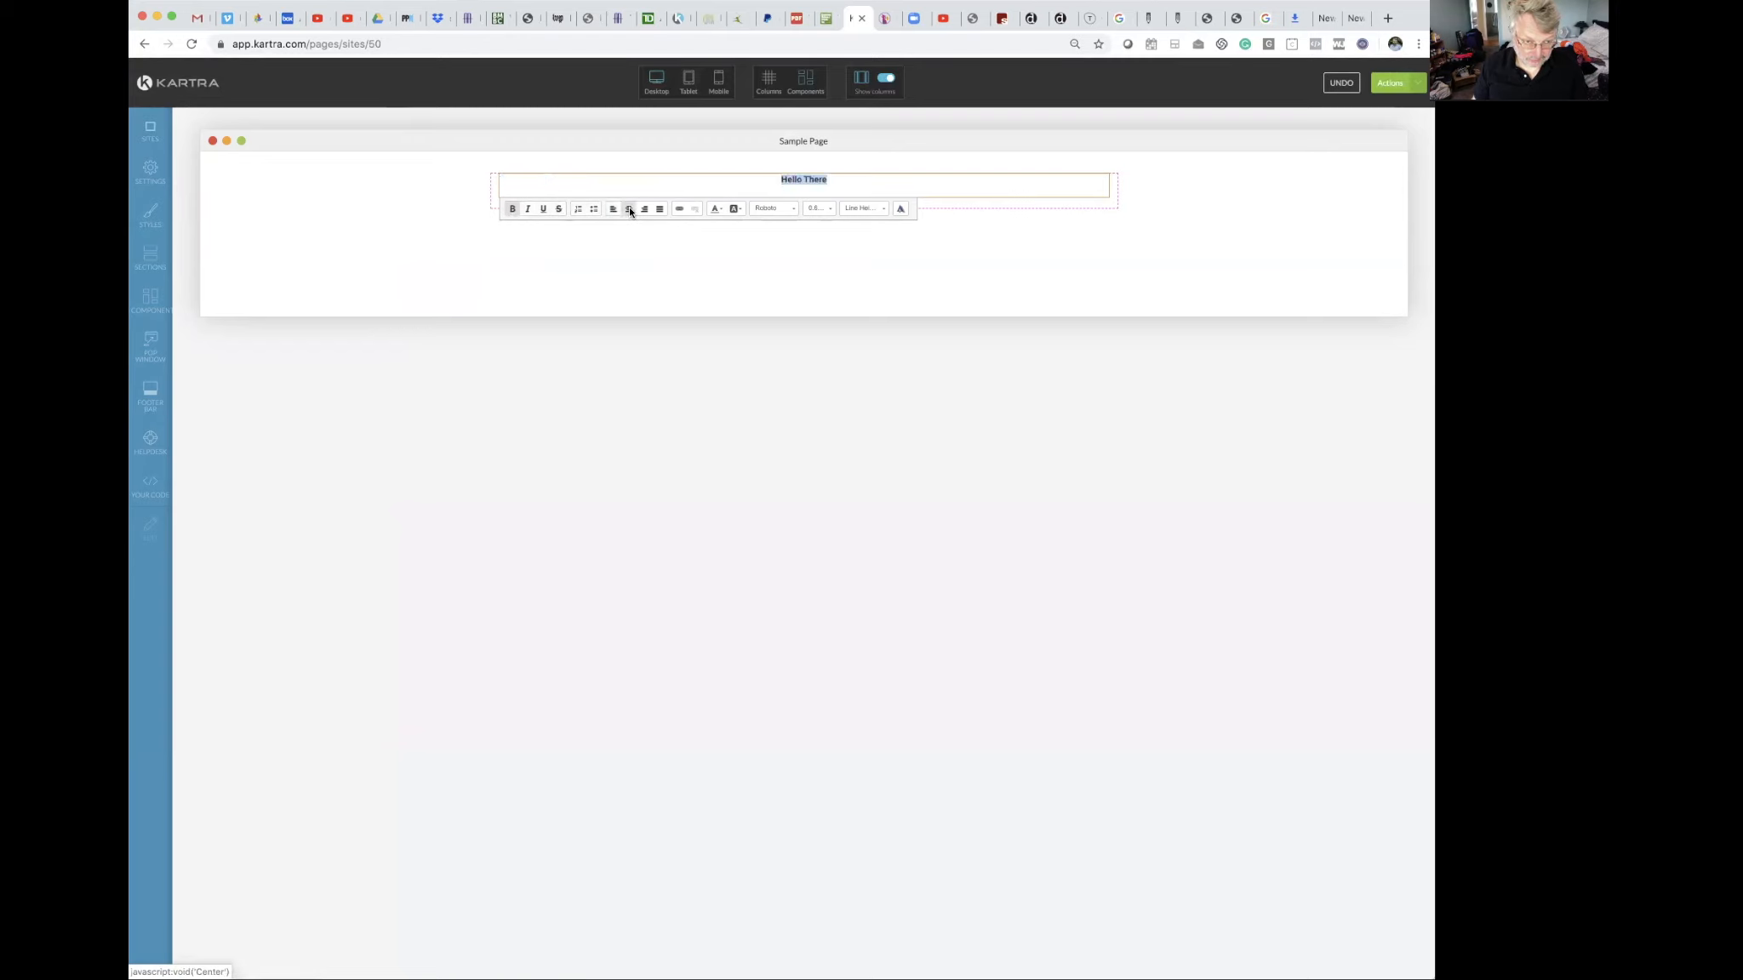
{"action": "left_click", "coordinate": [717, 210]}
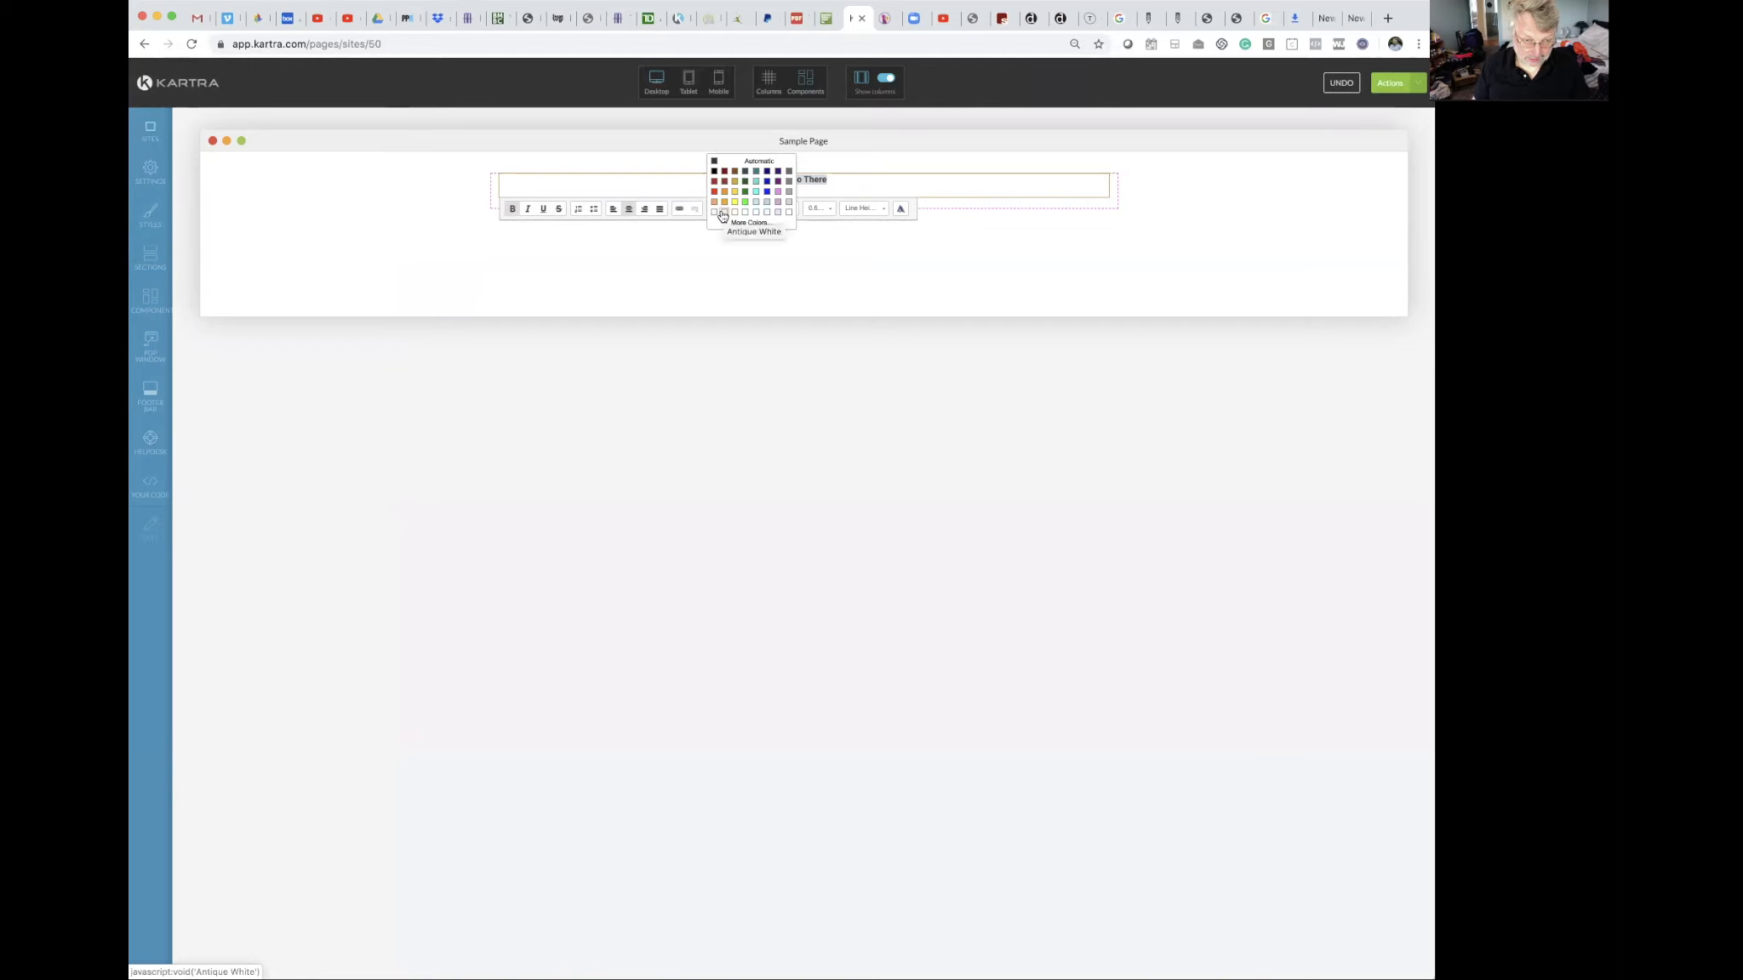
{"action": "left_click", "coordinate": [715, 193]}
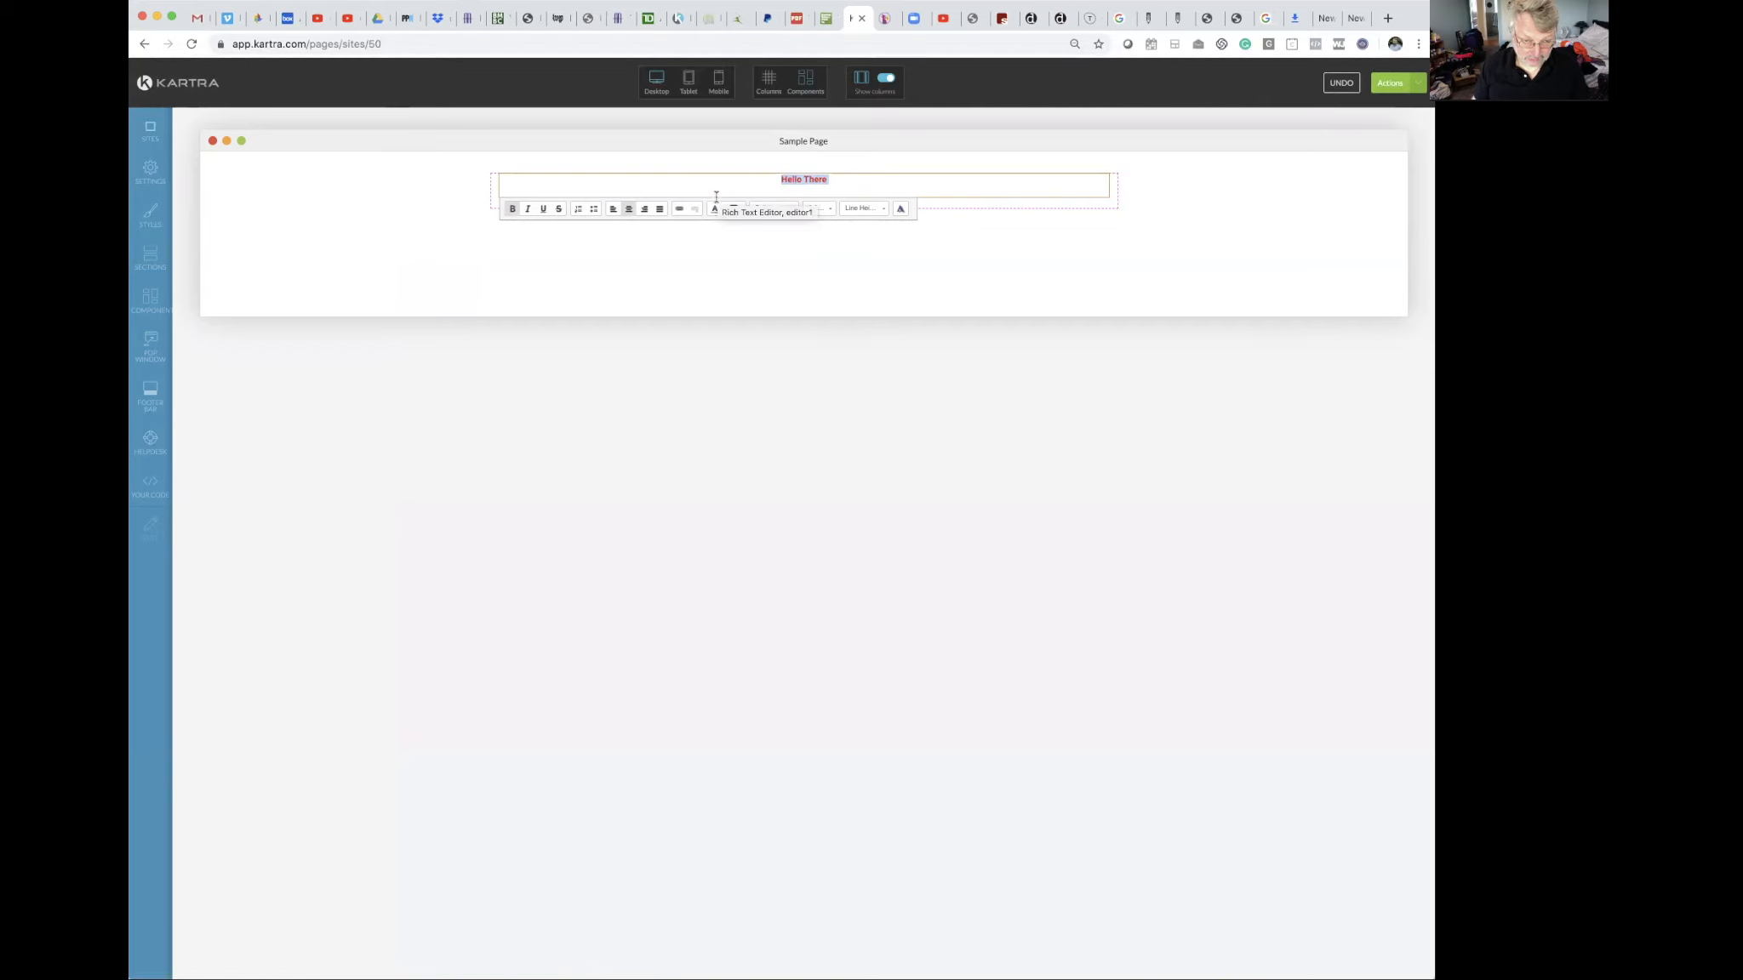
{"action": "left_click", "coordinate": [749, 274]}
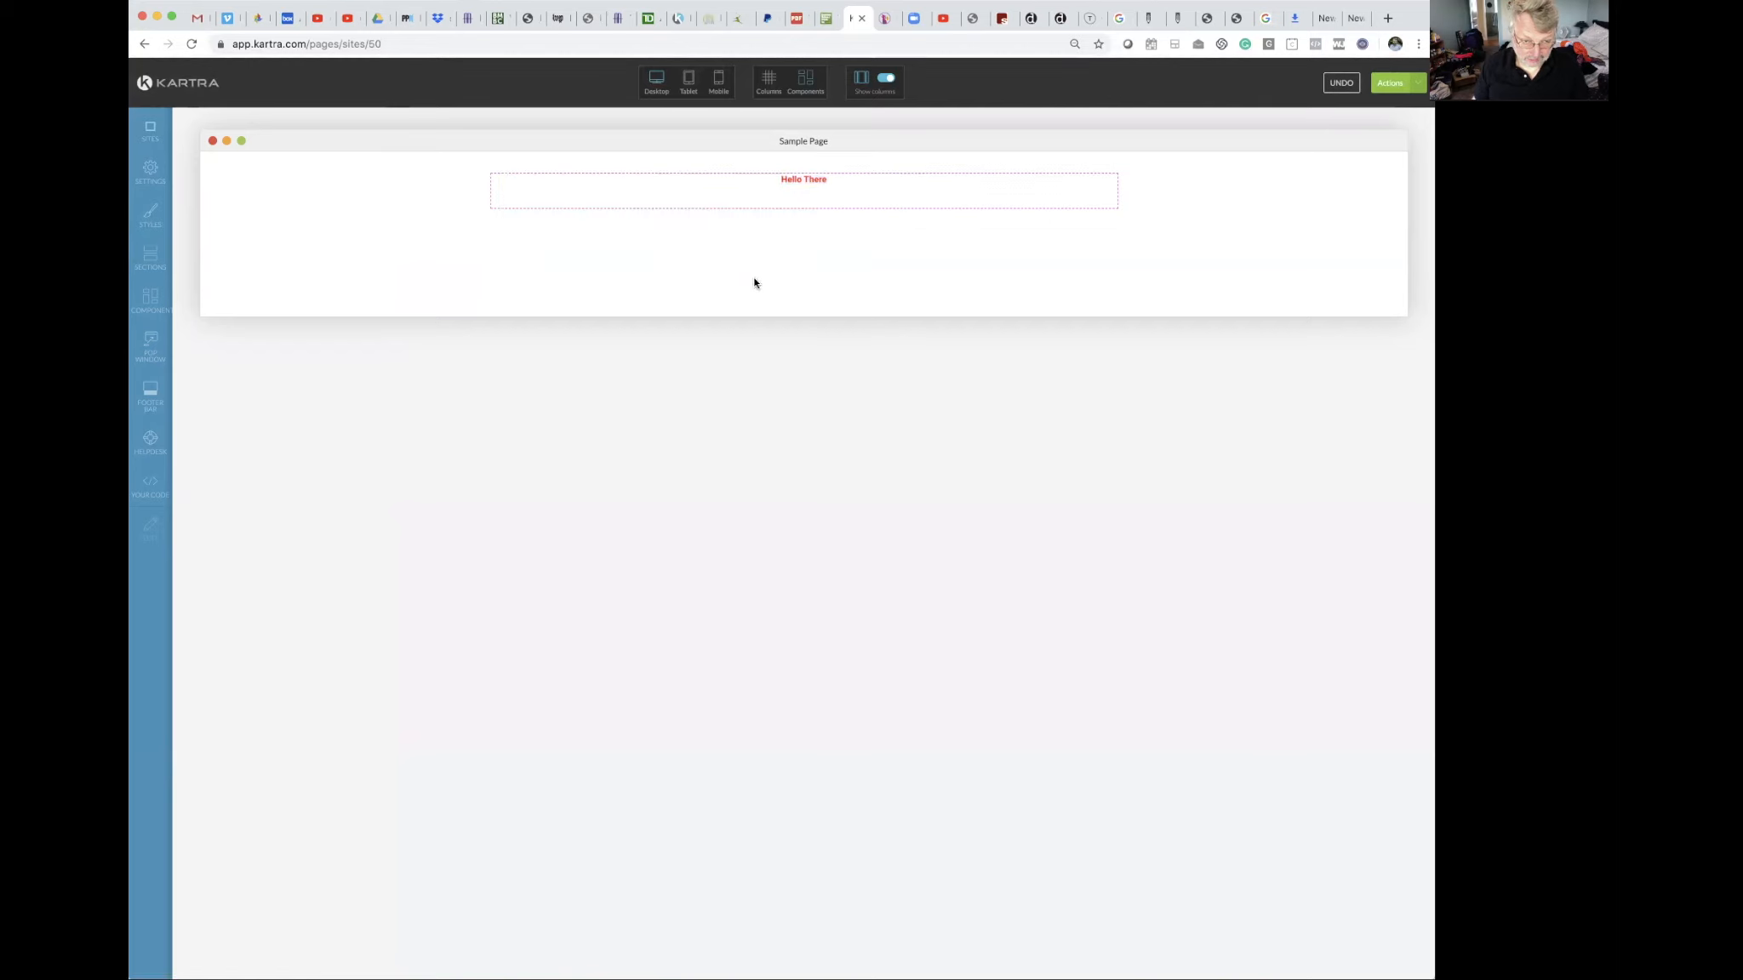
Enlarge the "Hello There" text and set its font to Lora.
{"action": "left_click", "coordinate": [822, 167]}
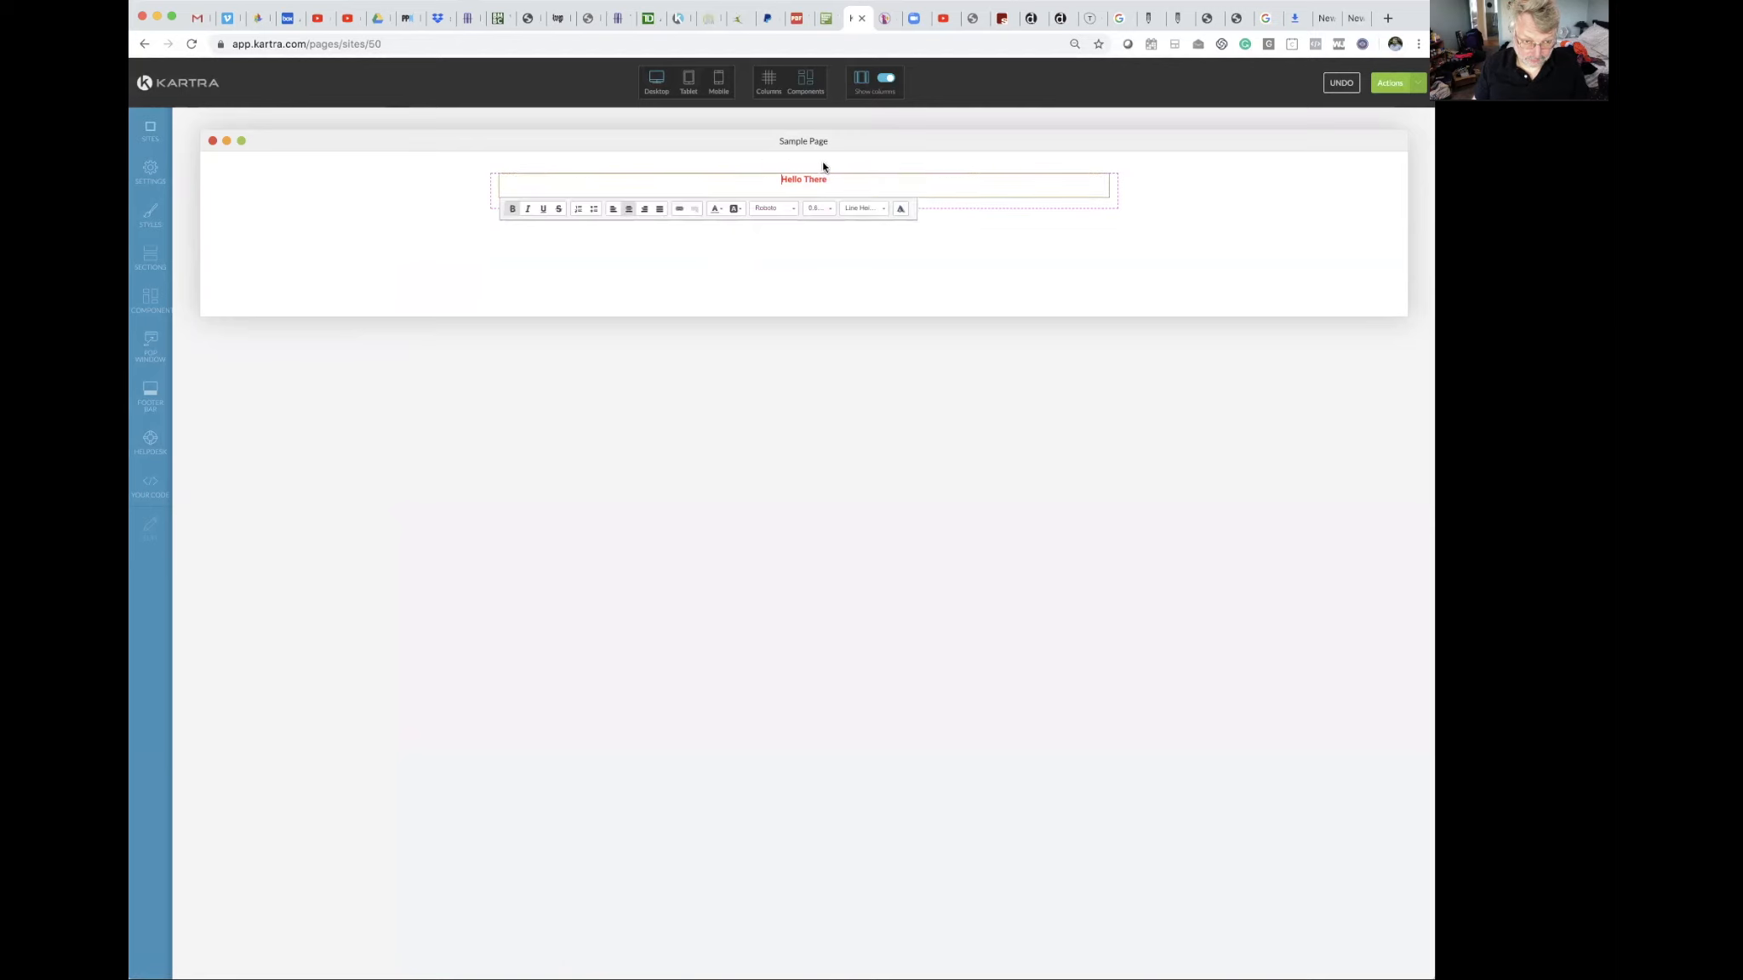
{"action": "left_click_drag", "start_coordinate": [781, 175], "coordinate": [838, 174]}
{"action": "left_click", "coordinate": [794, 211]}
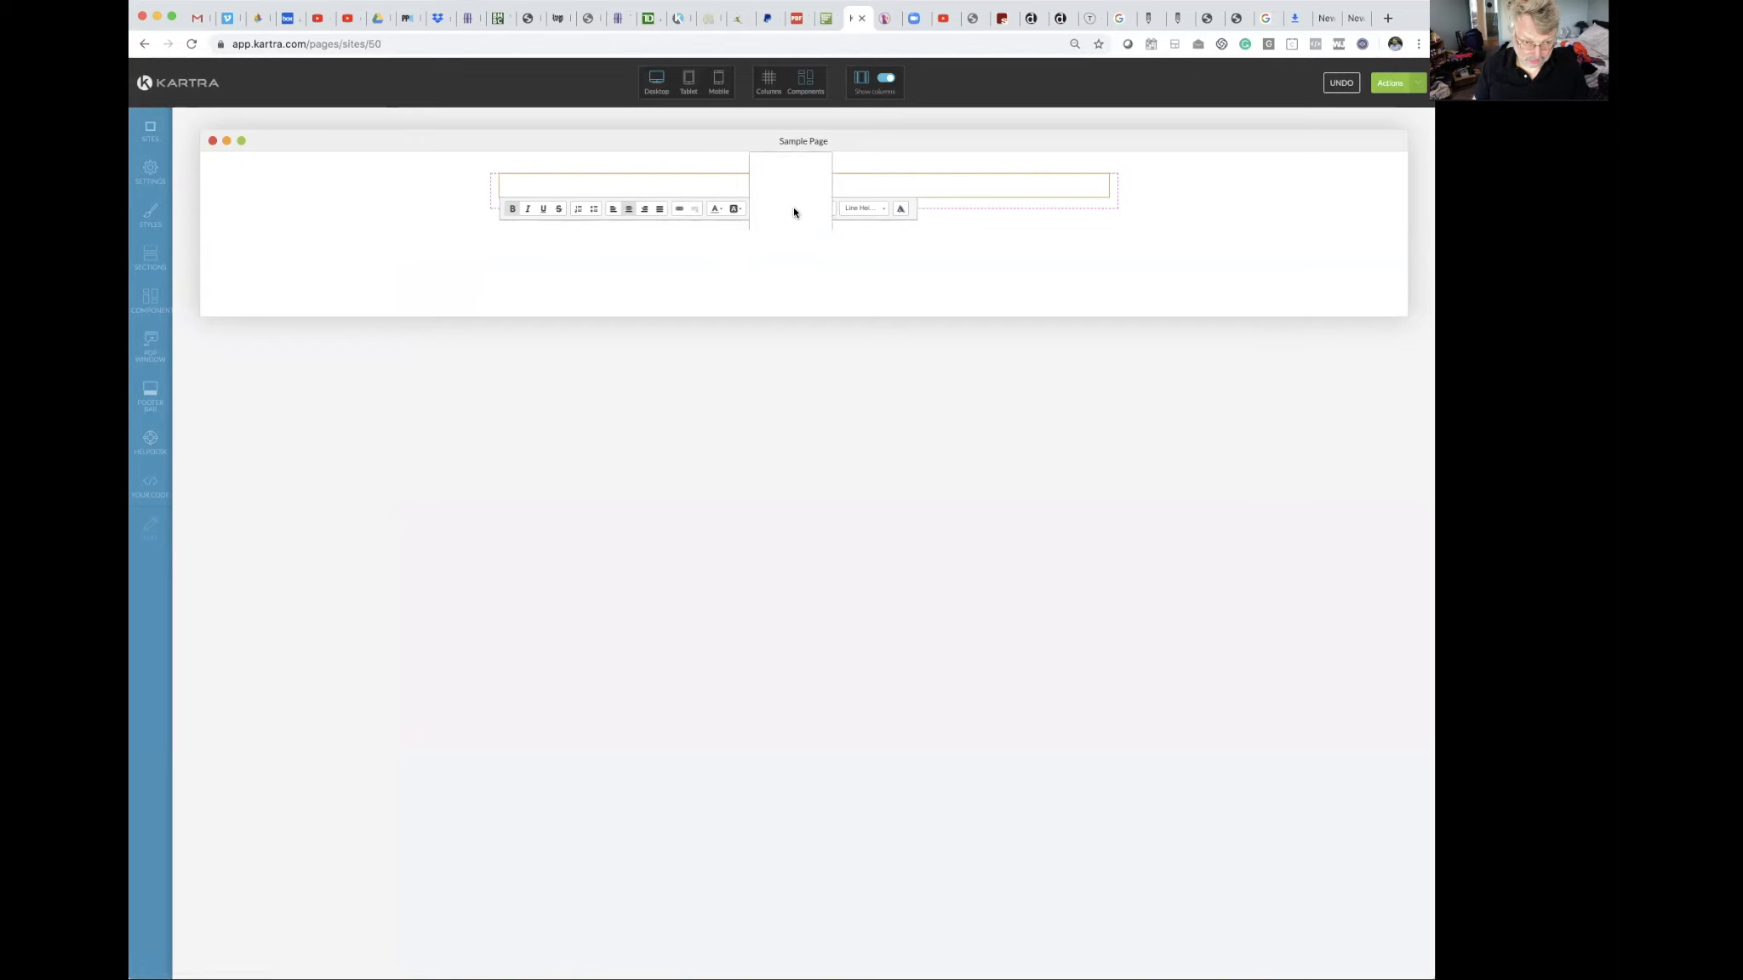
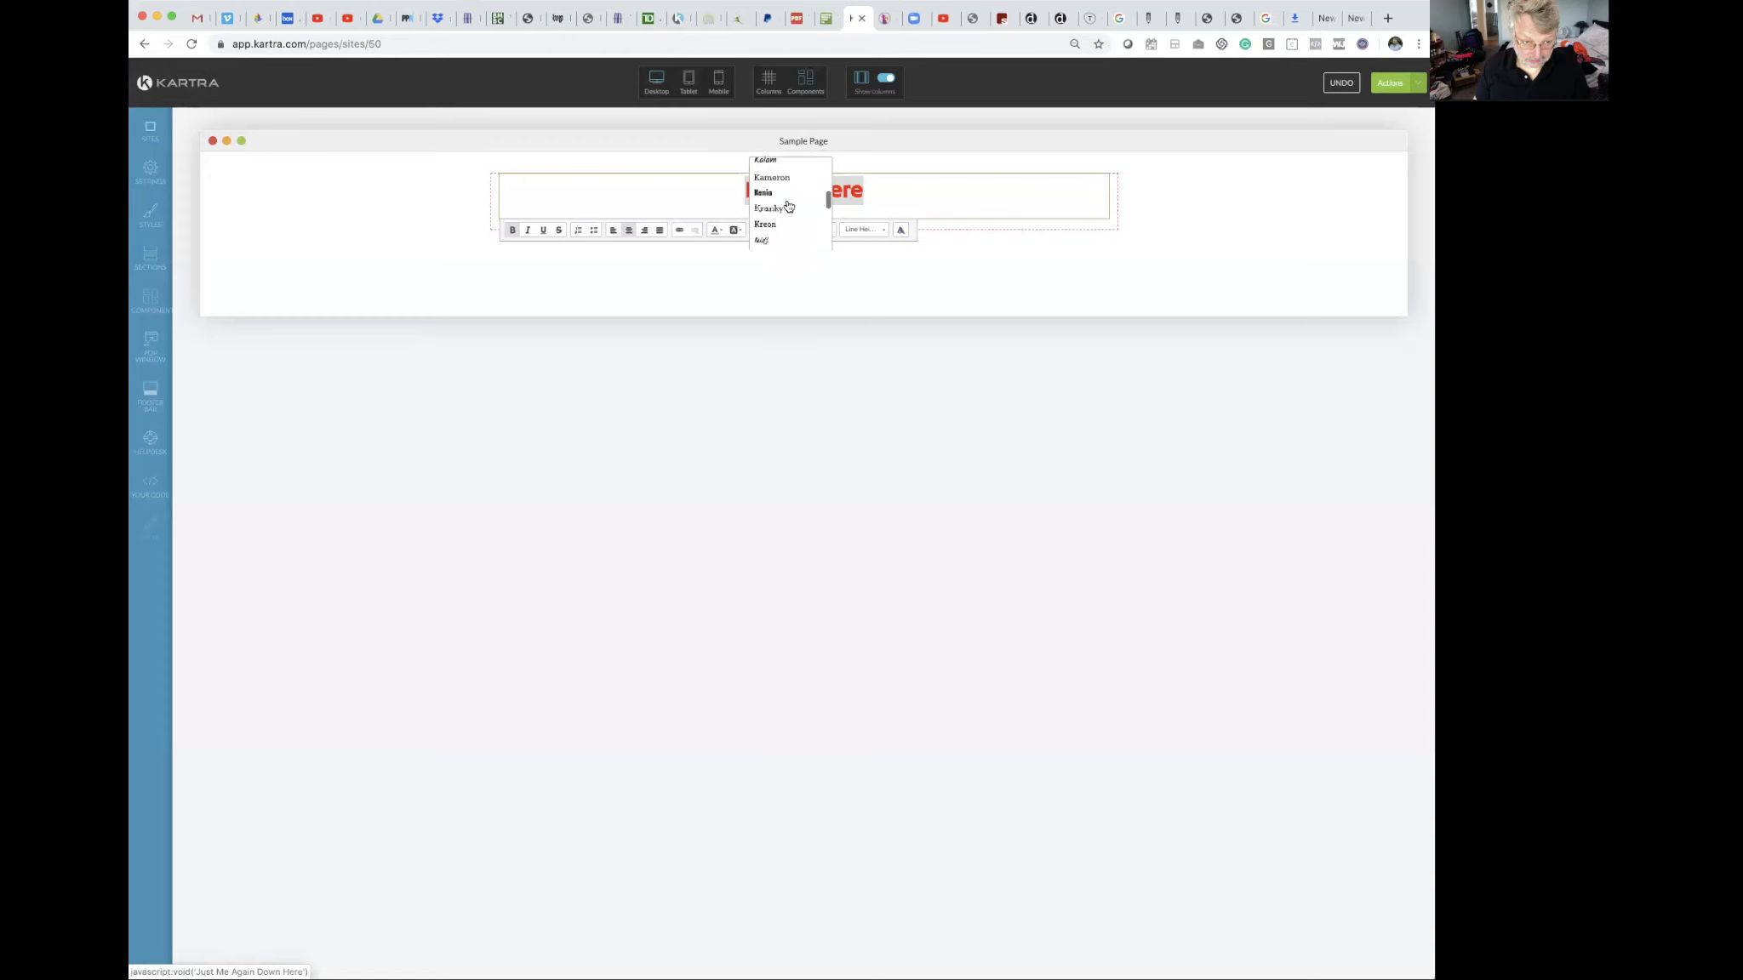
{"action": "scroll", "coordinate": [783, 200], "scroll_direction": "up", "scroll_amount": 2}
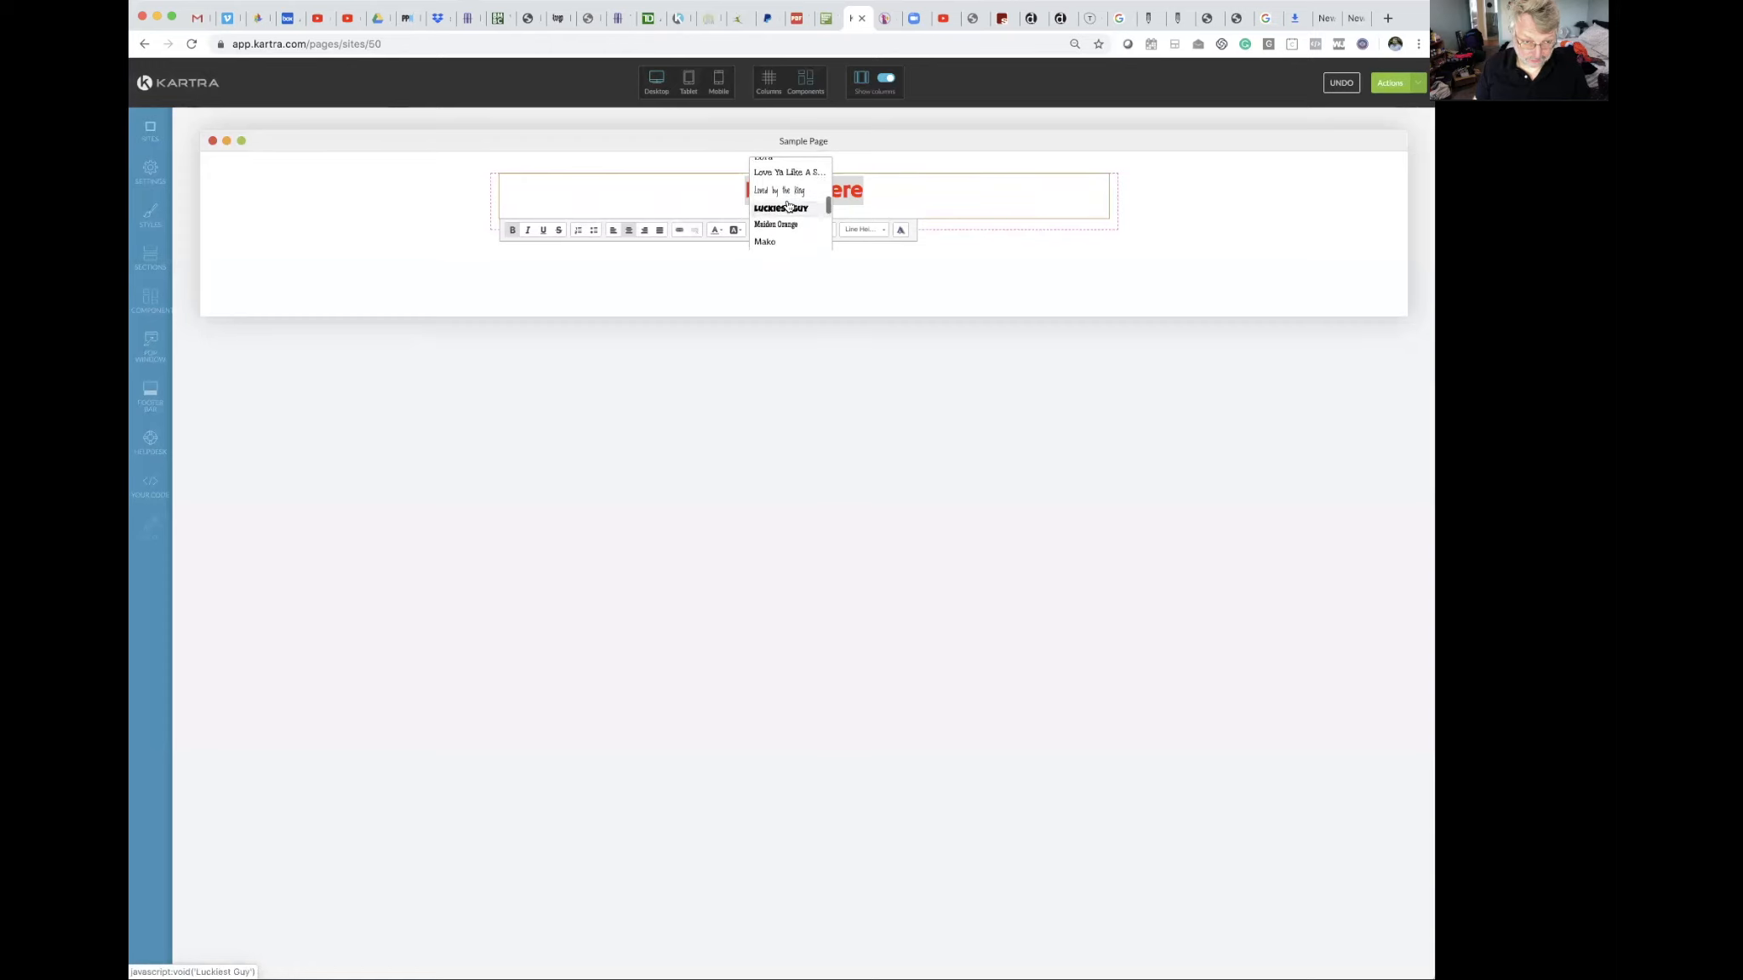
{"action": "left_click", "coordinate": [763, 188]}
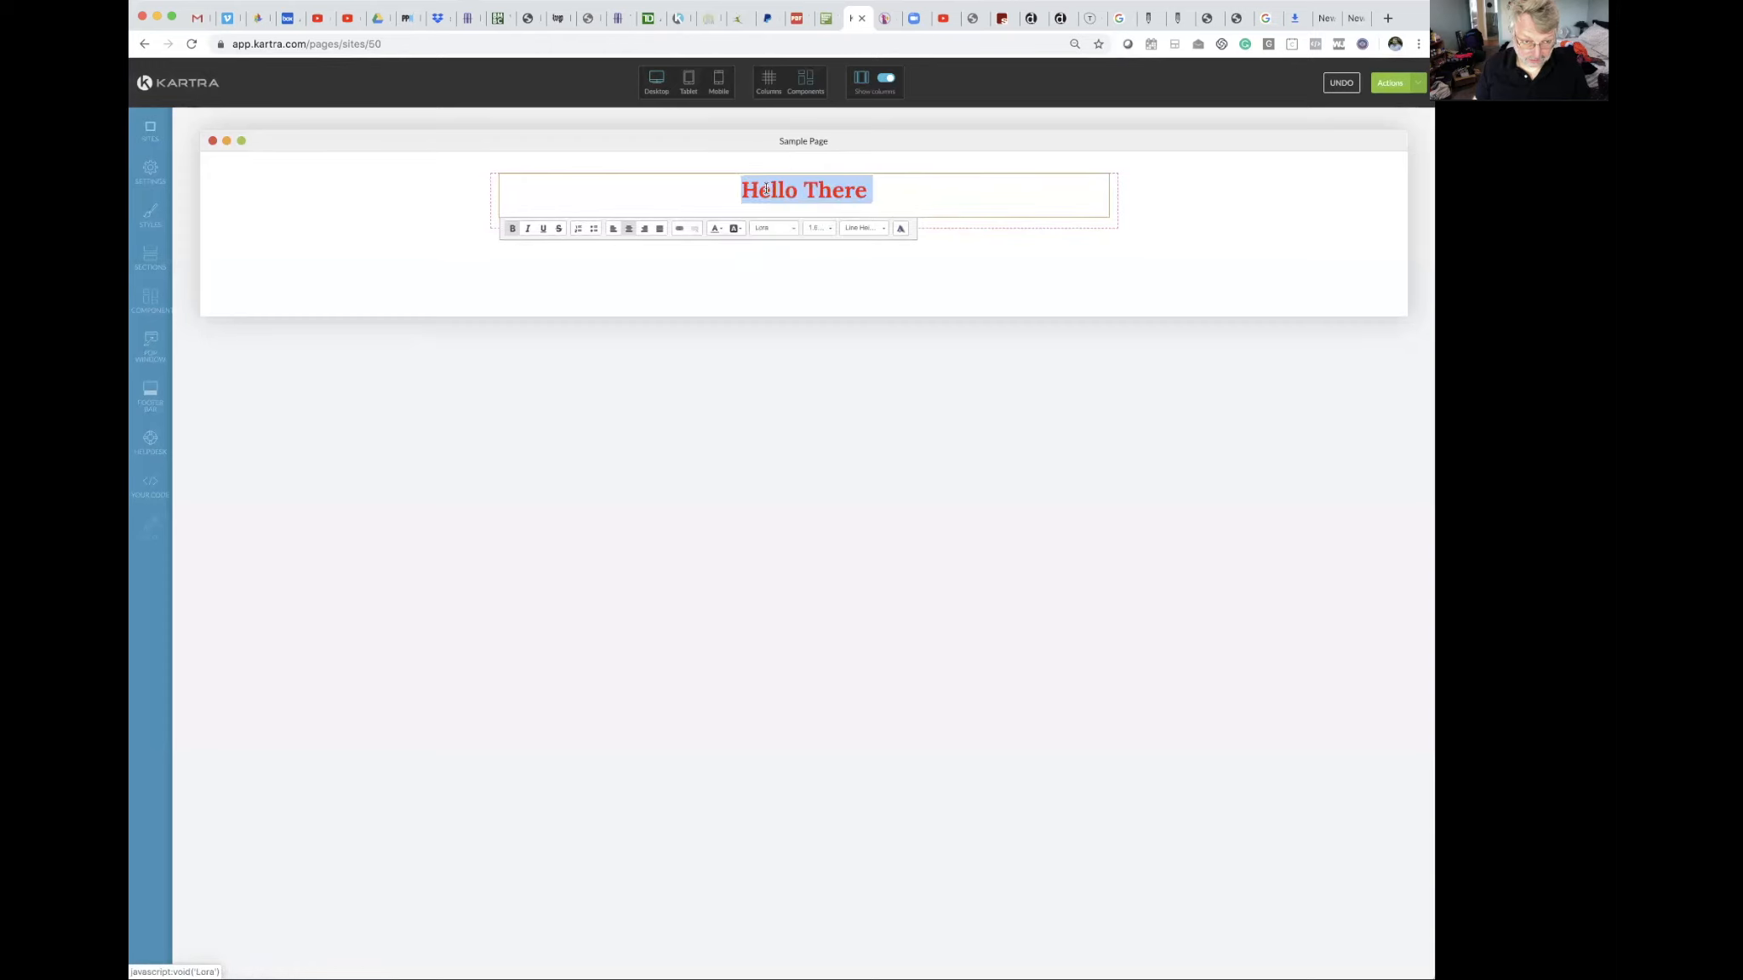
{"action": "left_click", "coordinate": [708, 188]}
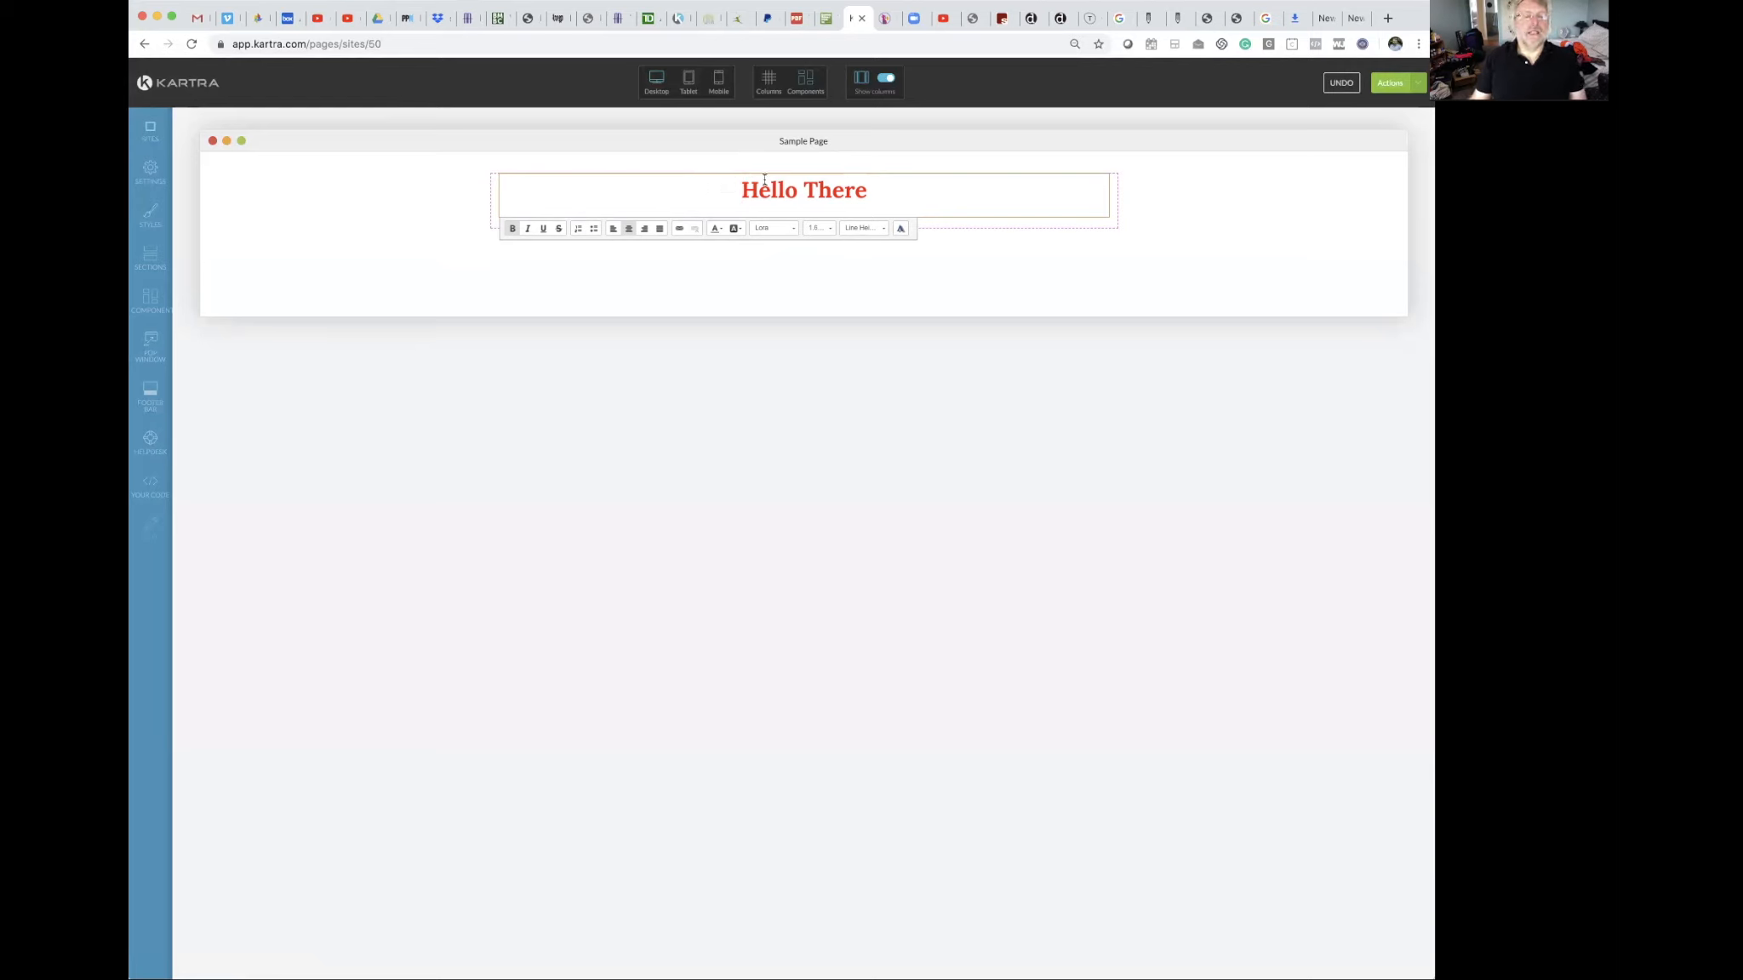
{"action": "left_click", "coordinate": [1027, 274]}
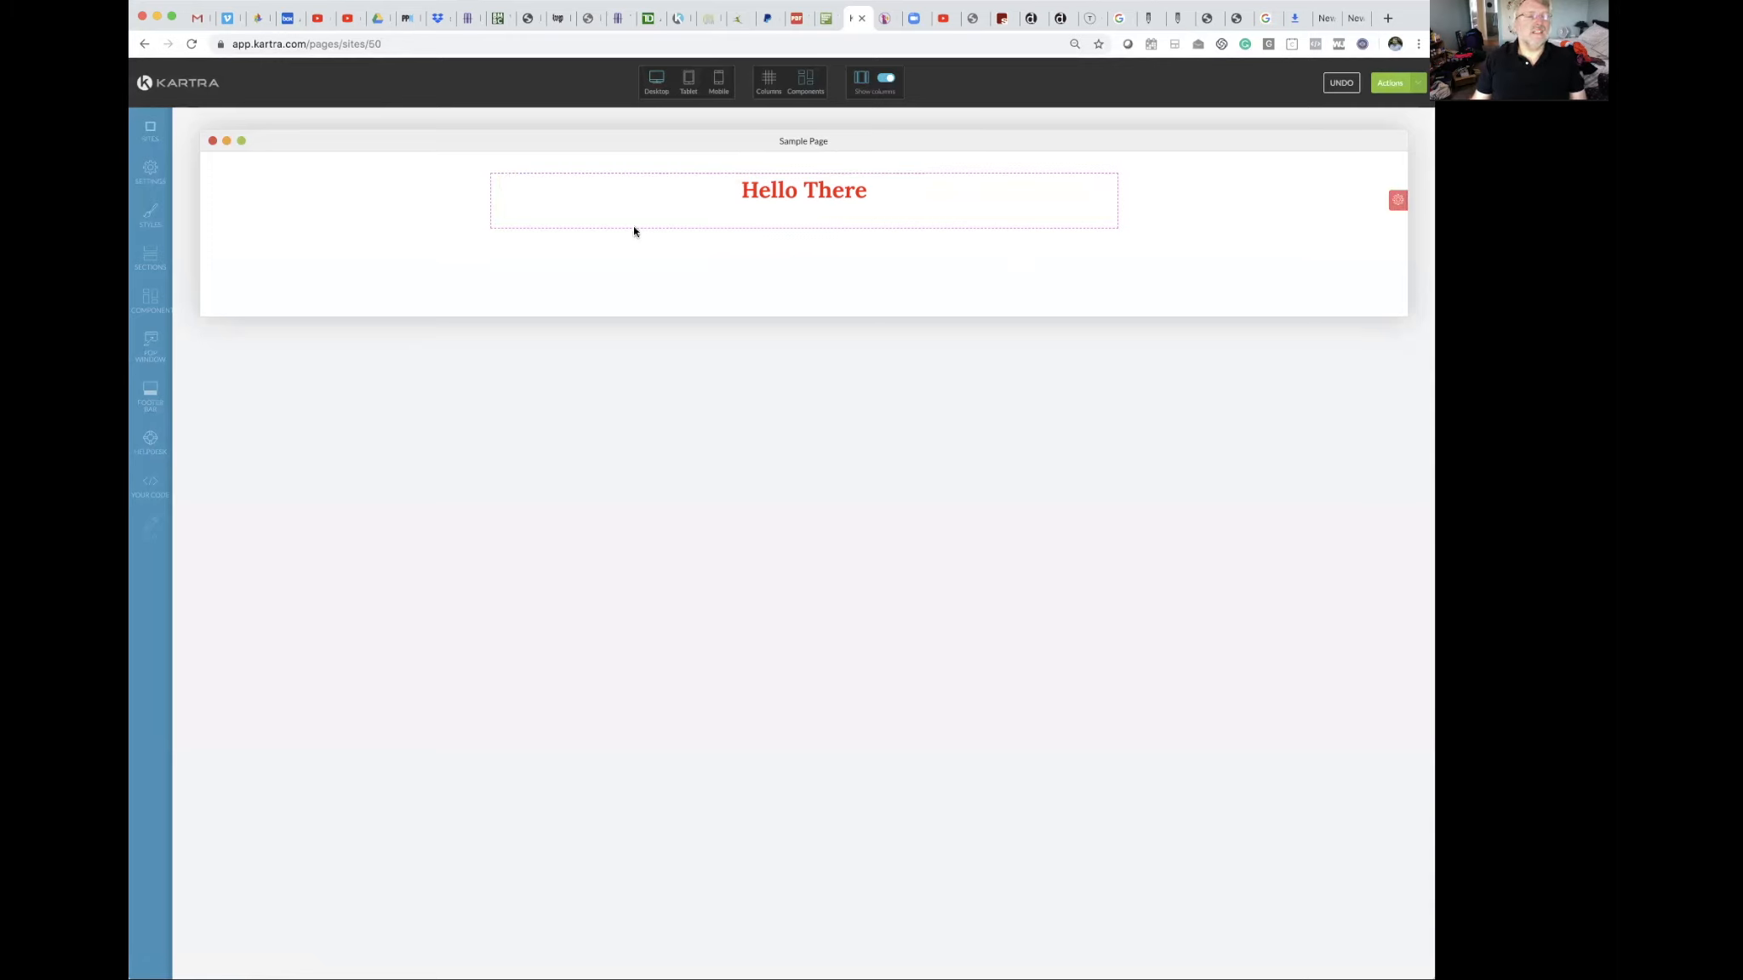
Insert the fourth video placeholder style beneath the "Hello There" text in the 100% column.
{"action": "left_click", "coordinate": [151, 302]}
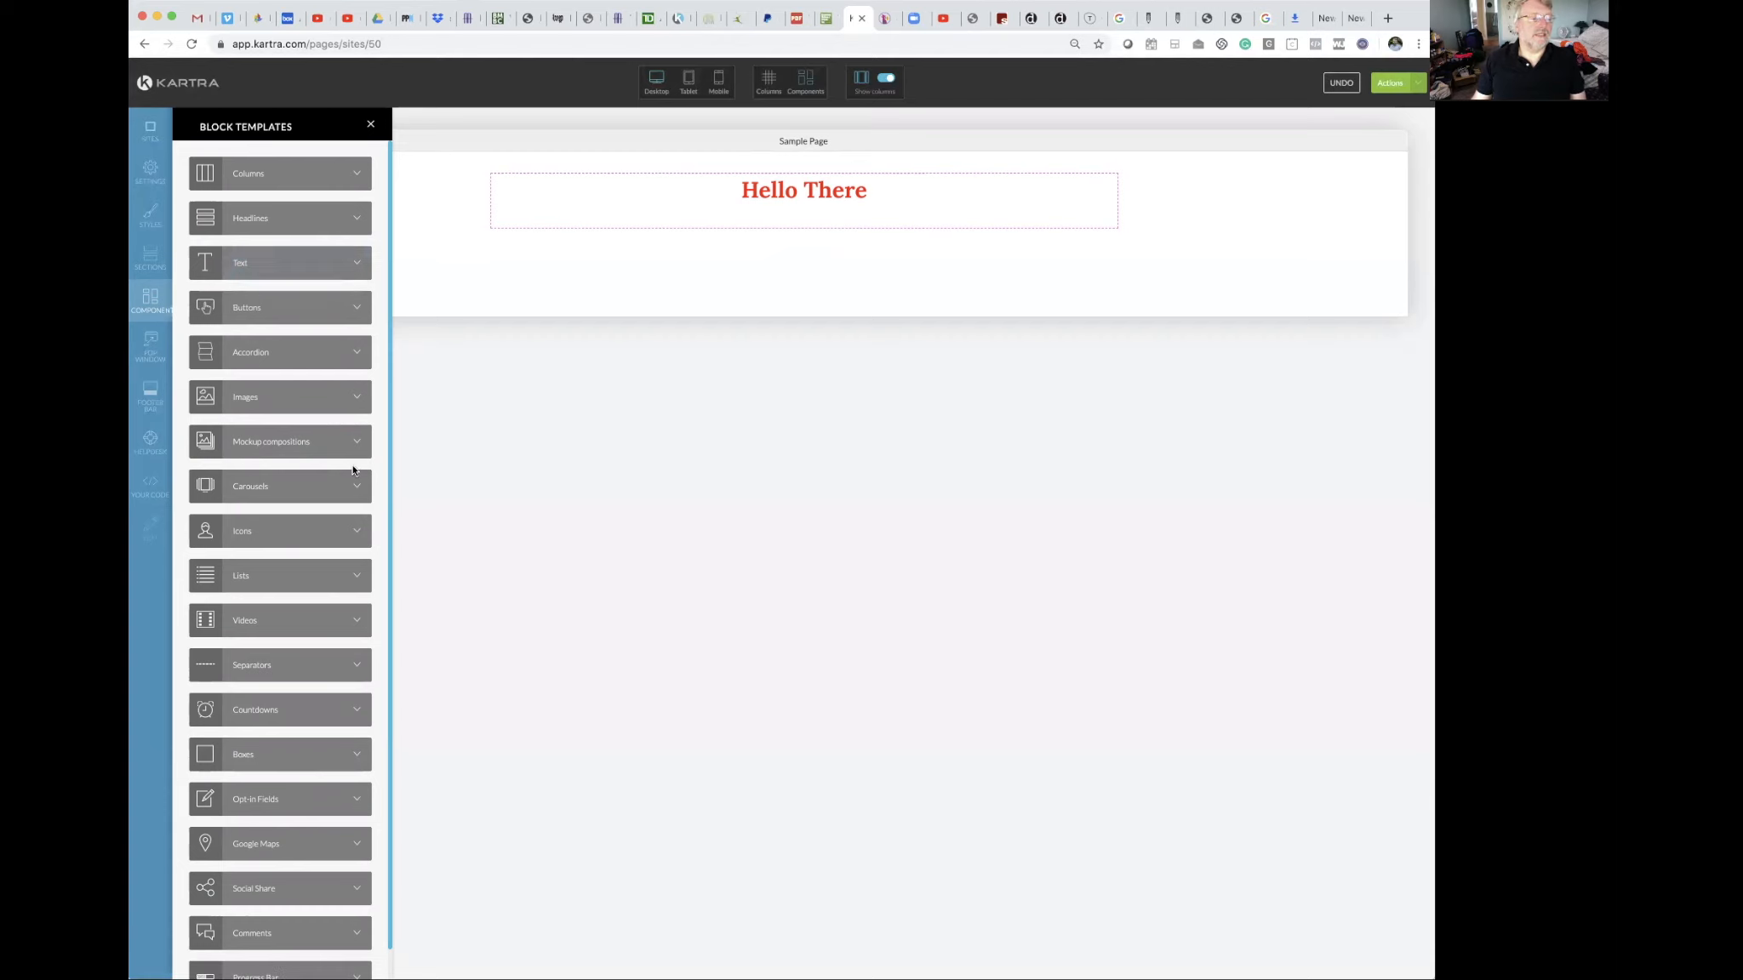
{"action": "left_click", "coordinate": [357, 622]}
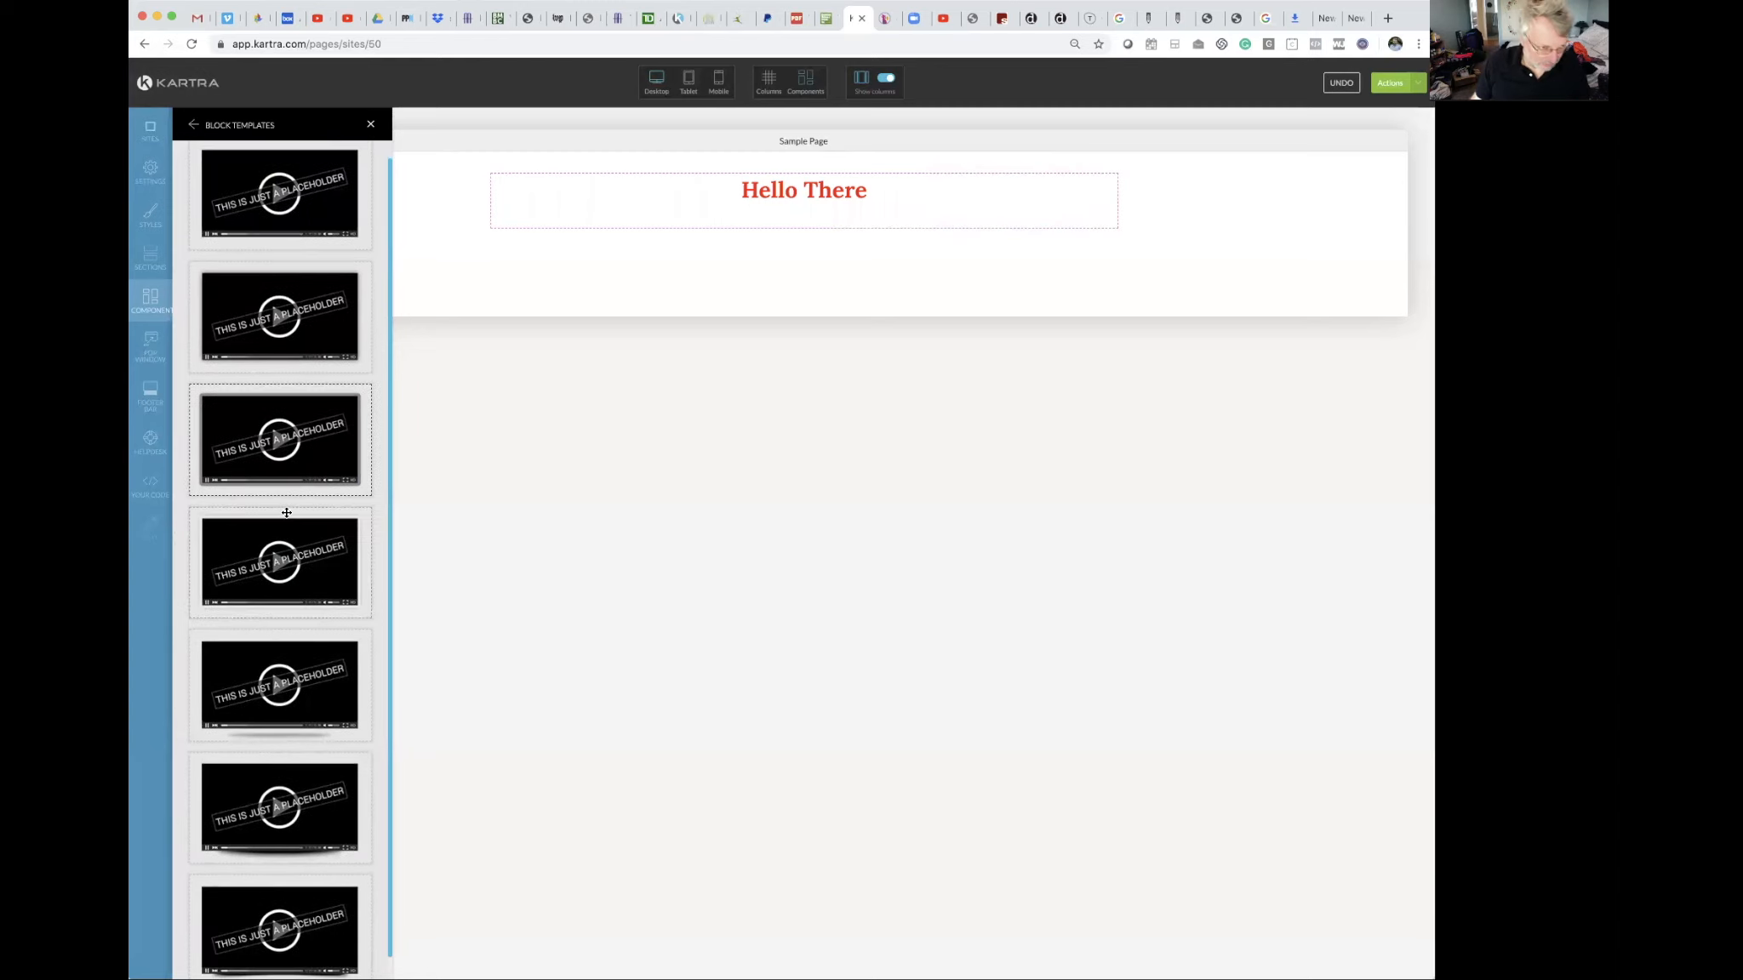
{"action": "scroll", "coordinate": [286, 512], "scroll_direction": "down", "scroll_amount": 1}
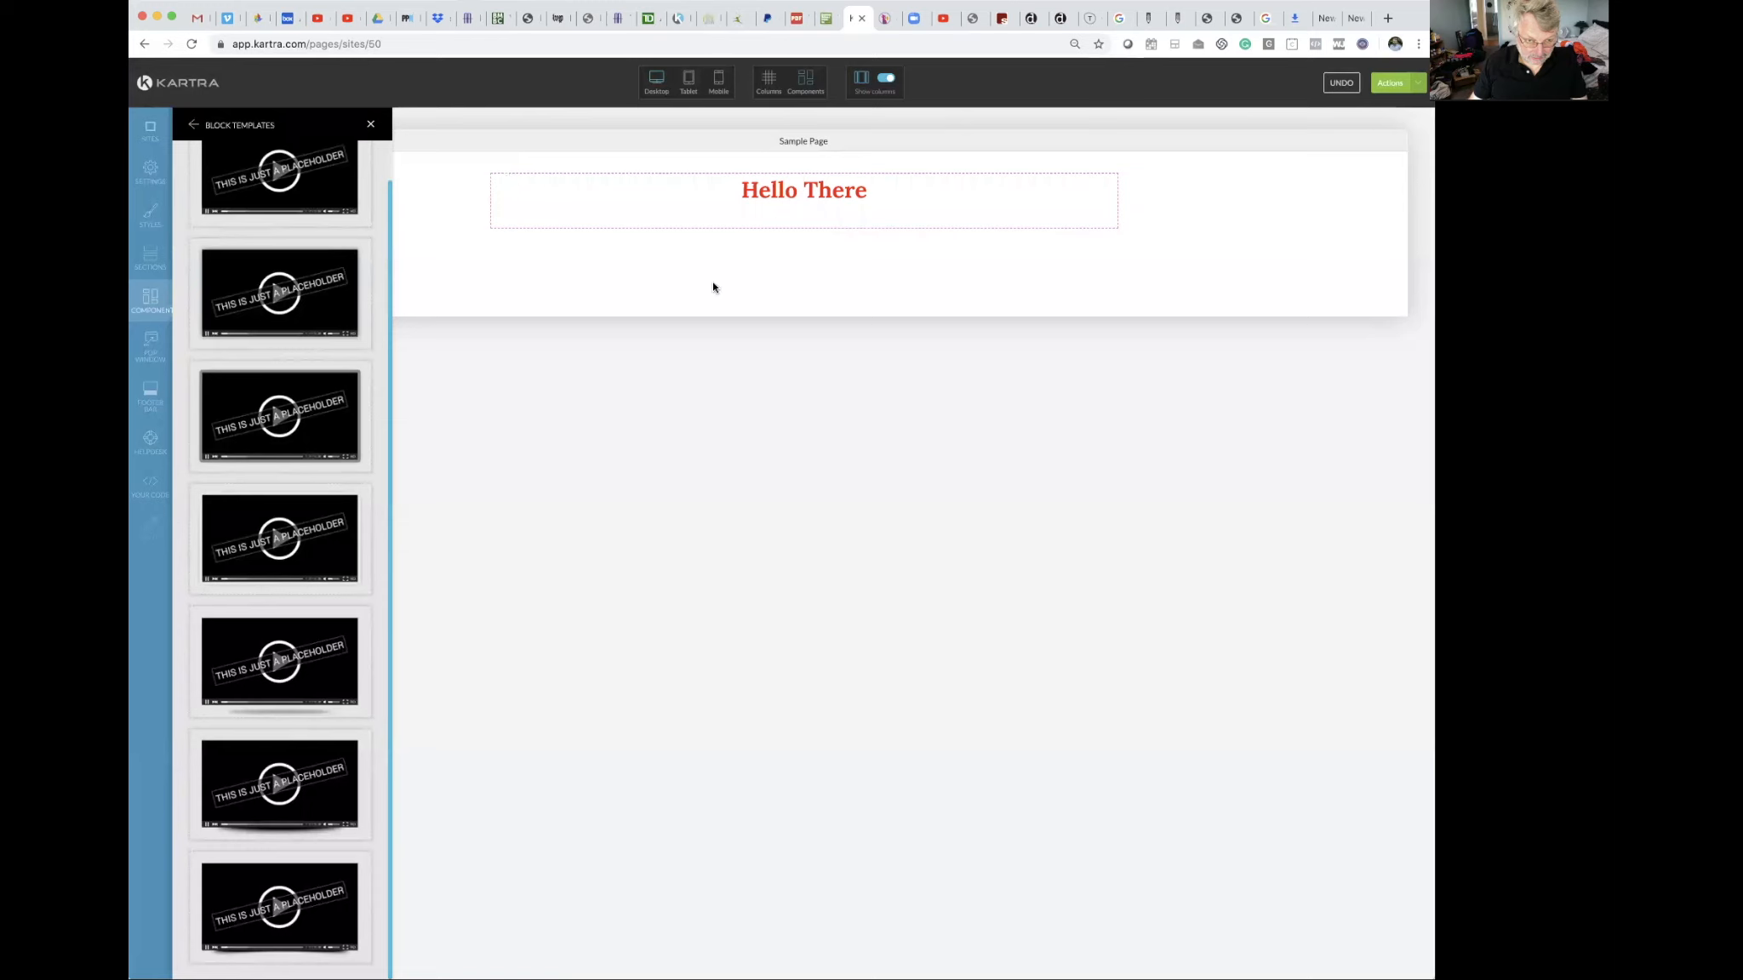
{"action": "left_click_drag", "start_coordinate": [315, 514], "coordinate": [693, 215]}
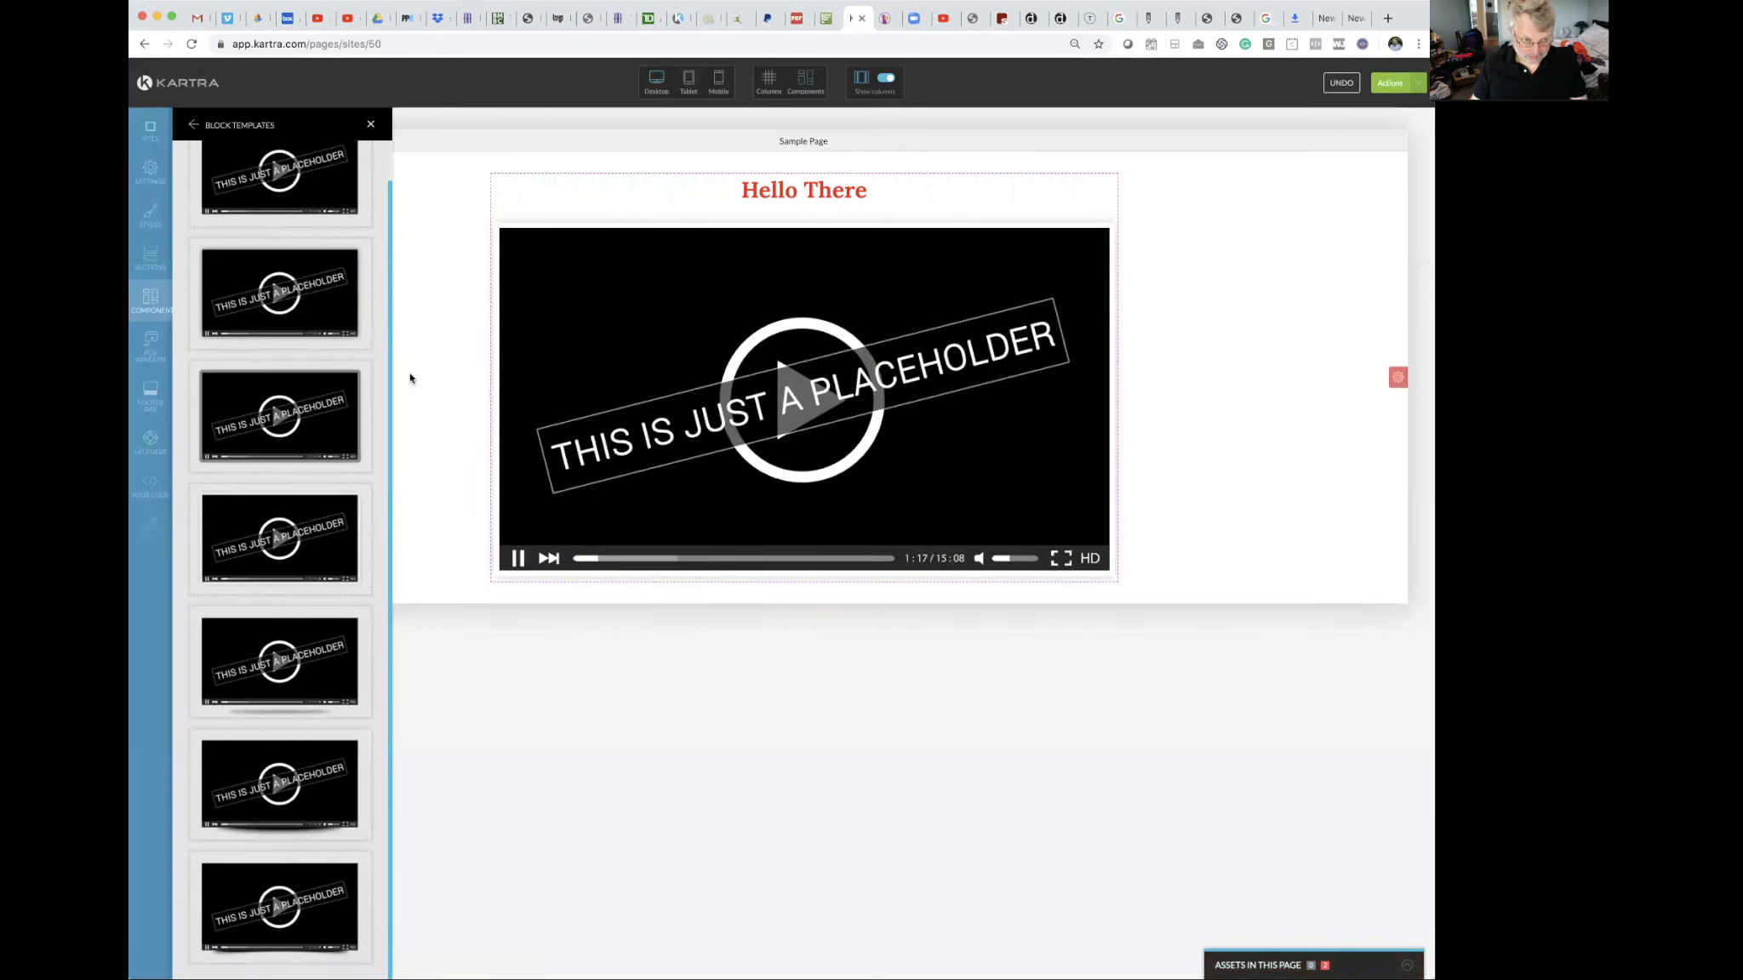
{"action": "left_click", "coordinate": [370, 125]}
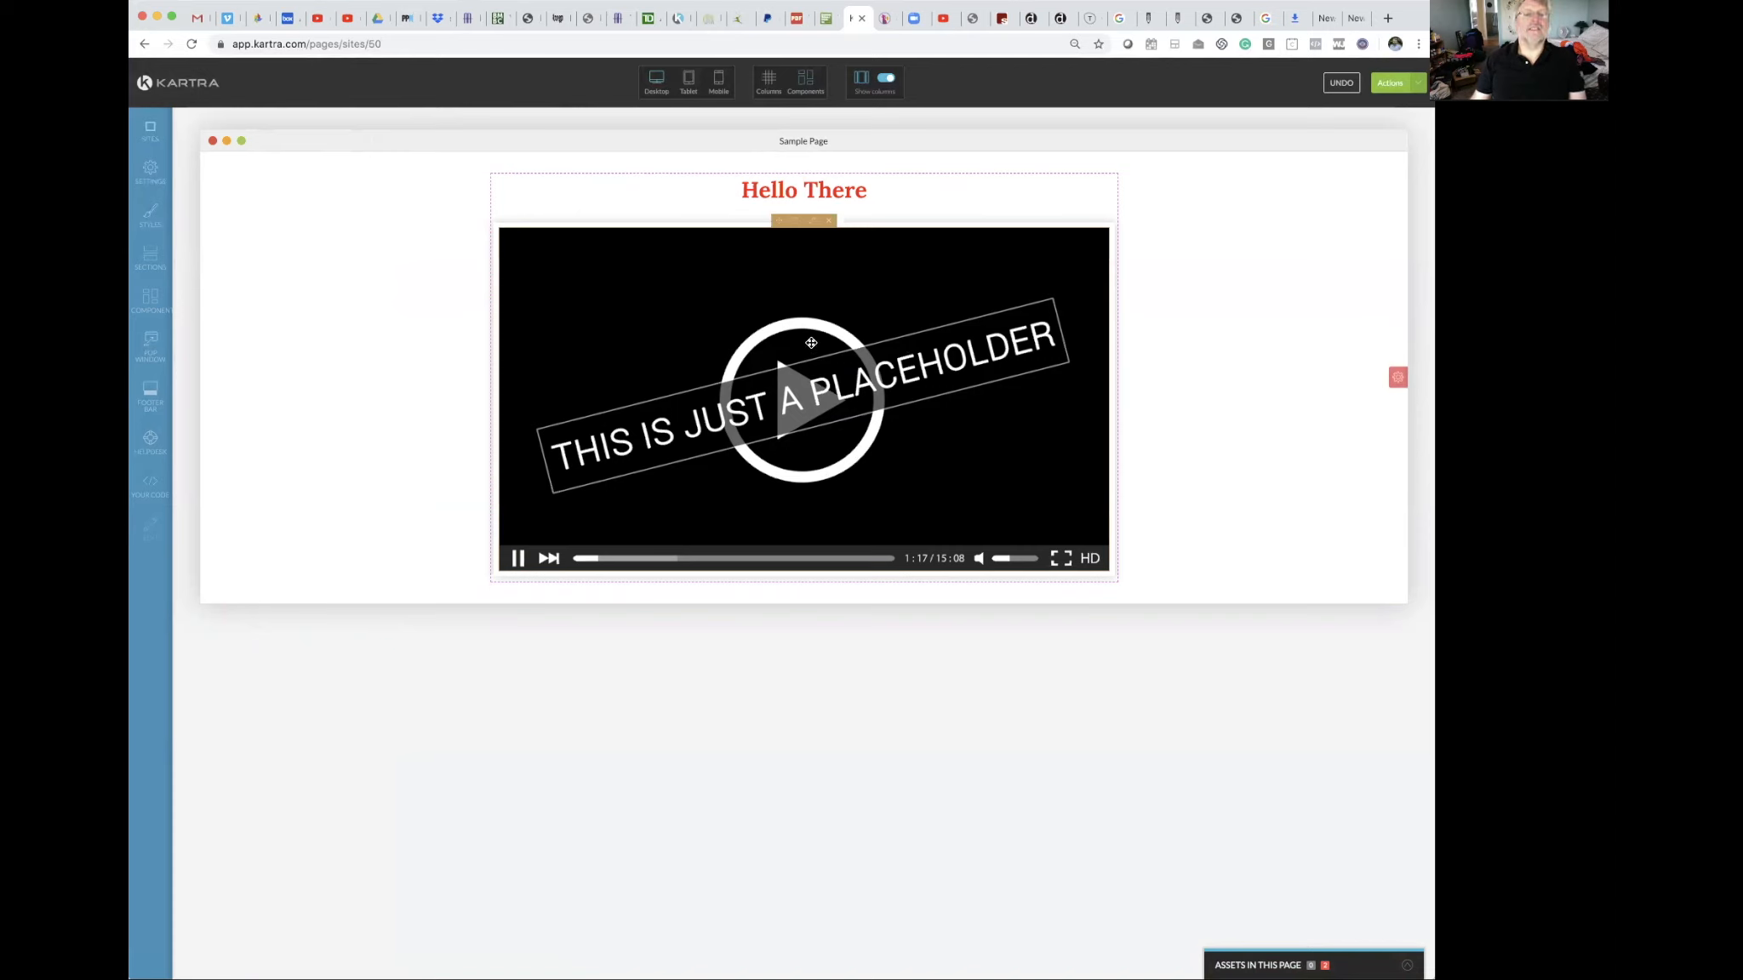
Set the placeholder's source to the Kartra video "Garden Of Life KIND ORGANICS.mp4" from the Natural Affinity category, and apply it.
{"action": "left_click", "coordinate": [812, 223]}
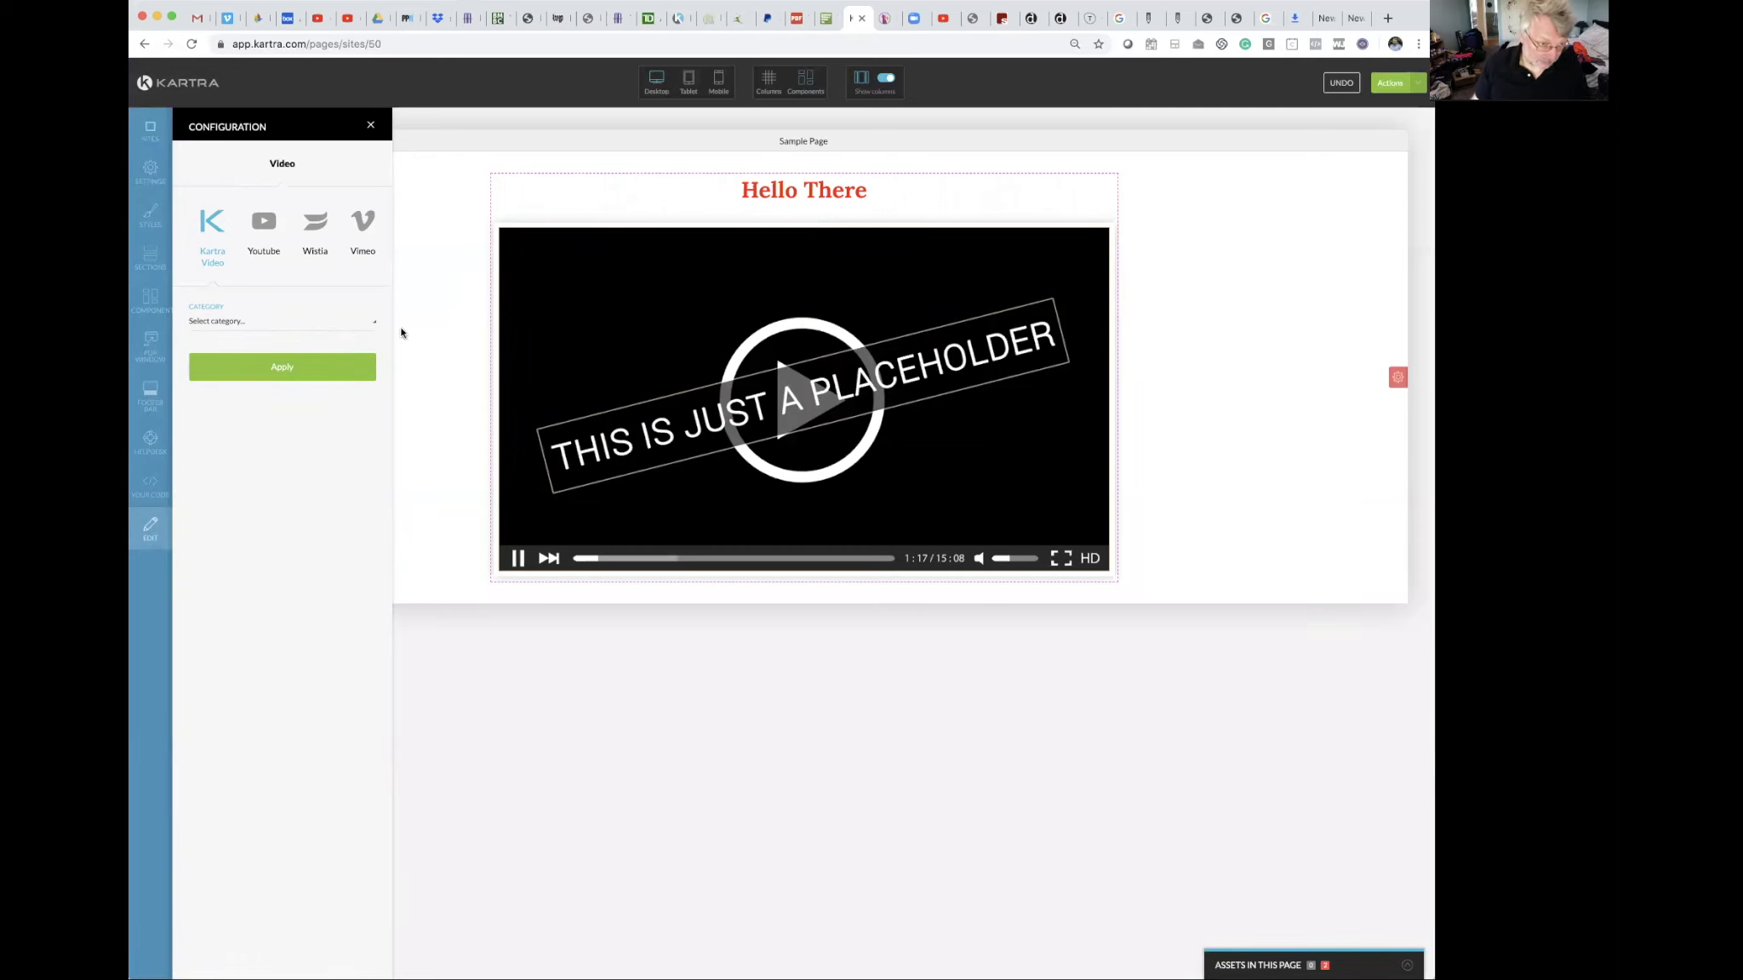
{"action": "left_click", "coordinate": [375, 324]}
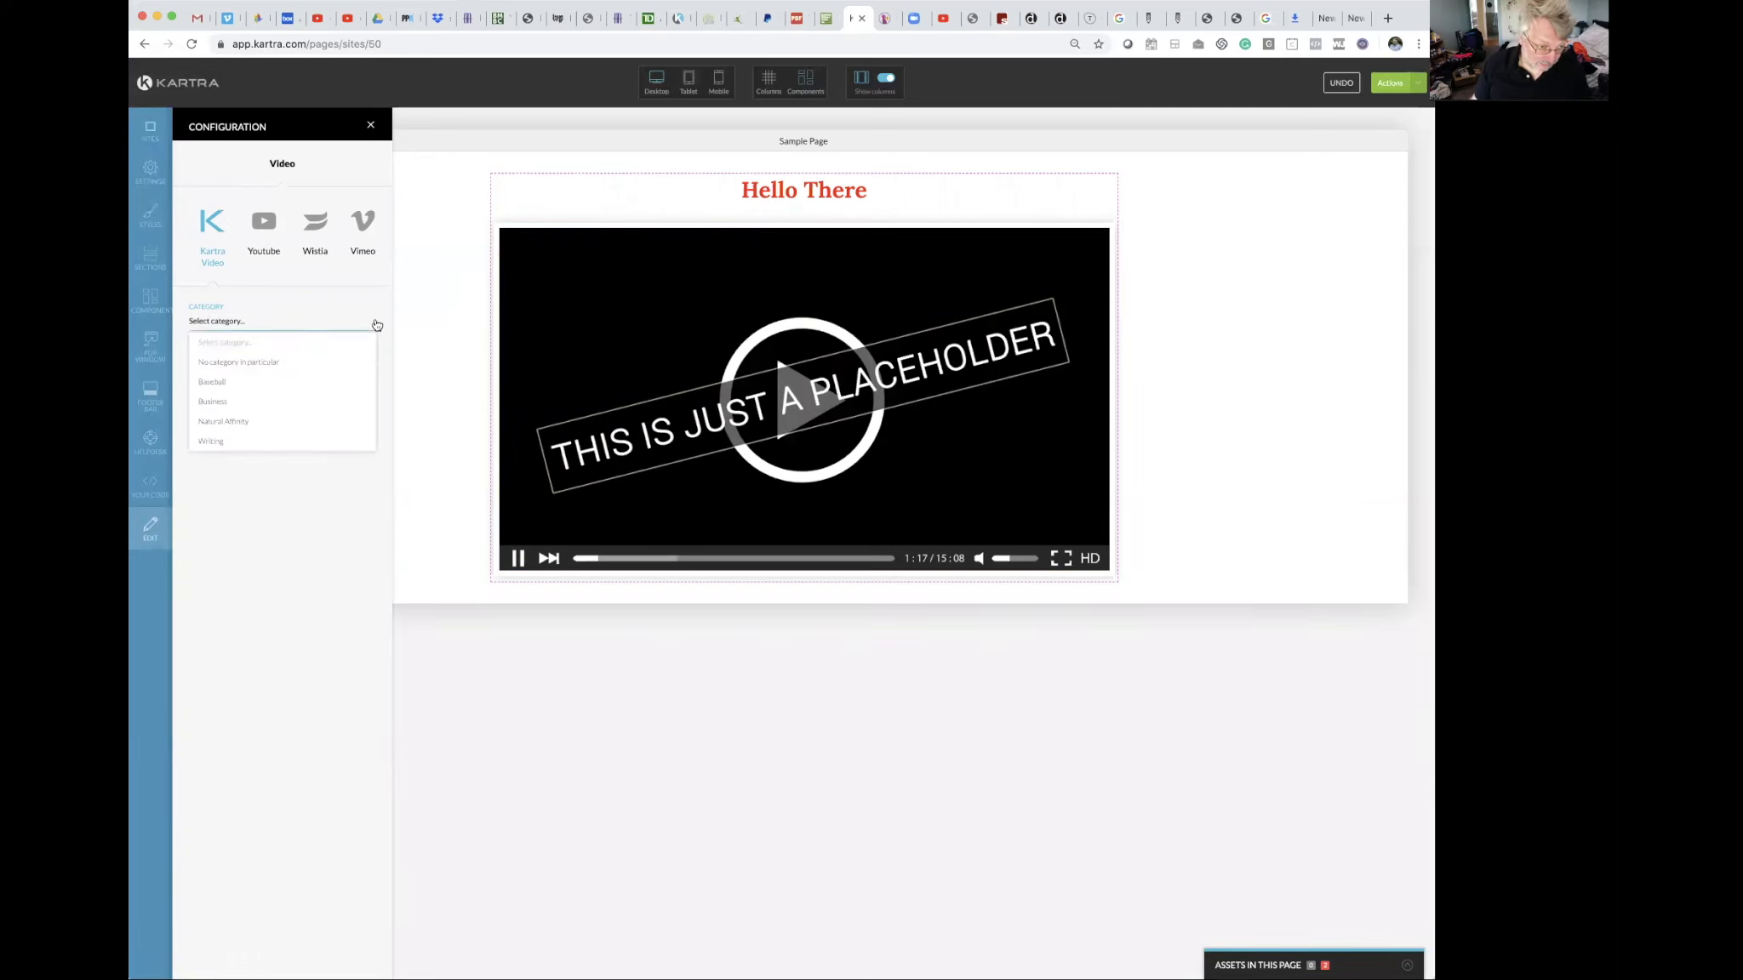
{"action": "left_click", "coordinate": [219, 422]}
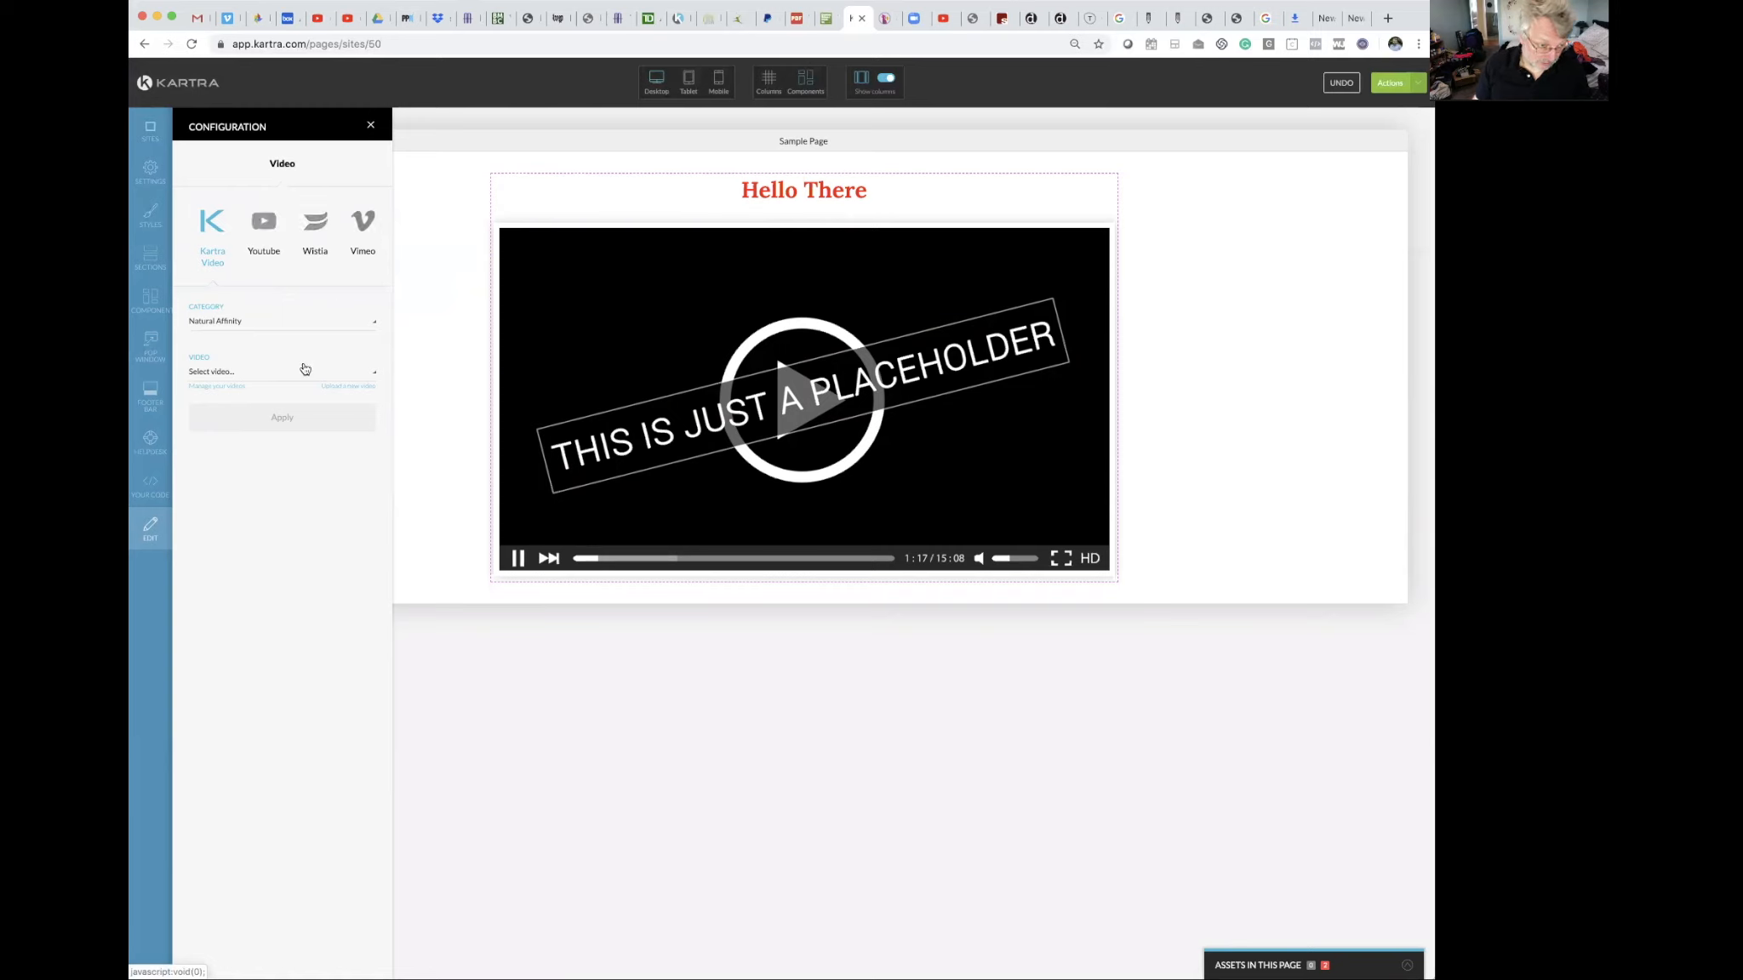
{"action": "left_click", "coordinate": [373, 375]}
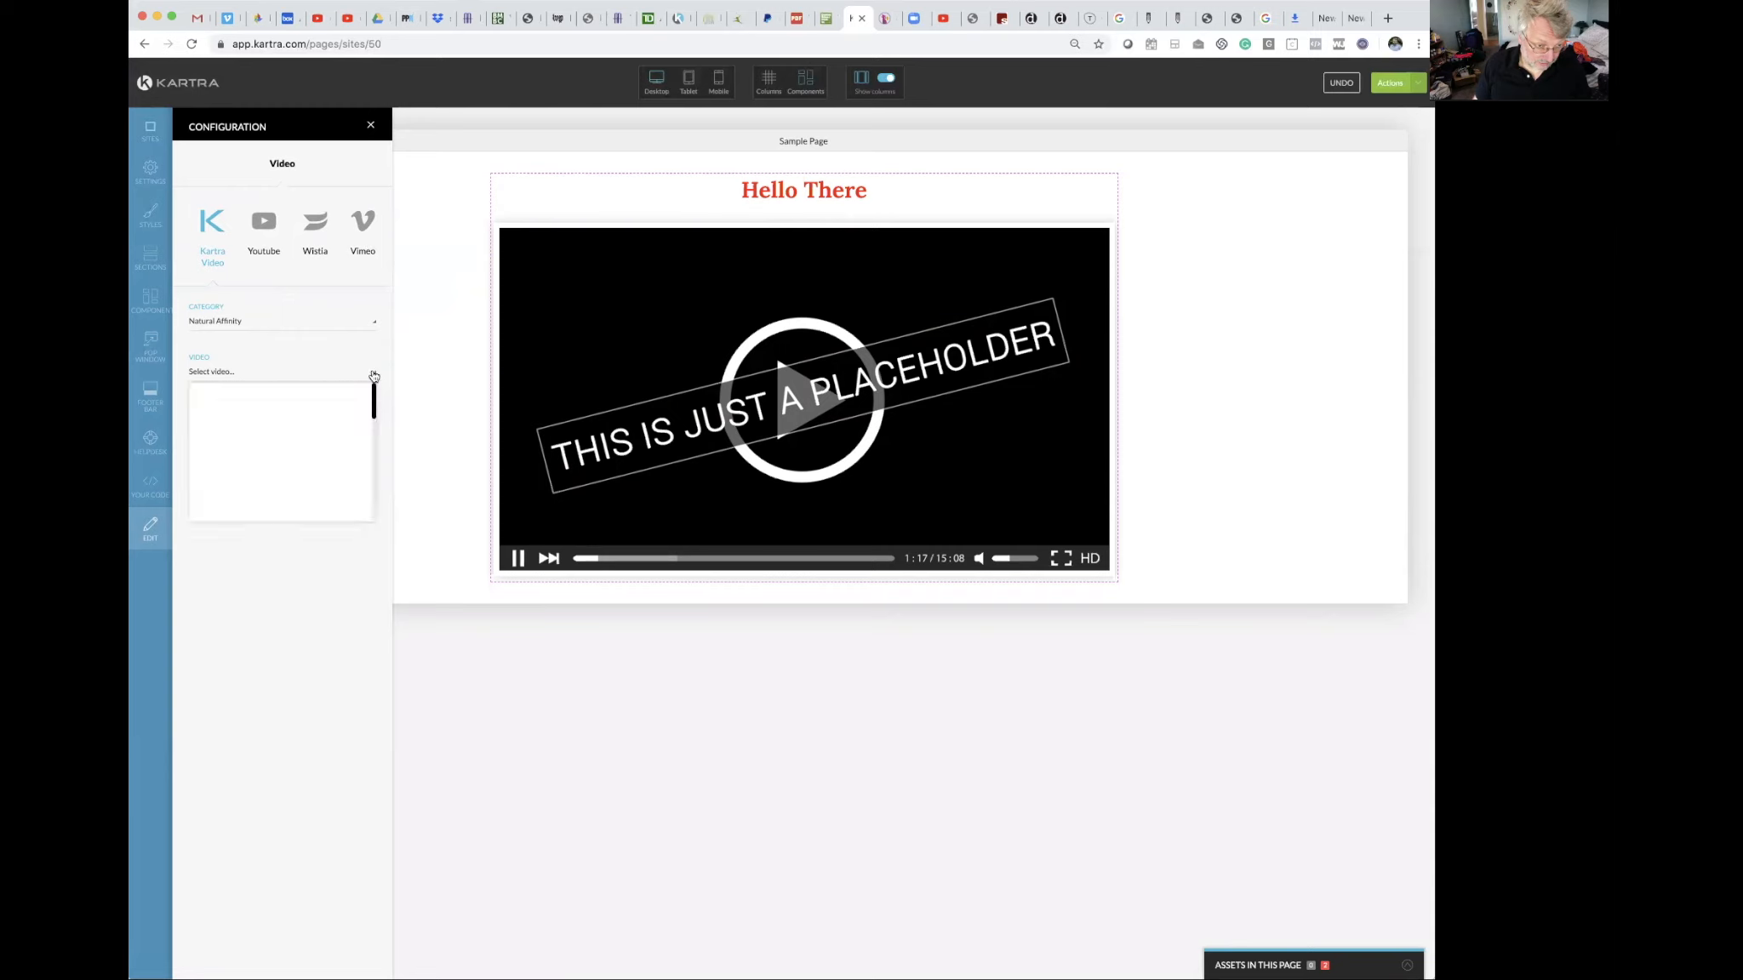
{"action": "scroll", "coordinate": [315, 458], "scroll_direction": "down", "scroll_amount": 2}
{"action": "scroll", "coordinate": [316, 464], "scroll_direction": "down", "scroll_amount": 2}
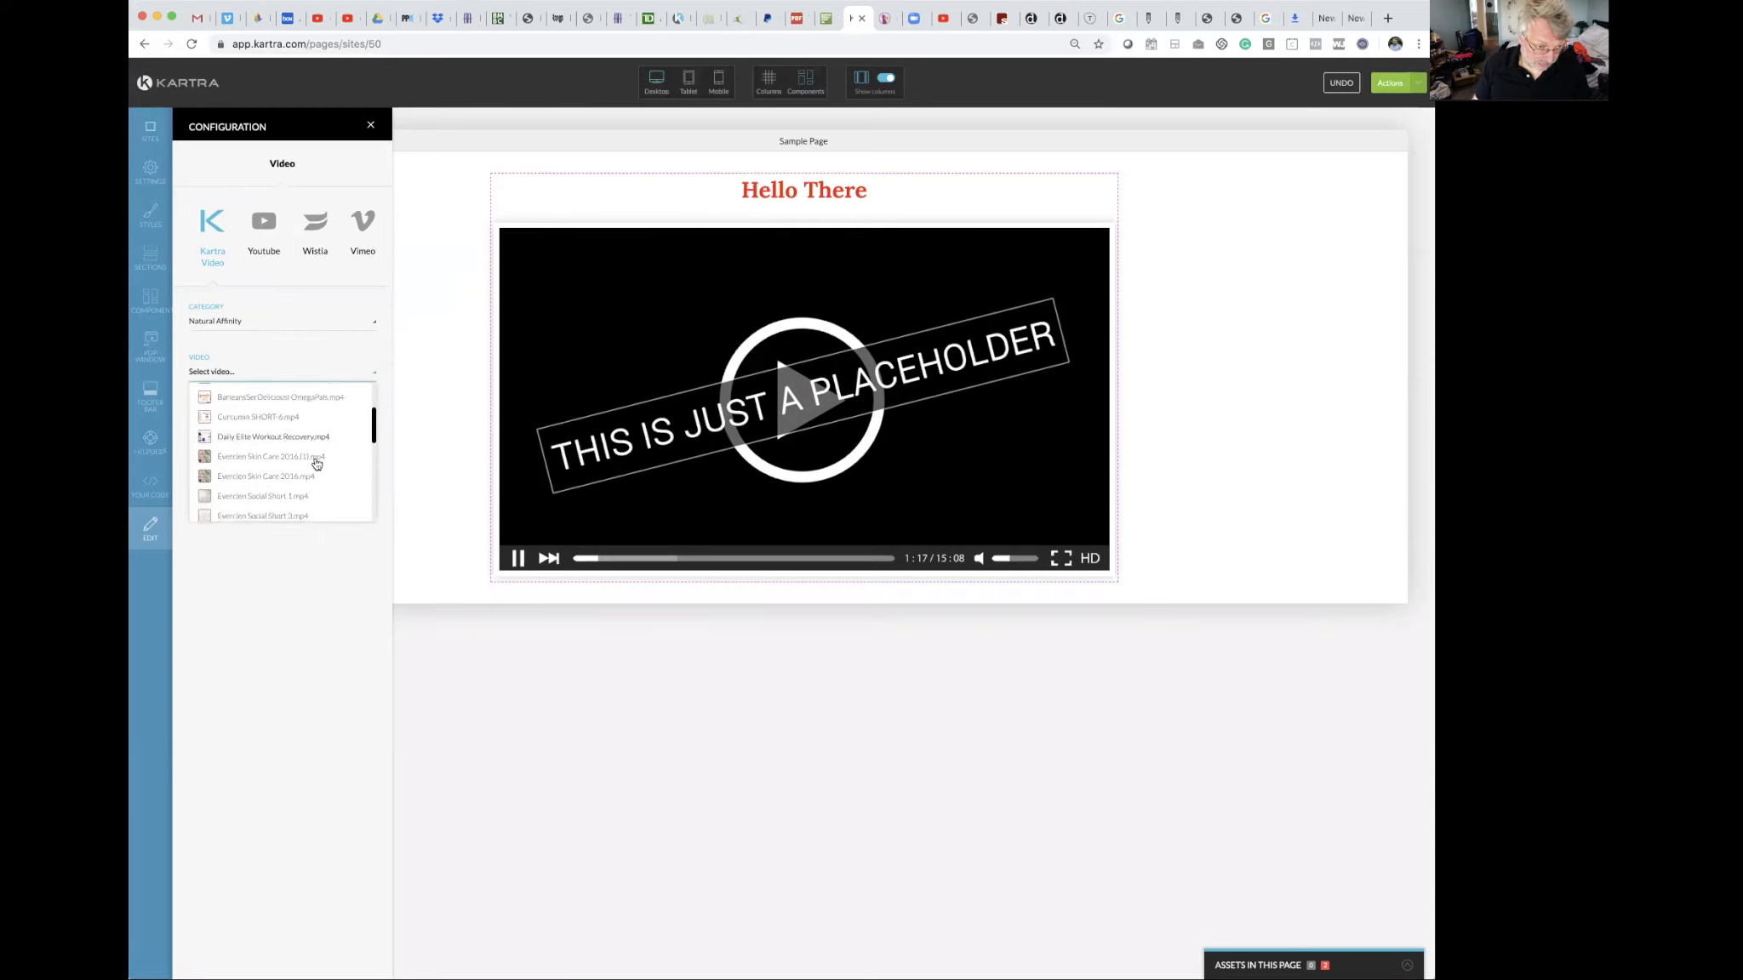
{"action": "scroll", "coordinate": [316, 463], "scroll_direction": "down", "scroll_amount": 3}
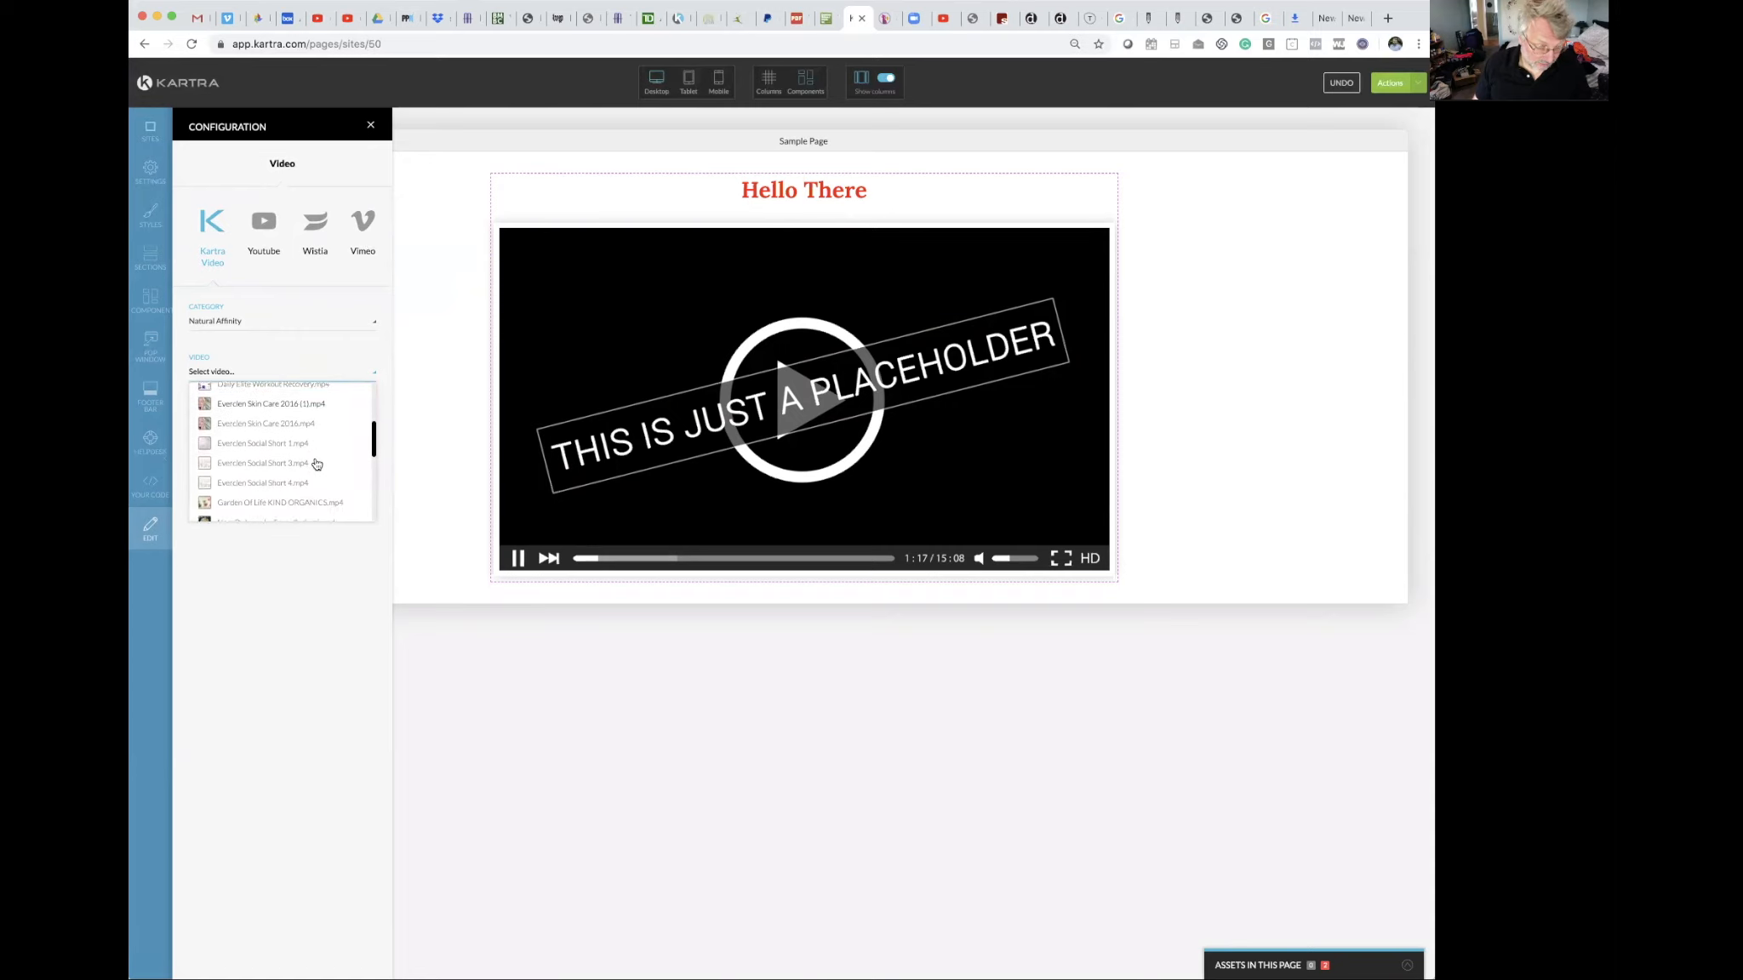
{"action": "scroll", "coordinate": [316, 464], "scroll_direction": "down", "scroll_amount": 1}
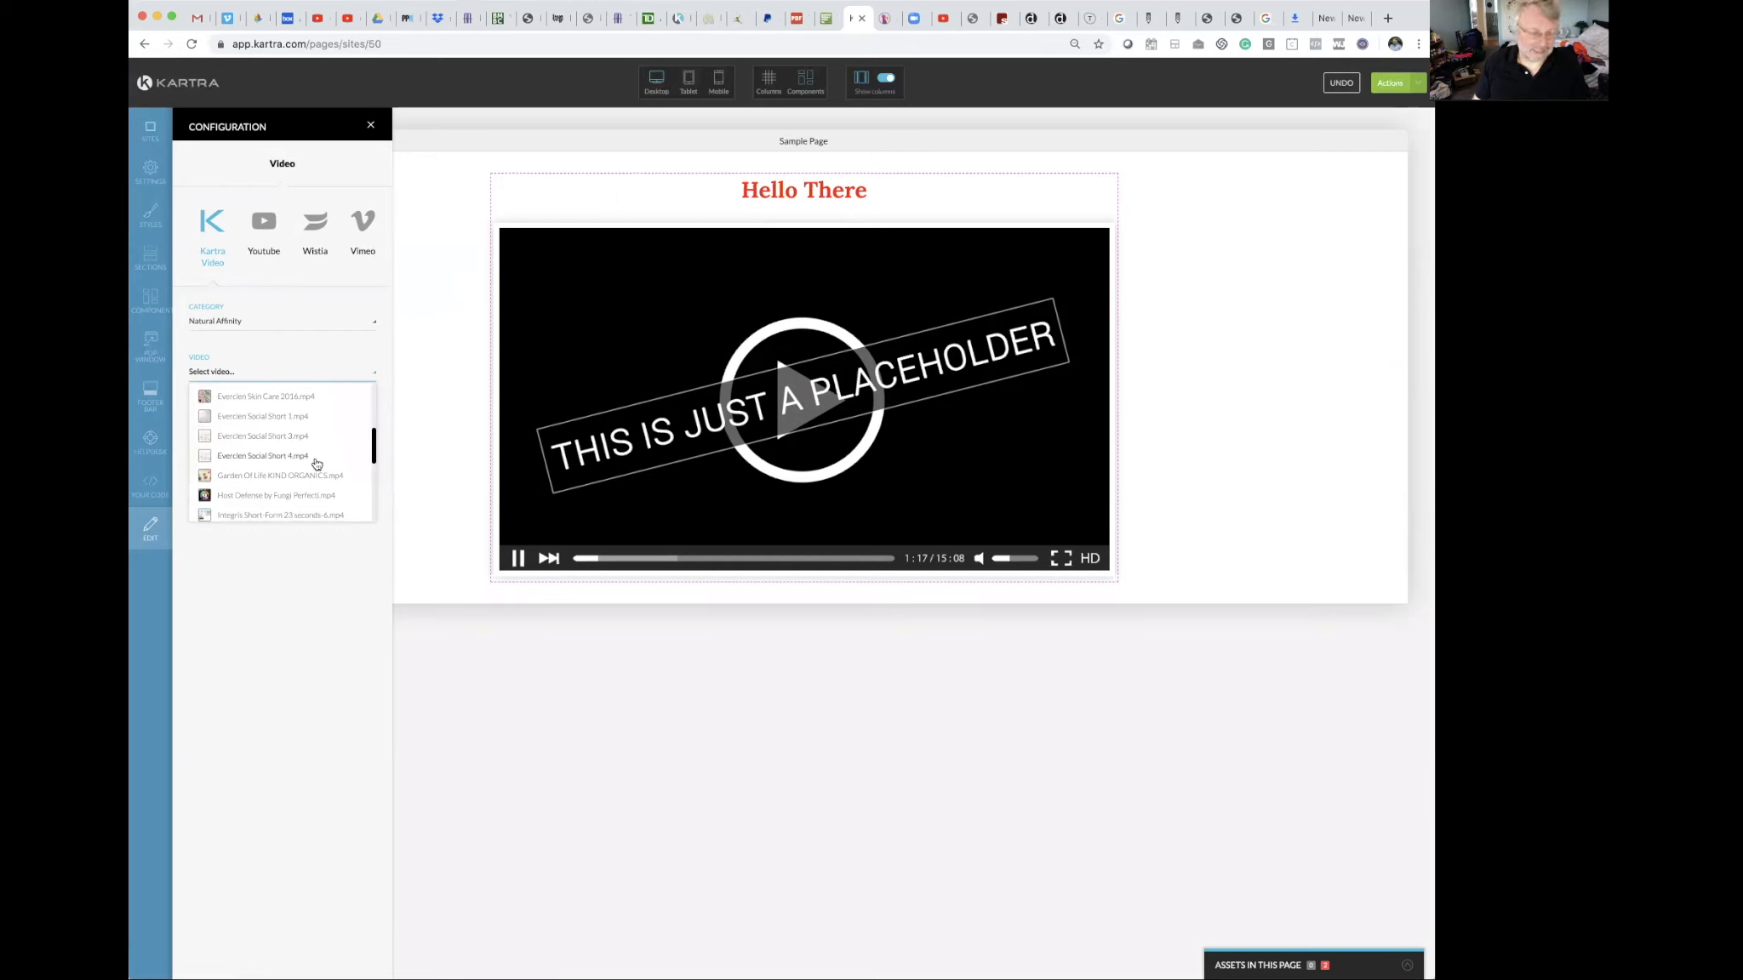
{"action": "scroll", "coordinate": [316, 464], "scroll_direction": "down", "scroll_amount": 1}
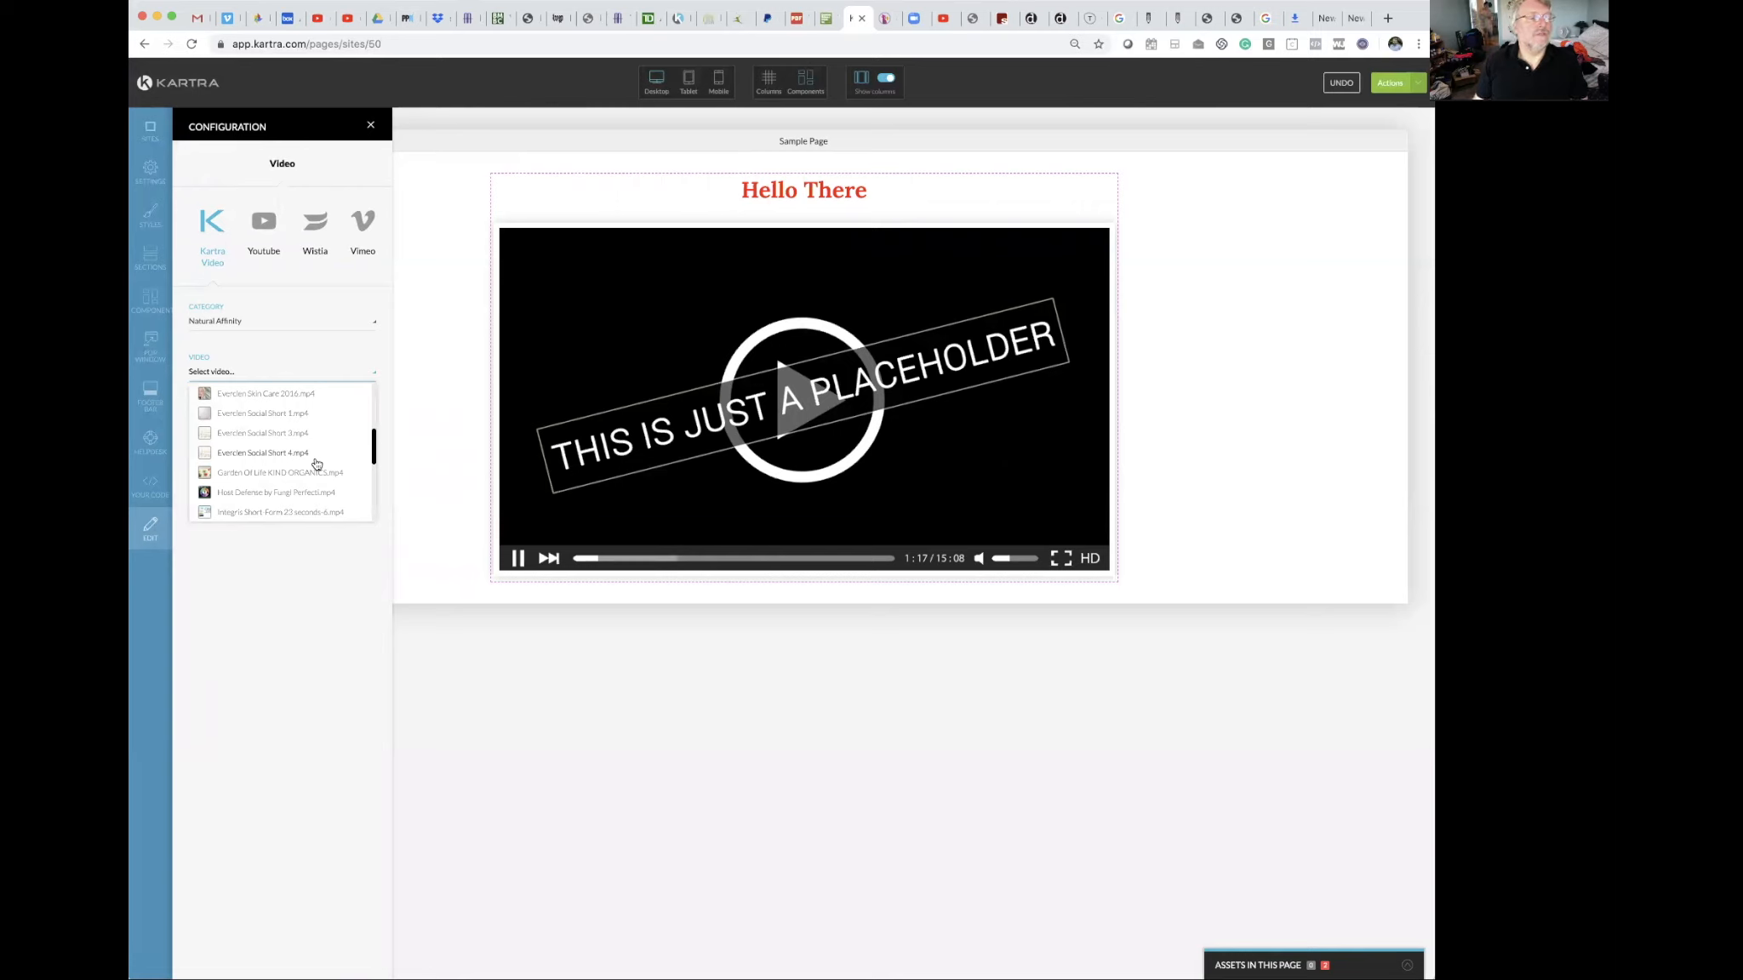
{"action": "left_click", "coordinate": [285, 472]}
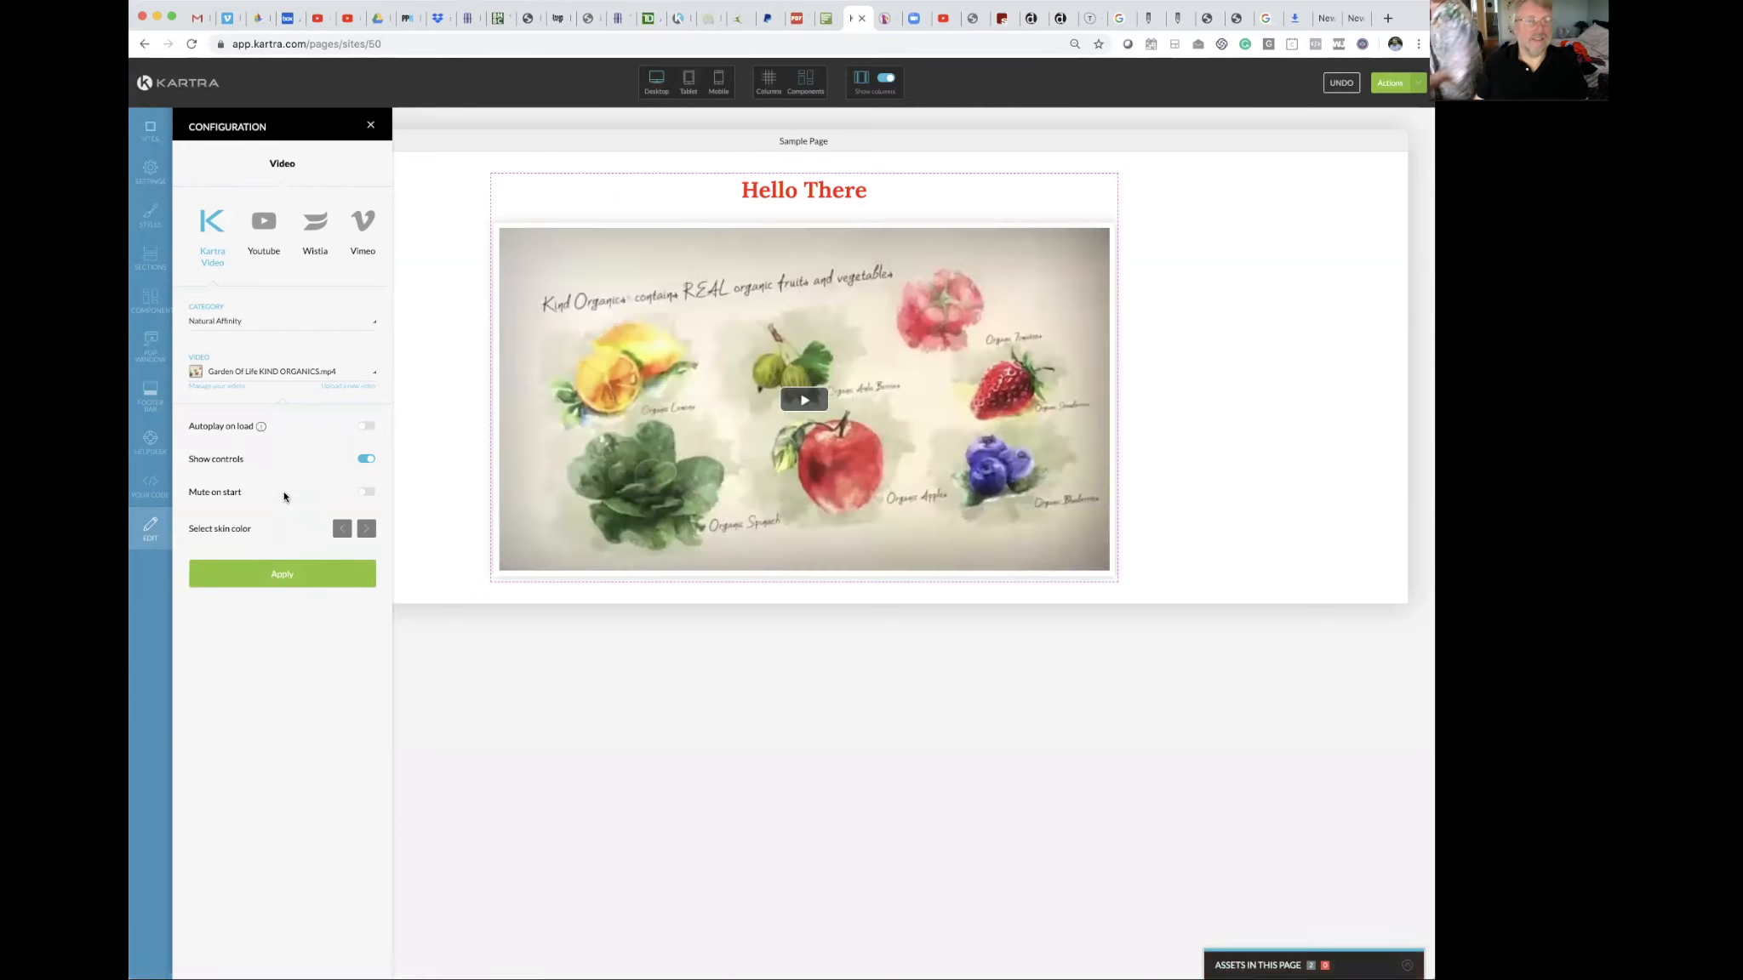
{"action": "left_click", "coordinate": [285, 582]}
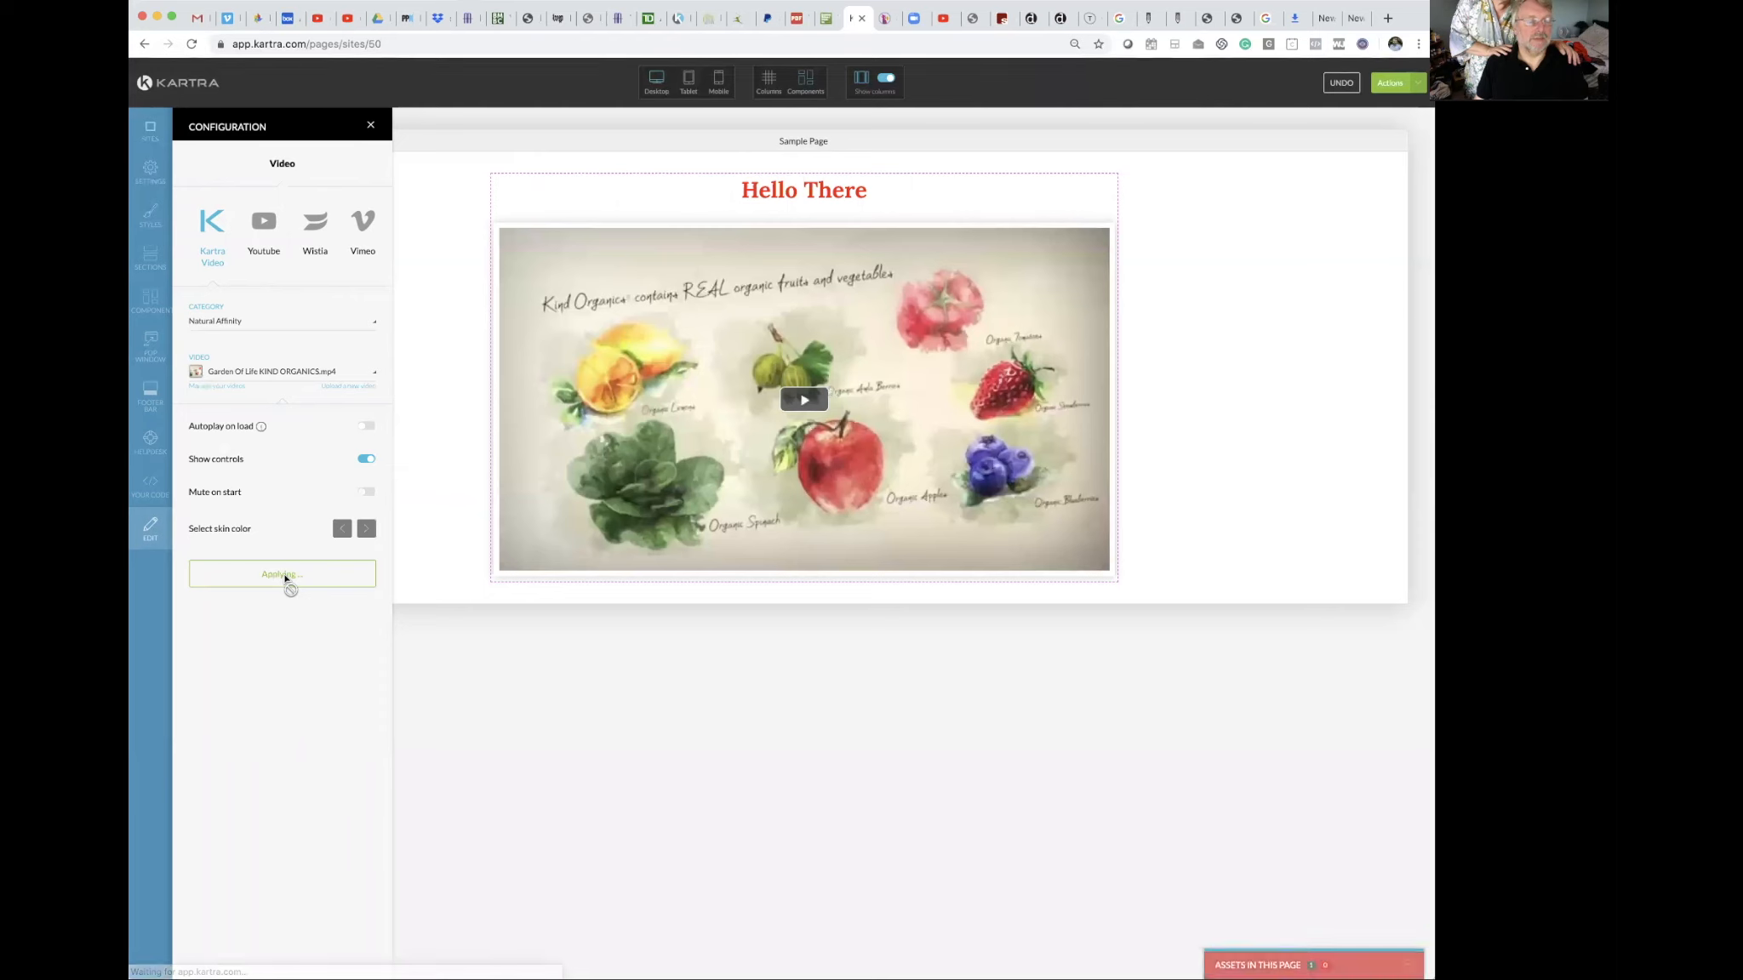
{"action": "left_click", "coordinate": [371, 127]}
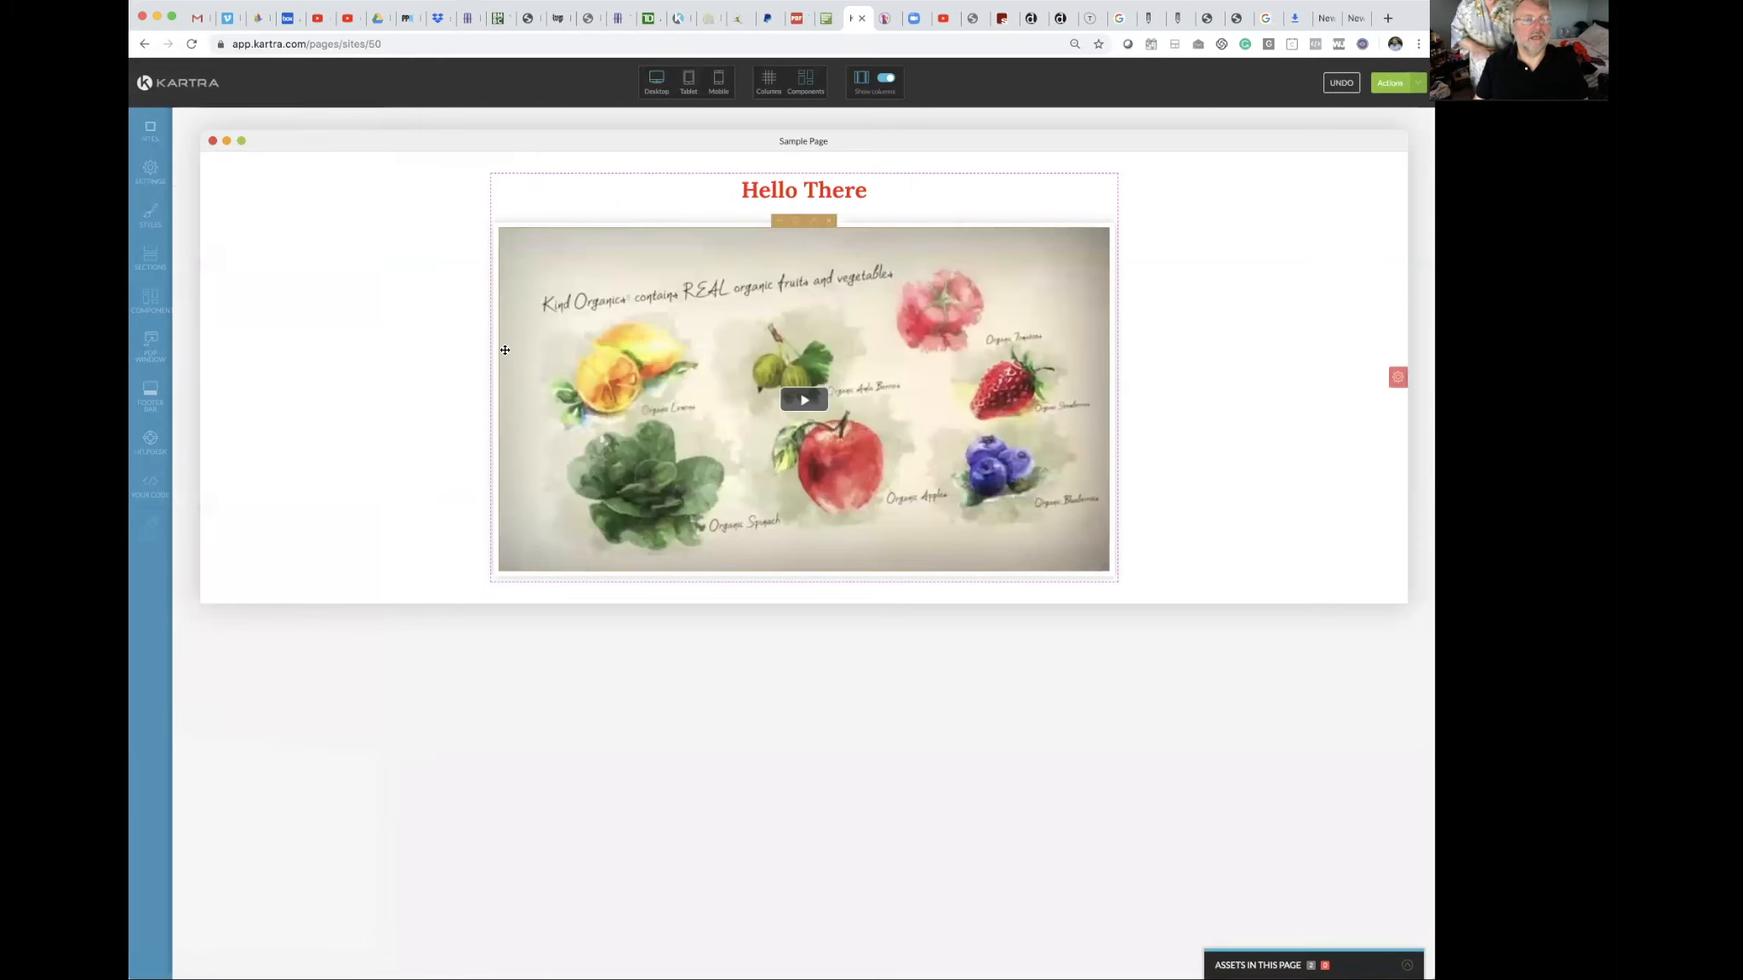
Cycle forward through the video player's skin colors and apply the chosen one.
{"action": "left_click", "coordinate": [813, 225]}
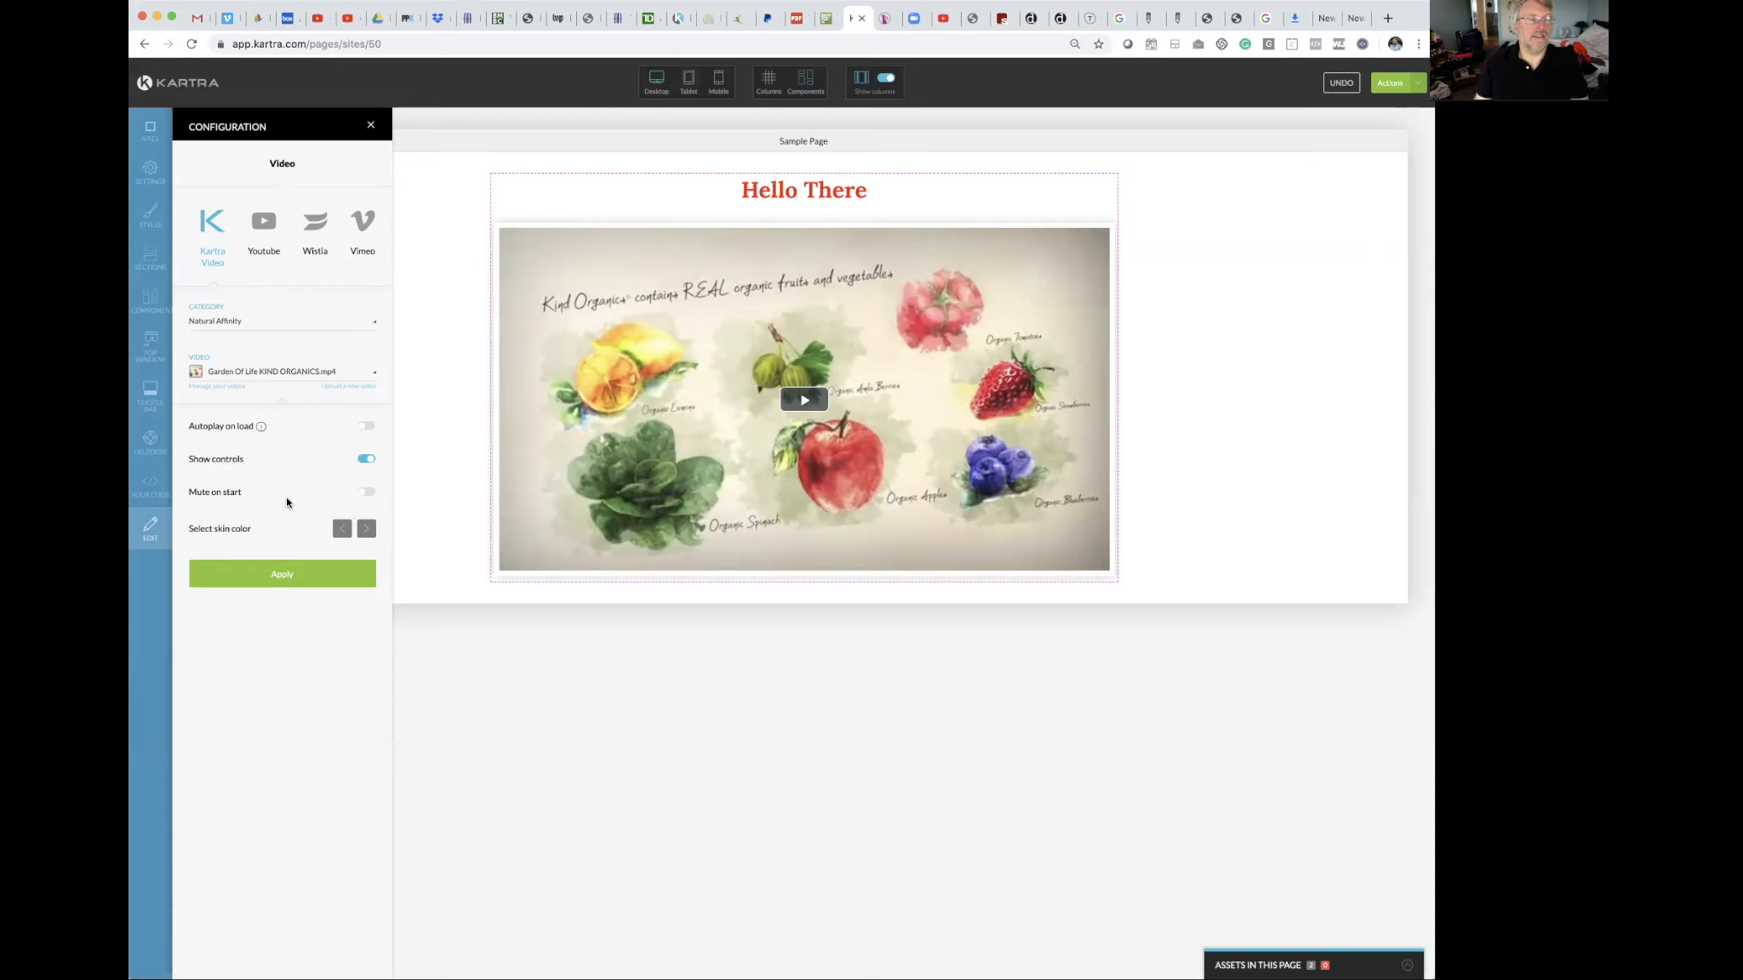
{"action": "left_click", "coordinate": [365, 528]}
{"action": "left_click", "coordinate": [366, 531]}
{"action": "left_click", "coordinate": [366, 532]}
{"action": "left_click", "coordinate": [367, 531]}
{"action": "left_click", "coordinate": [367, 531]}
{"action": "left_click", "coordinate": [367, 531]}
{"action": "left_click", "coordinate": [366, 531]}
{"action": "left_click", "coordinate": [367, 531]}
{"action": "left_click", "coordinate": [367, 531]}
{"action": "left_click", "coordinate": [327, 574]}
{"action": "left_click", "coordinate": [372, 126]}
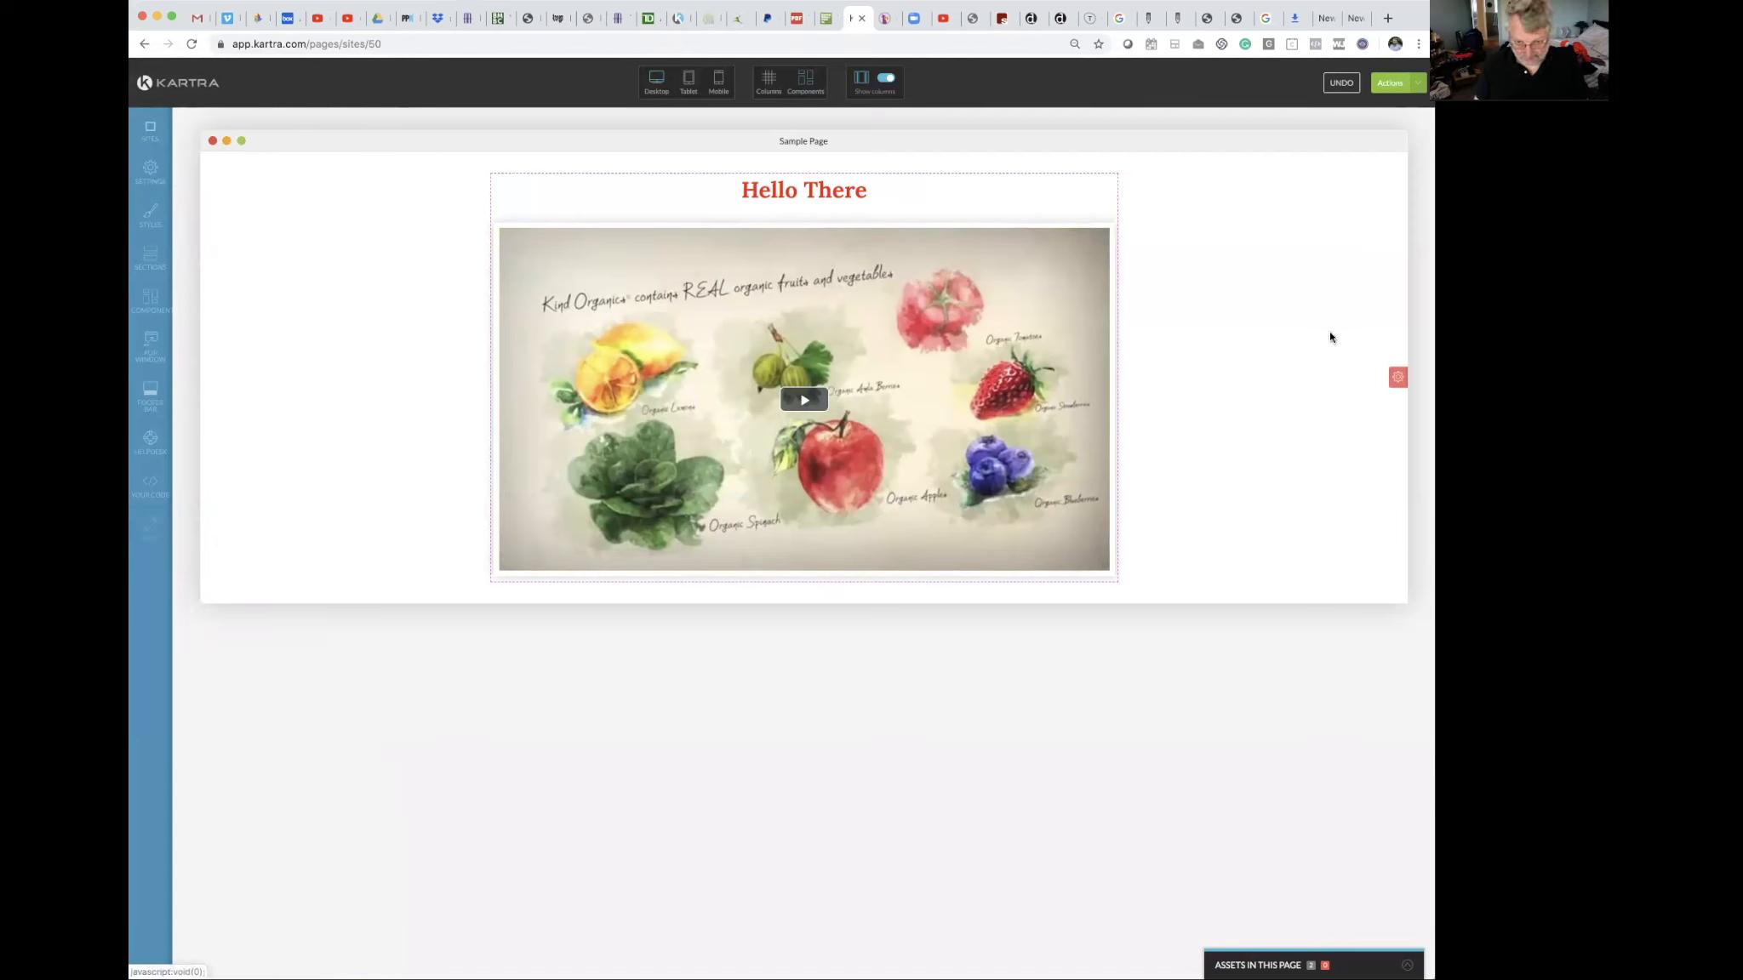
Open the image library for the background image of the section containing the video, and browse the stored images.
{"action": "left_click", "coordinate": [1397, 380]}
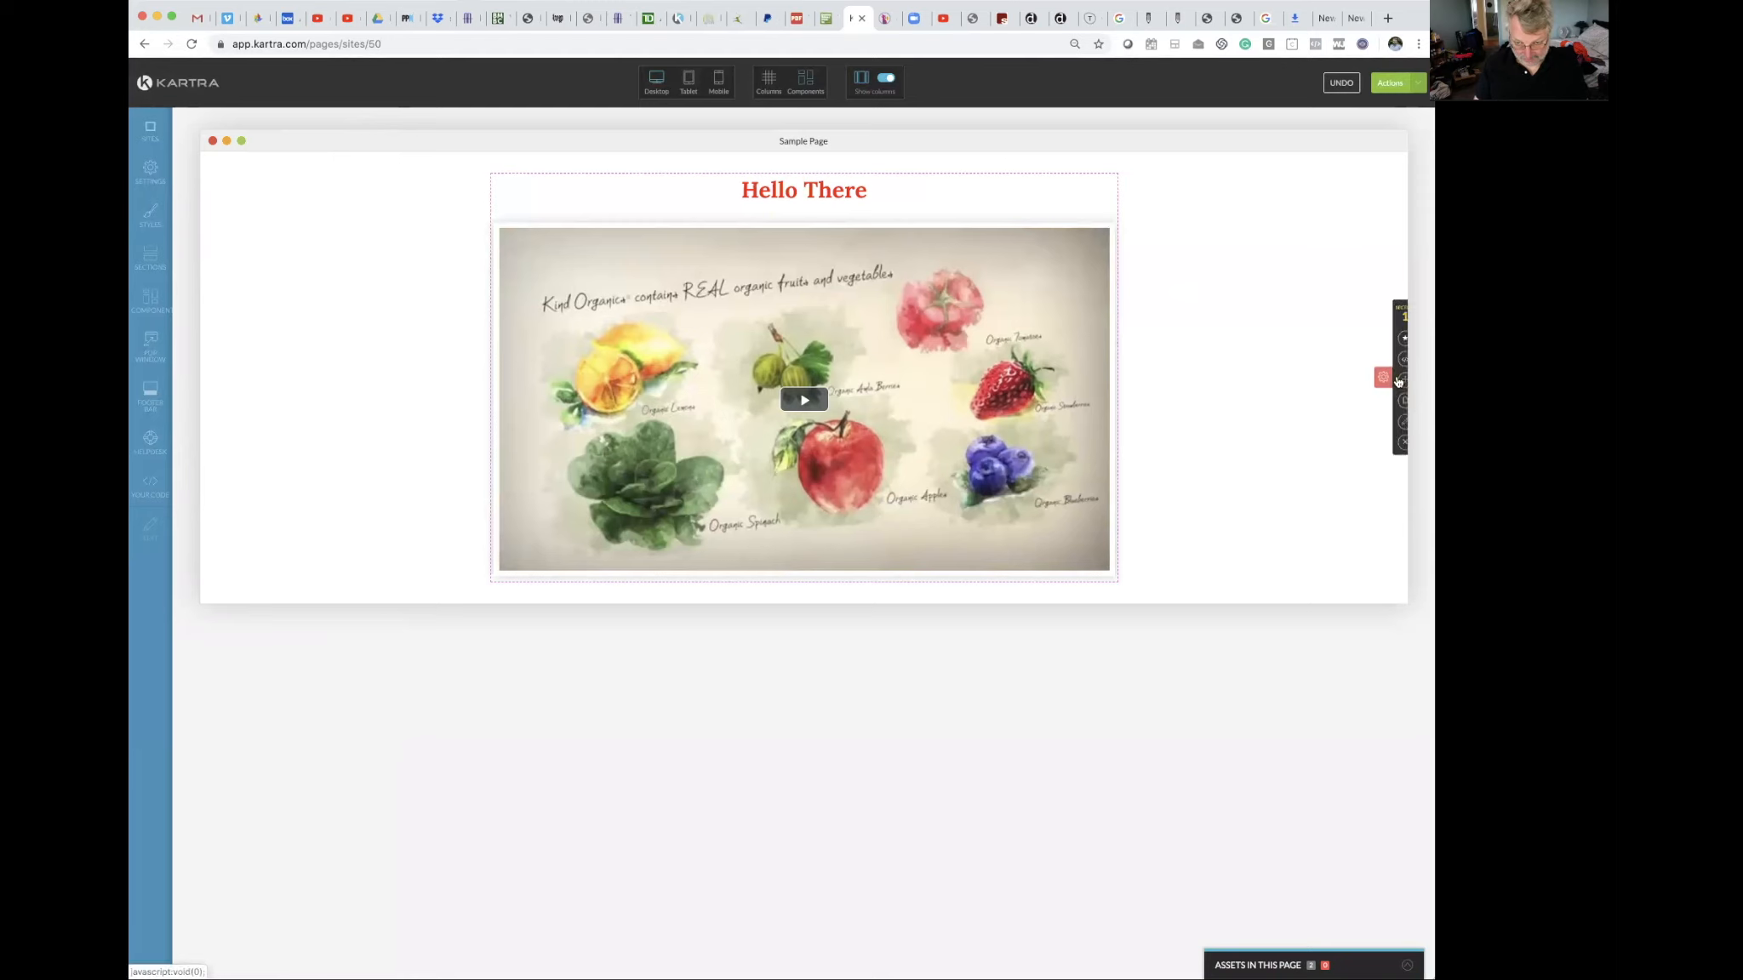
{"action": "left_click", "coordinate": [1395, 422]}
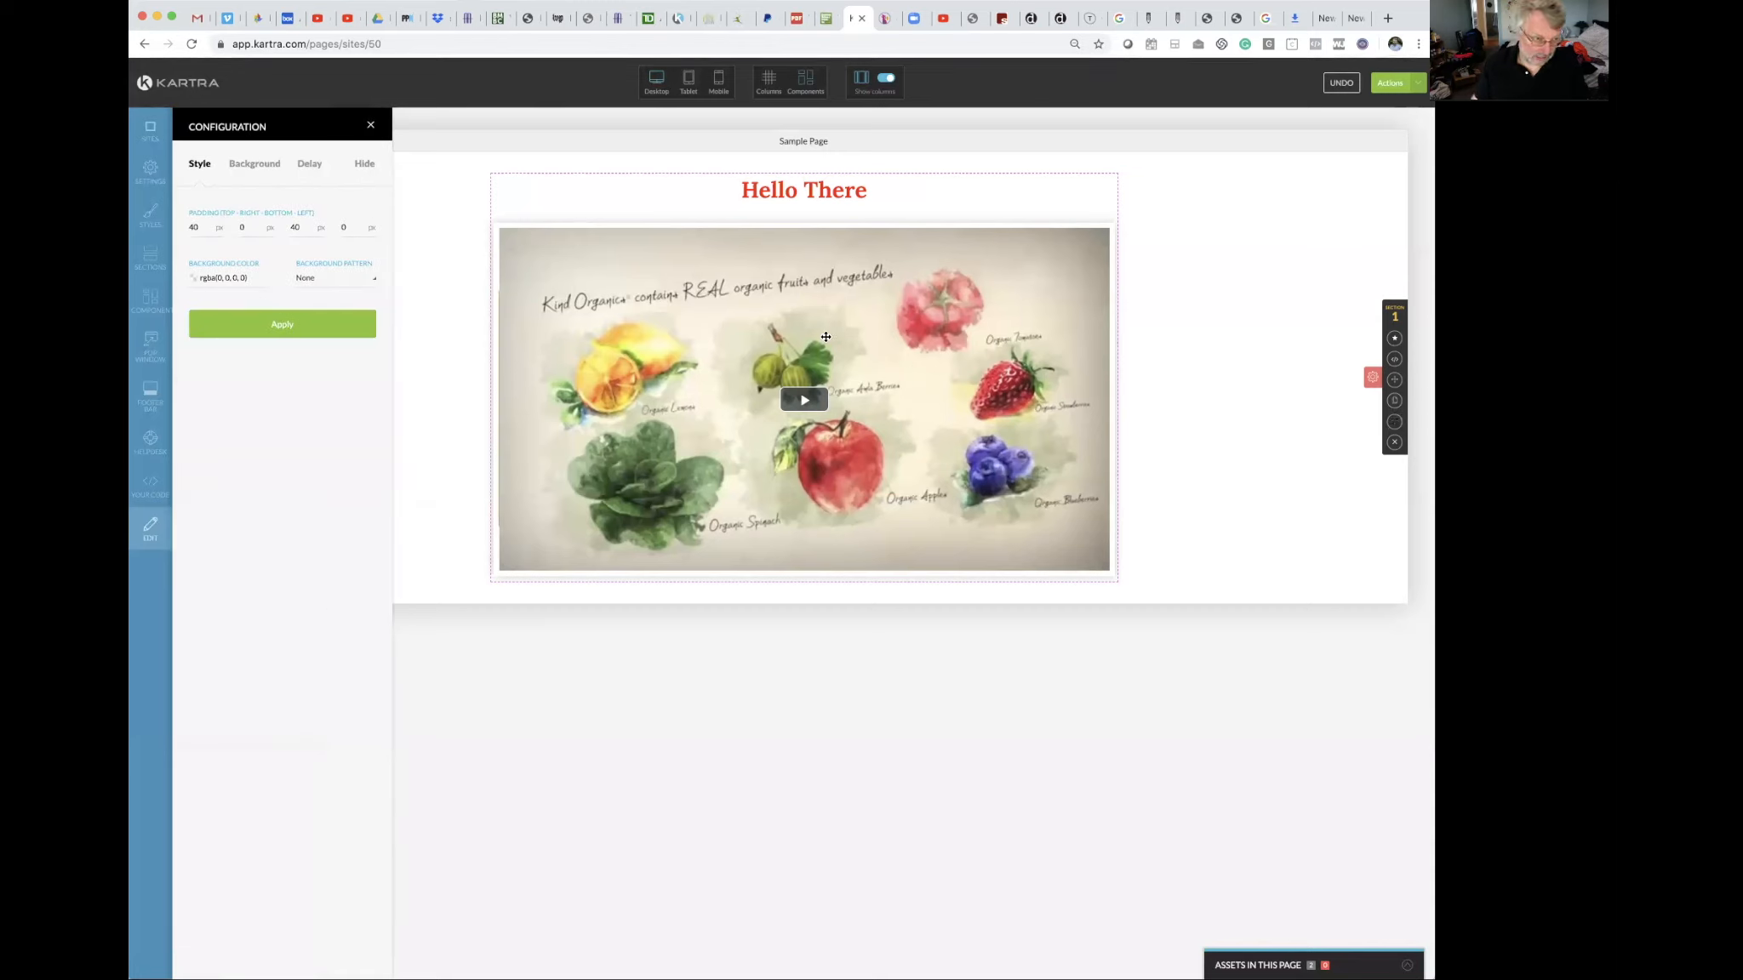
{"action": "left_click", "coordinate": [260, 164]}
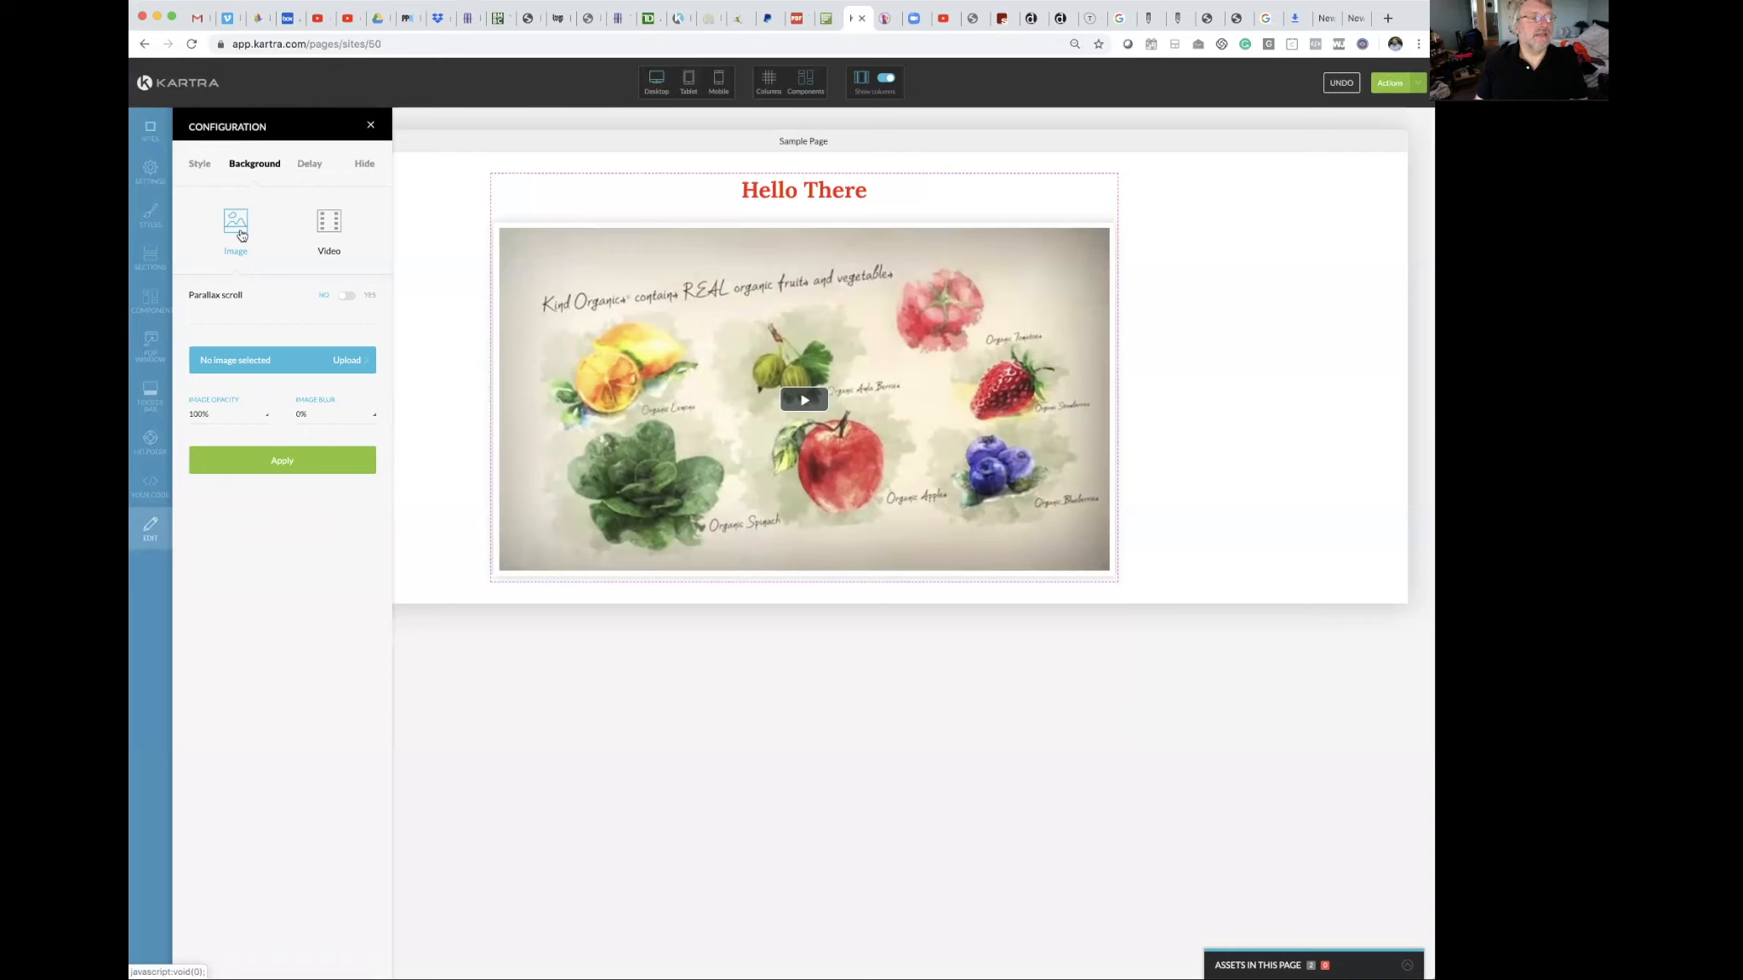
{"action": "left_click", "coordinate": [351, 360]}
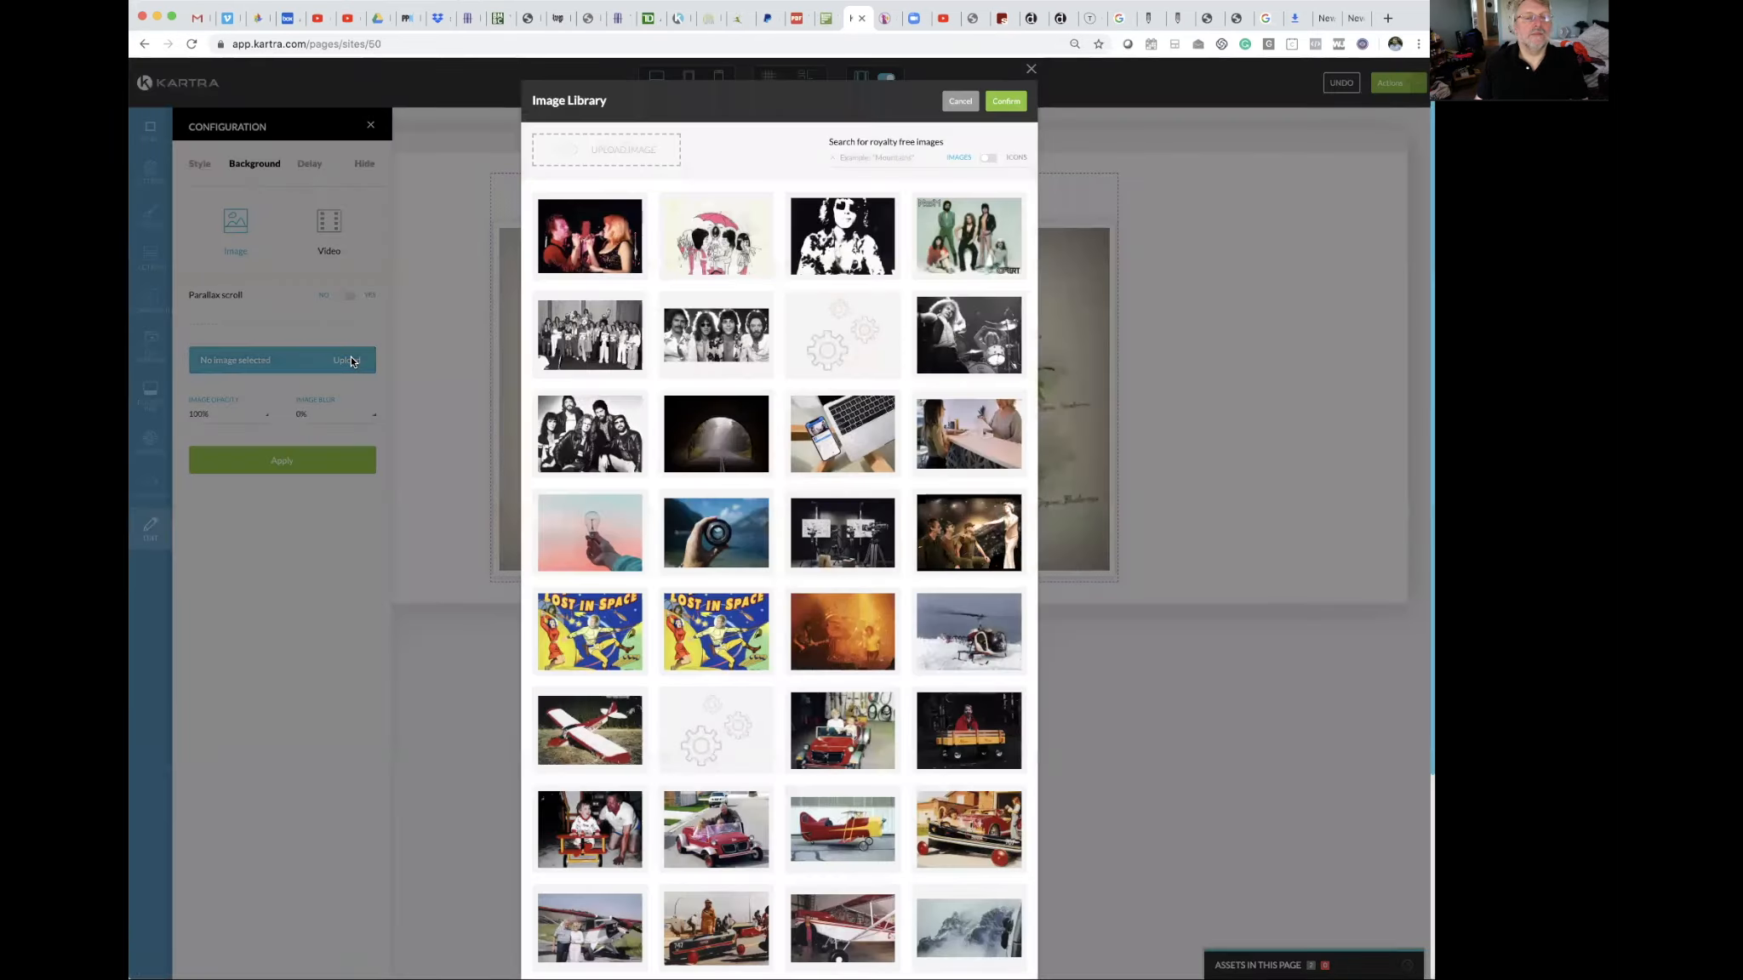
{"action": "scroll", "coordinate": [609, 441], "scroll_direction": "down", "scroll_amount": 5}
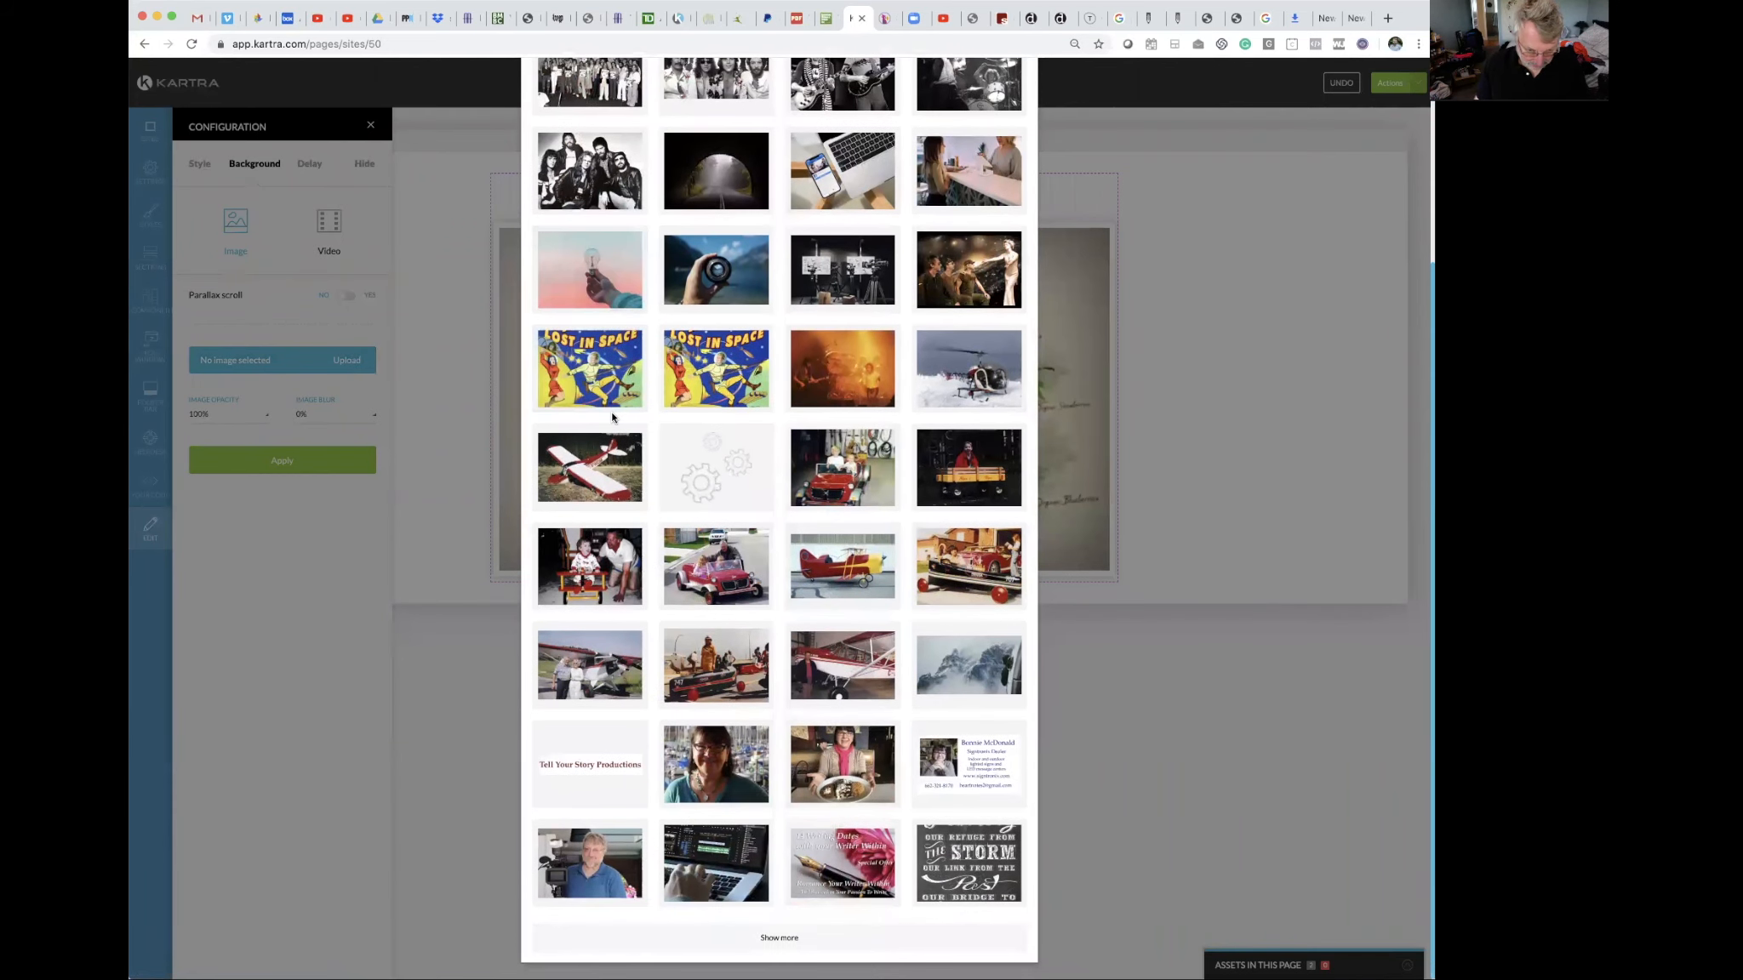
{"action": "scroll", "coordinate": [611, 416], "scroll_direction": "up", "scroll_amount": 5}
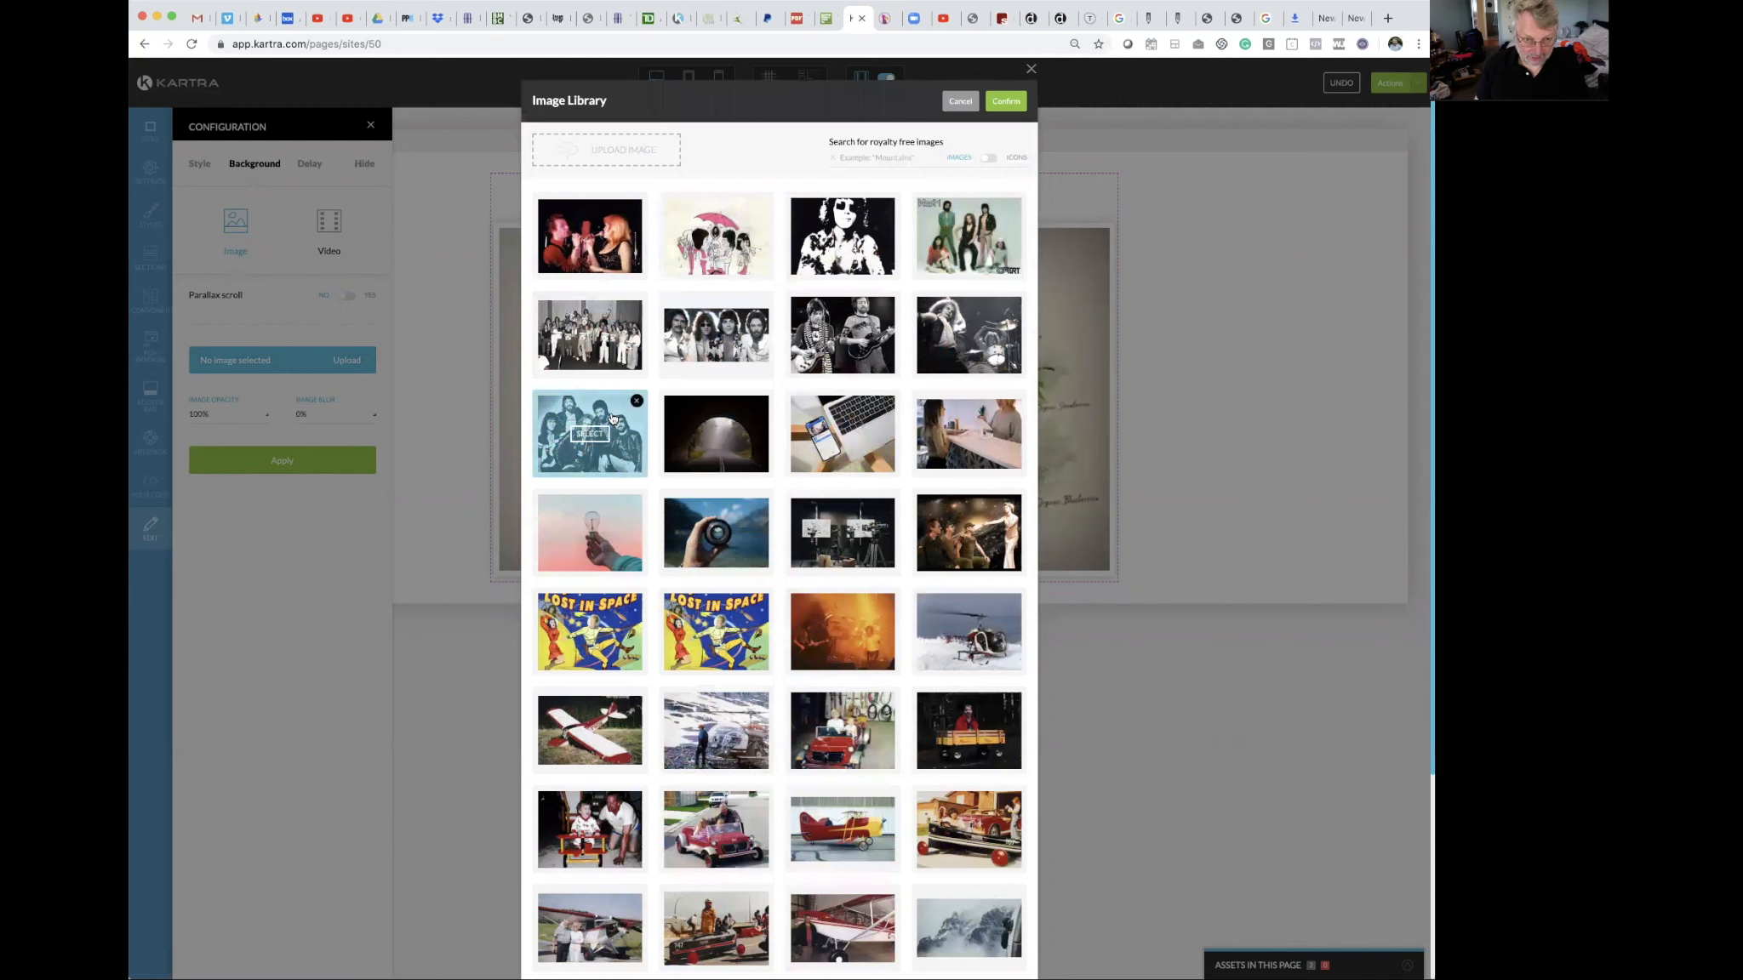
Search the royalty-free images for "flowers", add the red poppies under a sunny blue sky, and apply that image as the section background.
{"action": "left_click", "coordinate": [866, 157]}
{"action": "type", "text": "flowers"}
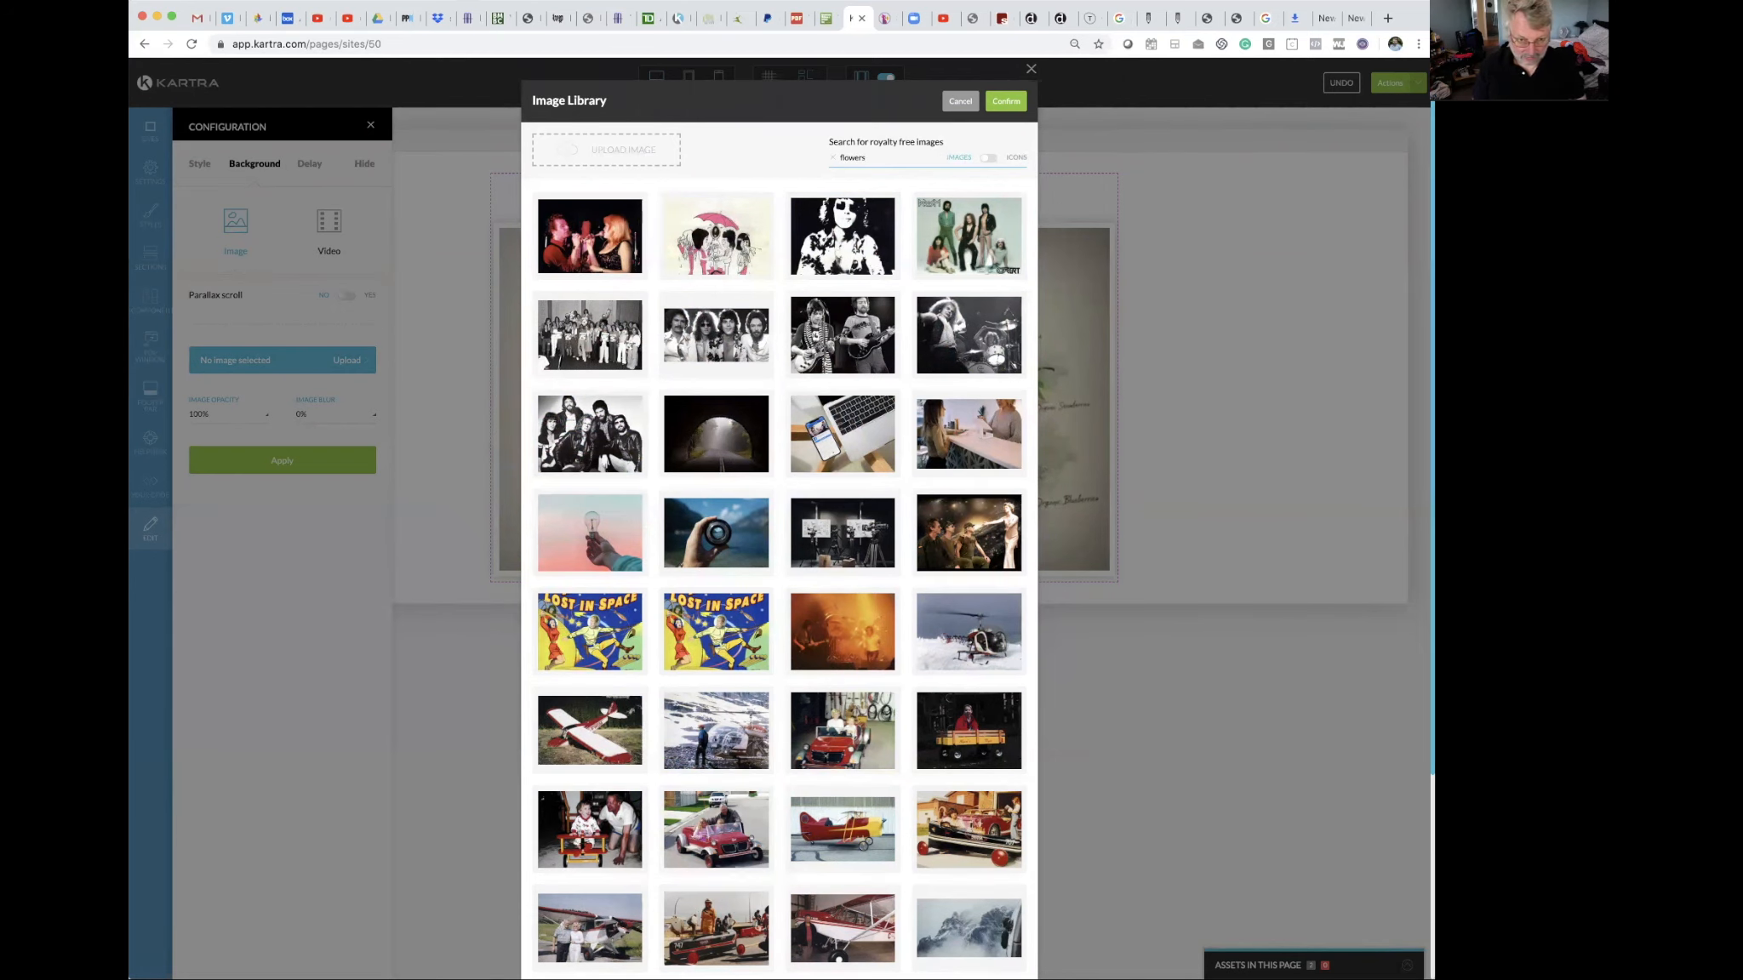
{"action": "key", "text": "Return"}
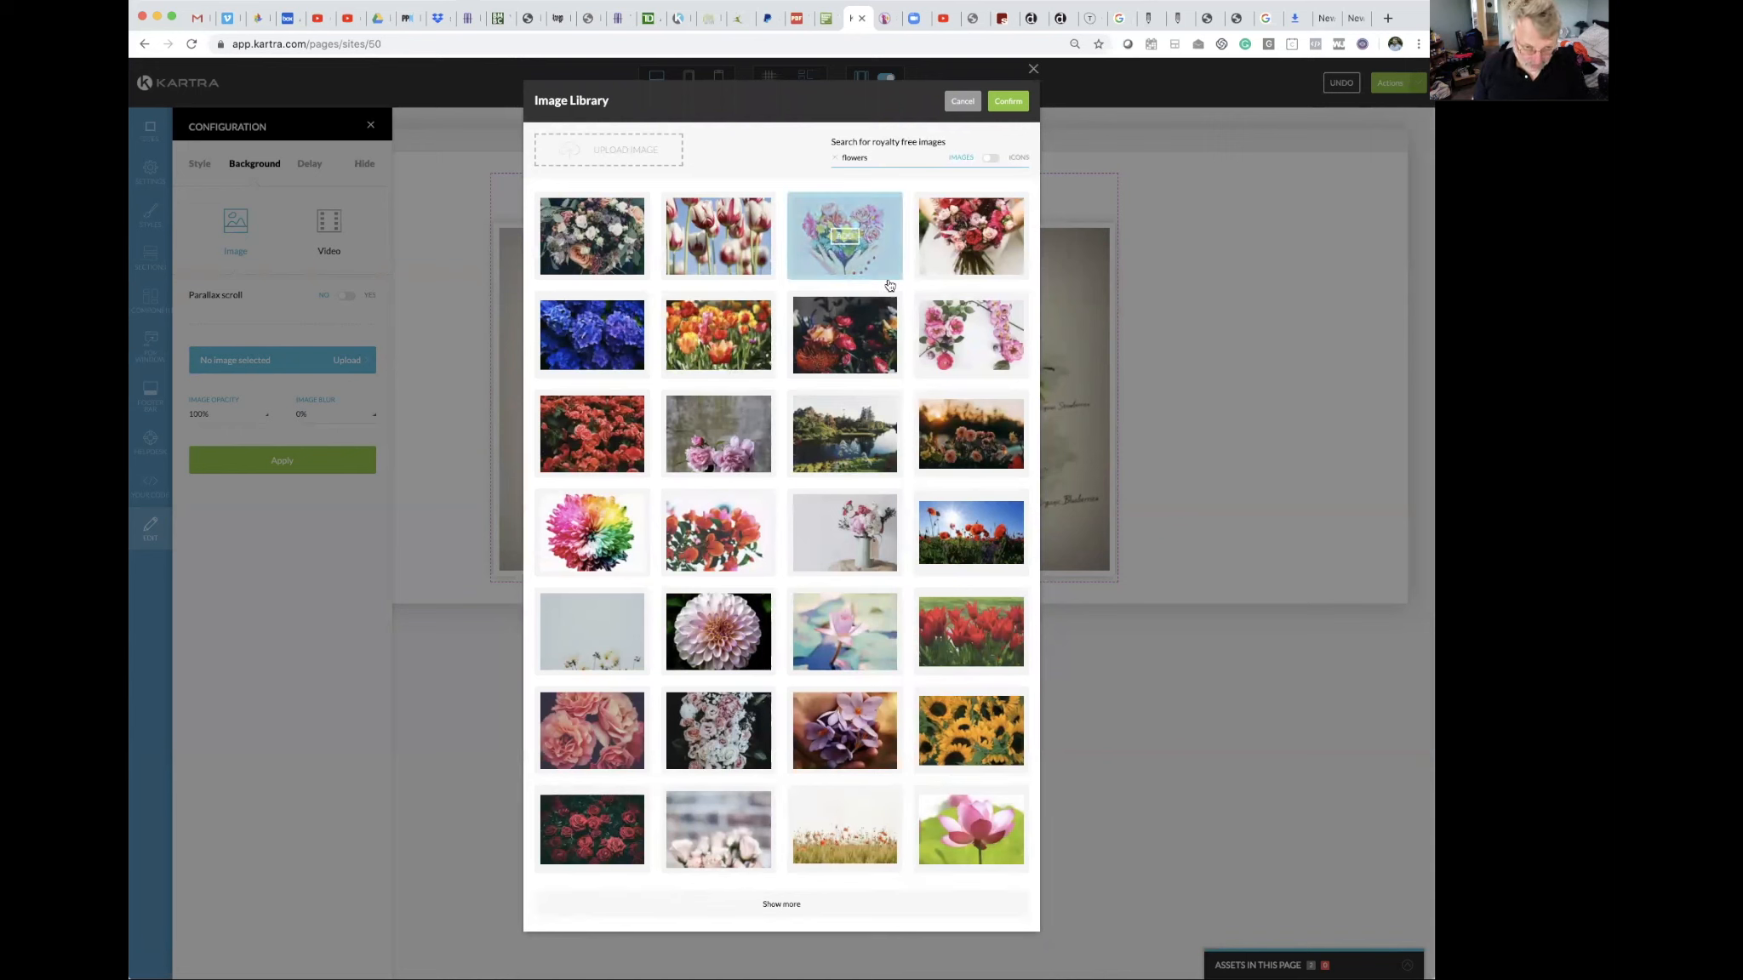
{"action": "mouse_move", "coordinate": [889, 341]}
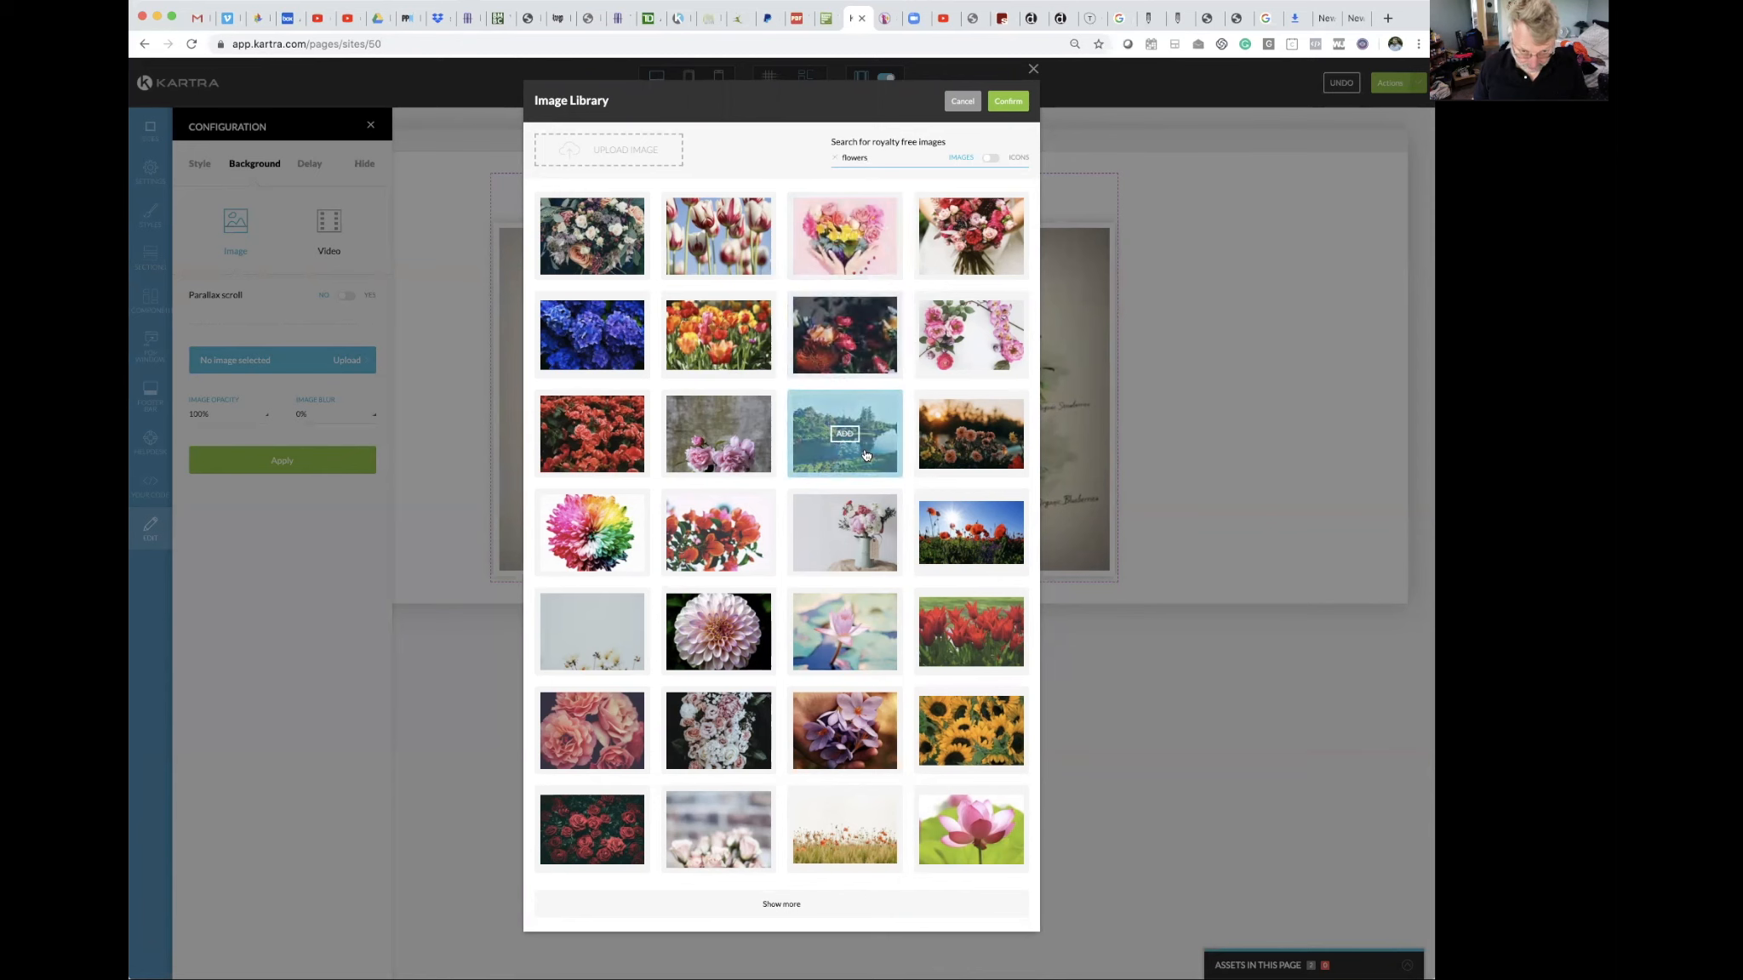
{"action": "left_click", "coordinate": [970, 533]}
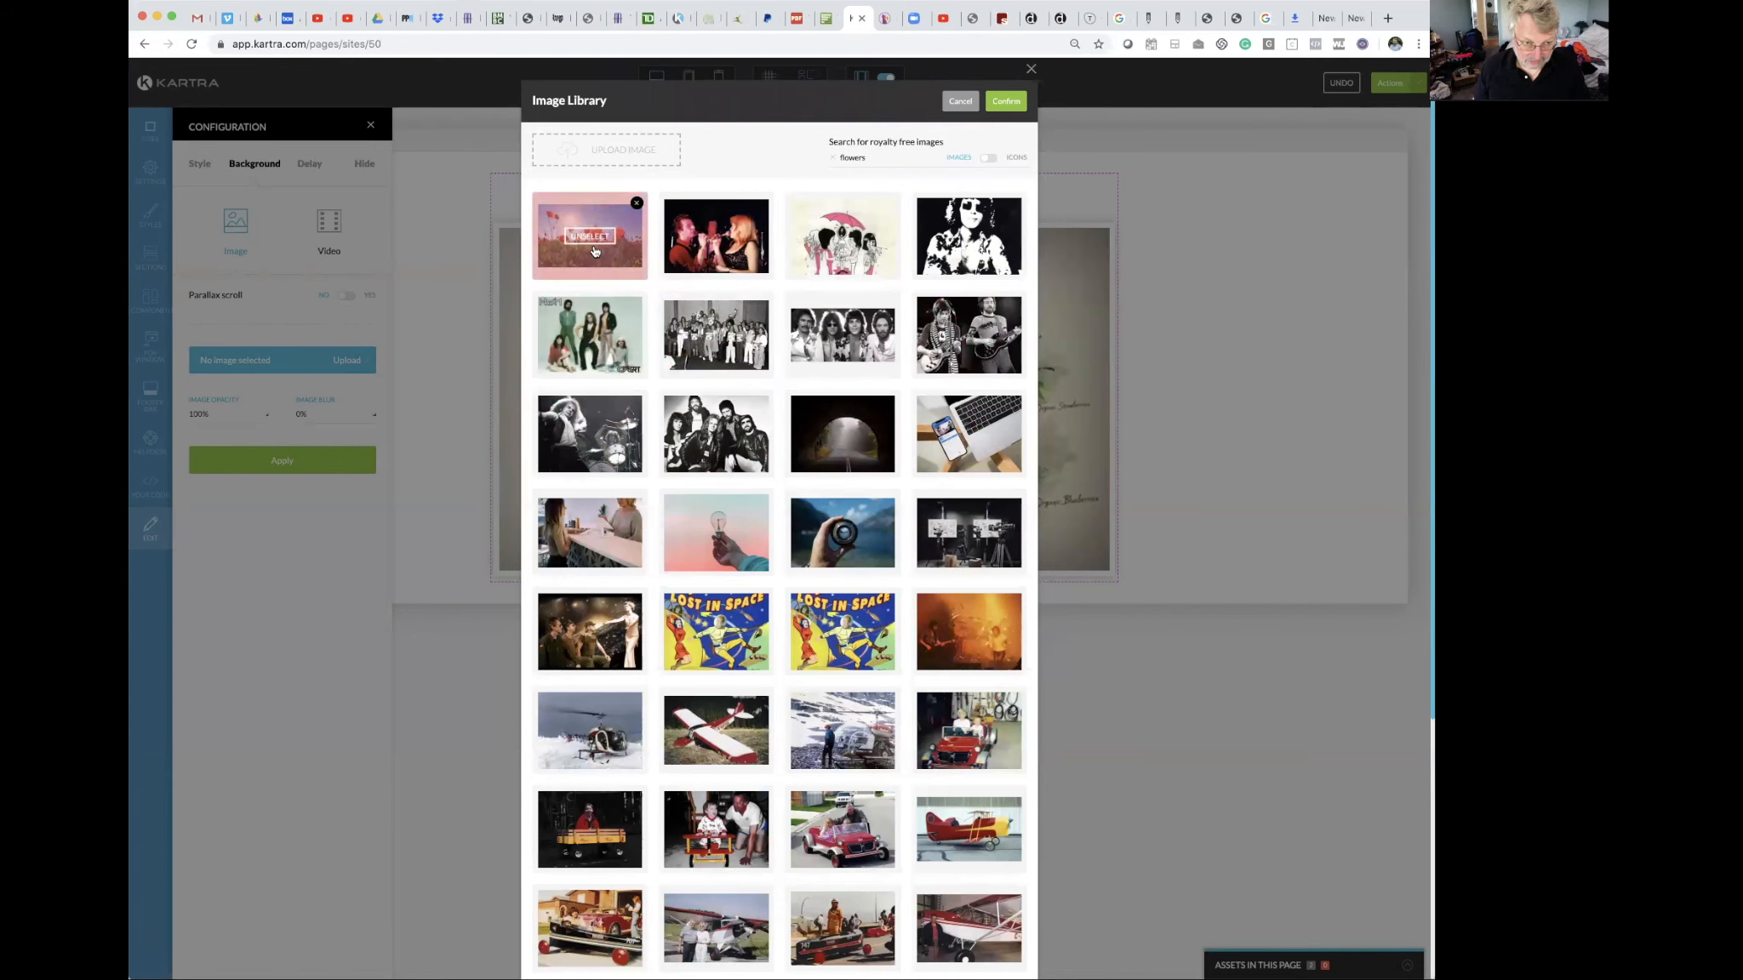
{"action": "left_click", "coordinate": [1005, 101]}
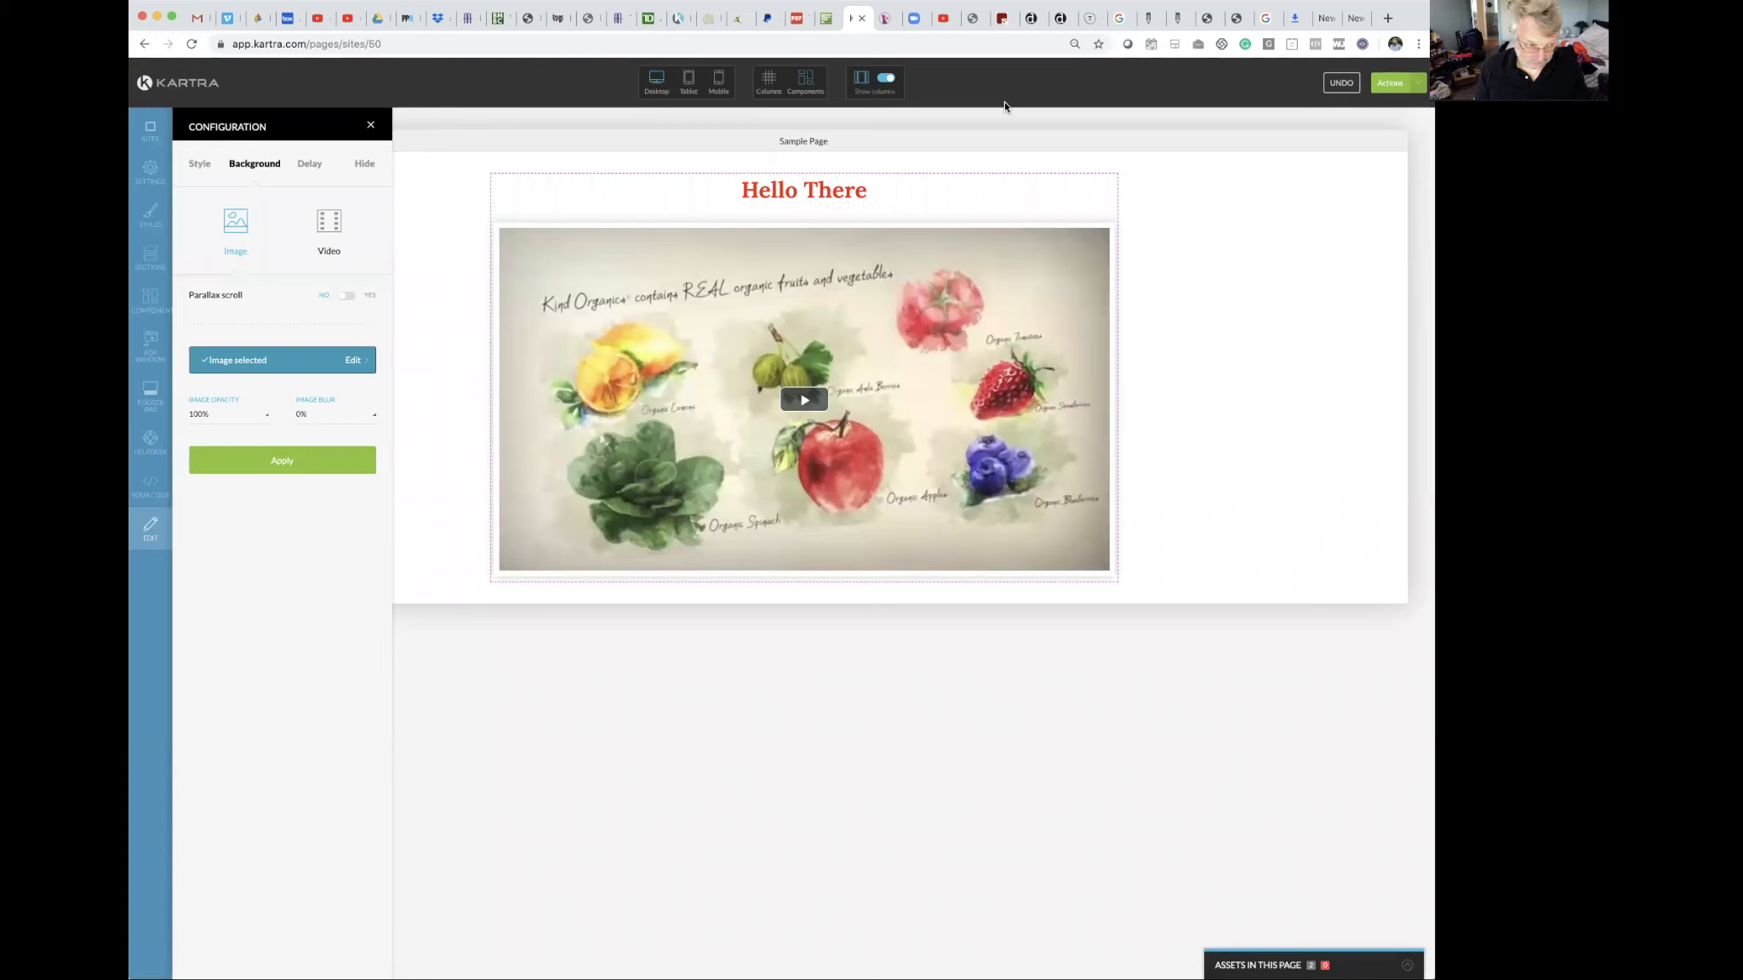
{"action": "left_click", "coordinate": [331, 454]}
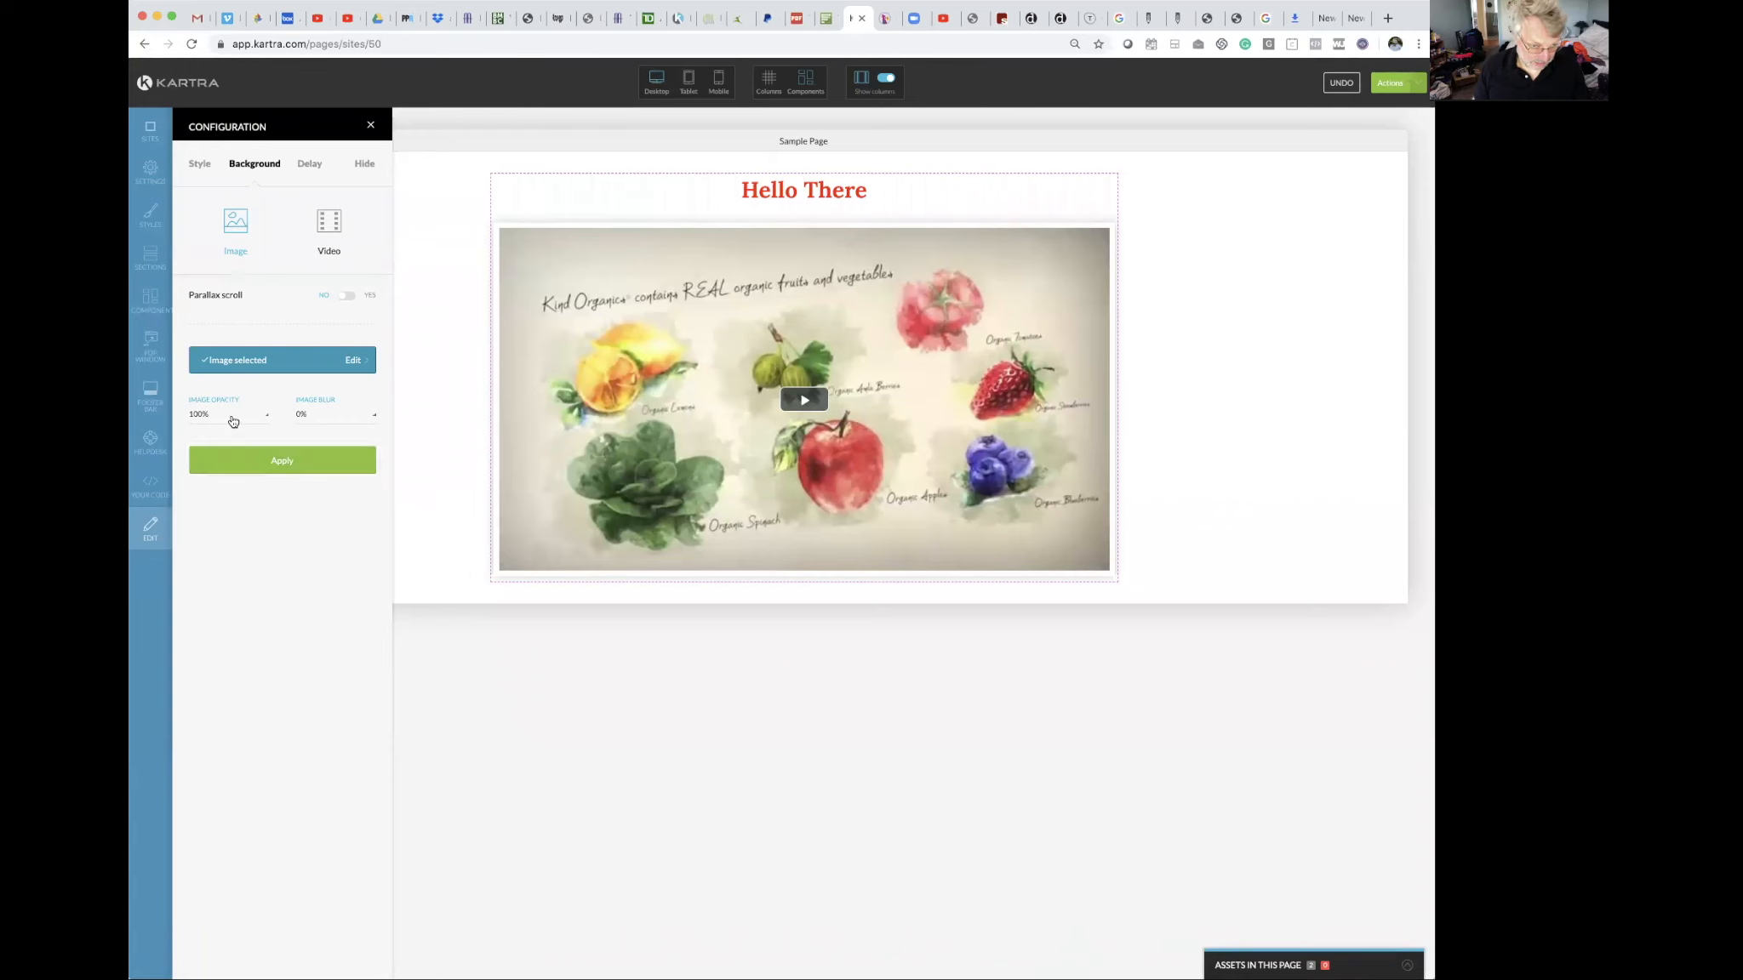
{"action": "mouse_move", "coordinate": [216, 419]}
{"action": "left_click", "coordinate": [242, 459]}
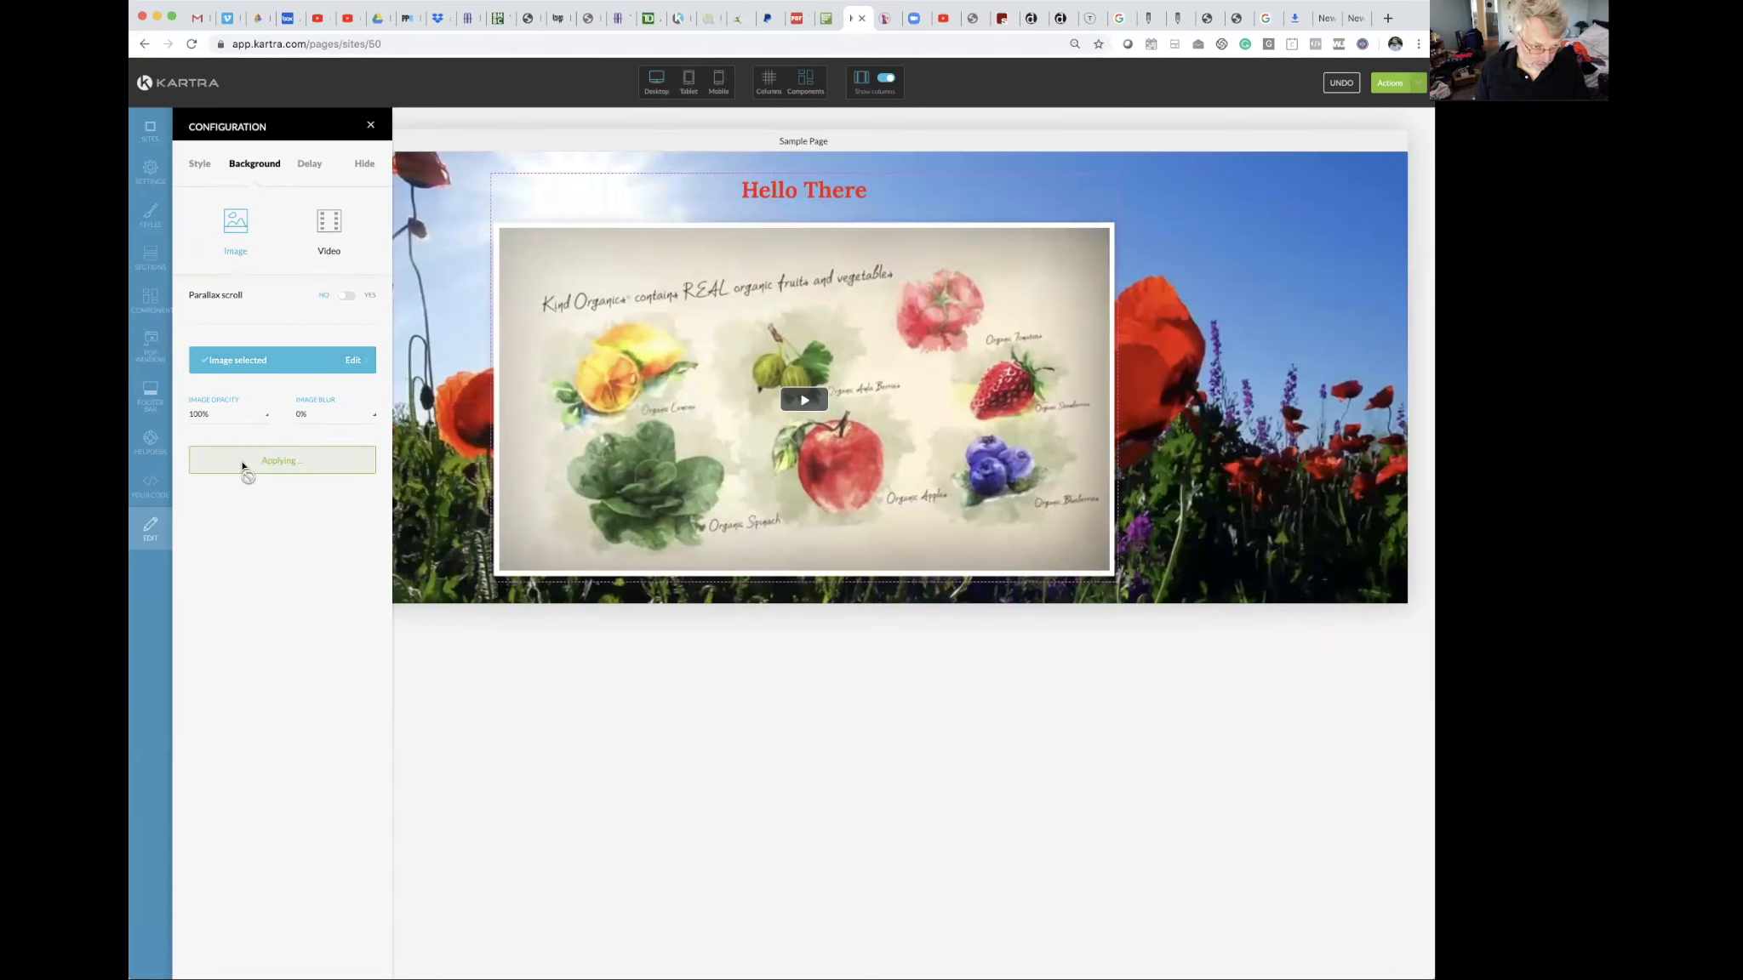
Set the section background's image opacity to 50%, apply it, and close the configuration.
{"action": "left_click", "coordinate": [256, 414]}
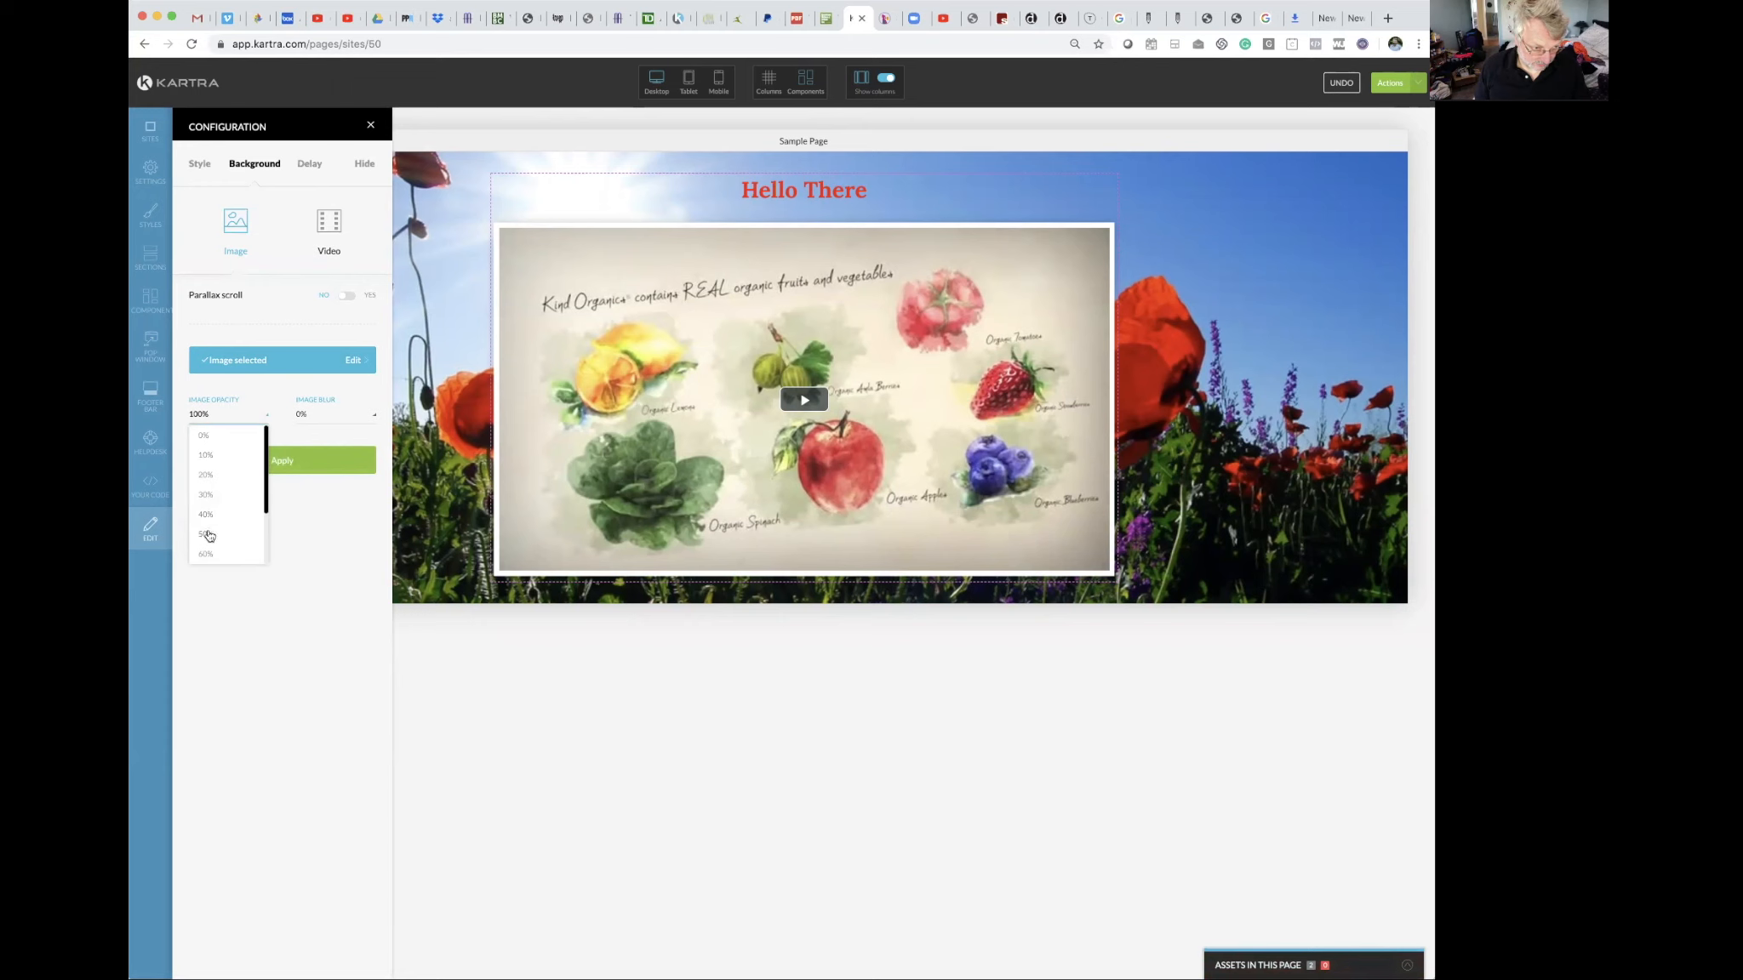
{"action": "left_click", "coordinate": [207, 533]}
{"action": "left_click", "coordinate": [258, 461]}
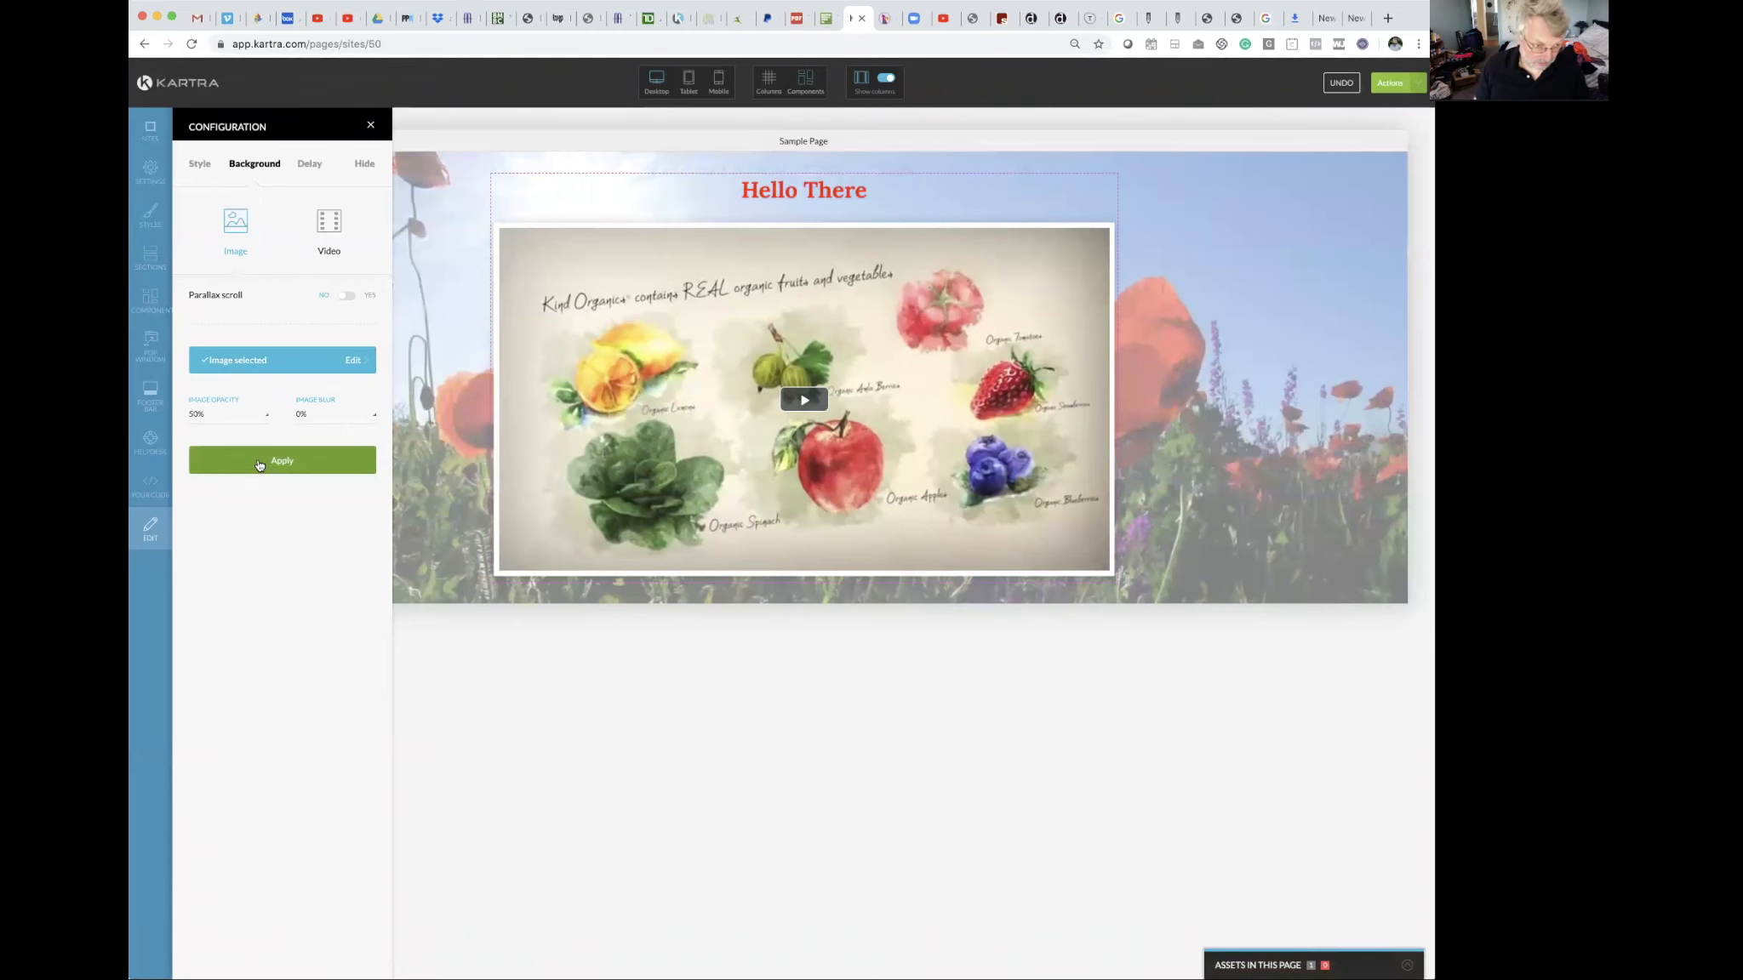
{"action": "left_click", "coordinate": [257, 462]}
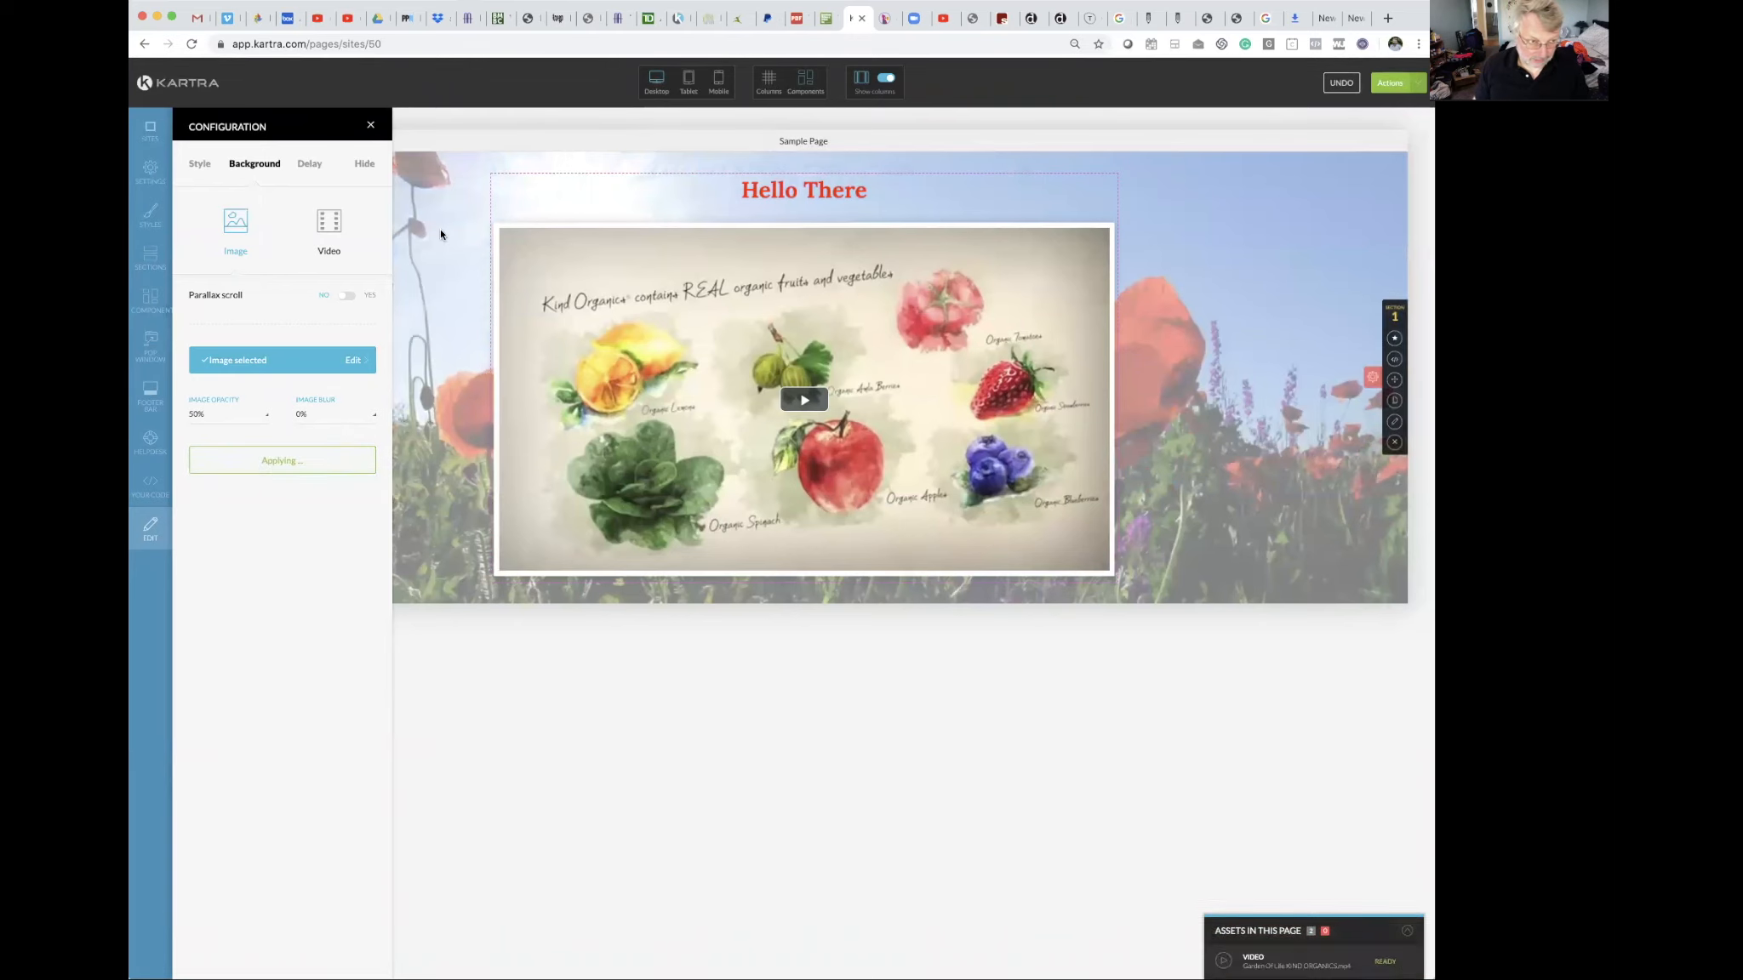
{"action": "left_click", "coordinate": [370, 125]}
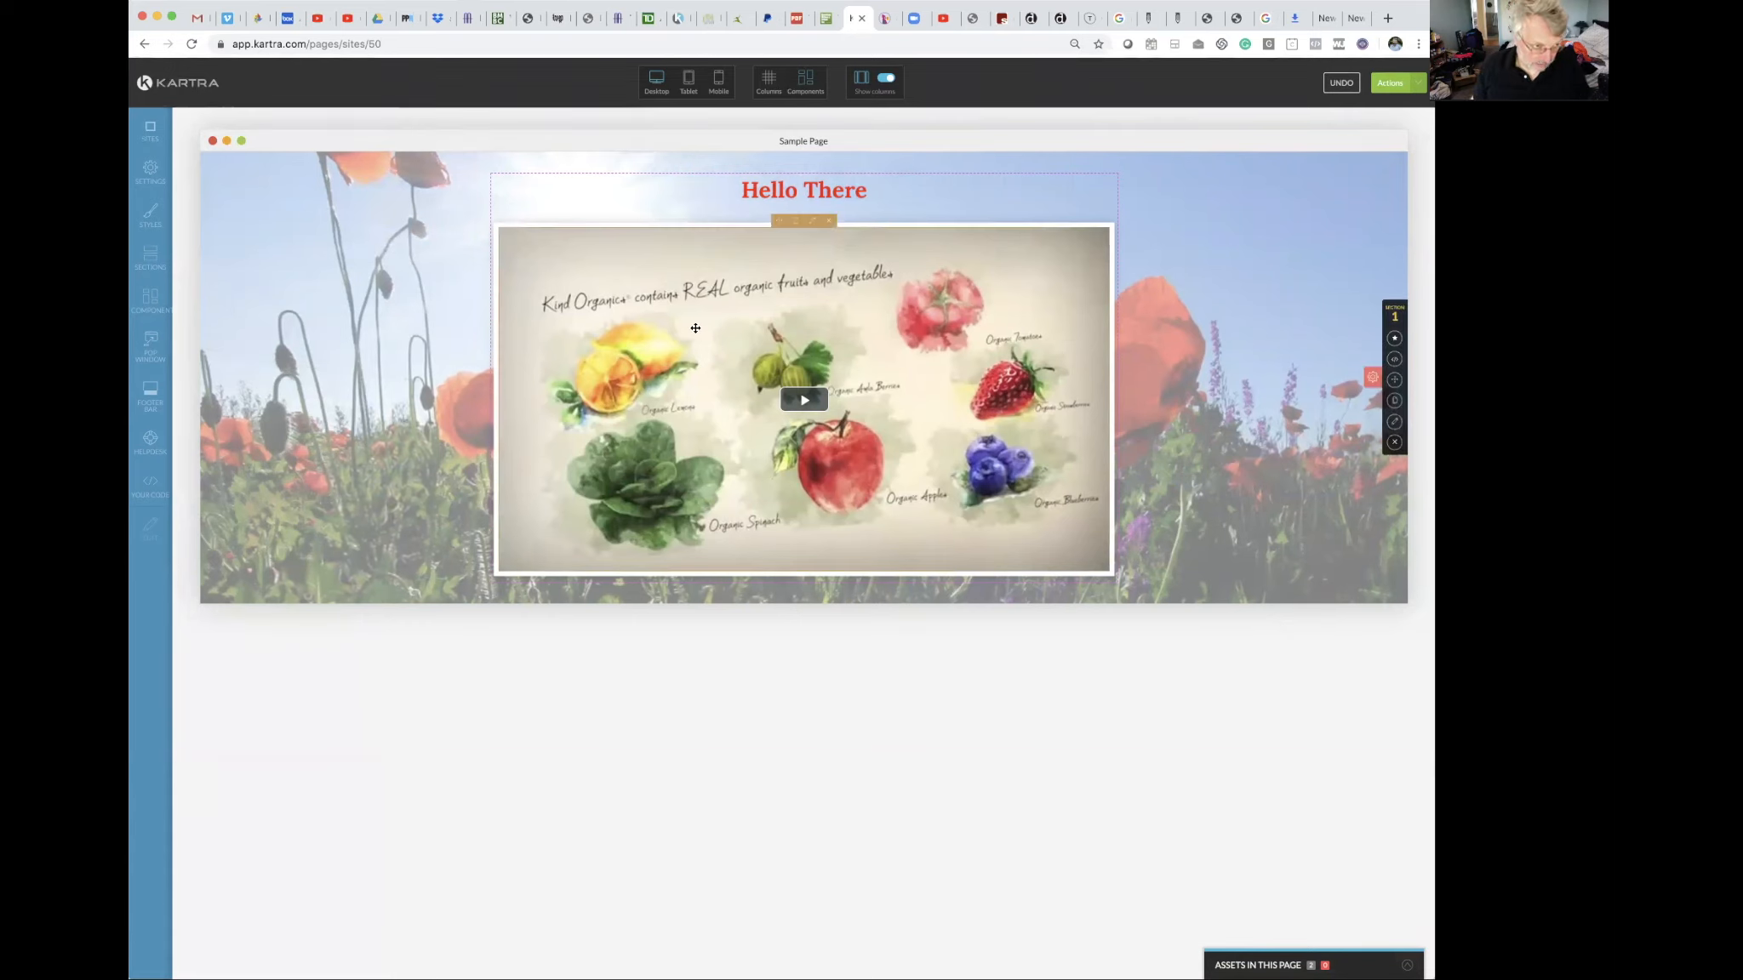
Insert the Content block template with a single purple panel over a city skyline beneath the poppy section.
{"action": "left_click", "coordinate": [148, 265]}
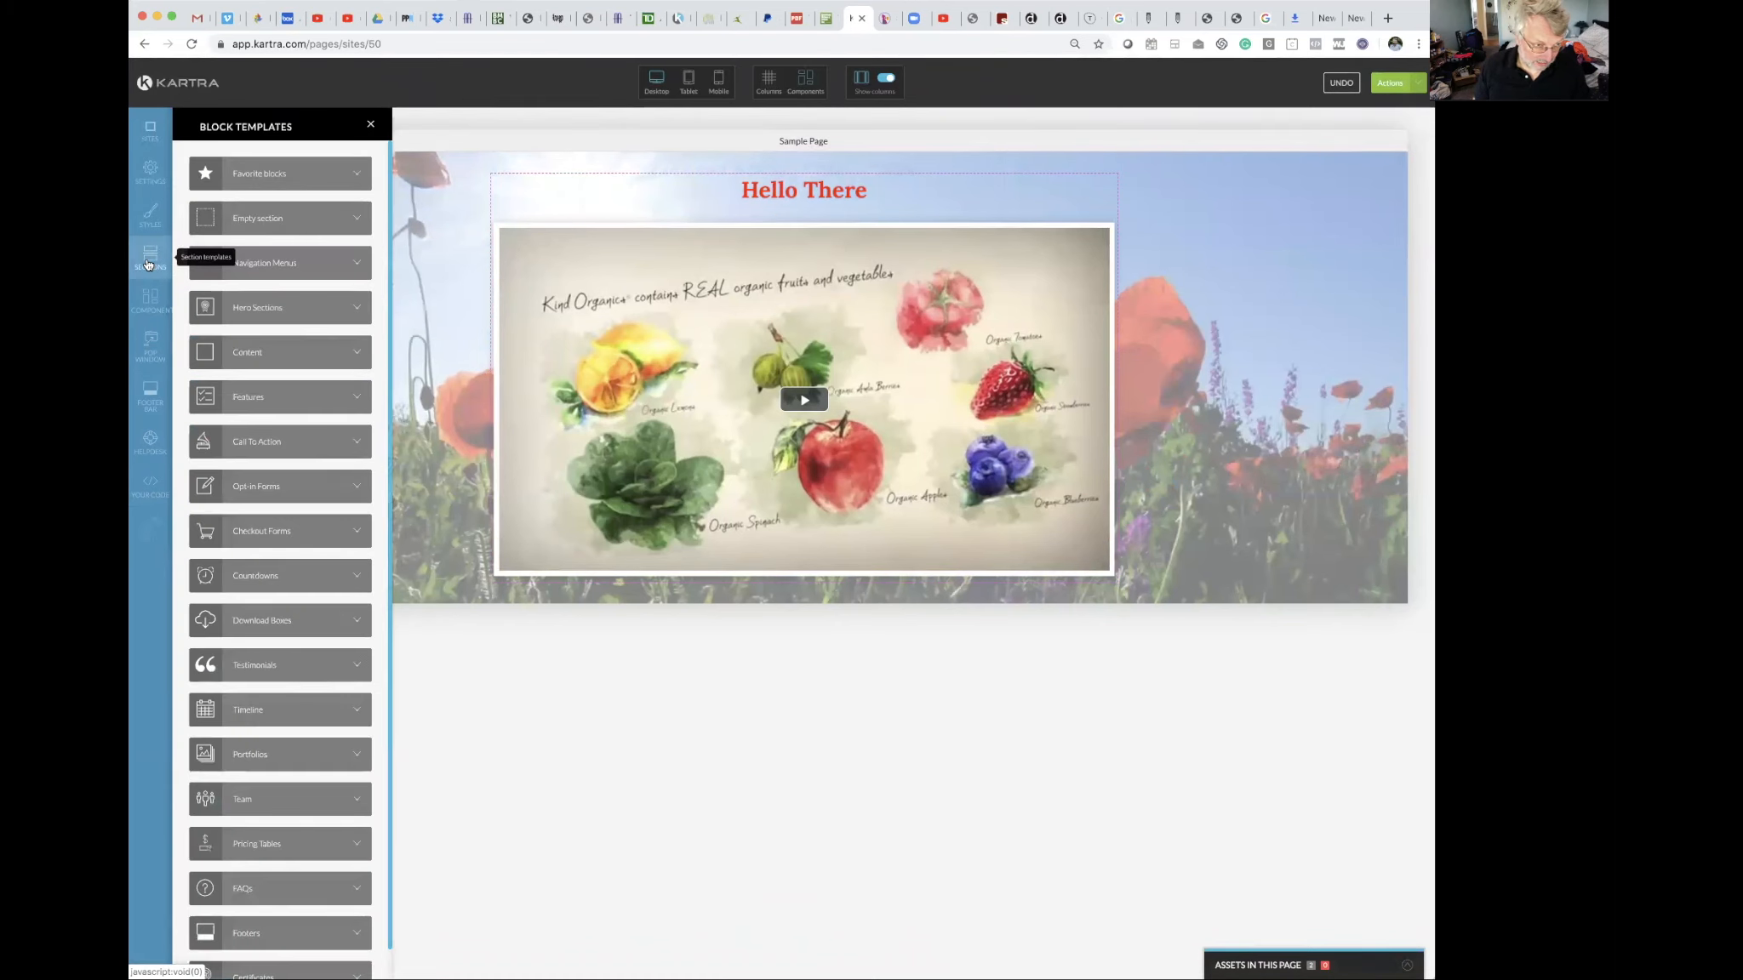
{"action": "left_click", "coordinate": [359, 356]}
{"action": "scroll", "coordinate": [326, 619], "scroll_direction": "down", "scroll_amount": 5}
{"action": "scroll", "coordinate": [326, 620], "scroll_direction": "down", "scroll_amount": 10}
{"action": "scroll", "coordinate": [325, 619], "scroll_direction": "down", "scroll_amount": 10}
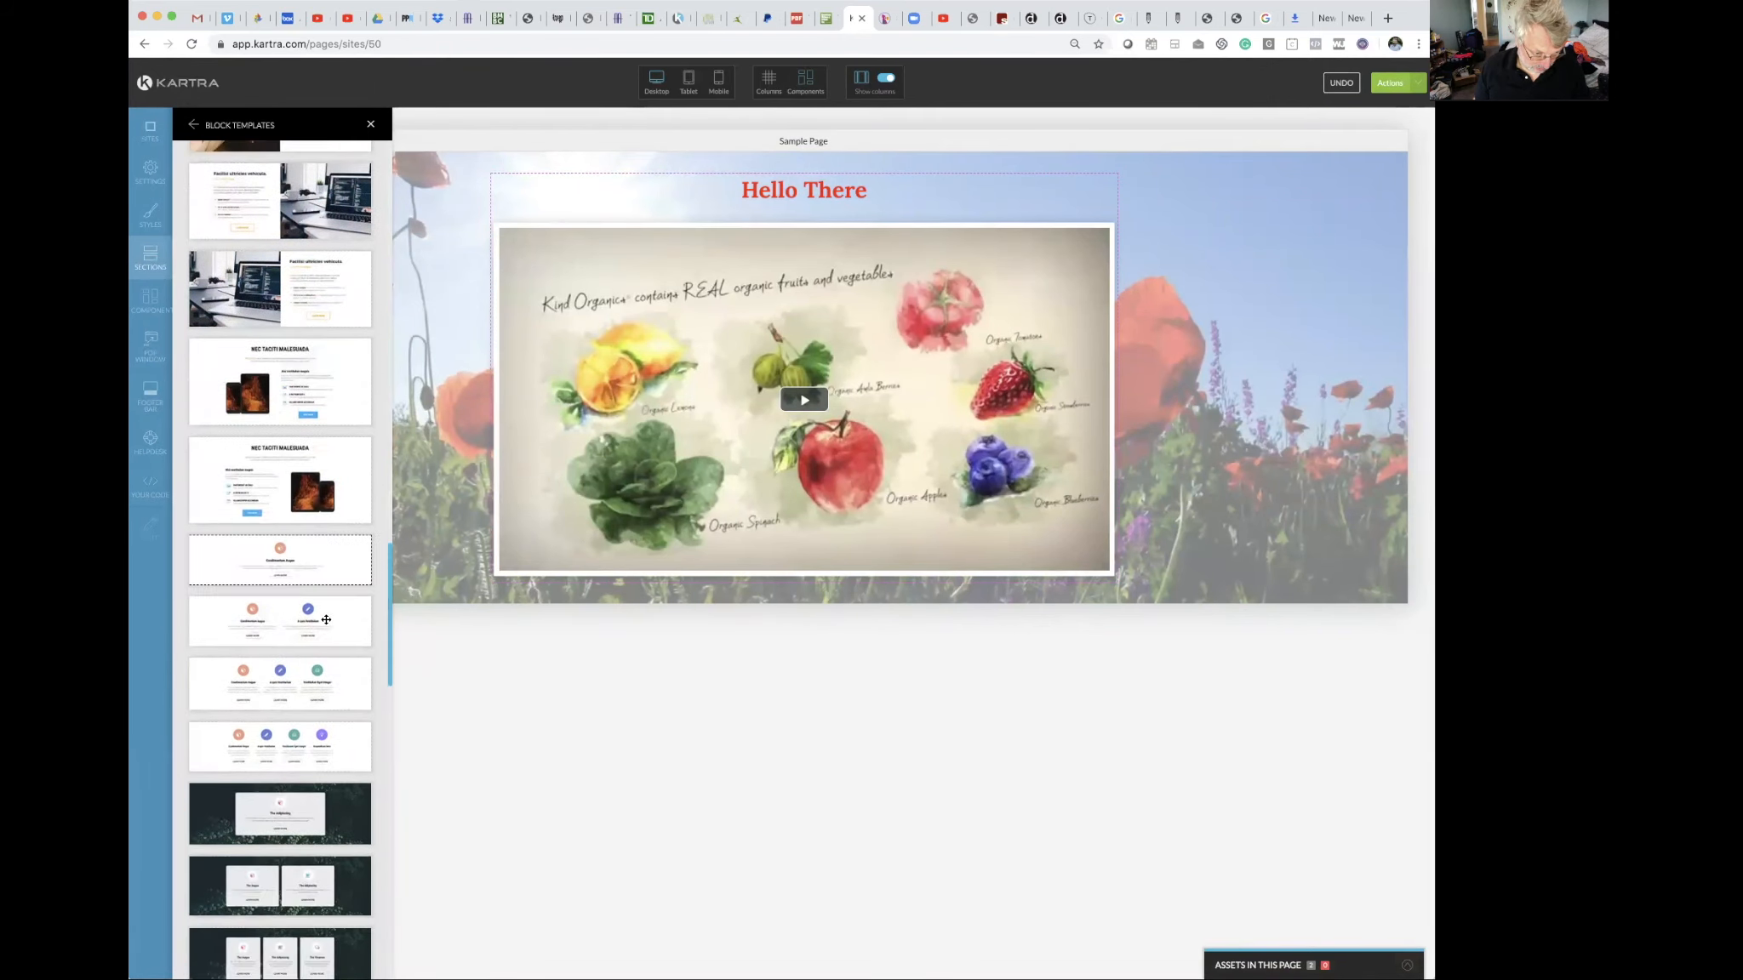
{"action": "scroll", "coordinate": [326, 620], "scroll_direction": "down", "scroll_amount": 10}
{"action": "scroll", "coordinate": [325, 619], "scroll_direction": "down", "scroll_amount": 10}
{"action": "scroll", "coordinate": [324, 622], "scroll_direction": "down", "scroll_amount": 10}
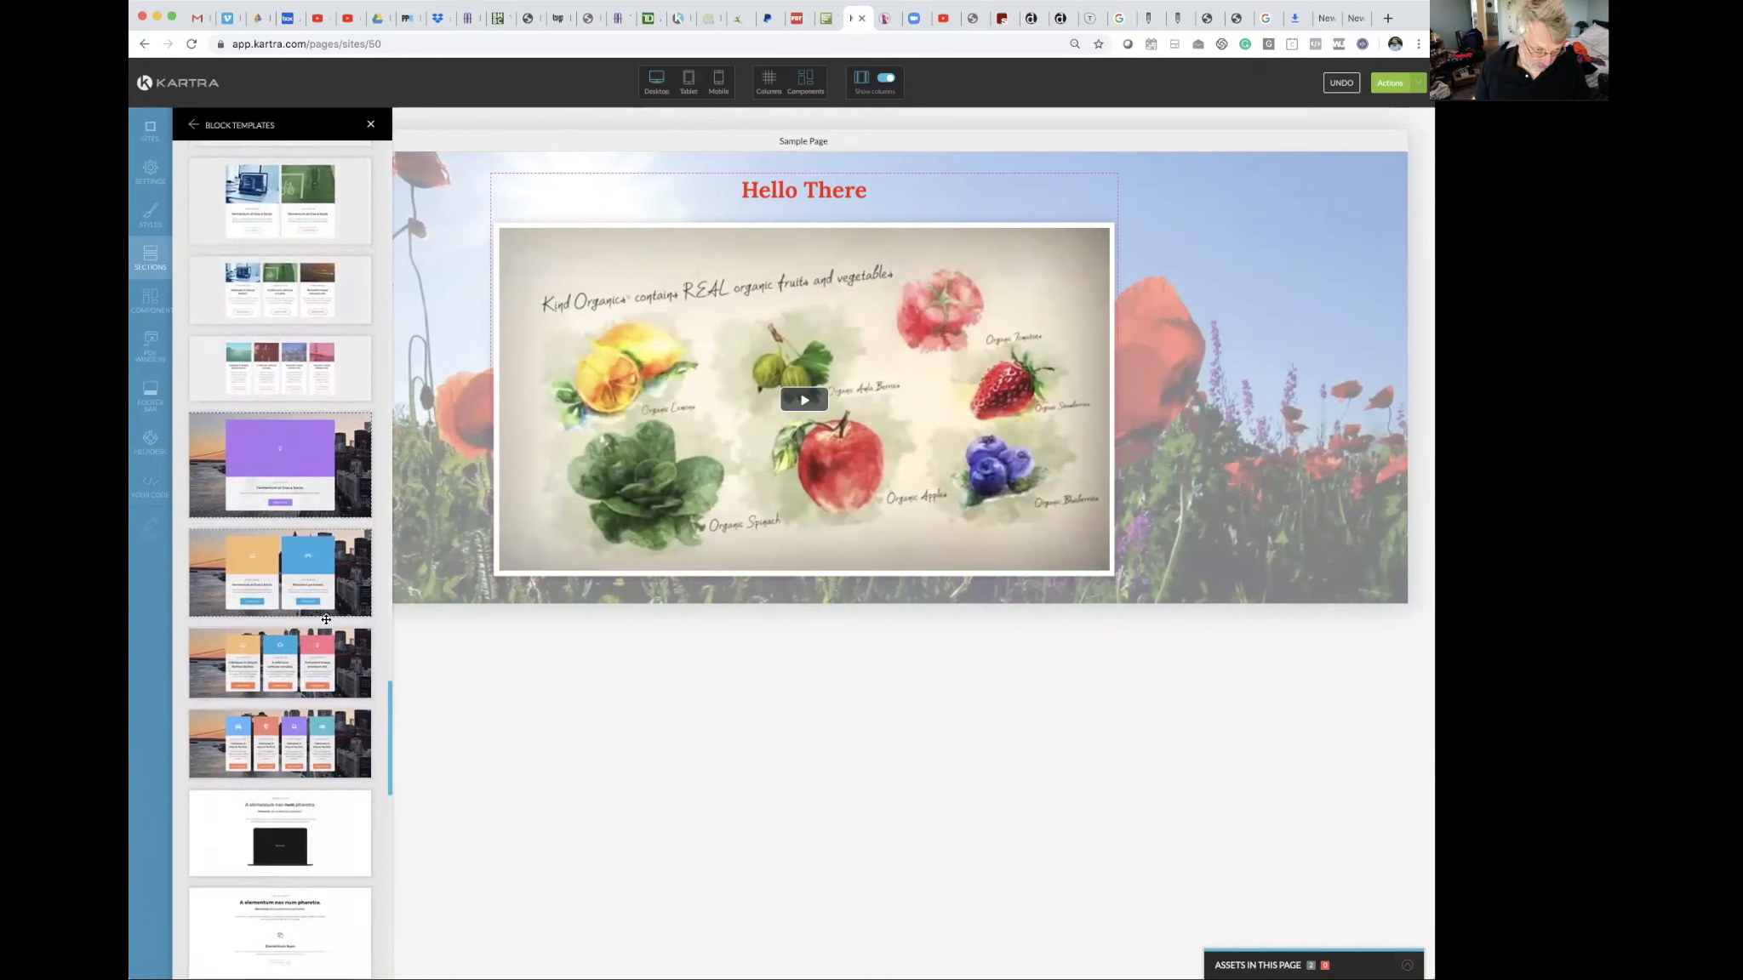
{"action": "scroll", "coordinate": [326, 619], "scroll_direction": "down", "scroll_amount": 1}
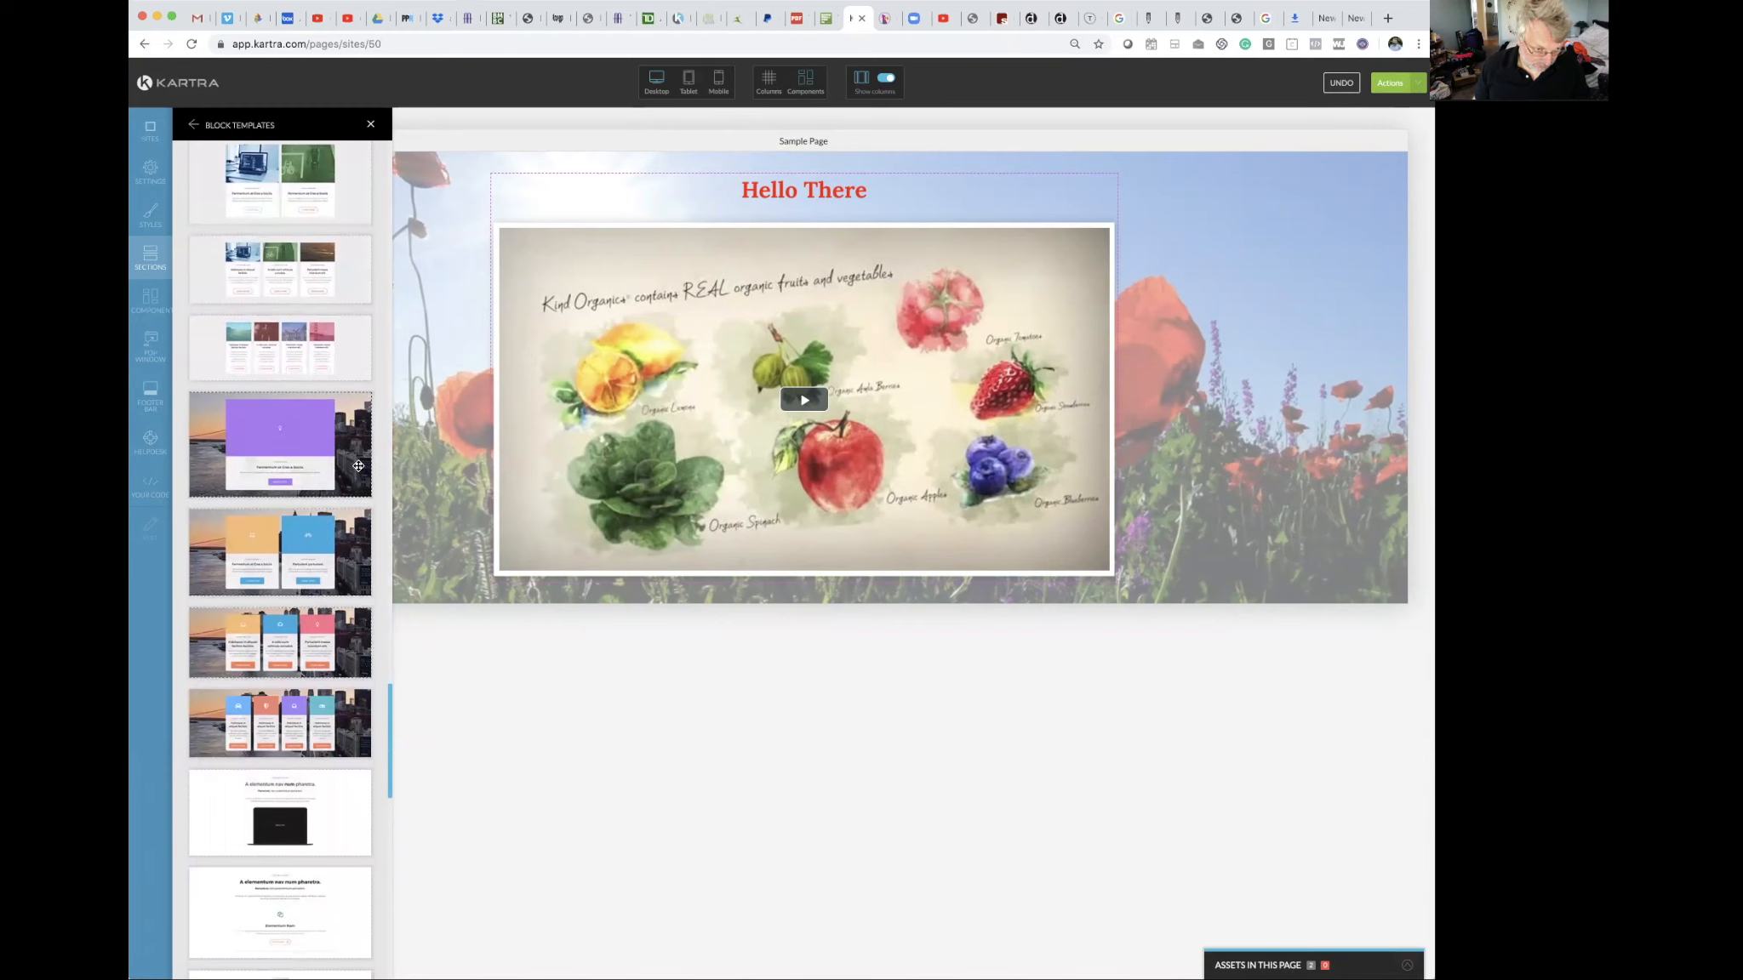
{"action": "left_click_drag", "start_coordinate": [356, 465], "coordinate": [826, 654]}
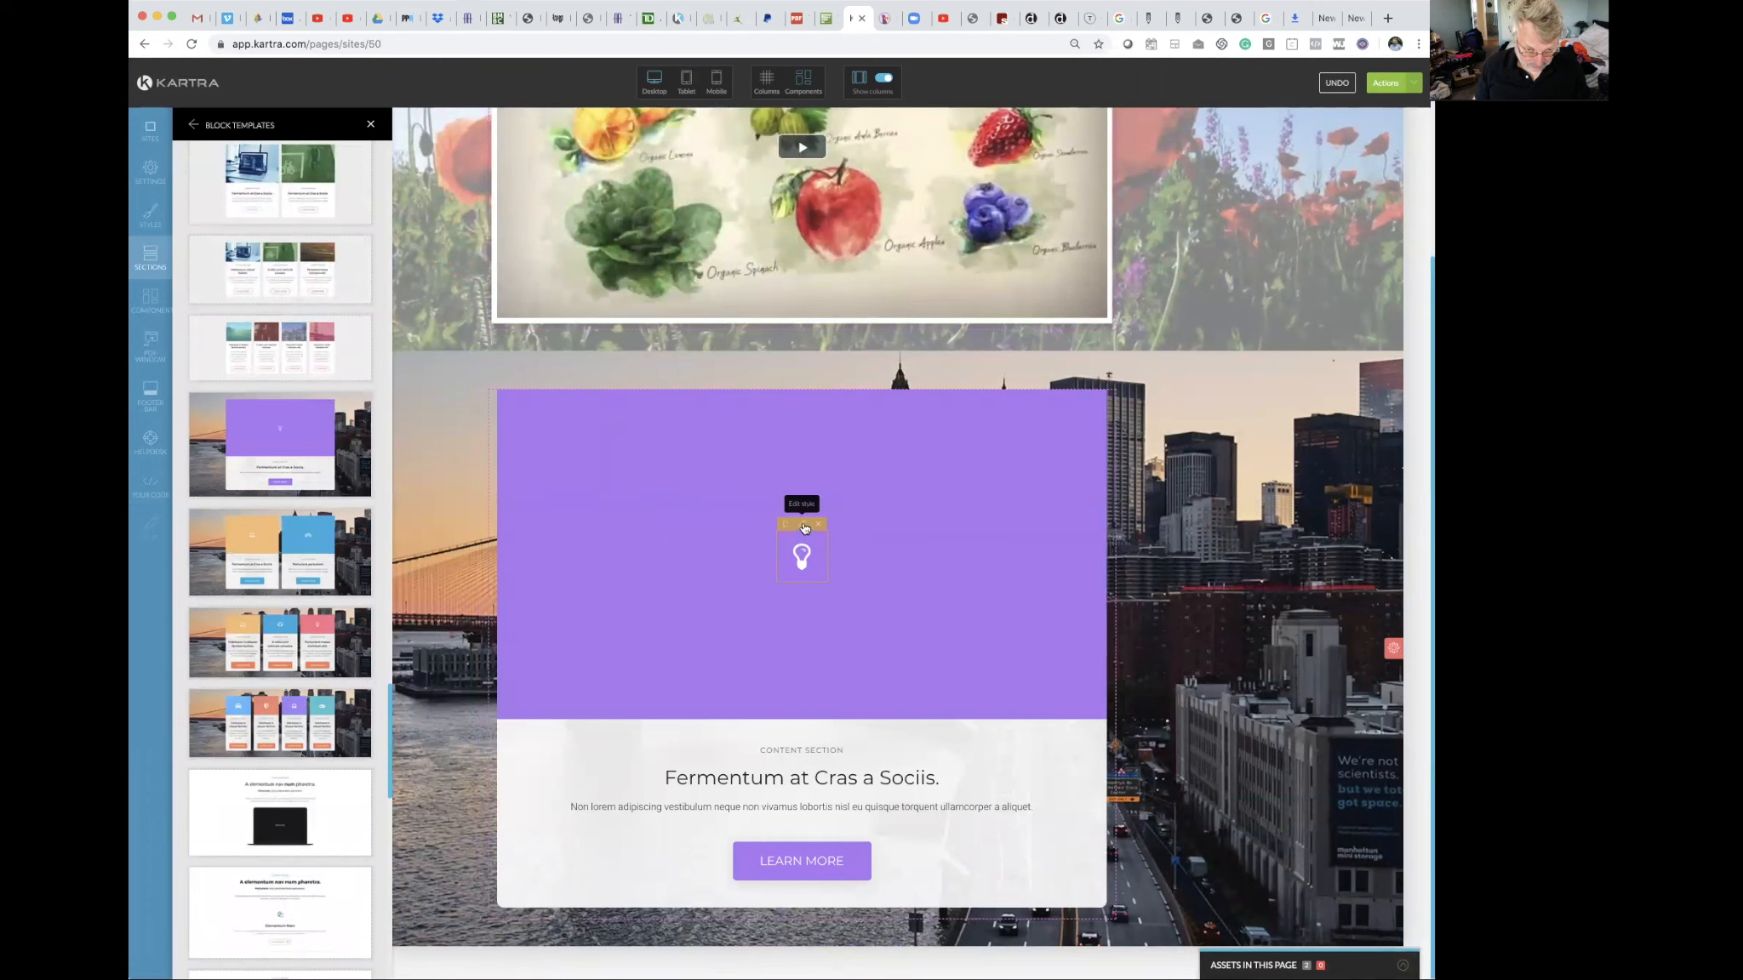
View the light bulb icon's settings, close them, and delete the city skyline content block.
{"action": "left_click", "coordinate": [803, 525]}
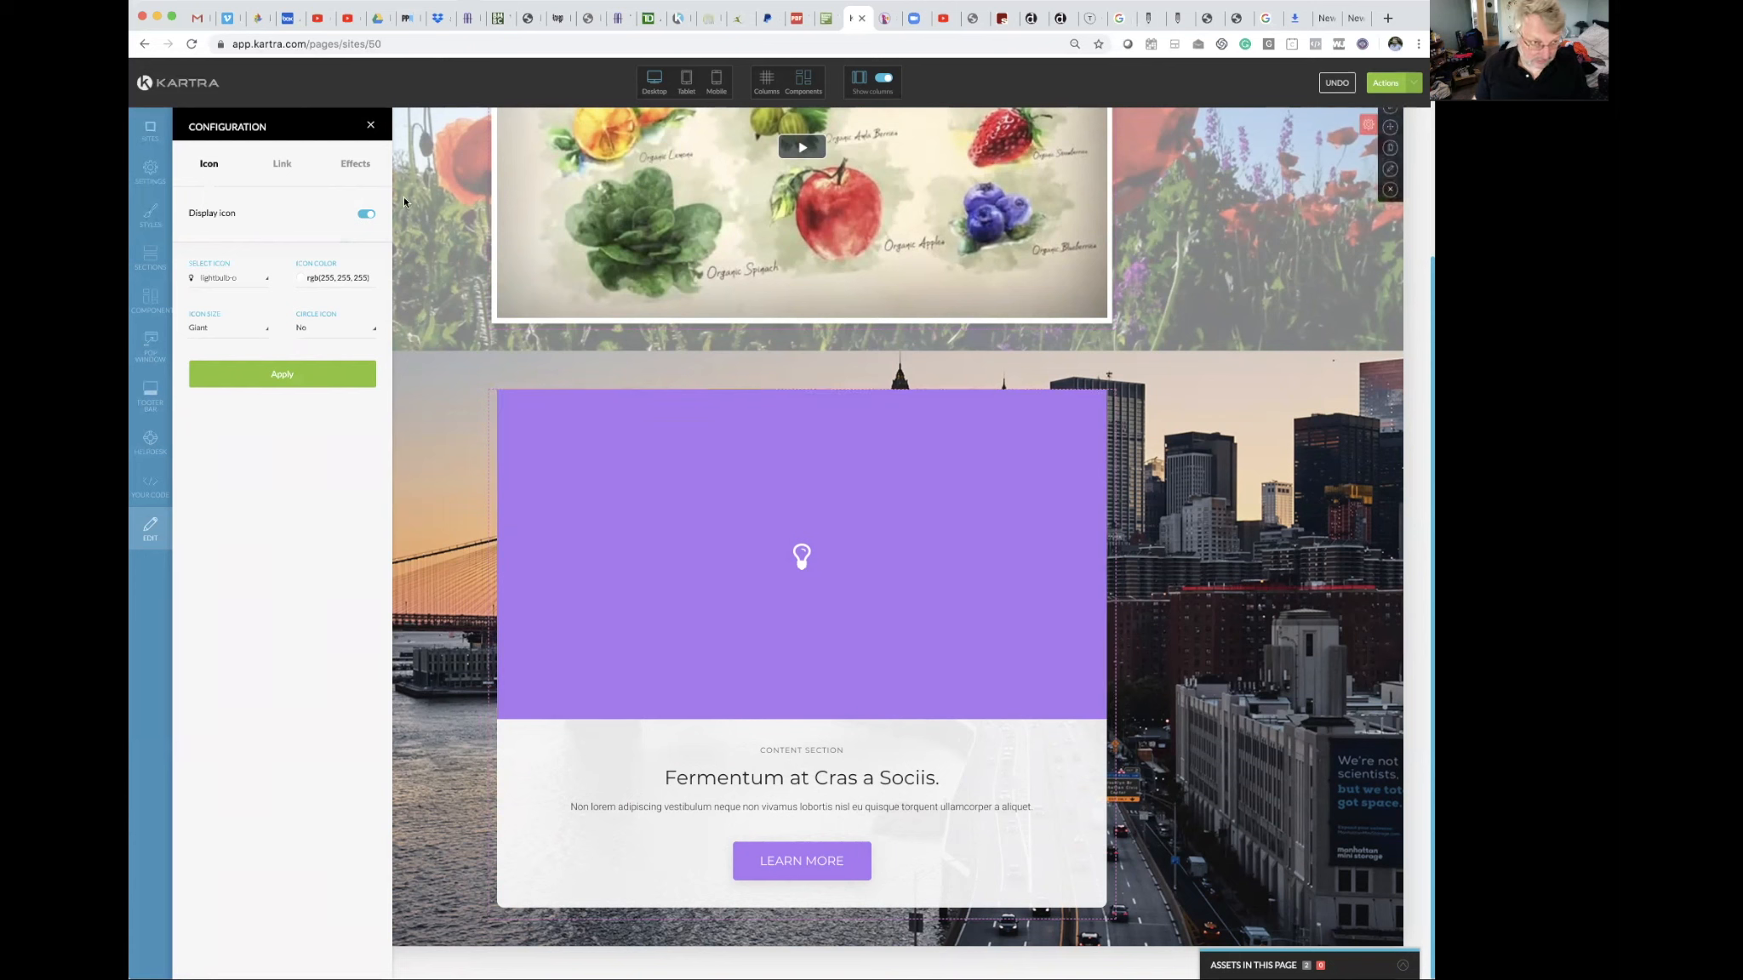
{"action": "left_click", "coordinate": [371, 128]}
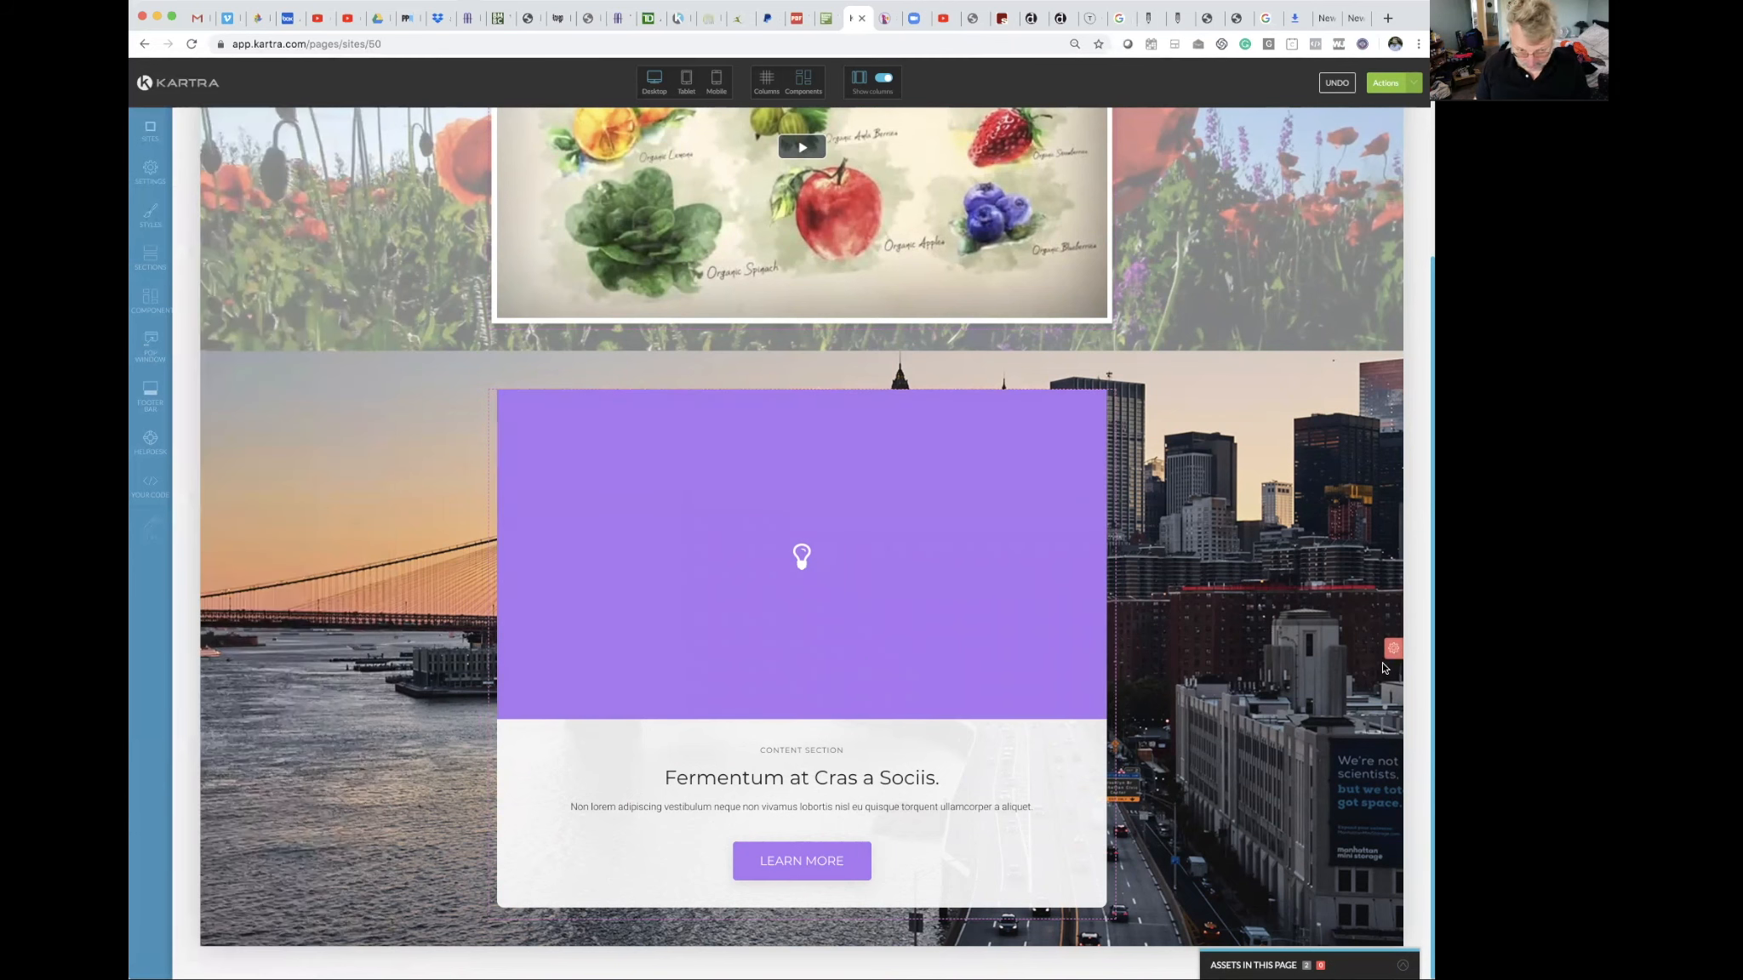
{"action": "mouse_move", "coordinate": [1394, 650]}
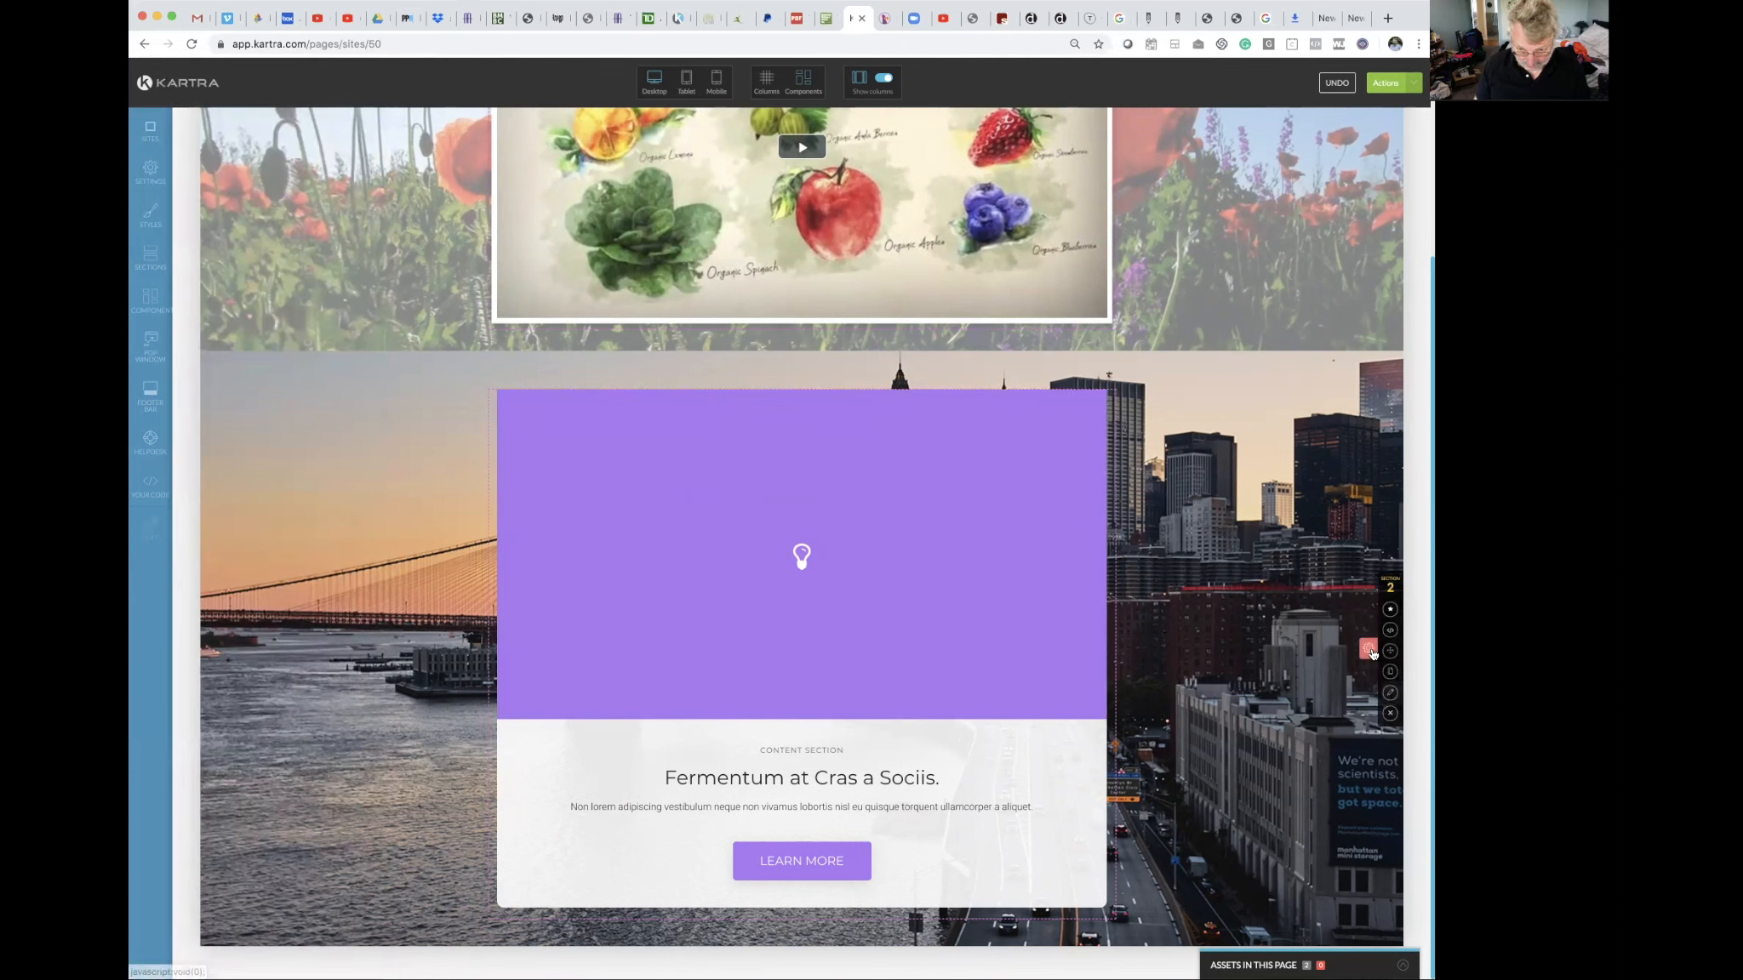
{"action": "left_click", "coordinate": [1391, 716]}
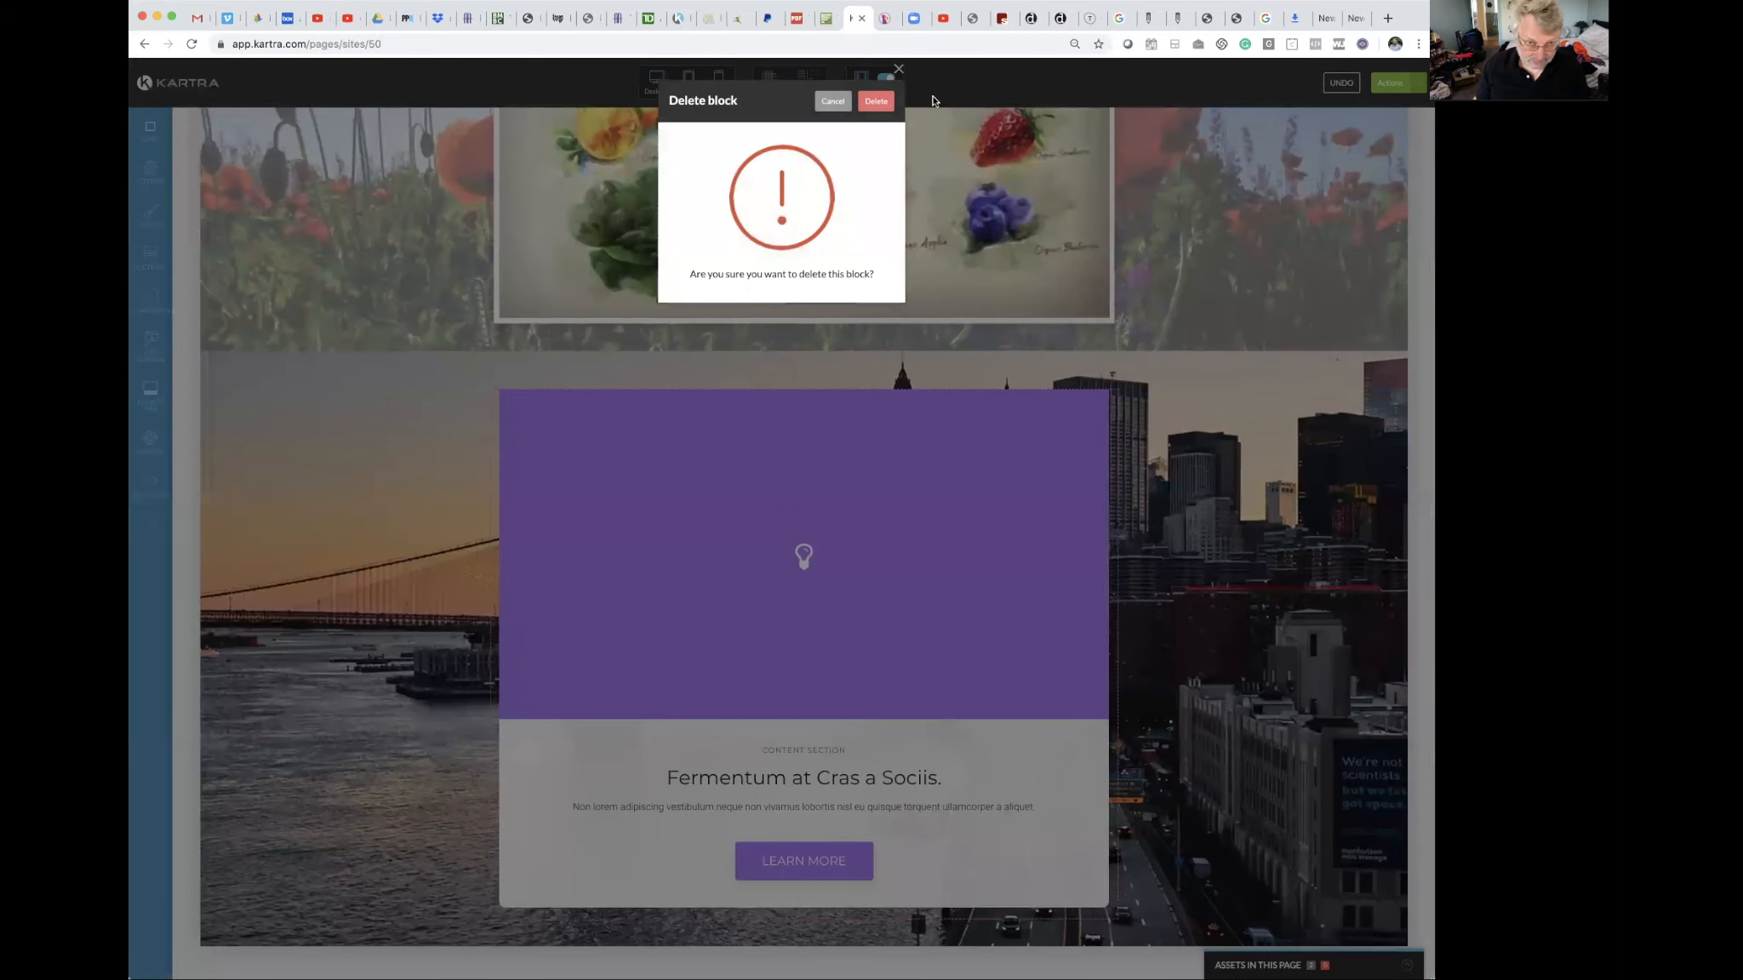
{"action": "left_click", "coordinate": [876, 102]}
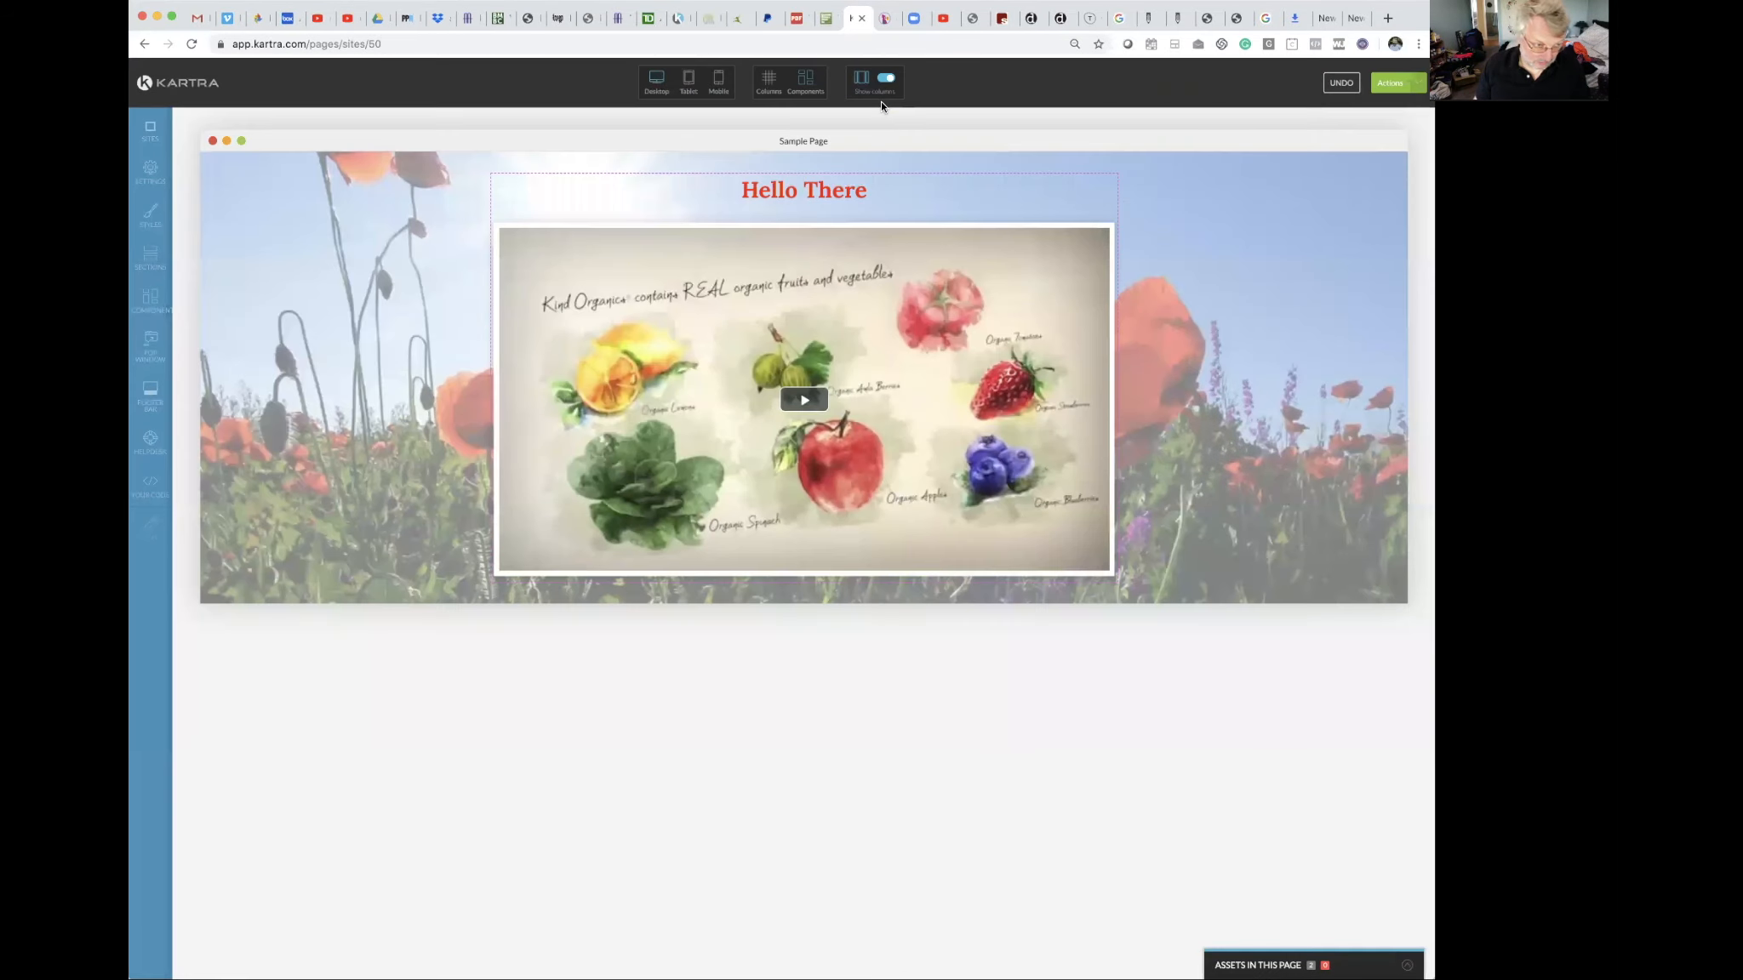
Insert the white "Our Features" block template with the central phone image from the Features category beneath the poppy section.
{"action": "left_click", "coordinate": [150, 266]}
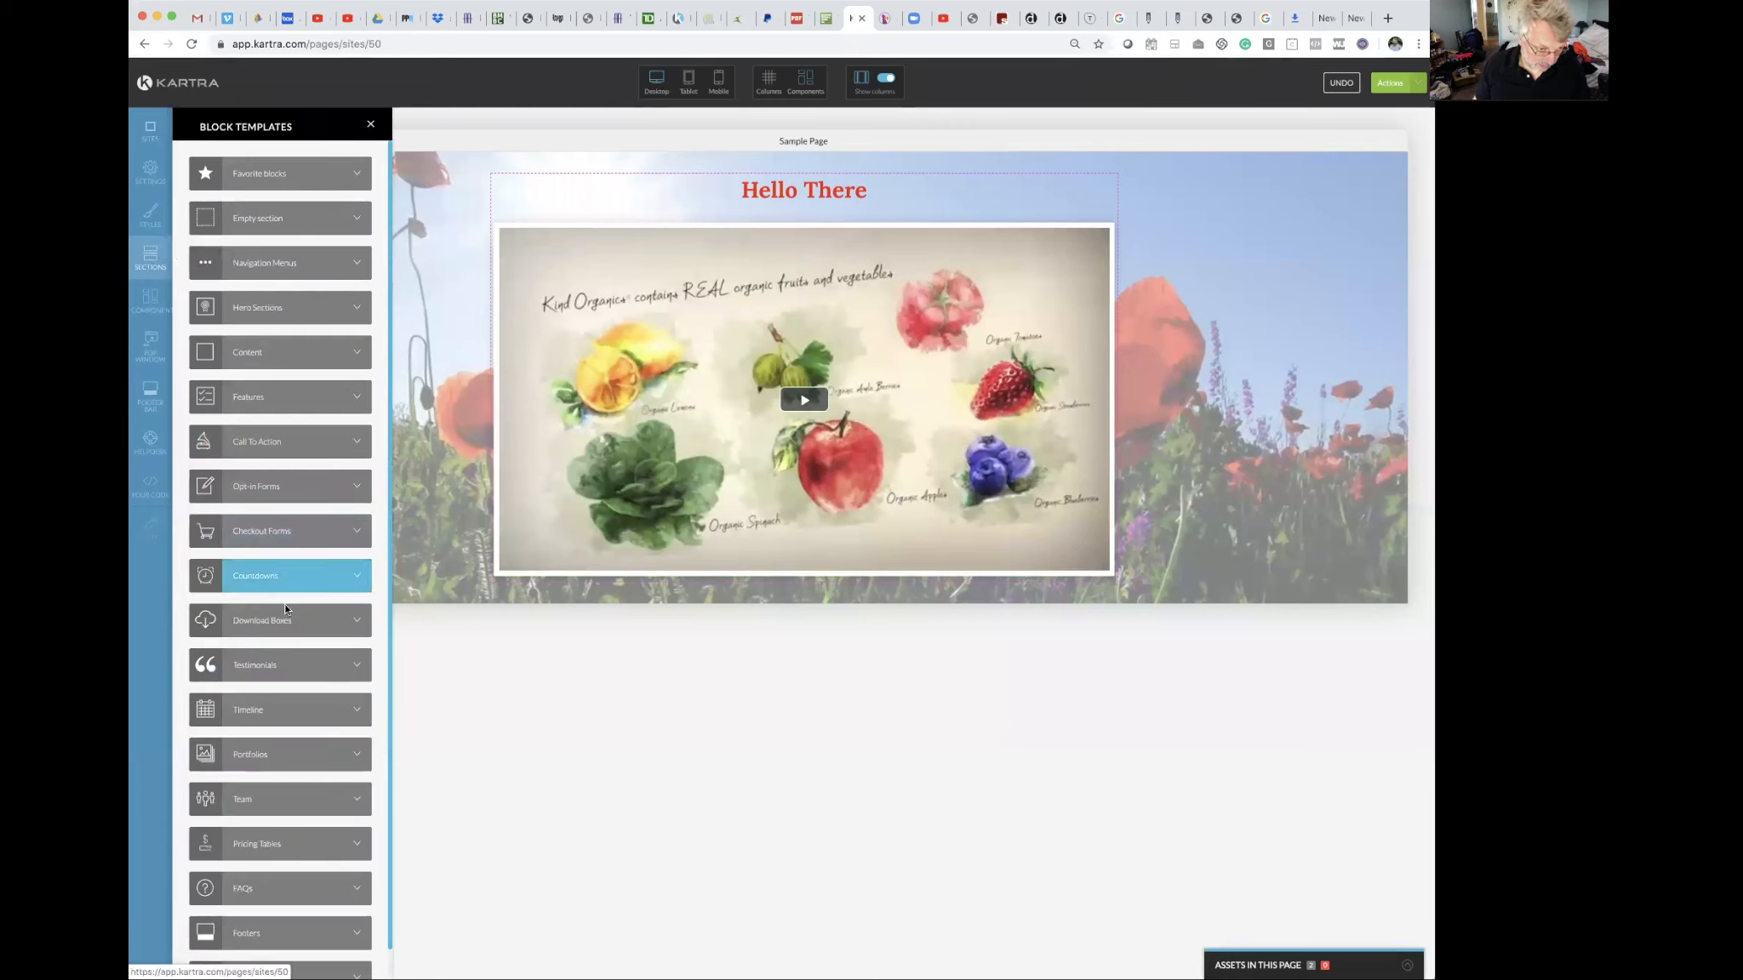
{"action": "scroll", "coordinate": [285, 606], "scroll_direction": "down", "scroll_amount": 1}
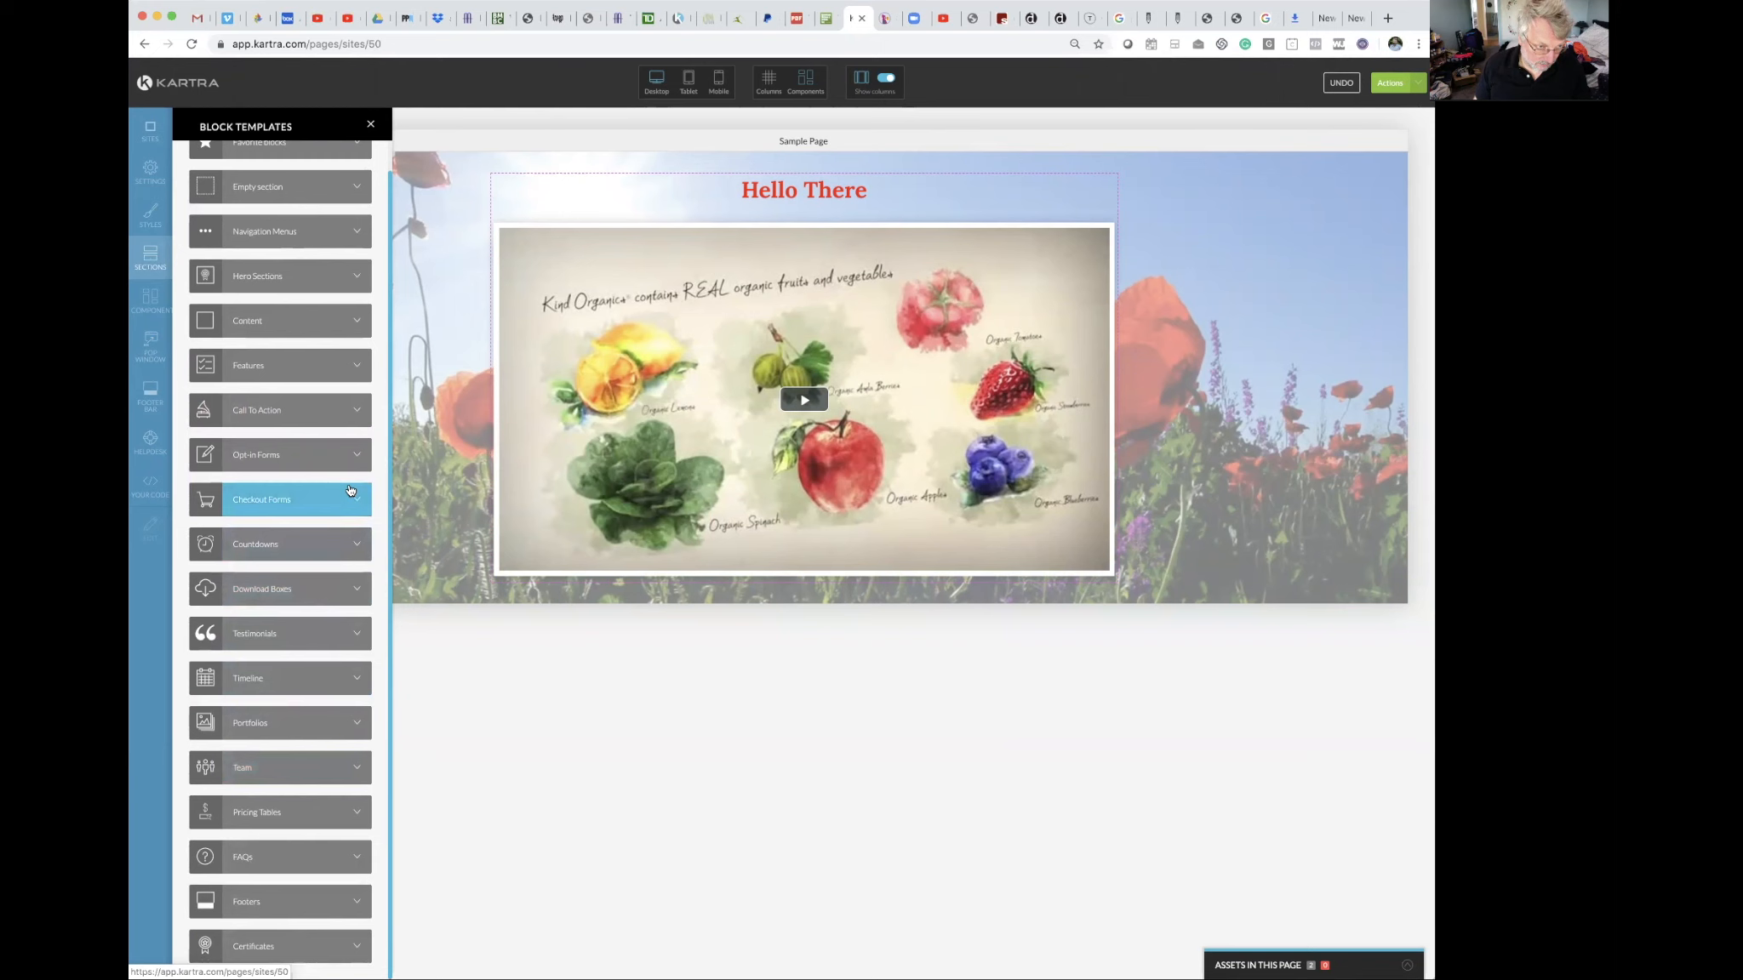
{"action": "left_click", "coordinate": [356, 365]}
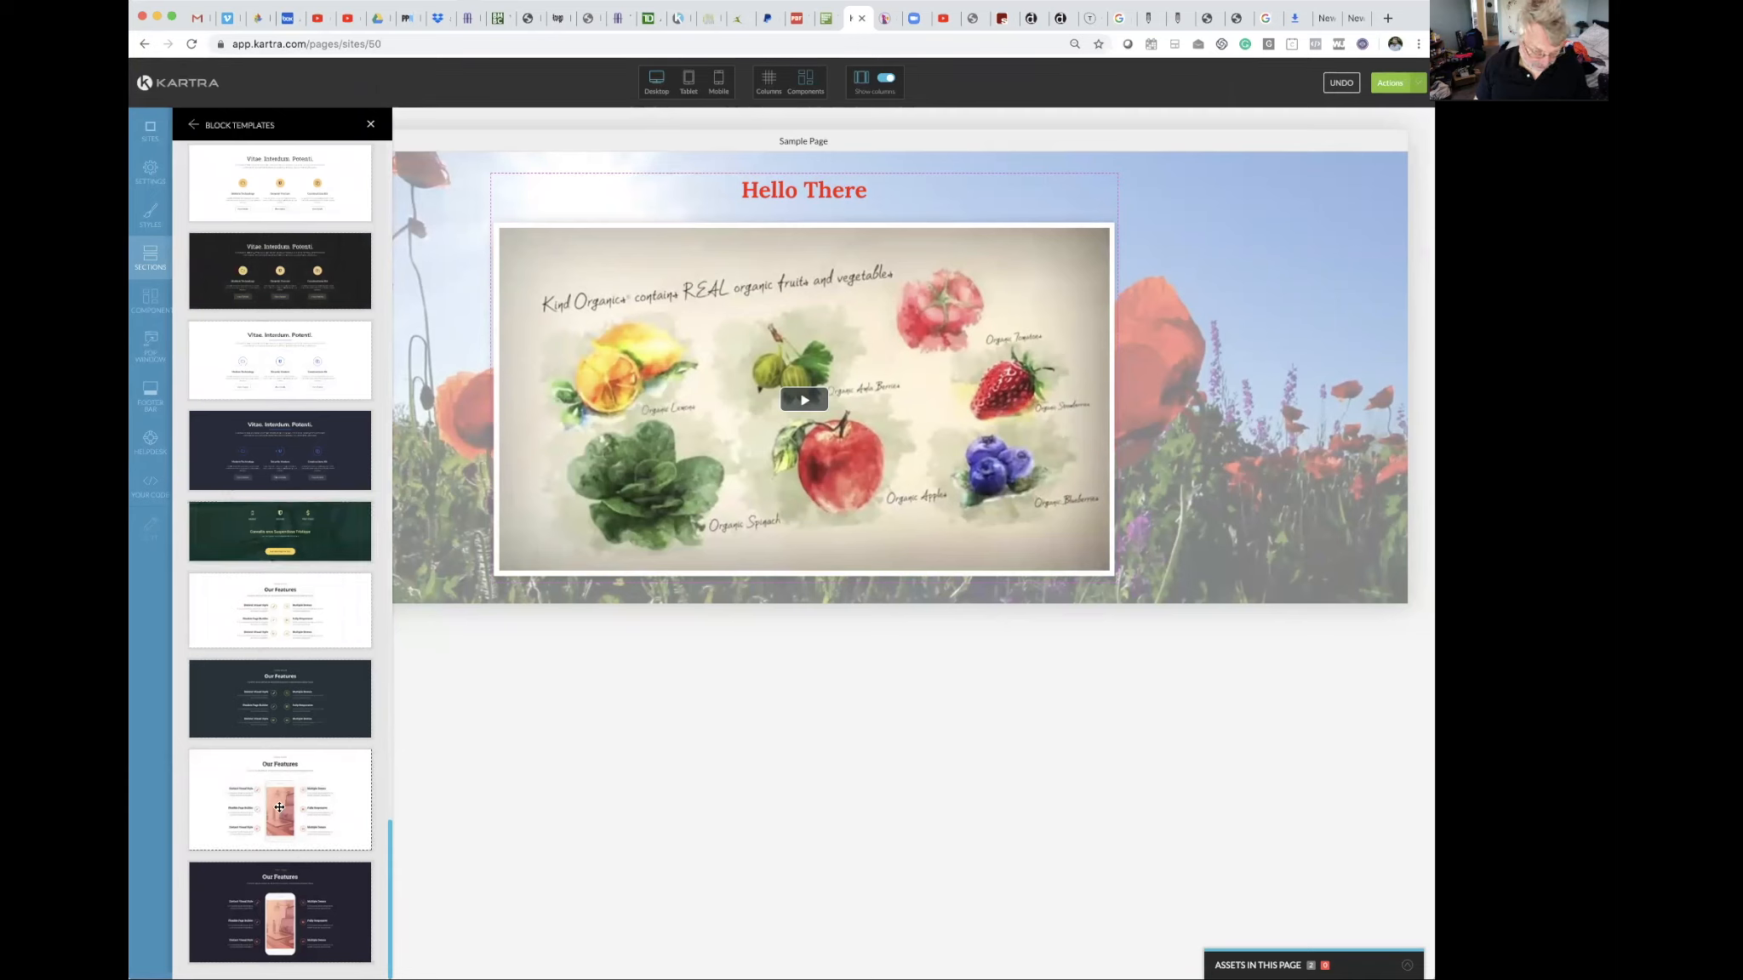
{"action": "left_click_drag", "start_coordinate": [402, 790], "coordinate": [822, 653]}
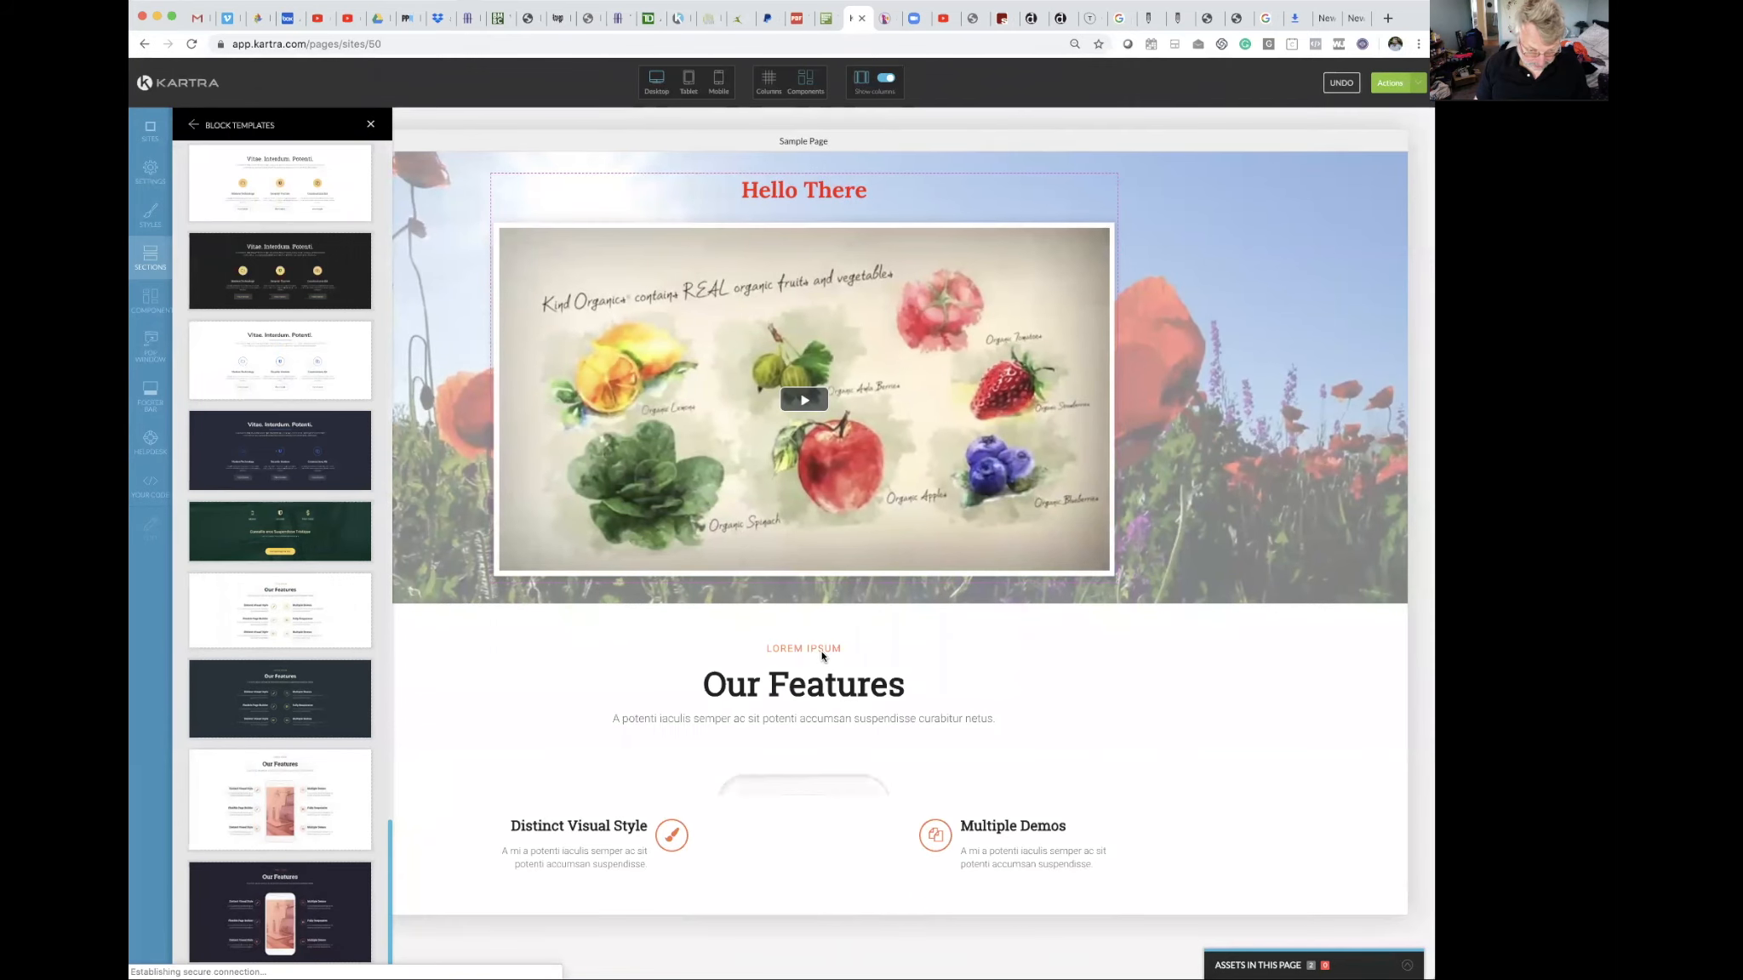
{"action": "scroll", "coordinate": [1045, 731], "scroll_direction": "down", "scroll_amount": 2}
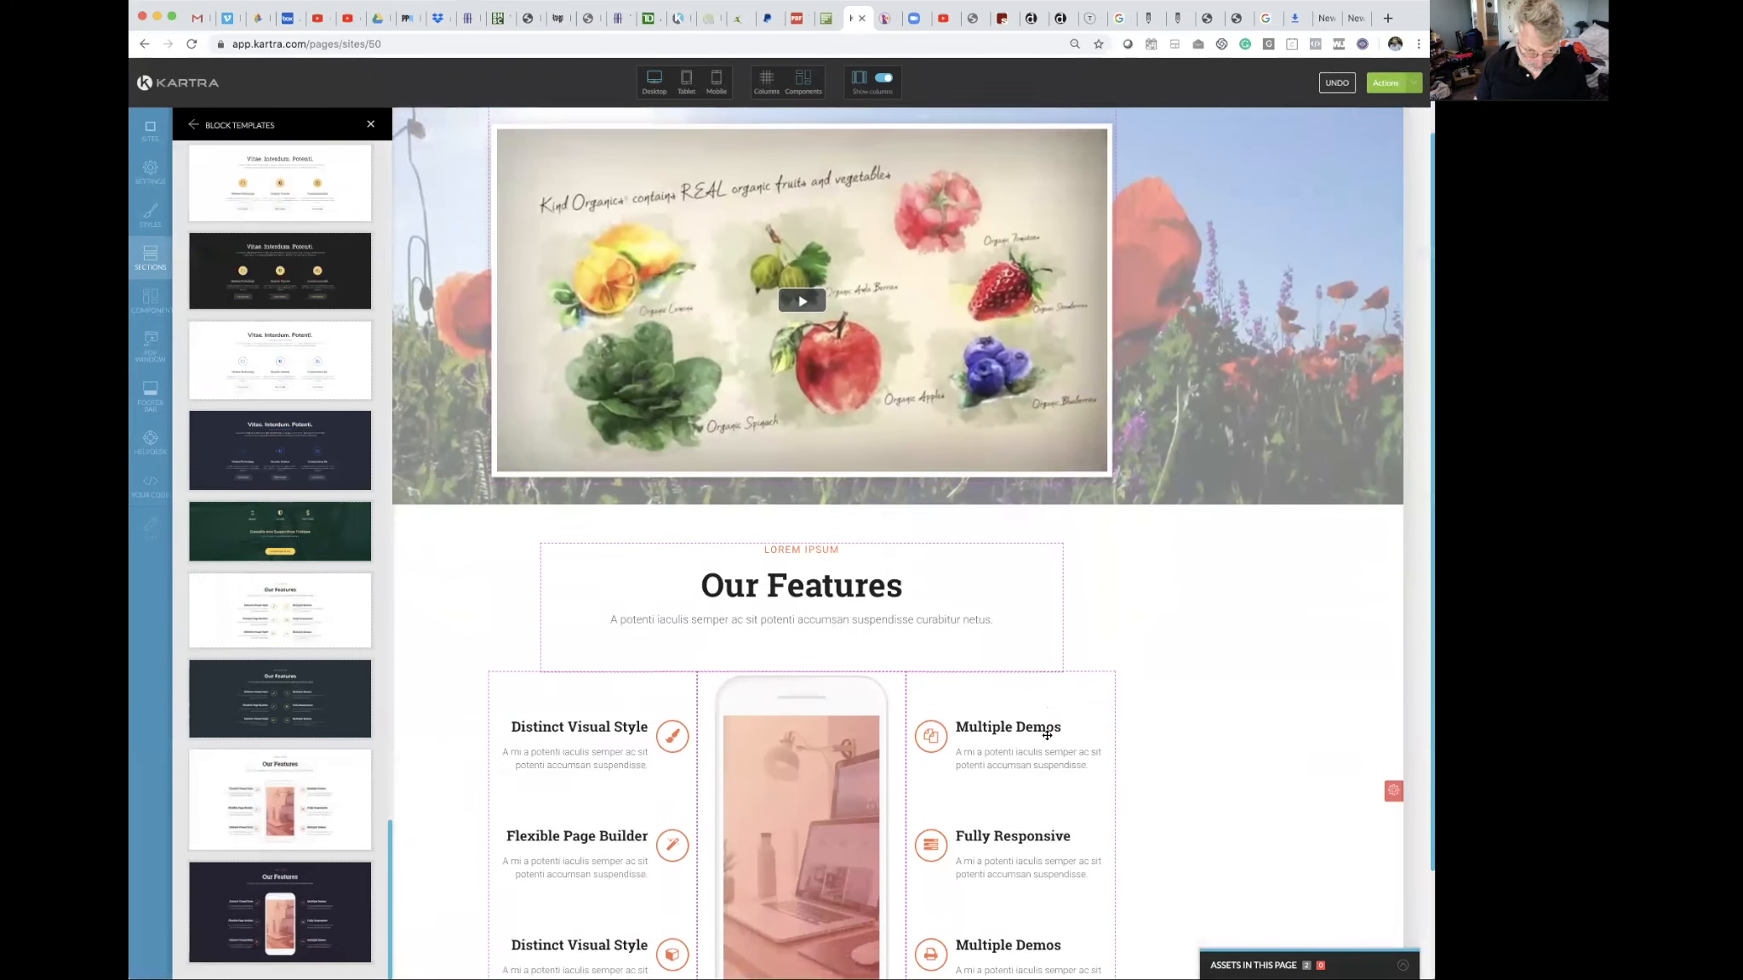
{"action": "scroll", "coordinate": [1047, 734], "scroll_direction": "down", "scroll_amount": 3}
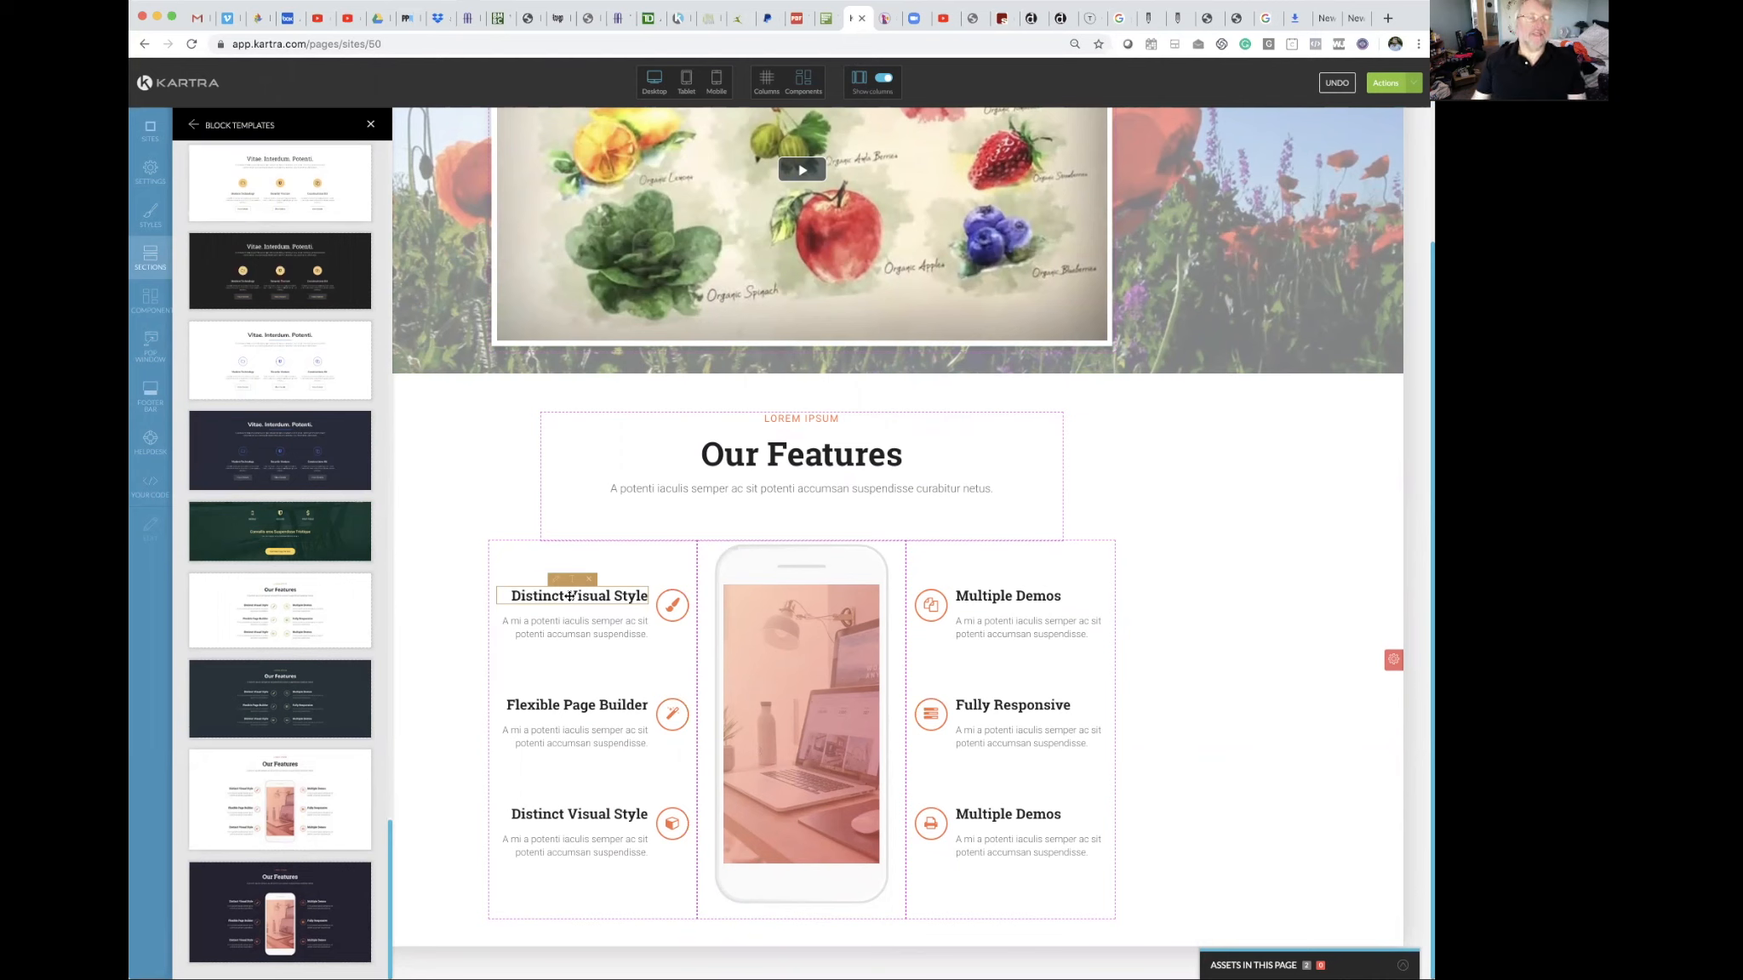
Change the icon beside the upper "Distinct Visual Style" feature to the music icon and apply it.
{"action": "left_click", "coordinate": [672, 592]}
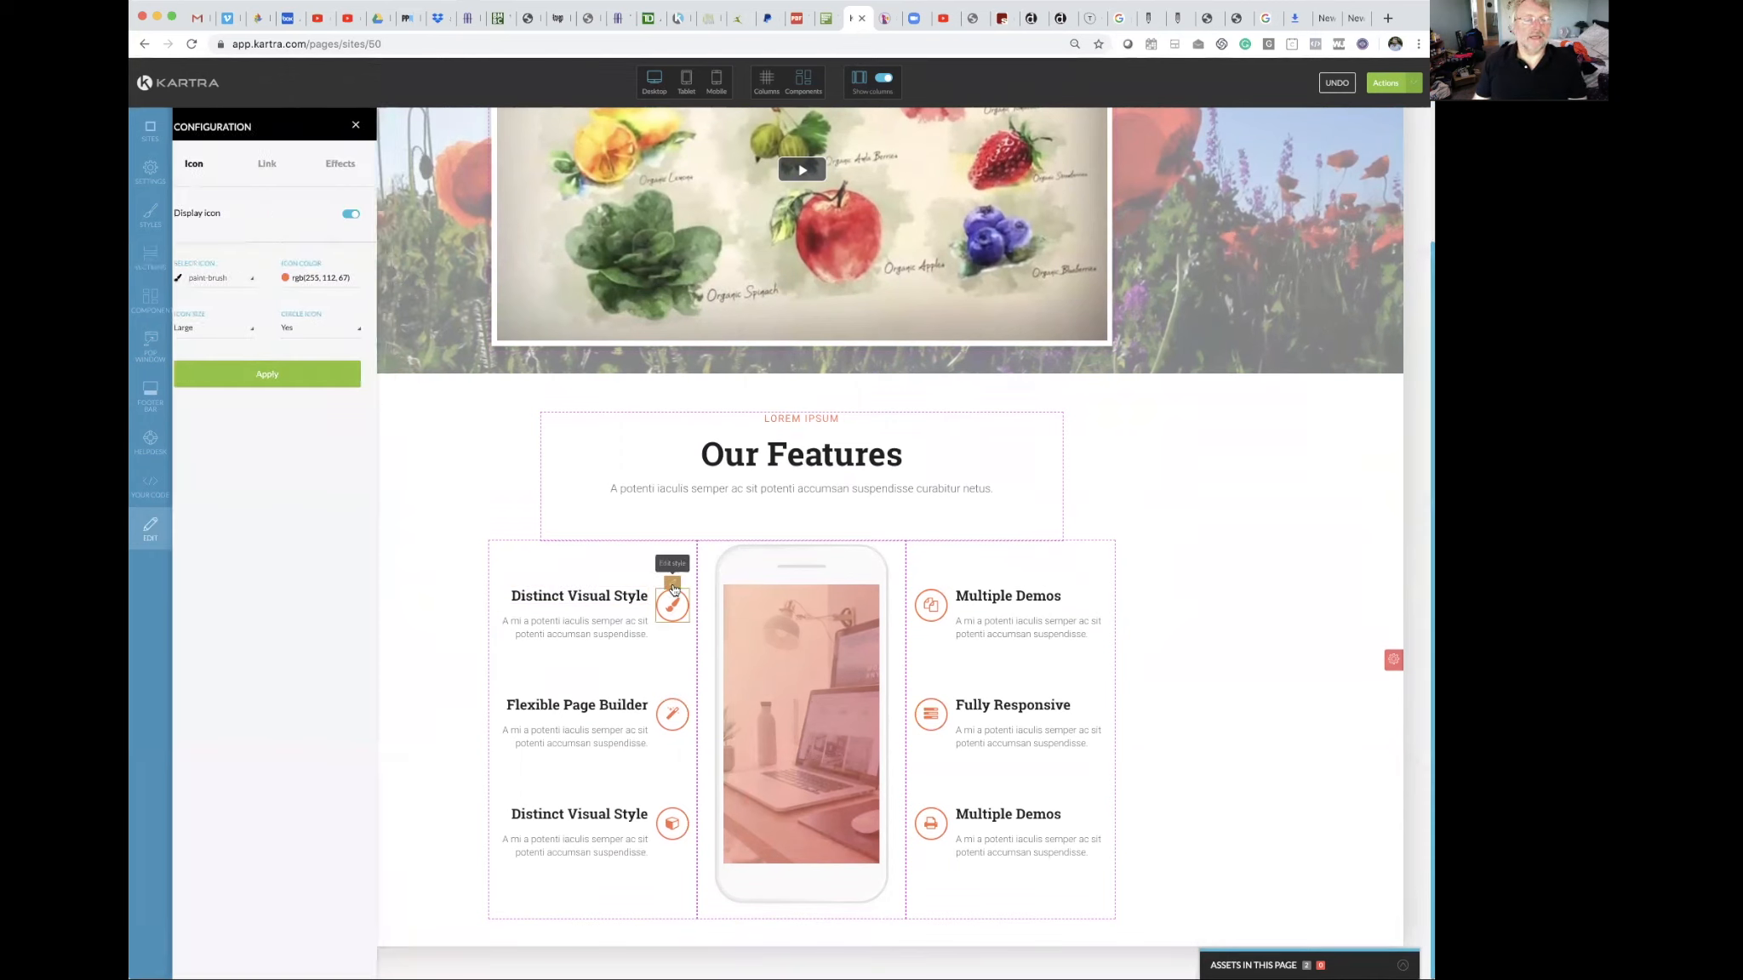
{"action": "left_click", "coordinate": [268, 284]}
{"action": "scroll", "coordinate": [255, 433], "scroll_direction": "up", "scroll_amount": 3}
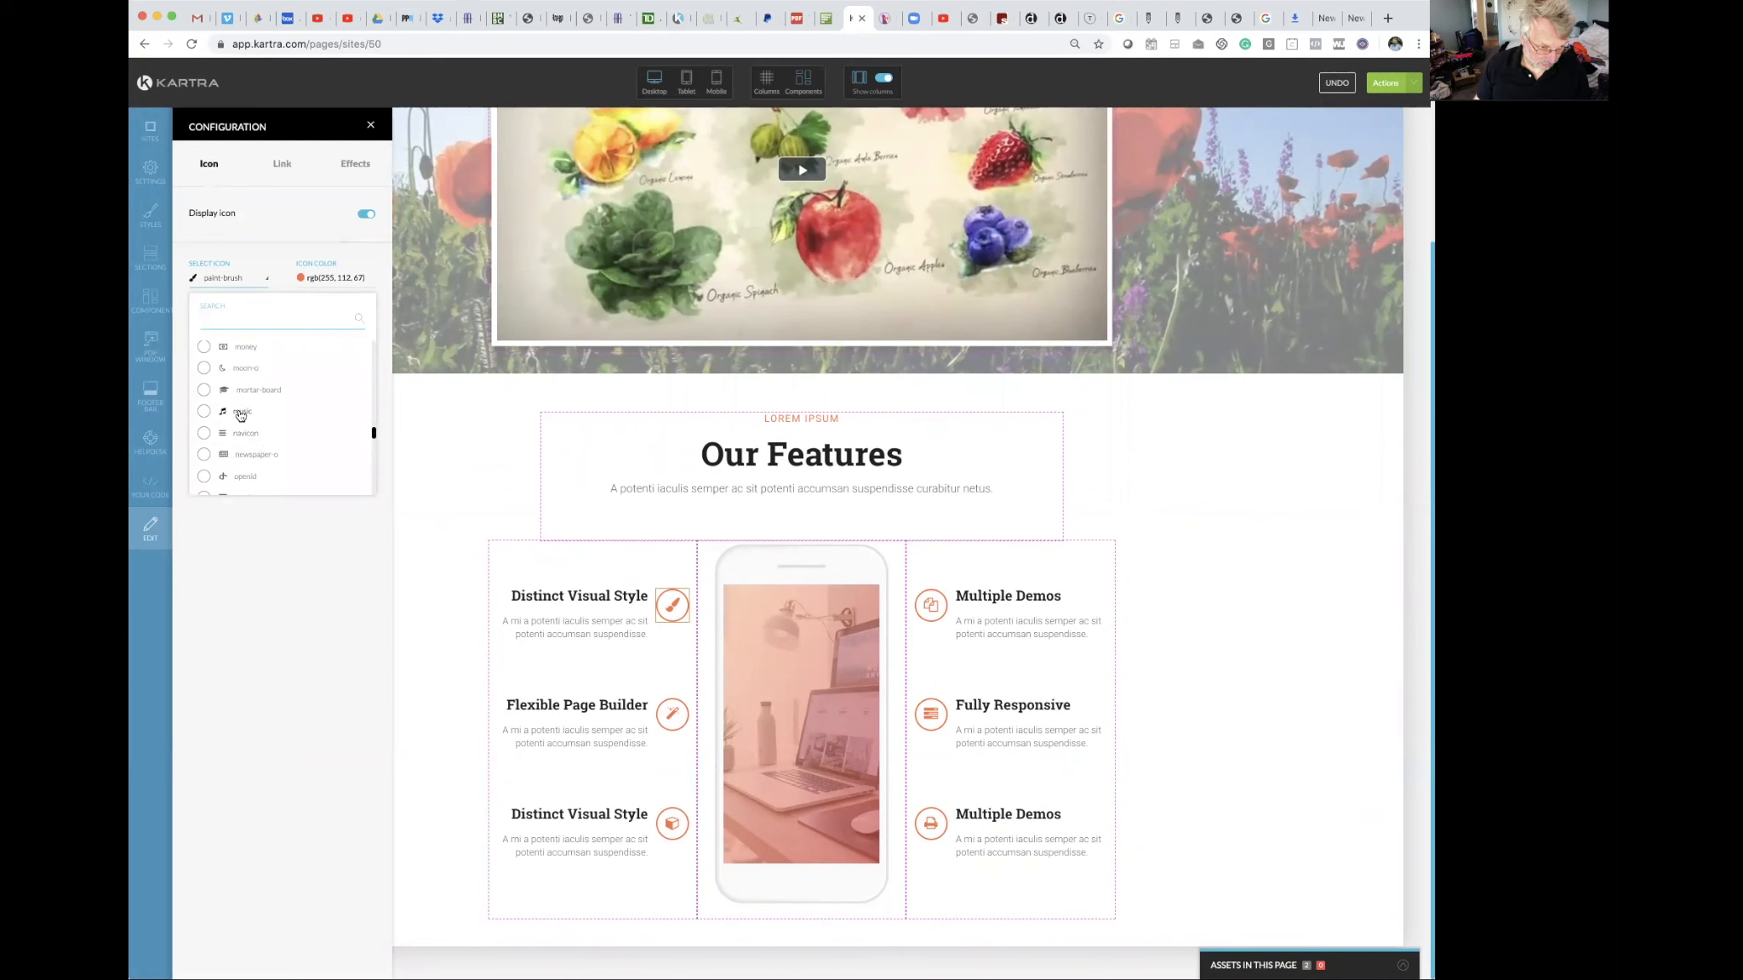
{"action": "left_click", "coordinate": [240, 413]}
{"action": "left_click", "coordinate": [274, 376]}
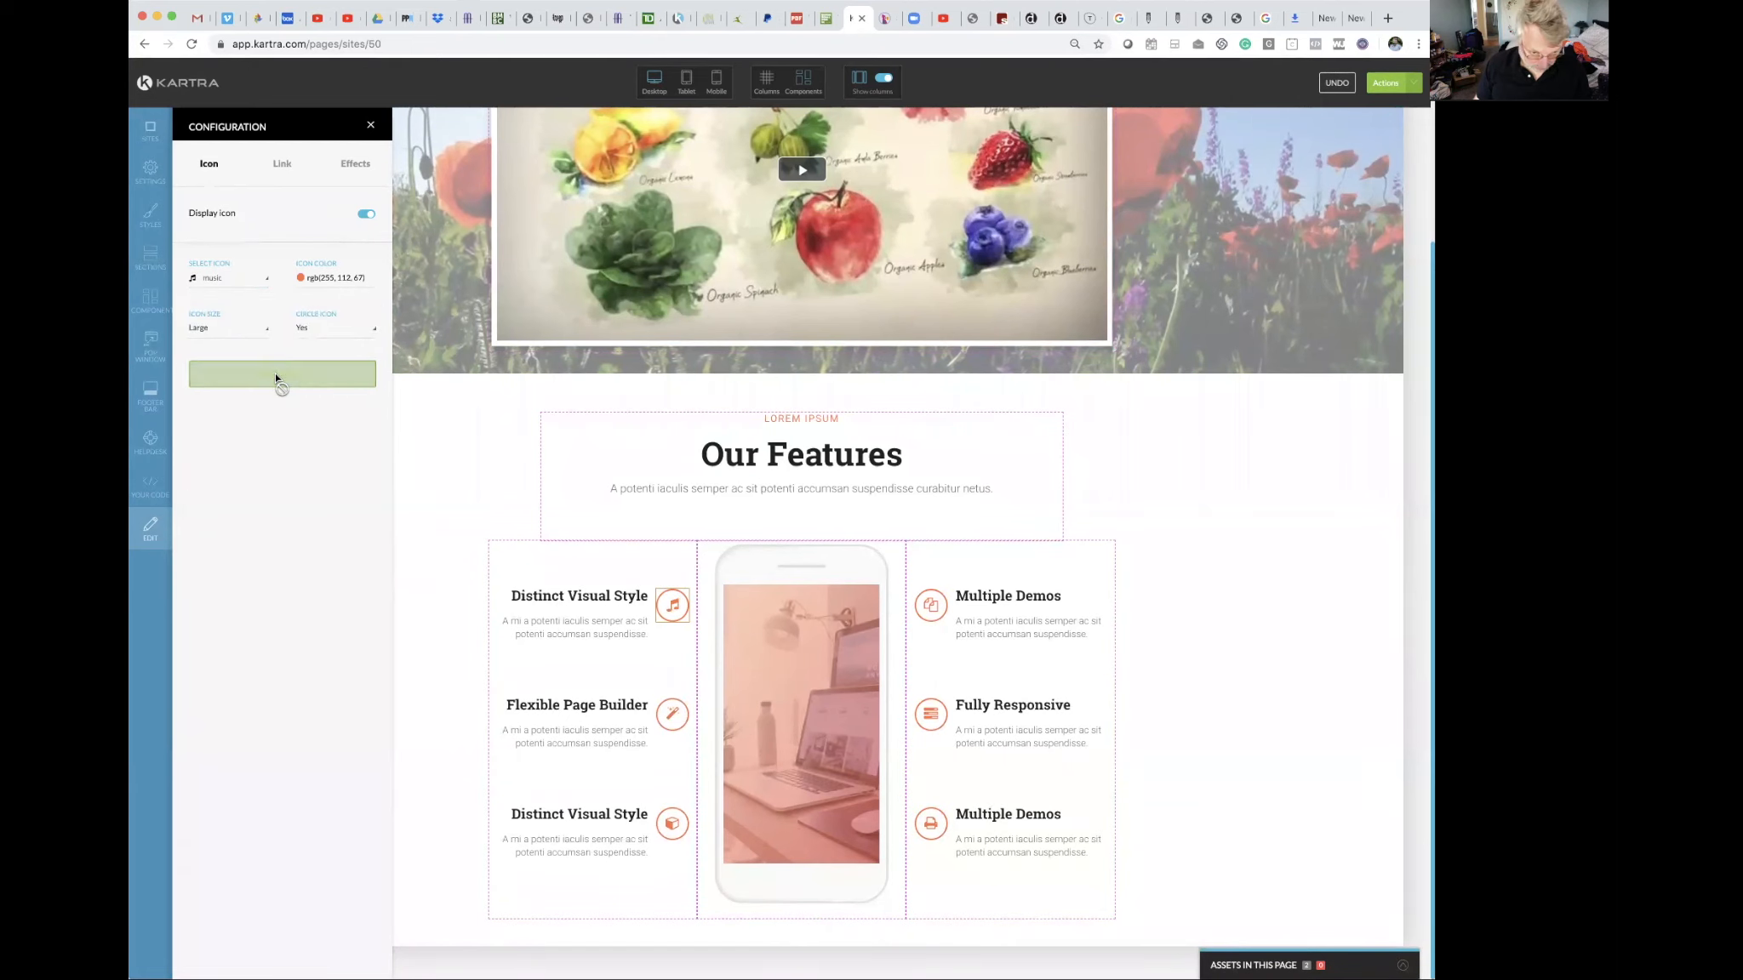
Set the music icon's color to the dark blue rgb(60, 34, 192), copy that color value, and apply the change.
{"action": "left_click", "coordinate": [344, 279]}
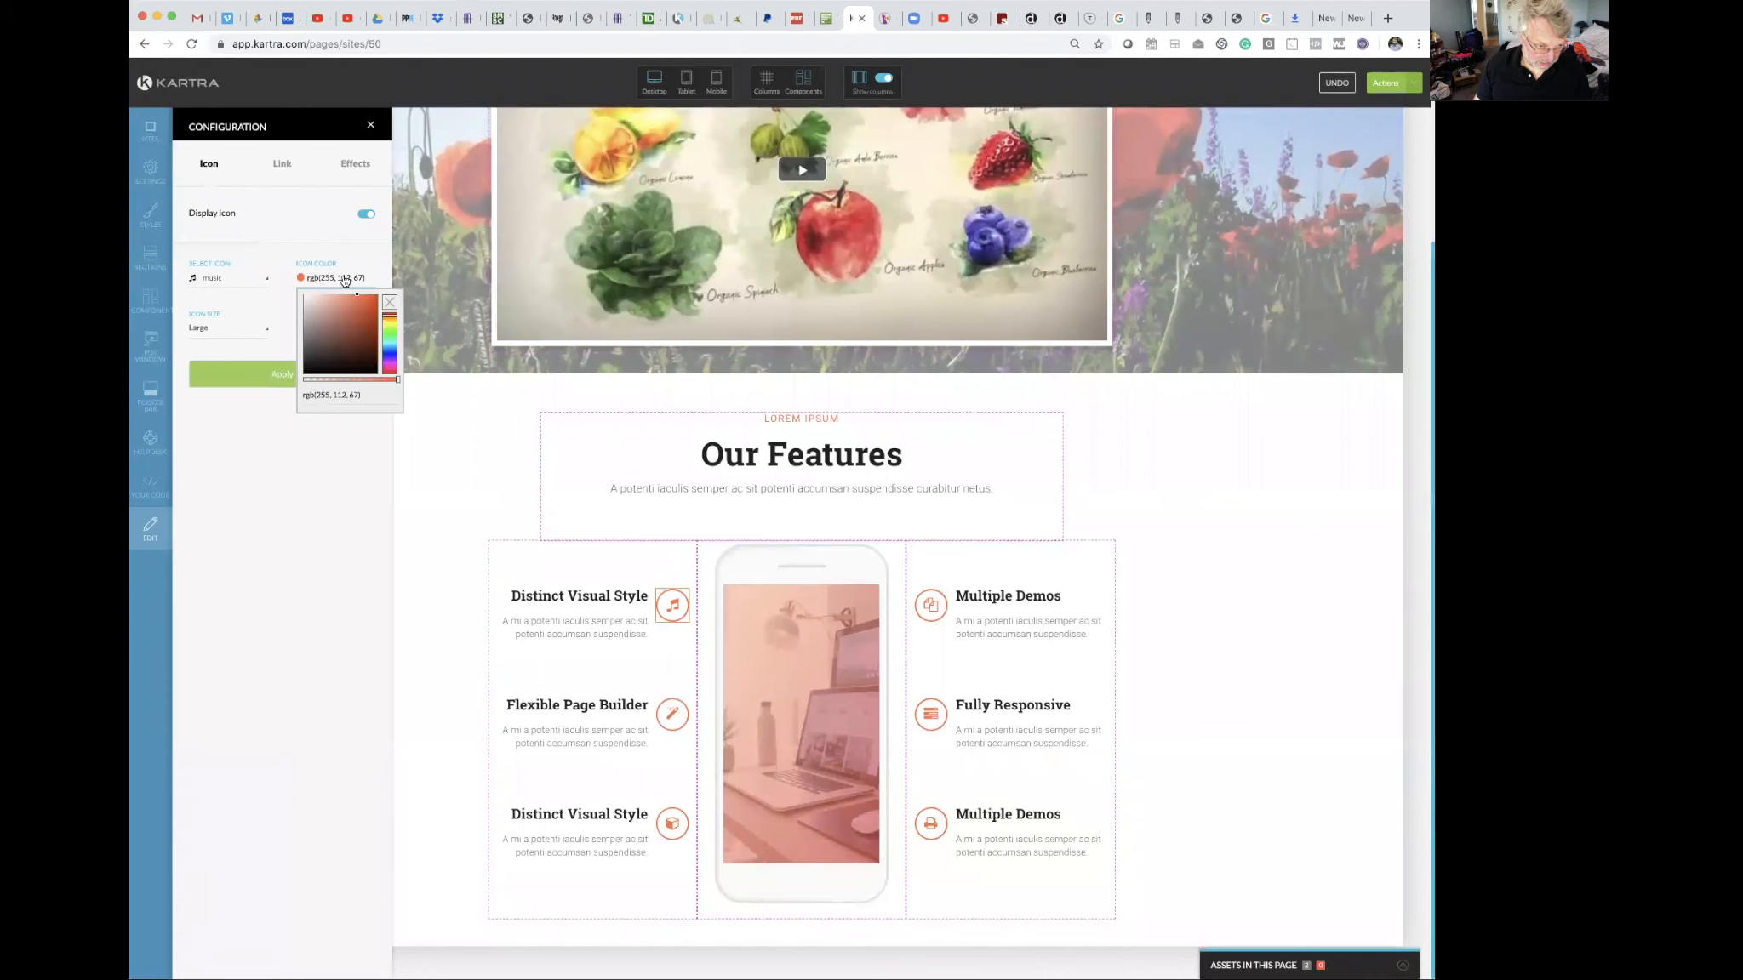
{"action": "left_click", "coordinate": [389, 359]}
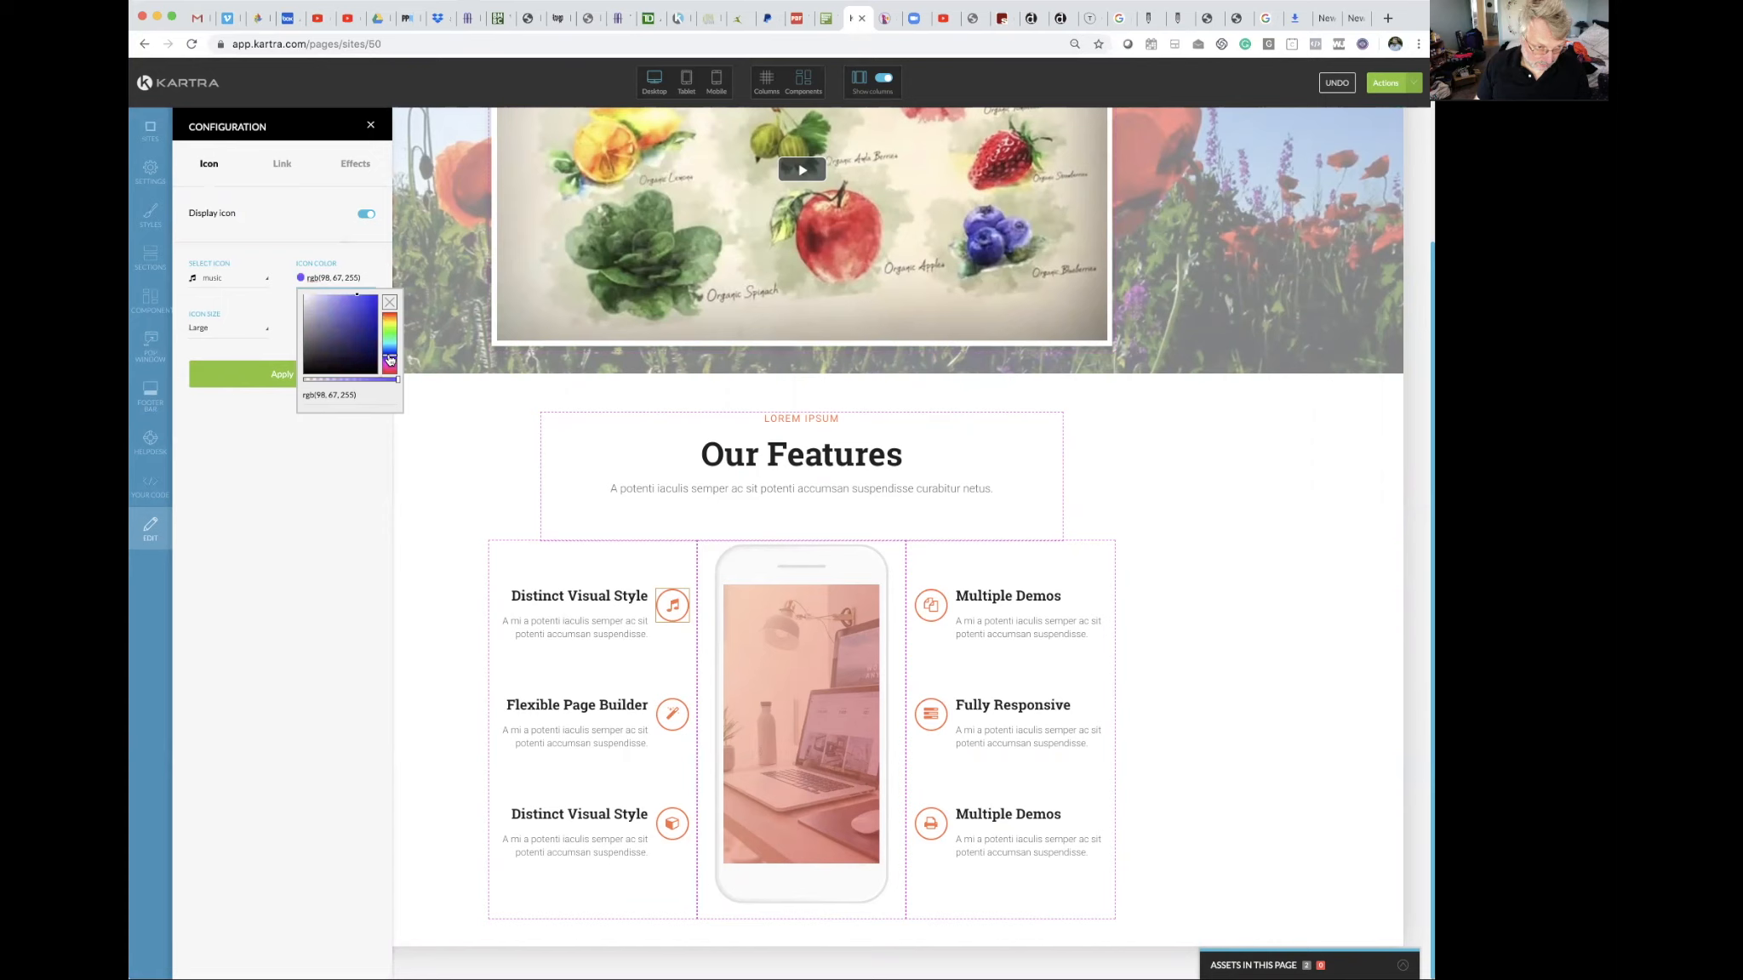
{"action": "left_click", "coordinate": [294, 392]}
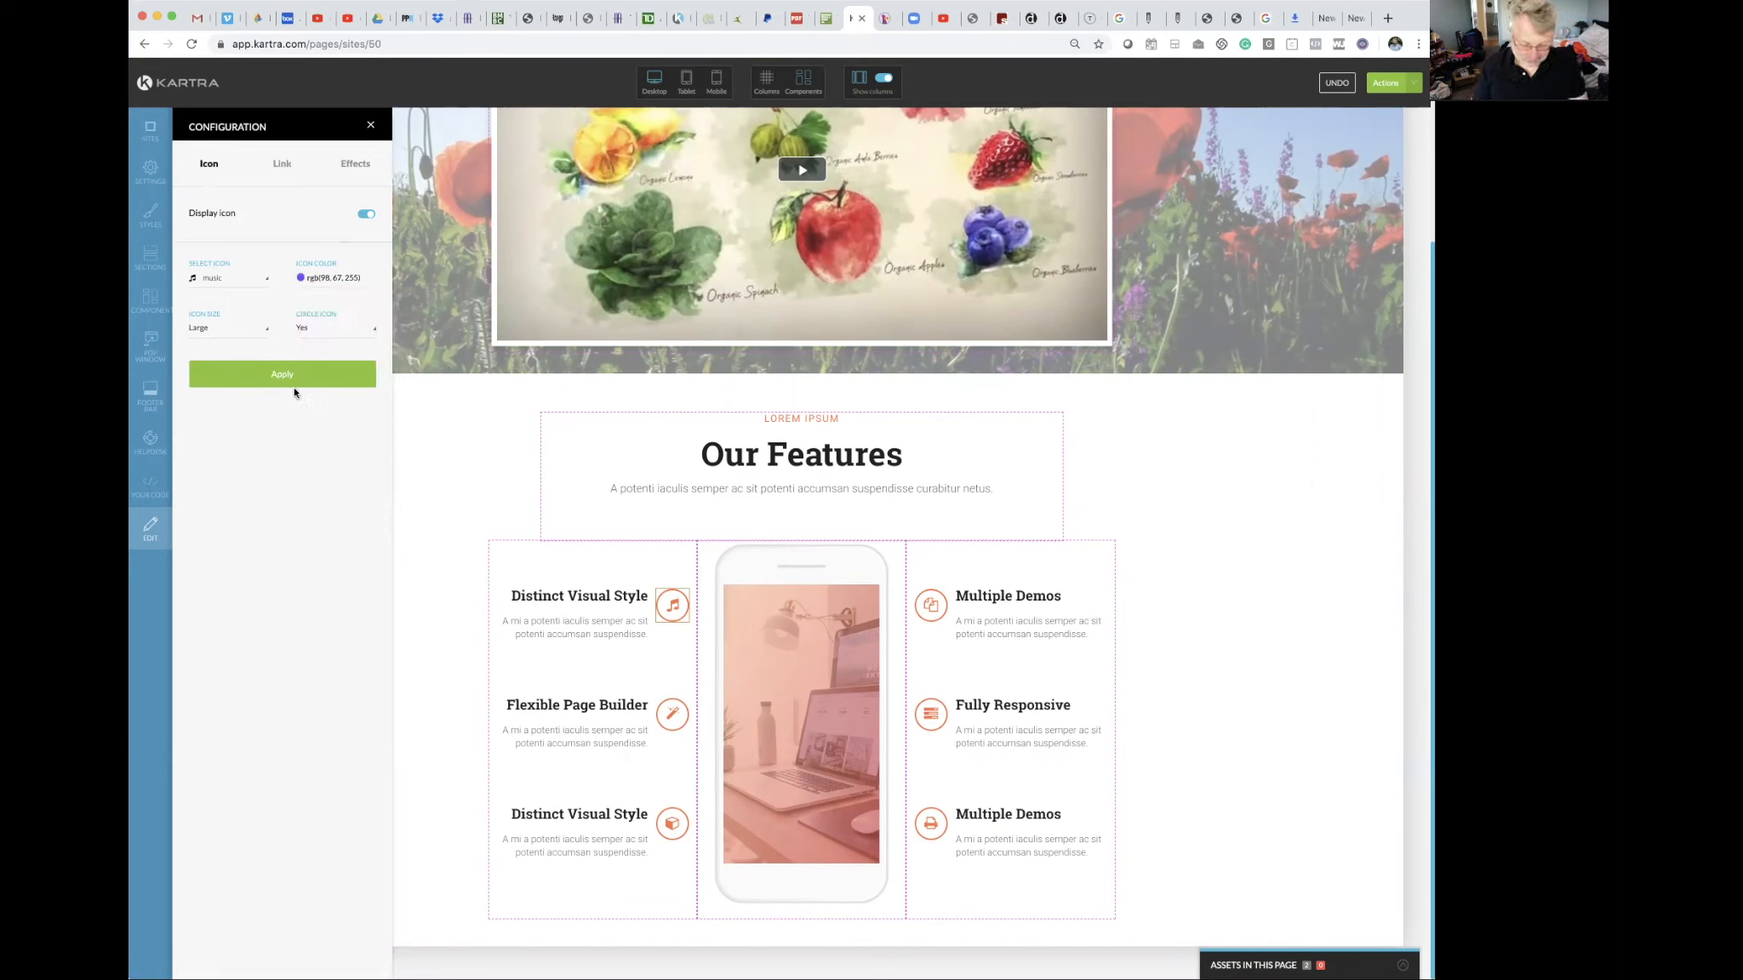
{"action": "left_click", "coordinate": [331, 283]}
{"action": "left_click_drag", "start_coordinate": [359, 394], "coordinate": [299, 403]}
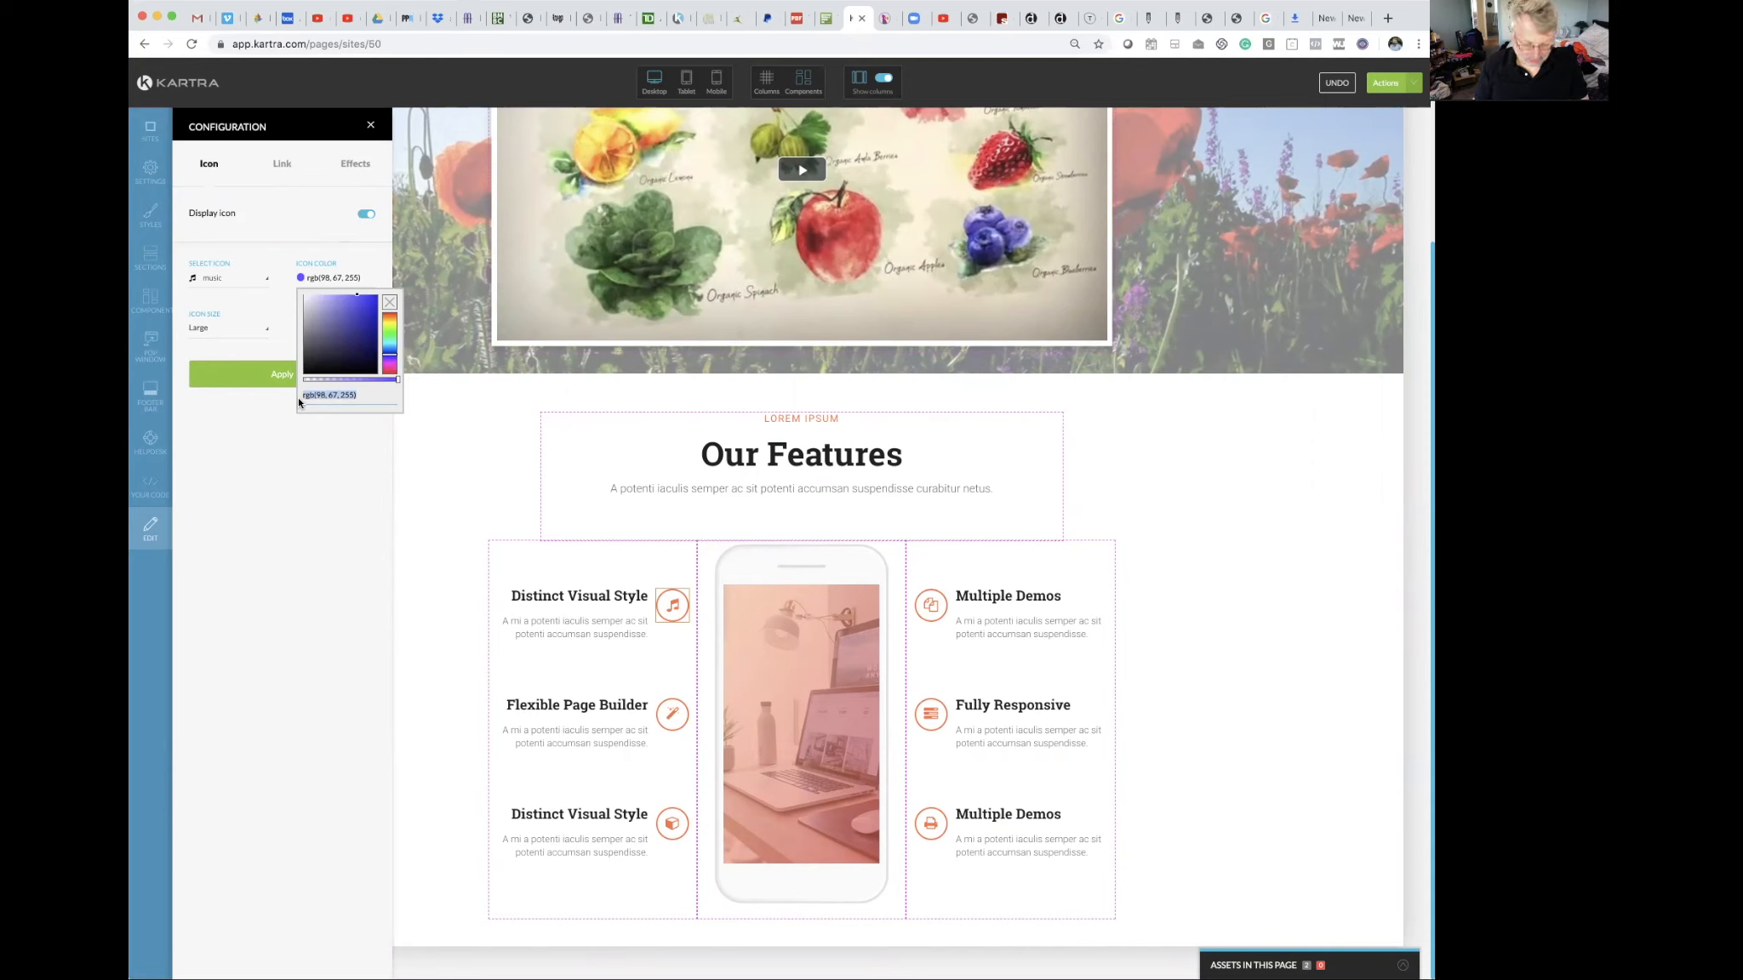
{"action": "left_click", "coordinate": [364, 315]}
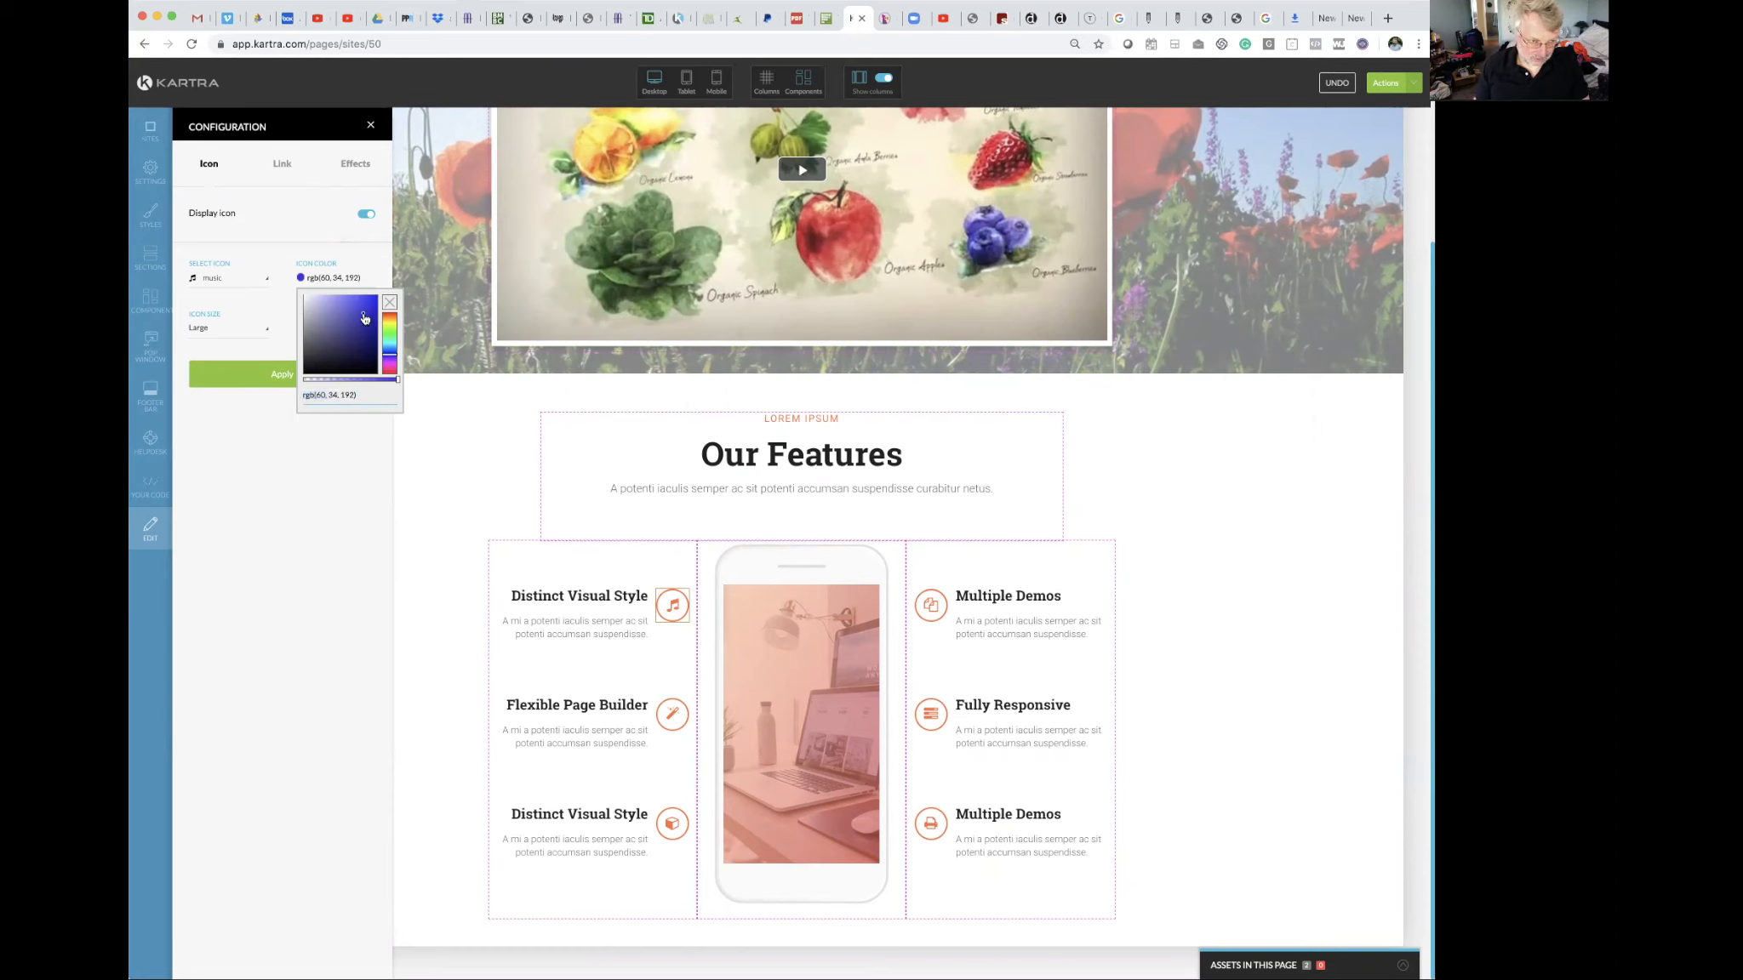
{"action": "left_click_drag", "start_coordinate": [356, 392], "coordinate": [299, 398]}
{"action": "key", "text": "super+c"}
{"action": "left_click", "coordinate": [247, 376]}
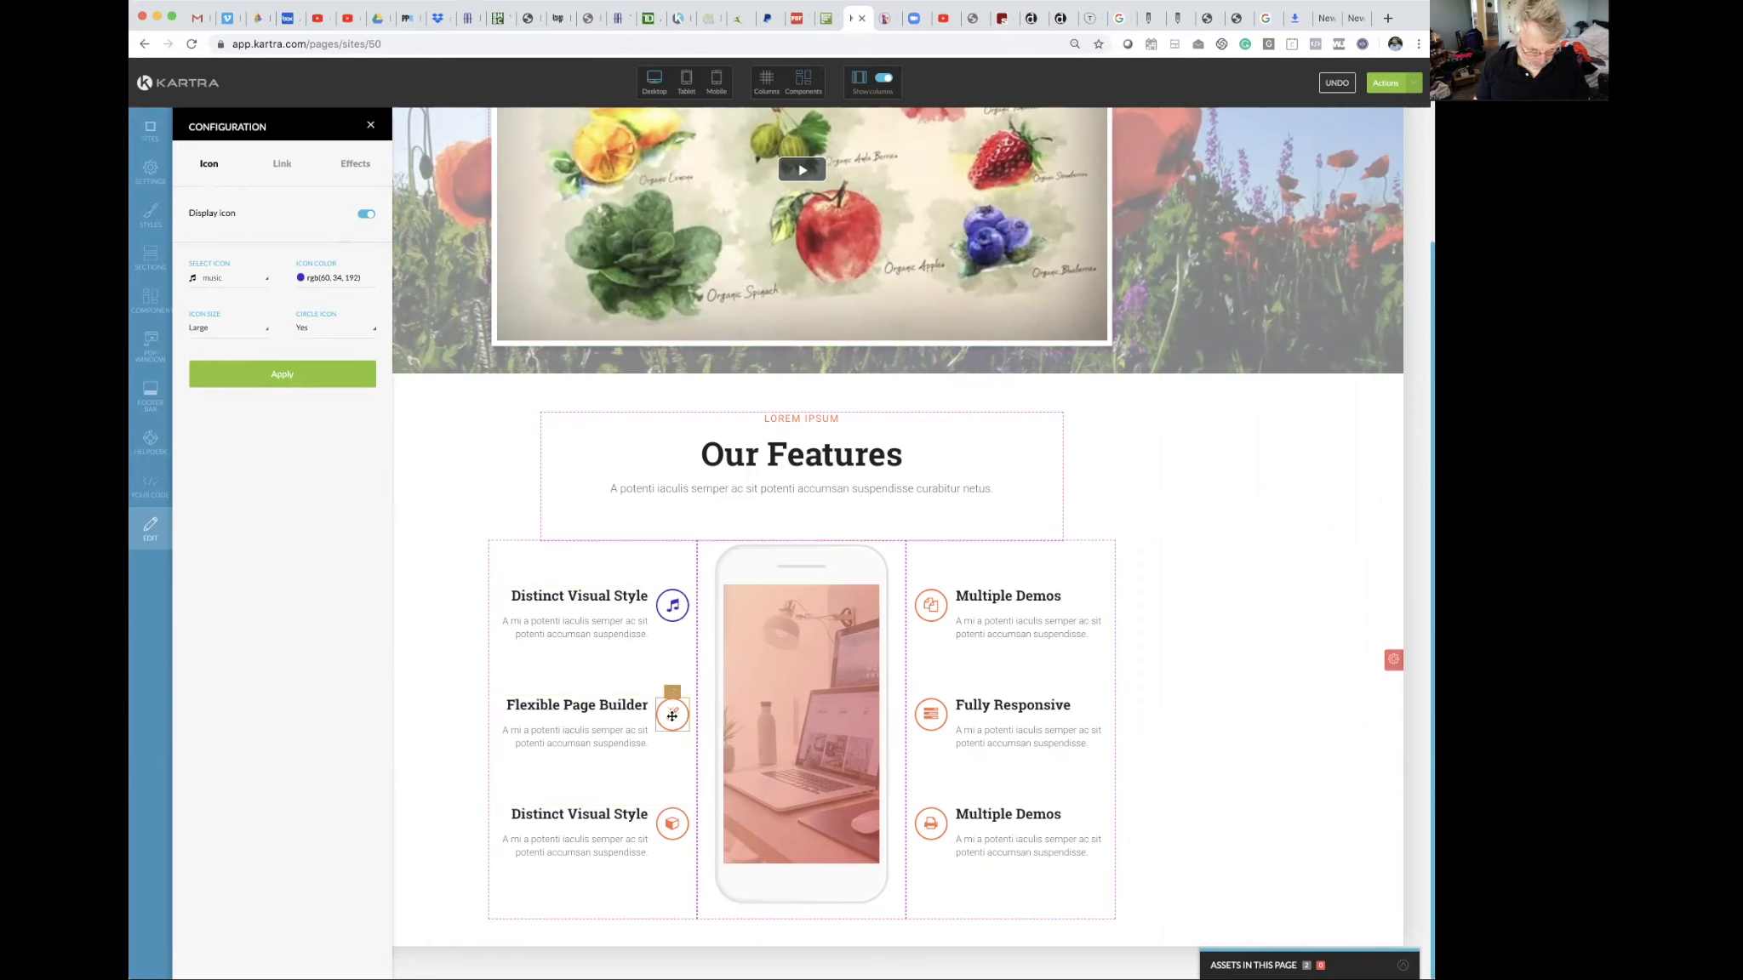
Set the "Flexible Page Builder" wand icon's color to the copied rgb(60, 34, 192), apply it, and close the configuration.
{"action": "left_click", "coordinate": [672, 694]}
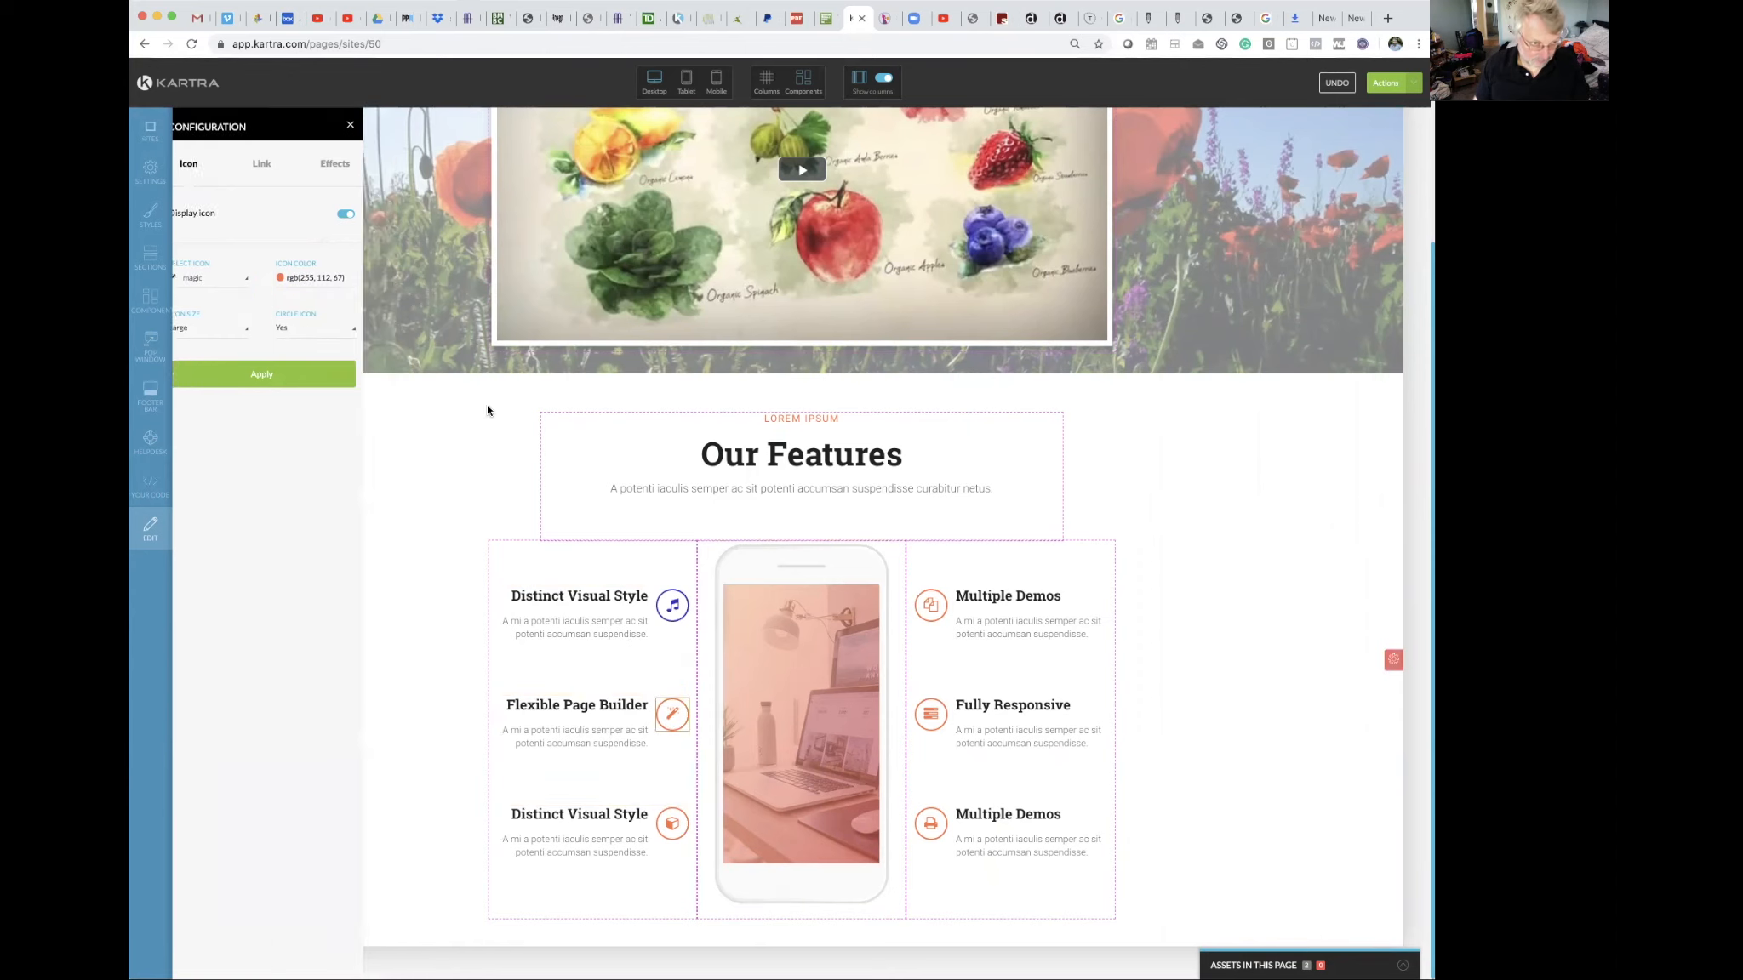
{"action": "left_click", "coordinate": [355, 279]}
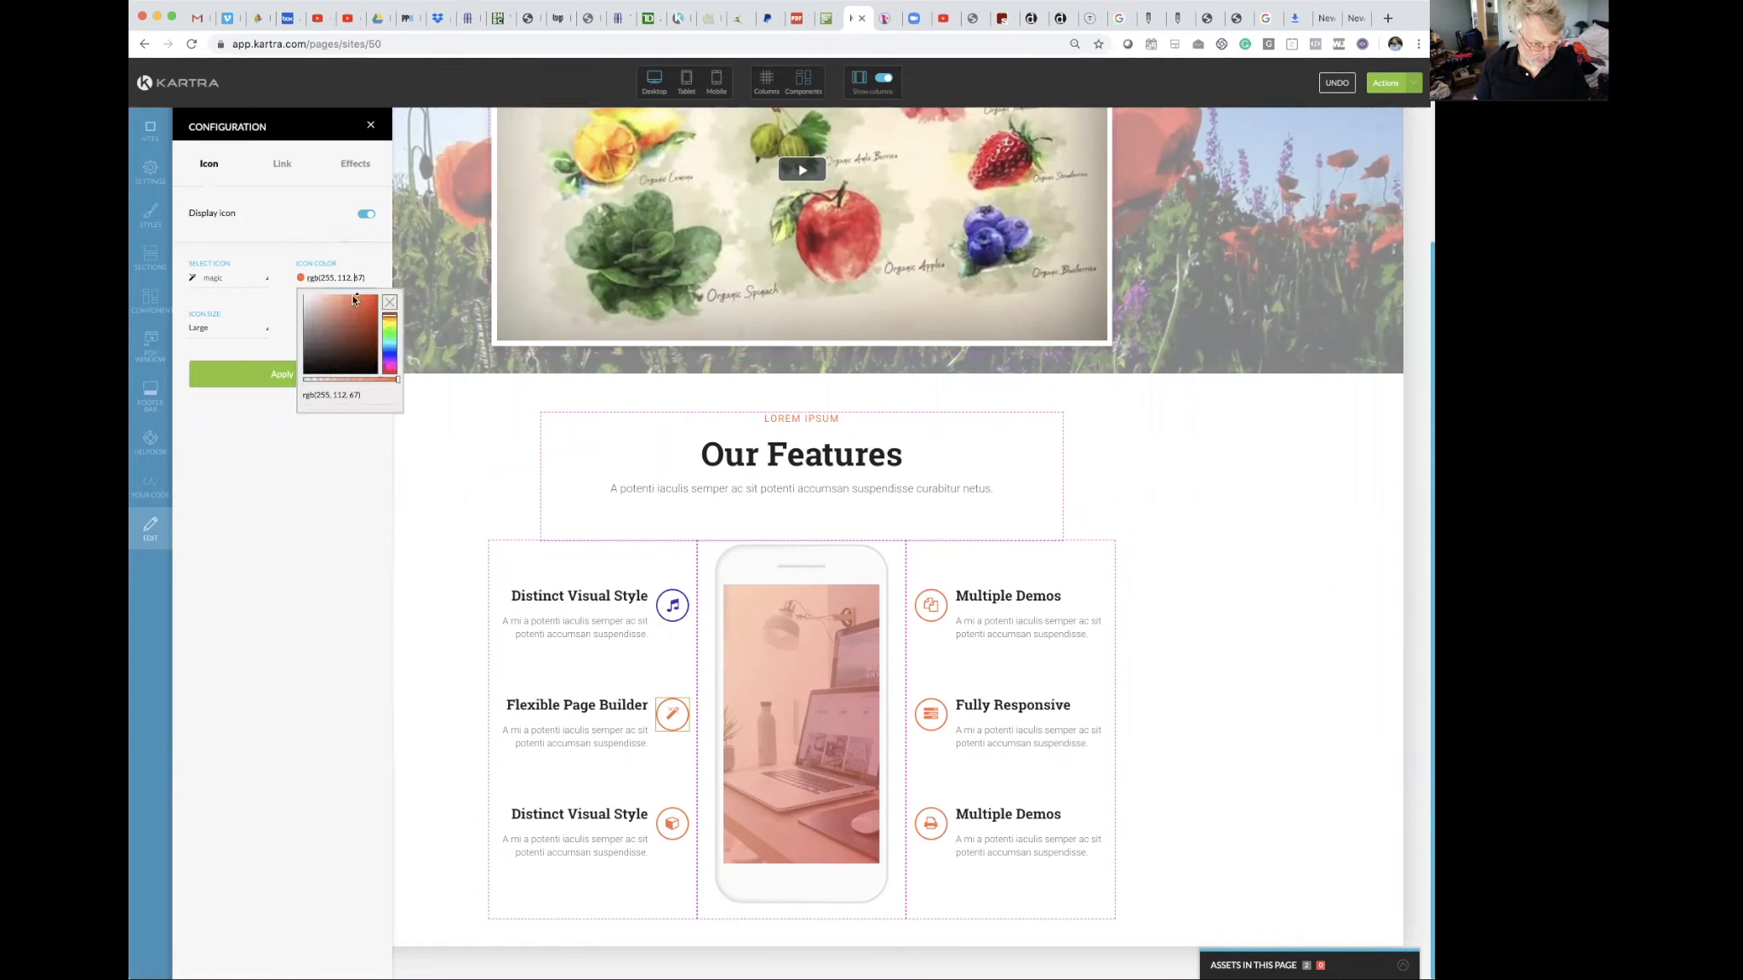
{"action": "left_click", "coordinate": [278, 394]}
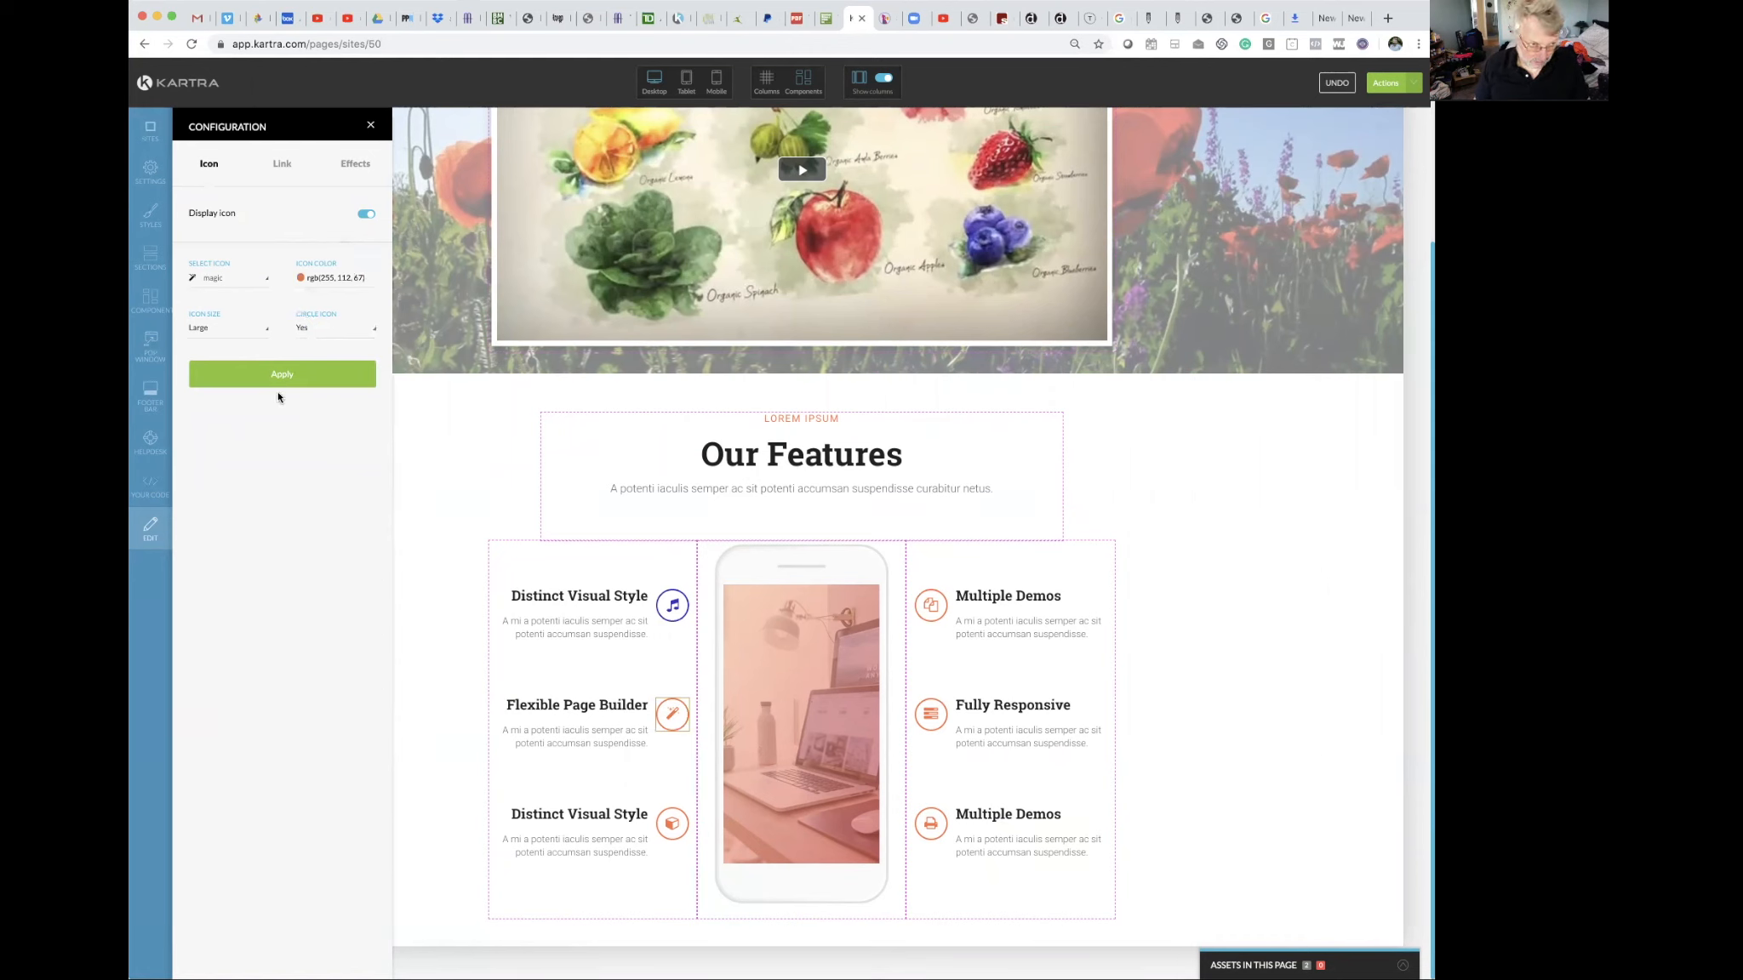
{"action": "left_click", "coordinate": [345, 280]}
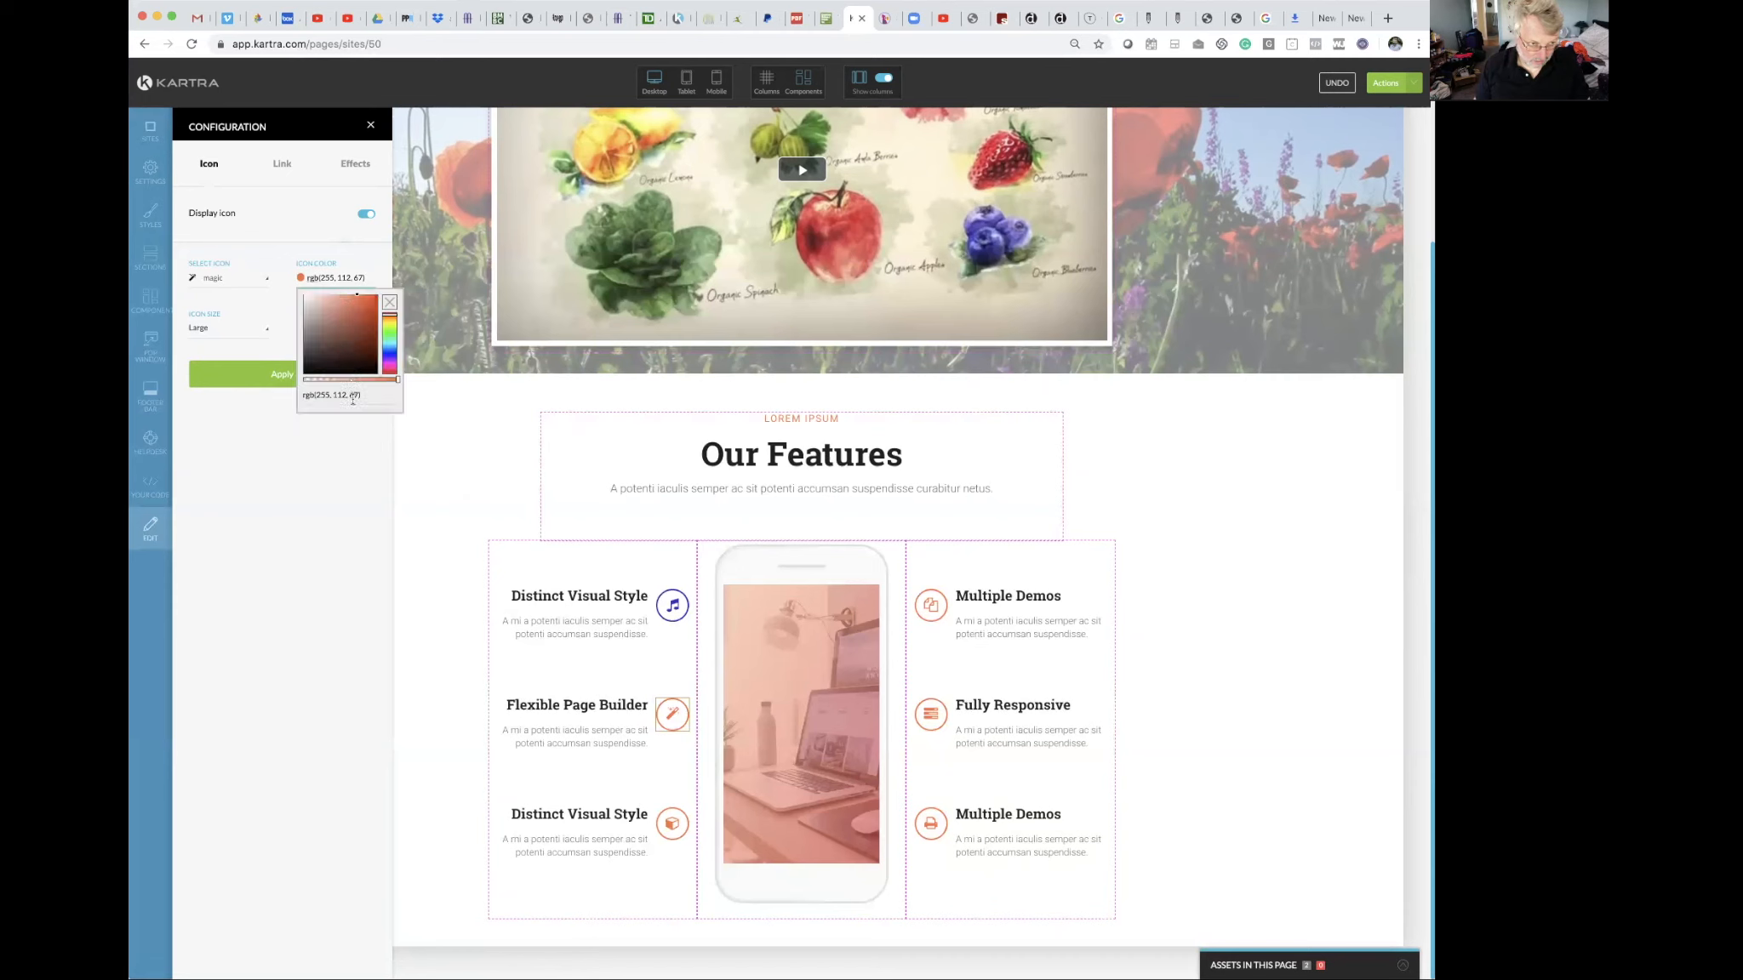
{"action": "left_click_drag", "start_coordinate": [362, 396], "coordinate": [296, 401]}
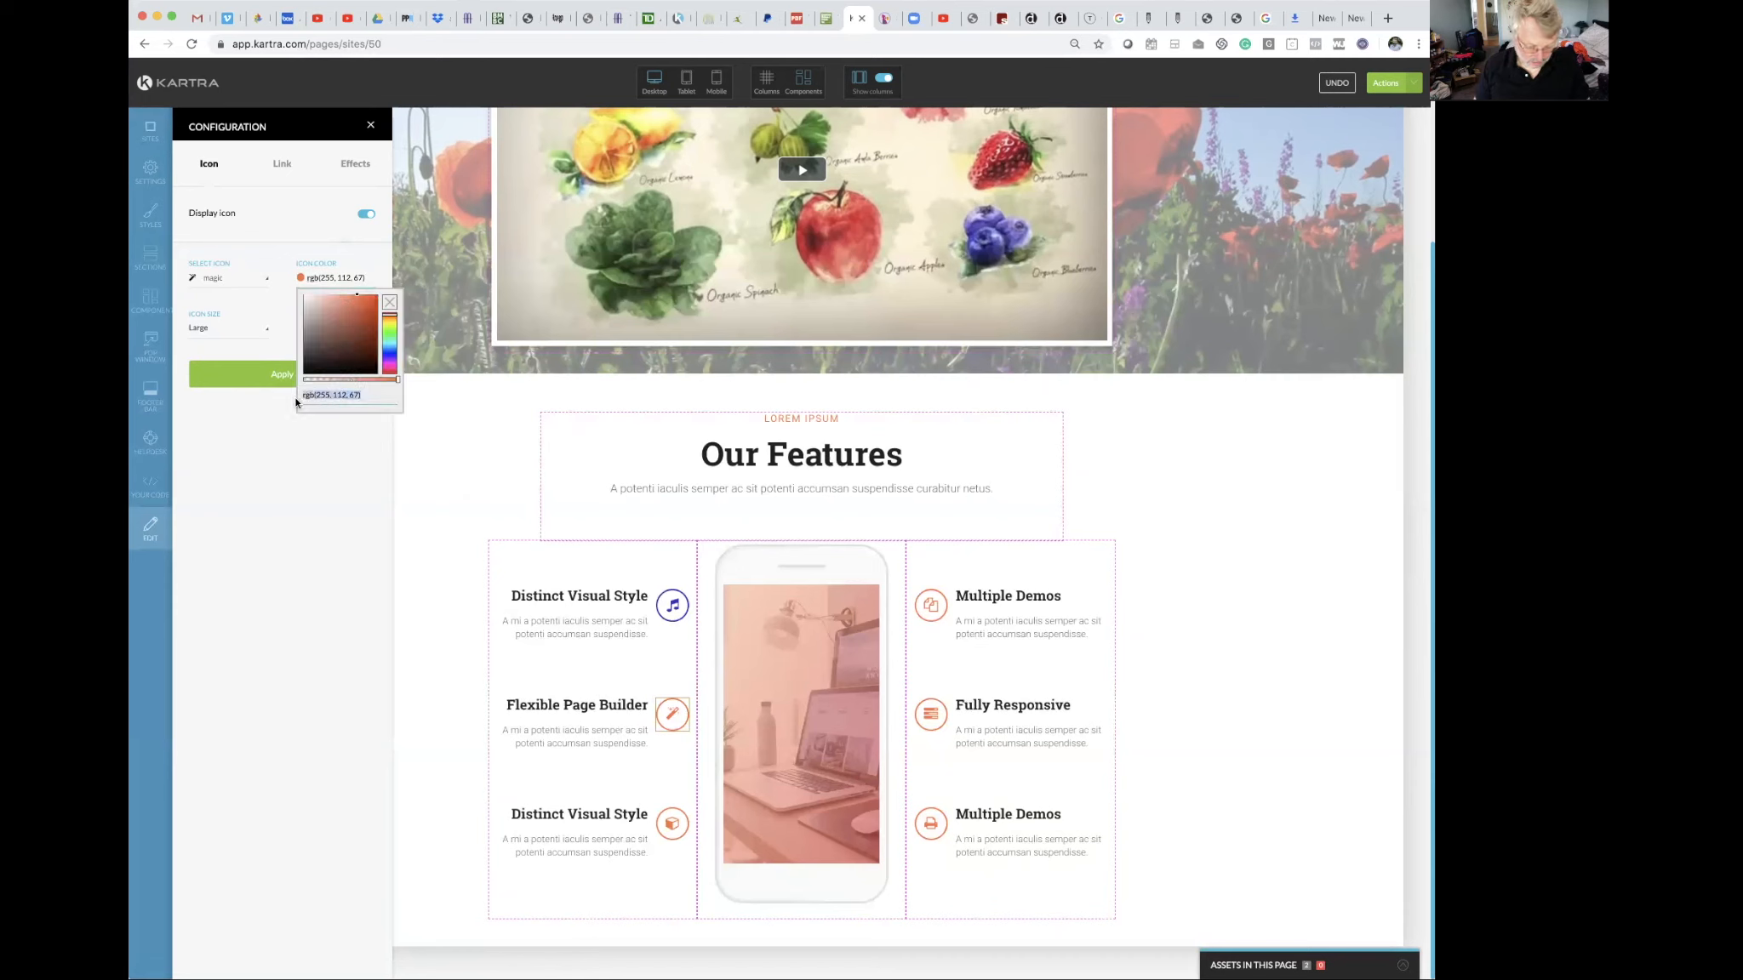
{"action": "key", "text": "super+v"}
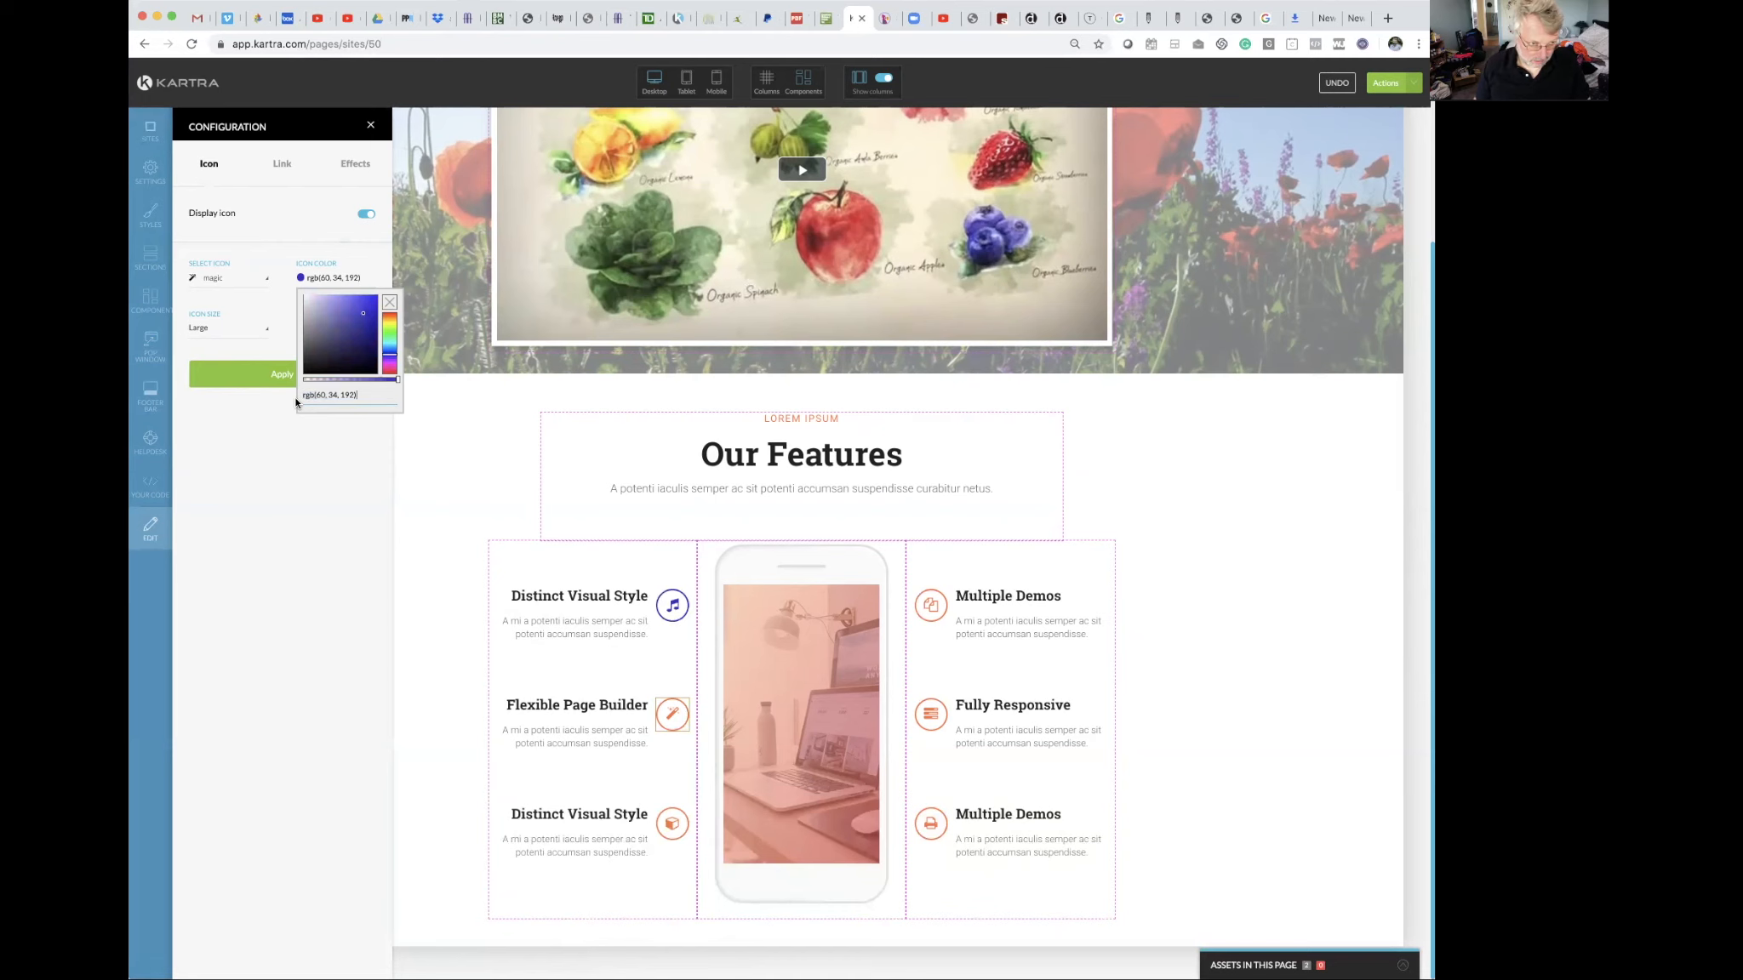
{"action": "left_click", "coordinate": [259, 374]}
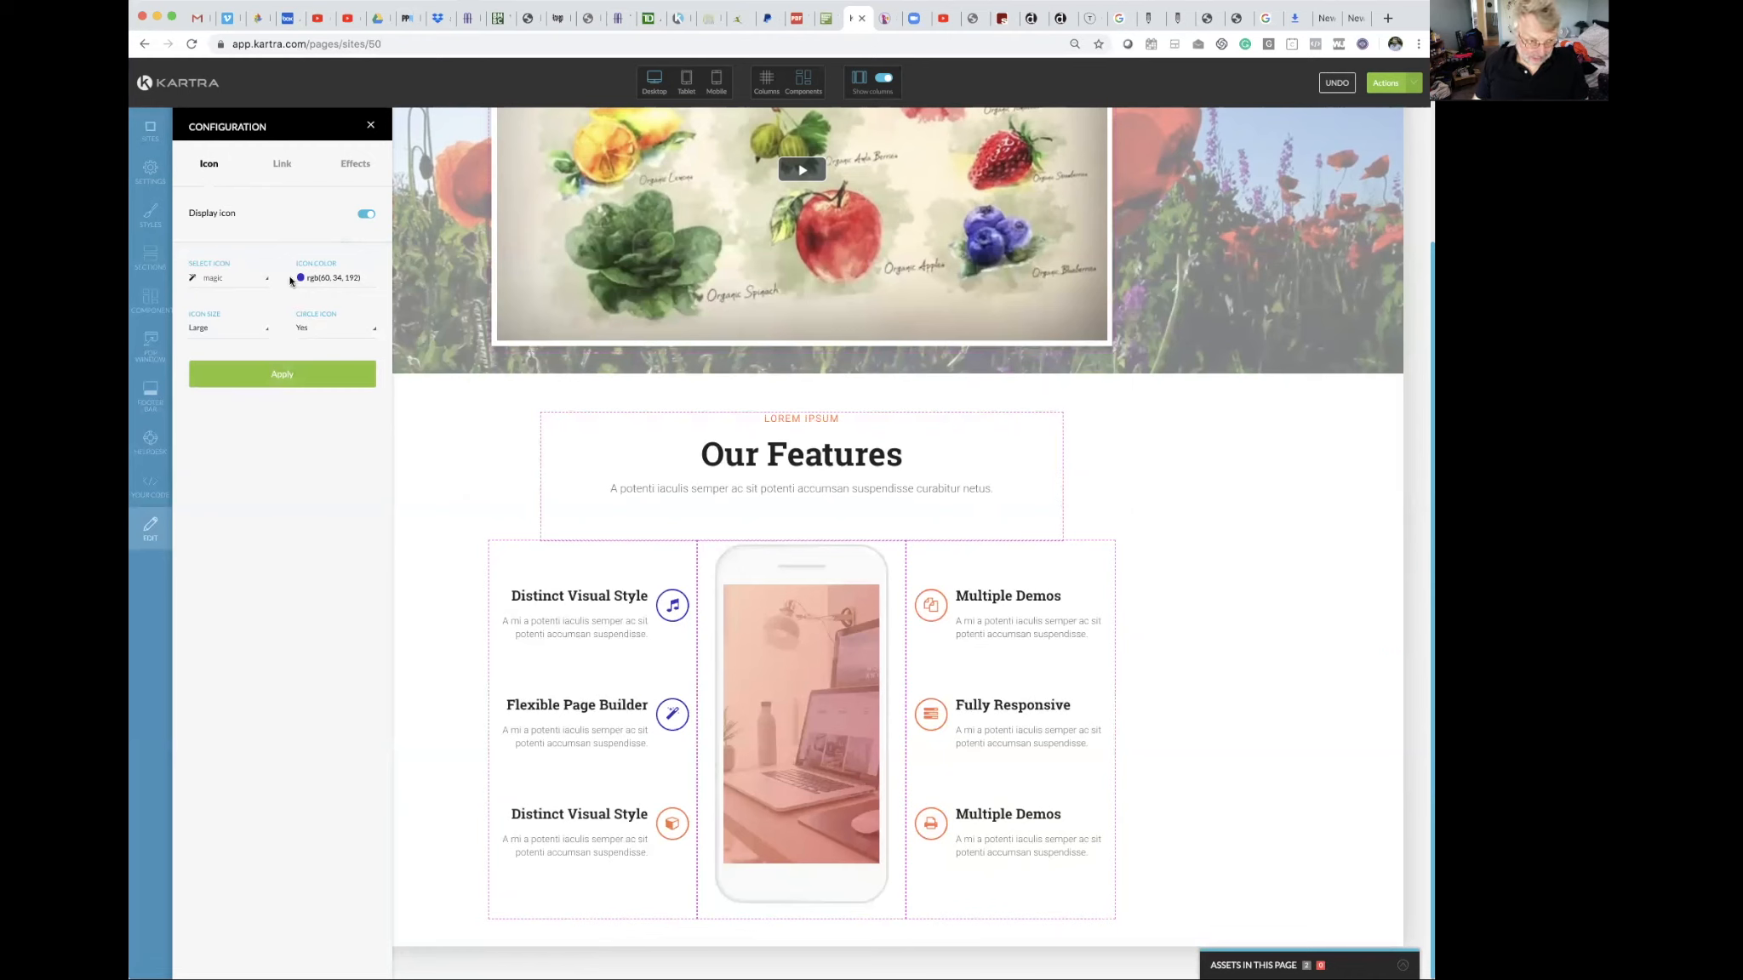
{"action": "left_click", "coordinate": [289, 373]}
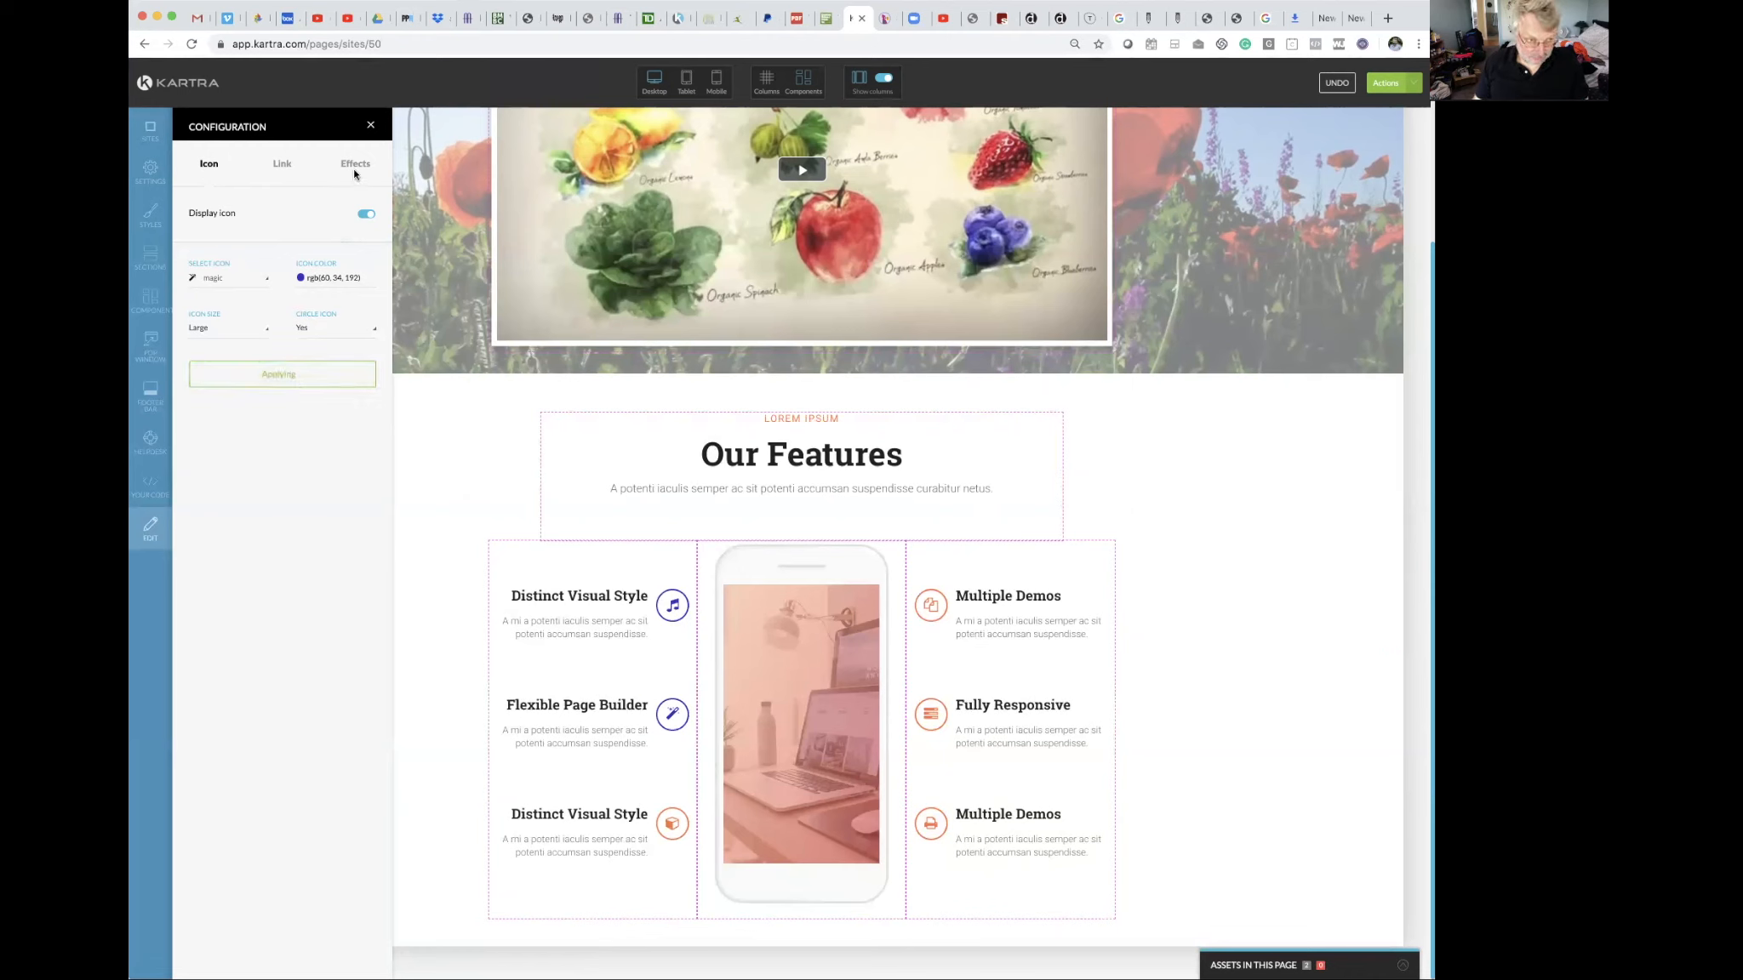
{"action": "left_click", "coordinate": [371, 128]}
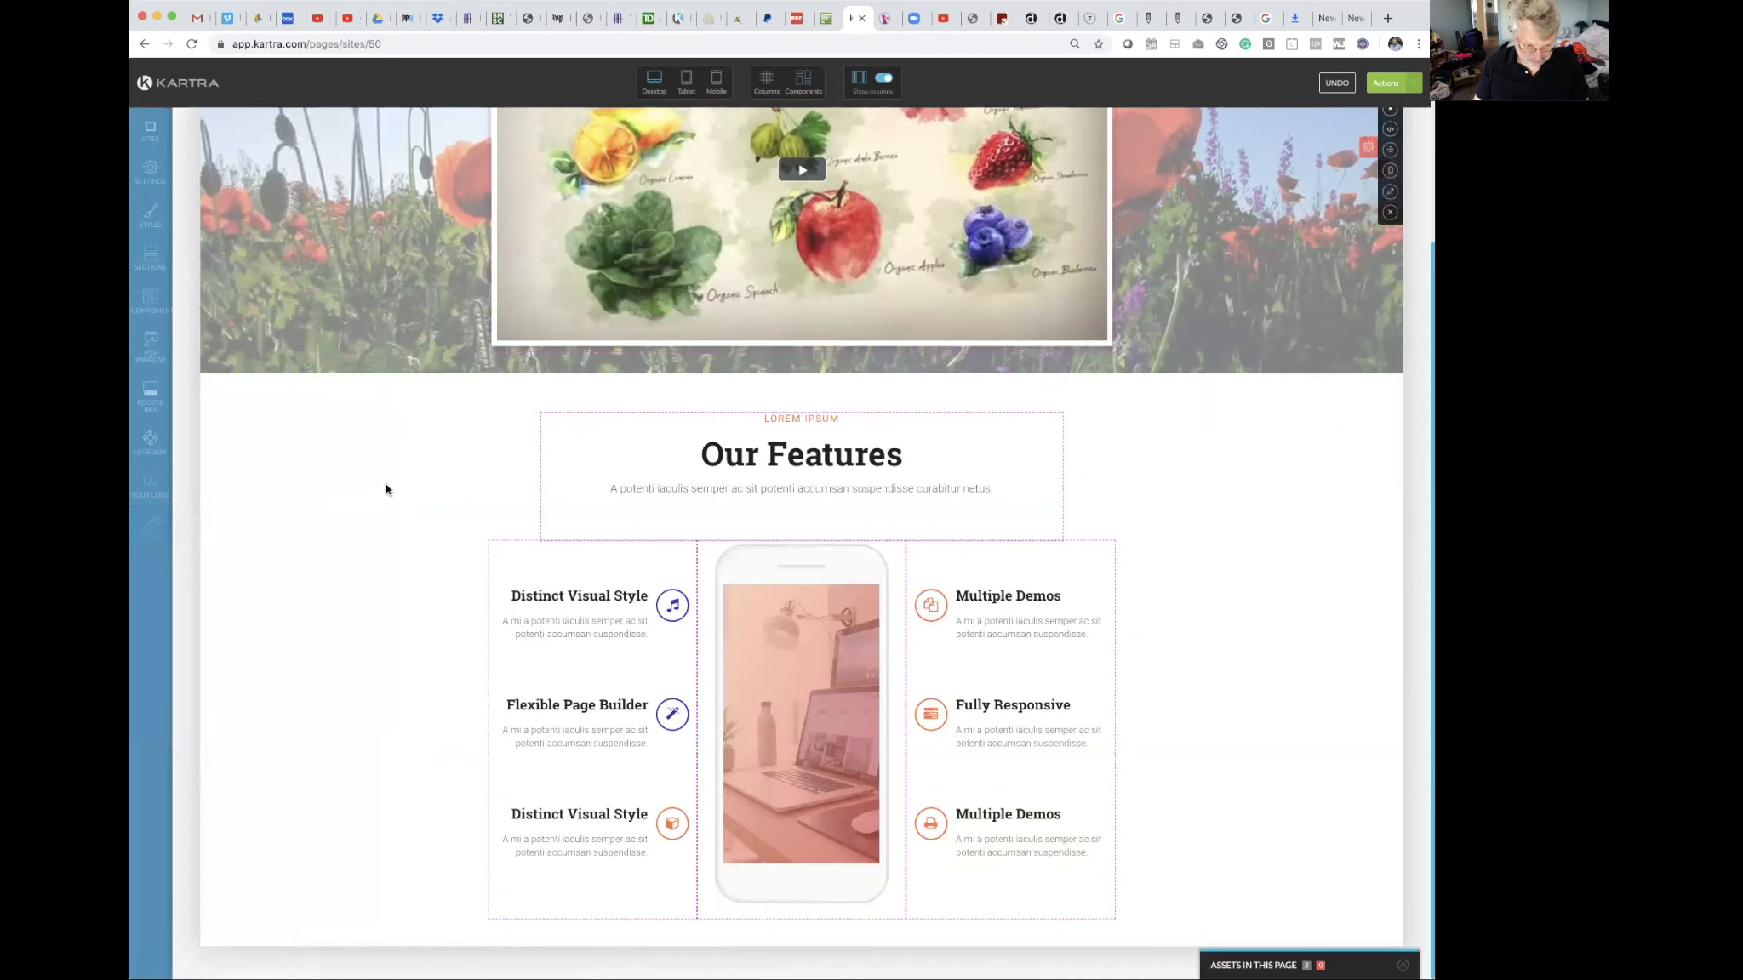
Review the page layout from the "Our Features" section up to the "Hello There" video section.
{"action": "scroll", "coordinate": [386, 485], "scroll_direction": "up", "scroll_amount": 3}
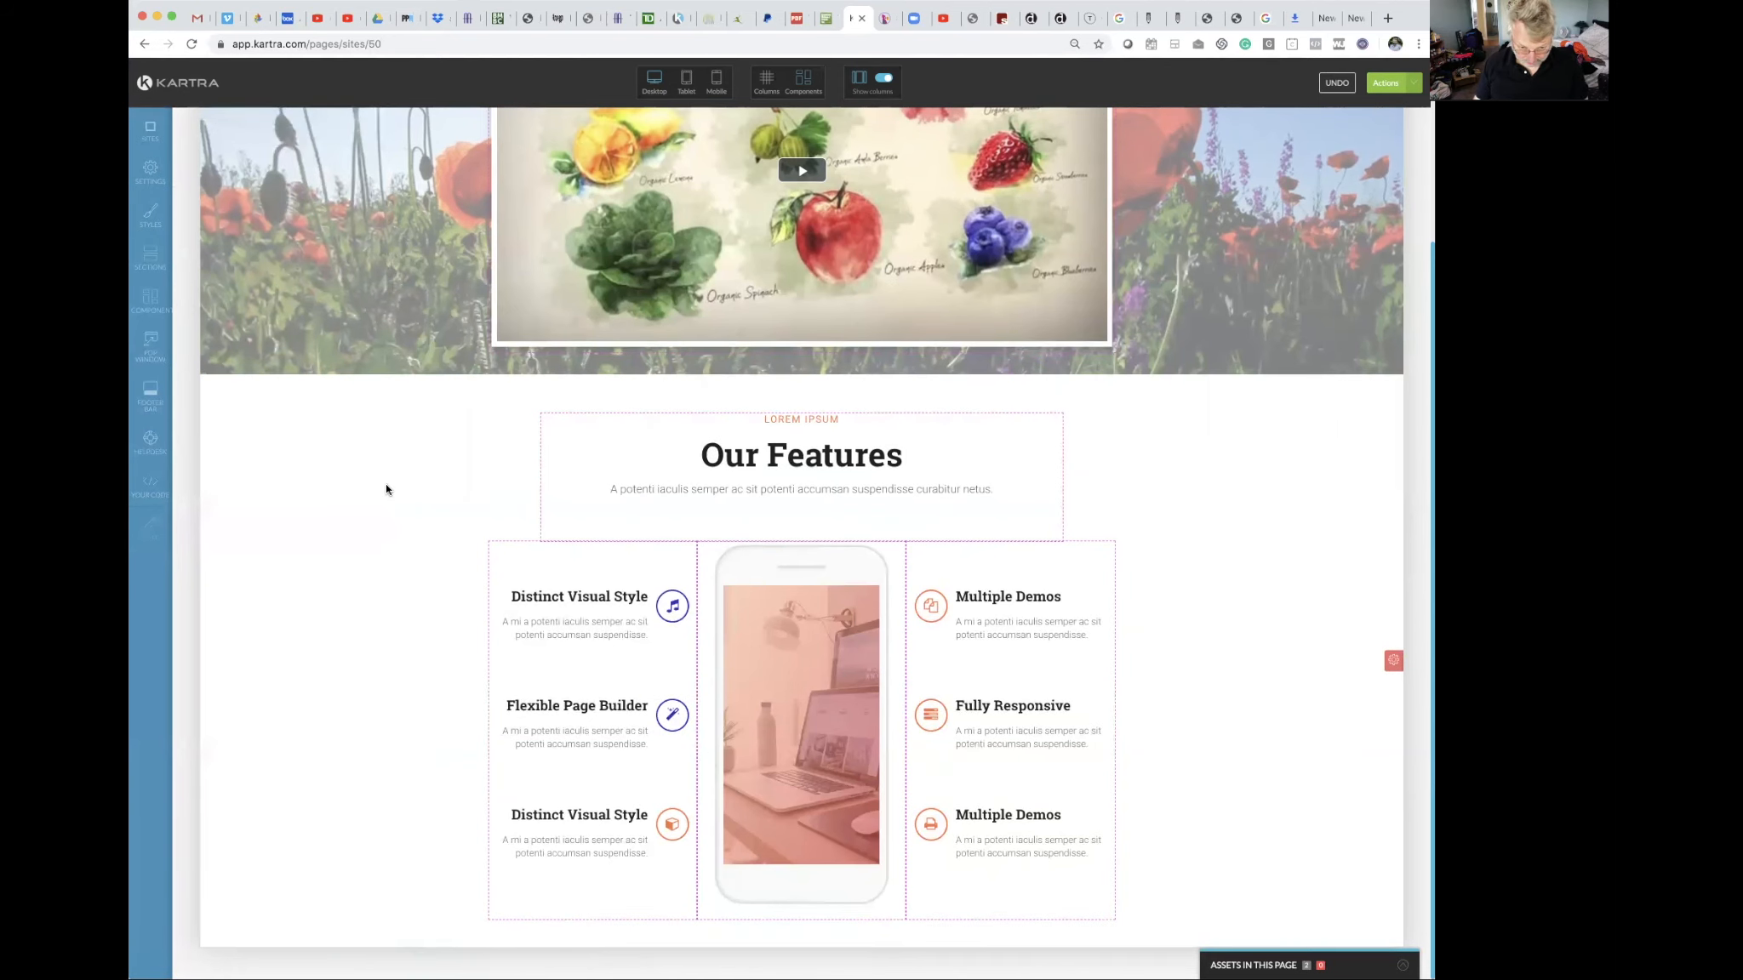
{"action": "scroll", "coordinate": [386, 485], "scroll_direction": "down", "scroll_amount": 2}
{"action": "scroll", "coordinate": [386, 489], "scroll_direction": "down", "scroll_amount": 2}
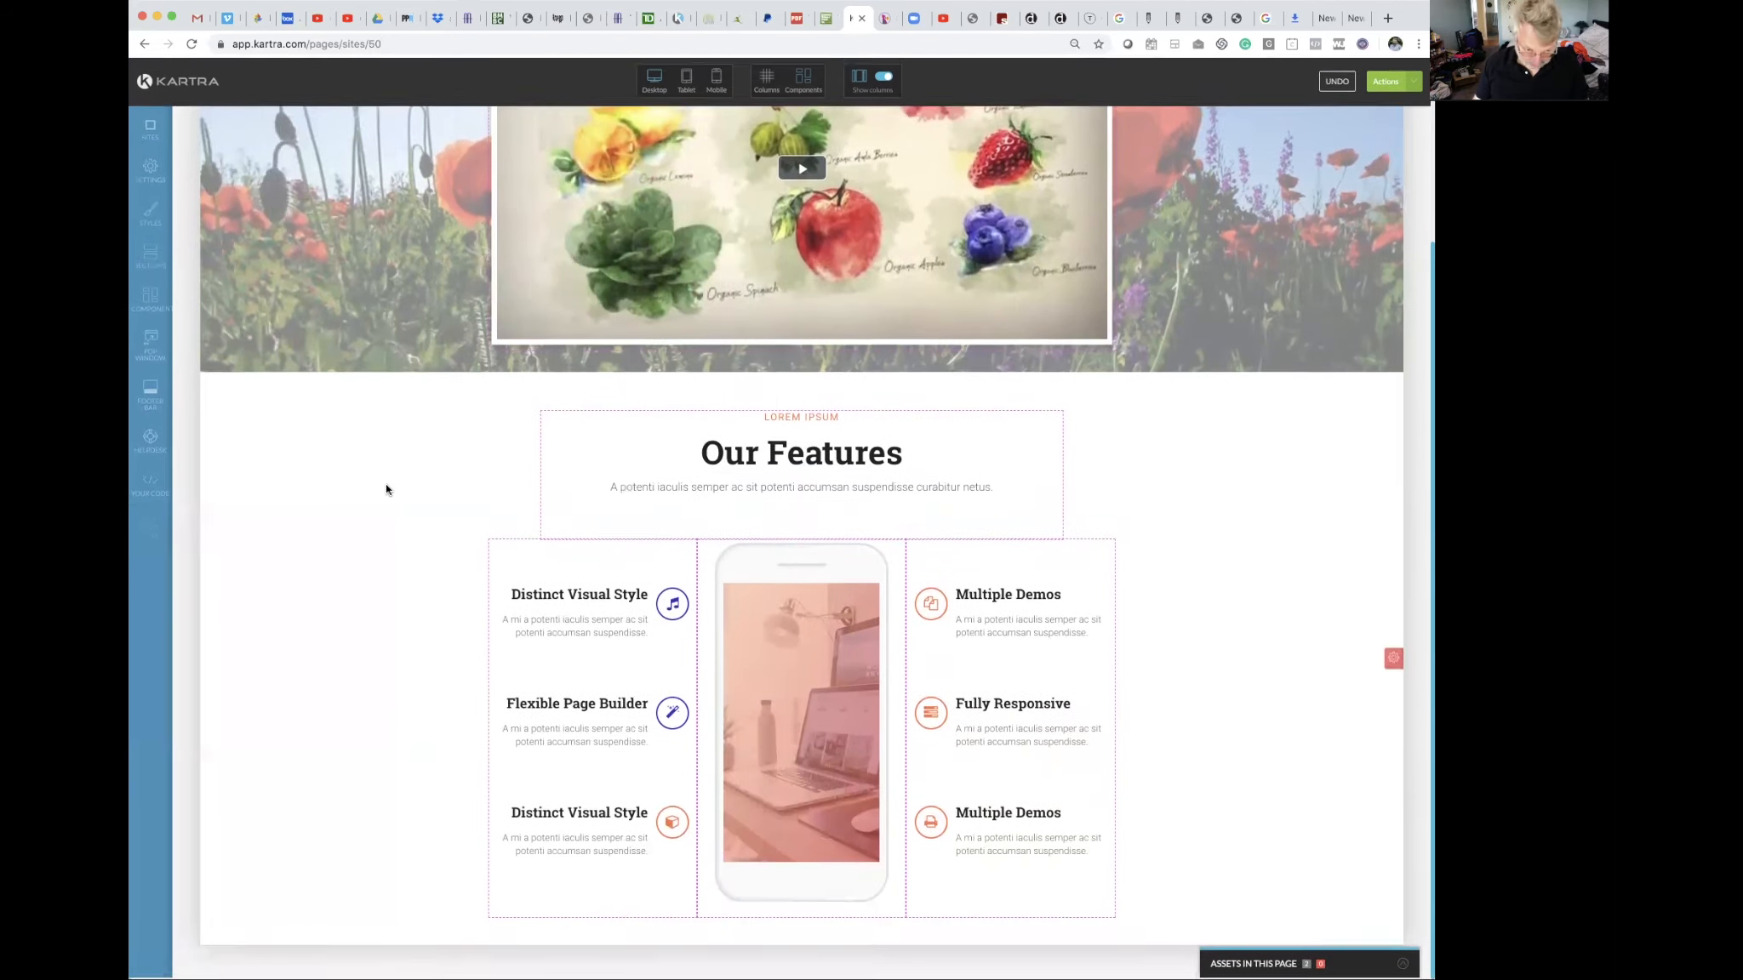
{"action": "scroll", "coordinate": [385, 490], "scroll_direction": "up", "scroll_amount": 1}
{"action": "scroll", "coordinate": [386, 488], "scroll_direction": "down", "scroll_amount": 1}
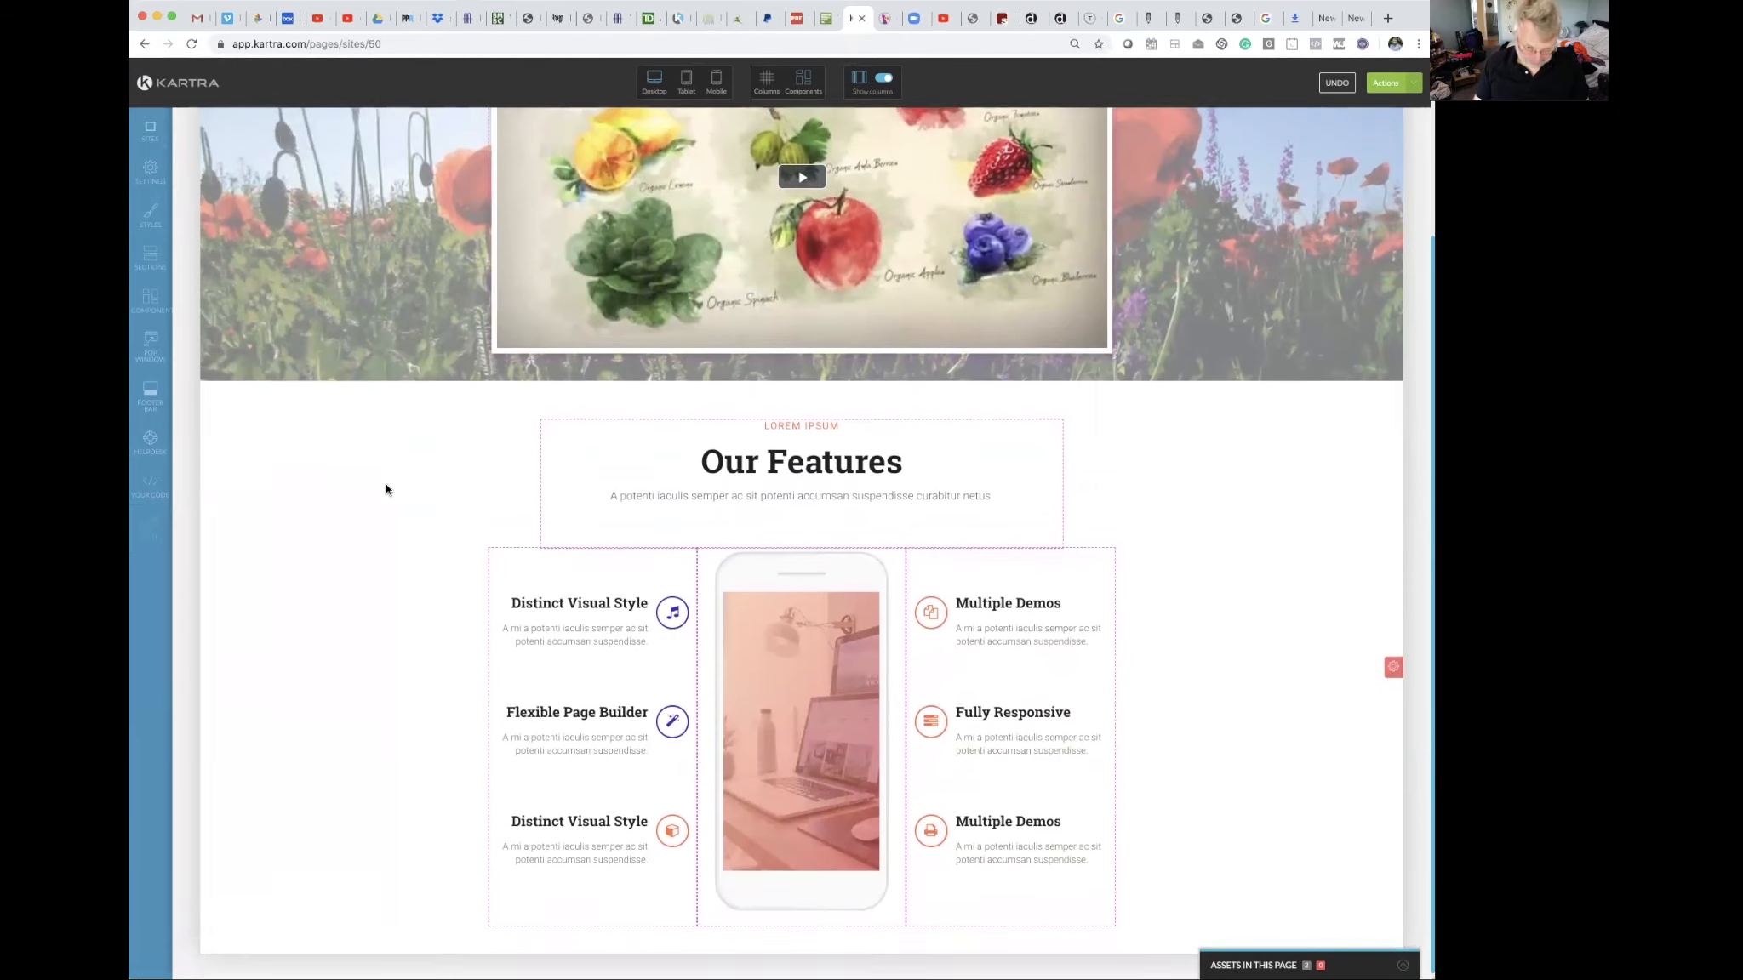
{"action": "scroll", "coordinate": [387, 489], "scroll_direction": "up", "scroll_amount": 4}
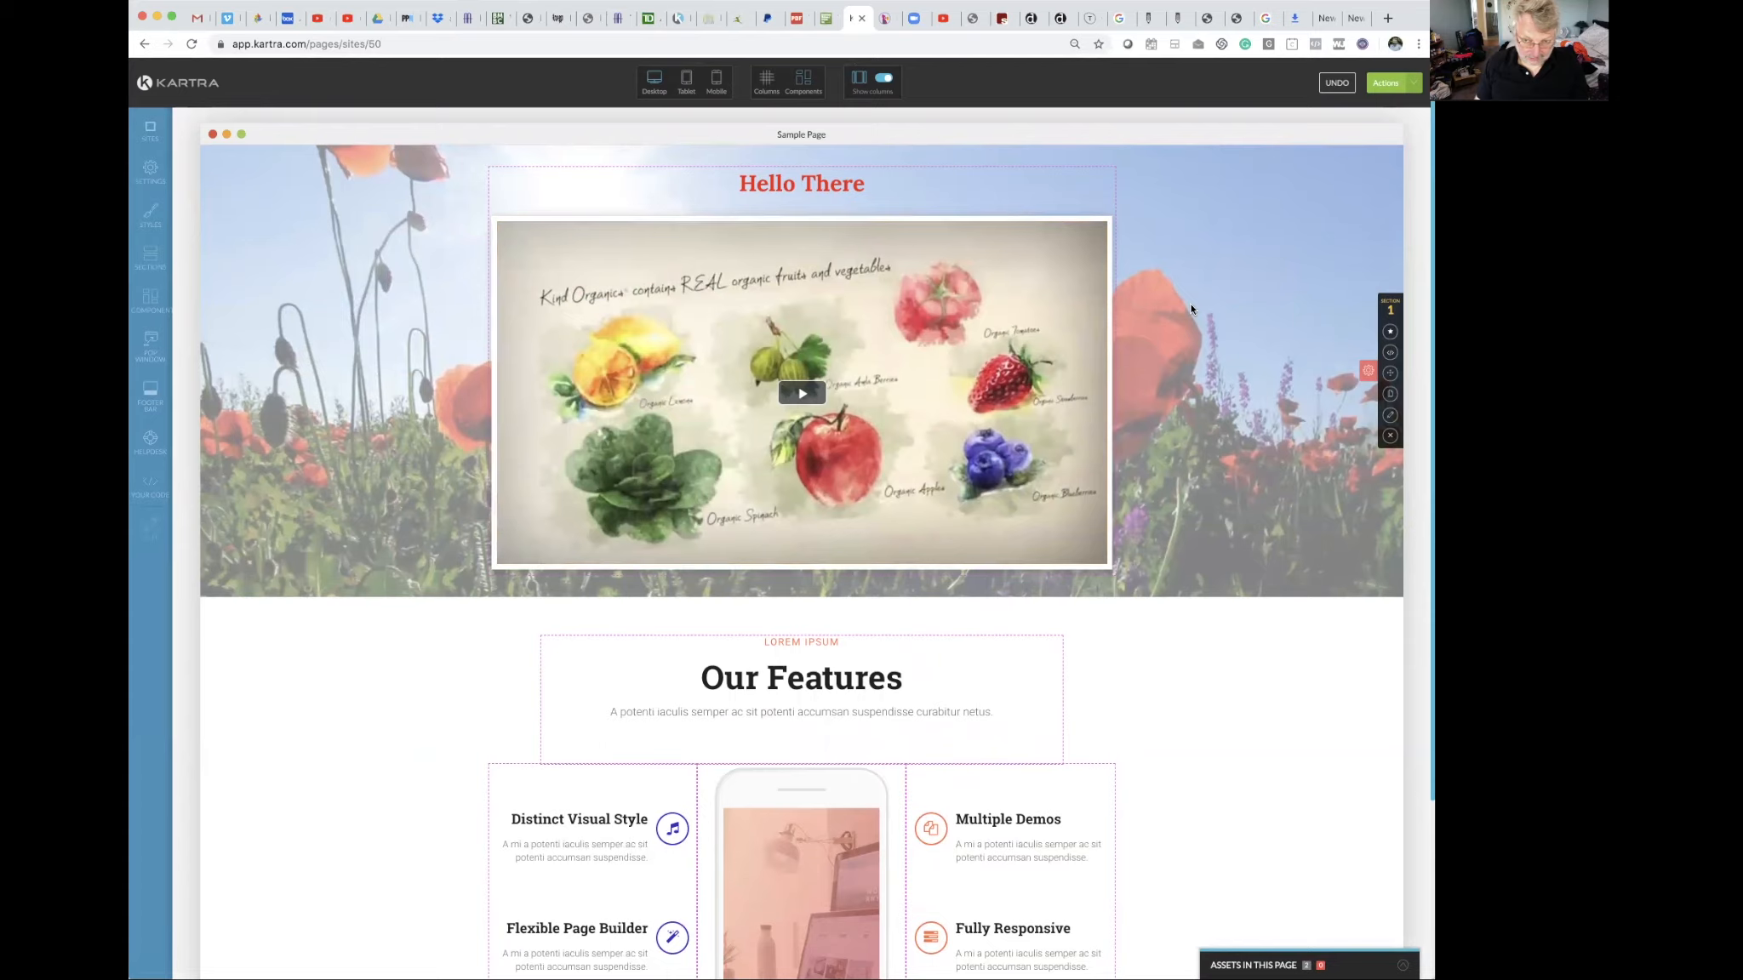
{"action": "scroll", "coordinate": [1190, 304], "scroll_direction": "down", "scroll_amount": 3}
{"action": "scroll", "coordinate": [1190, 308], "scroll_direction": "up", "scroll_amount": 3}
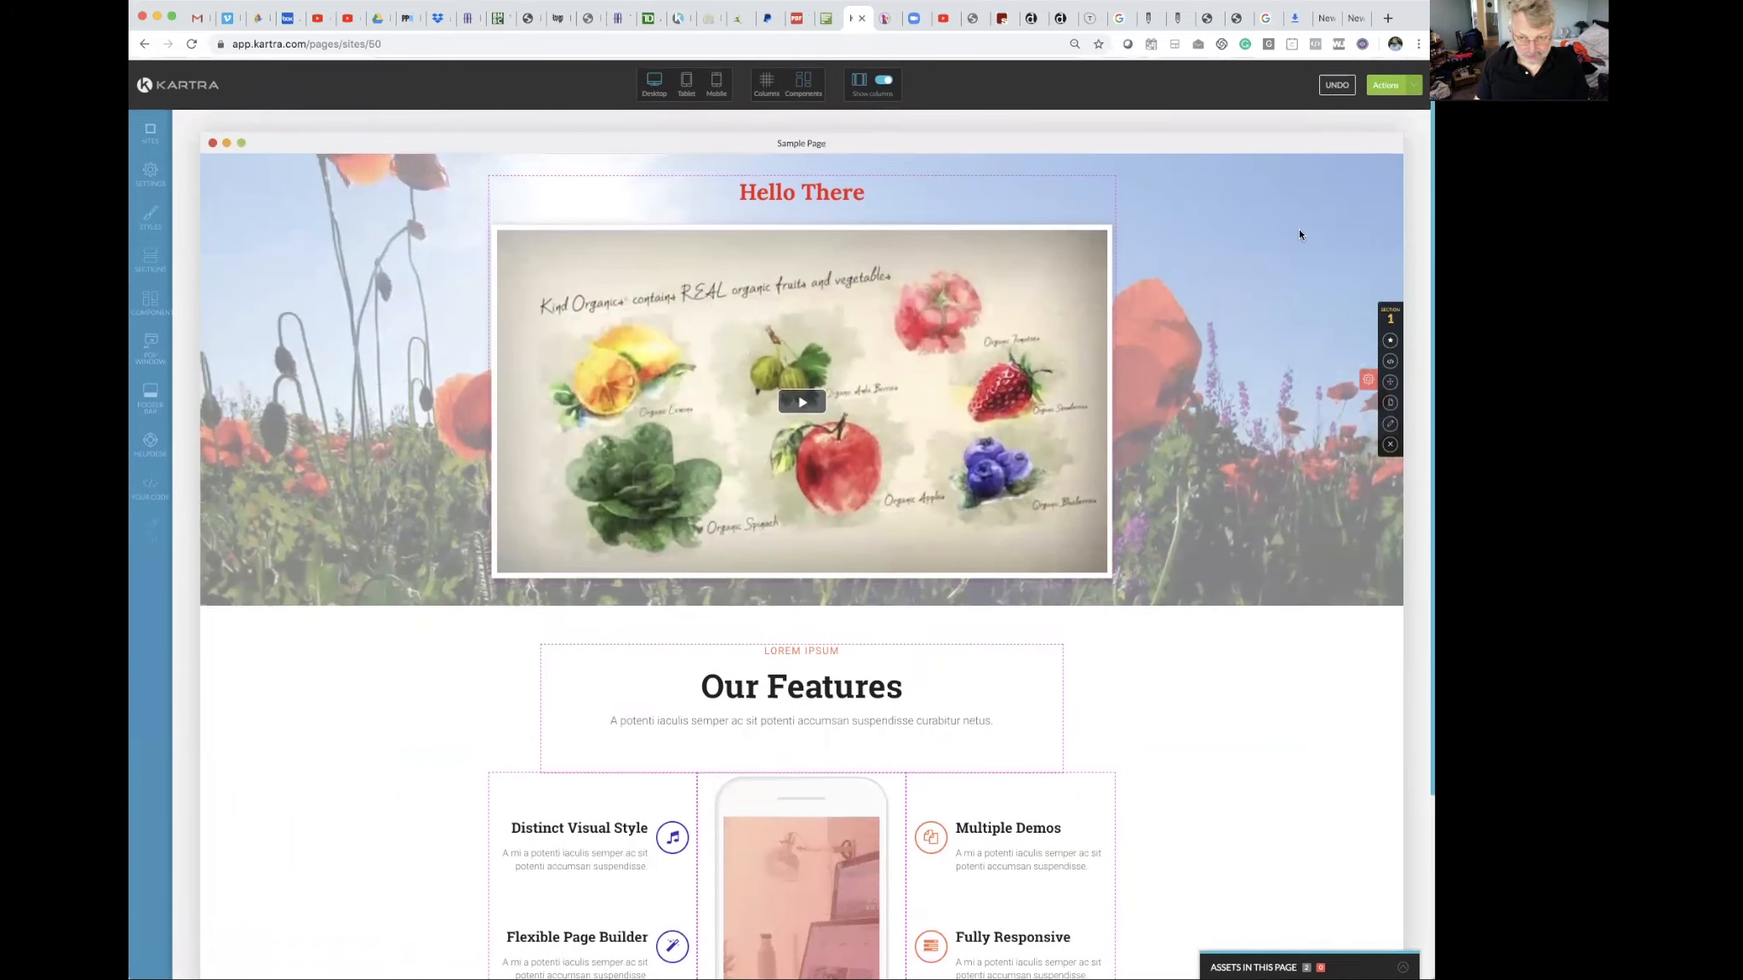
Save the page's progress and dismiss the save dialog.
{"action": "left_click", "coordinate": [1410, 85]}
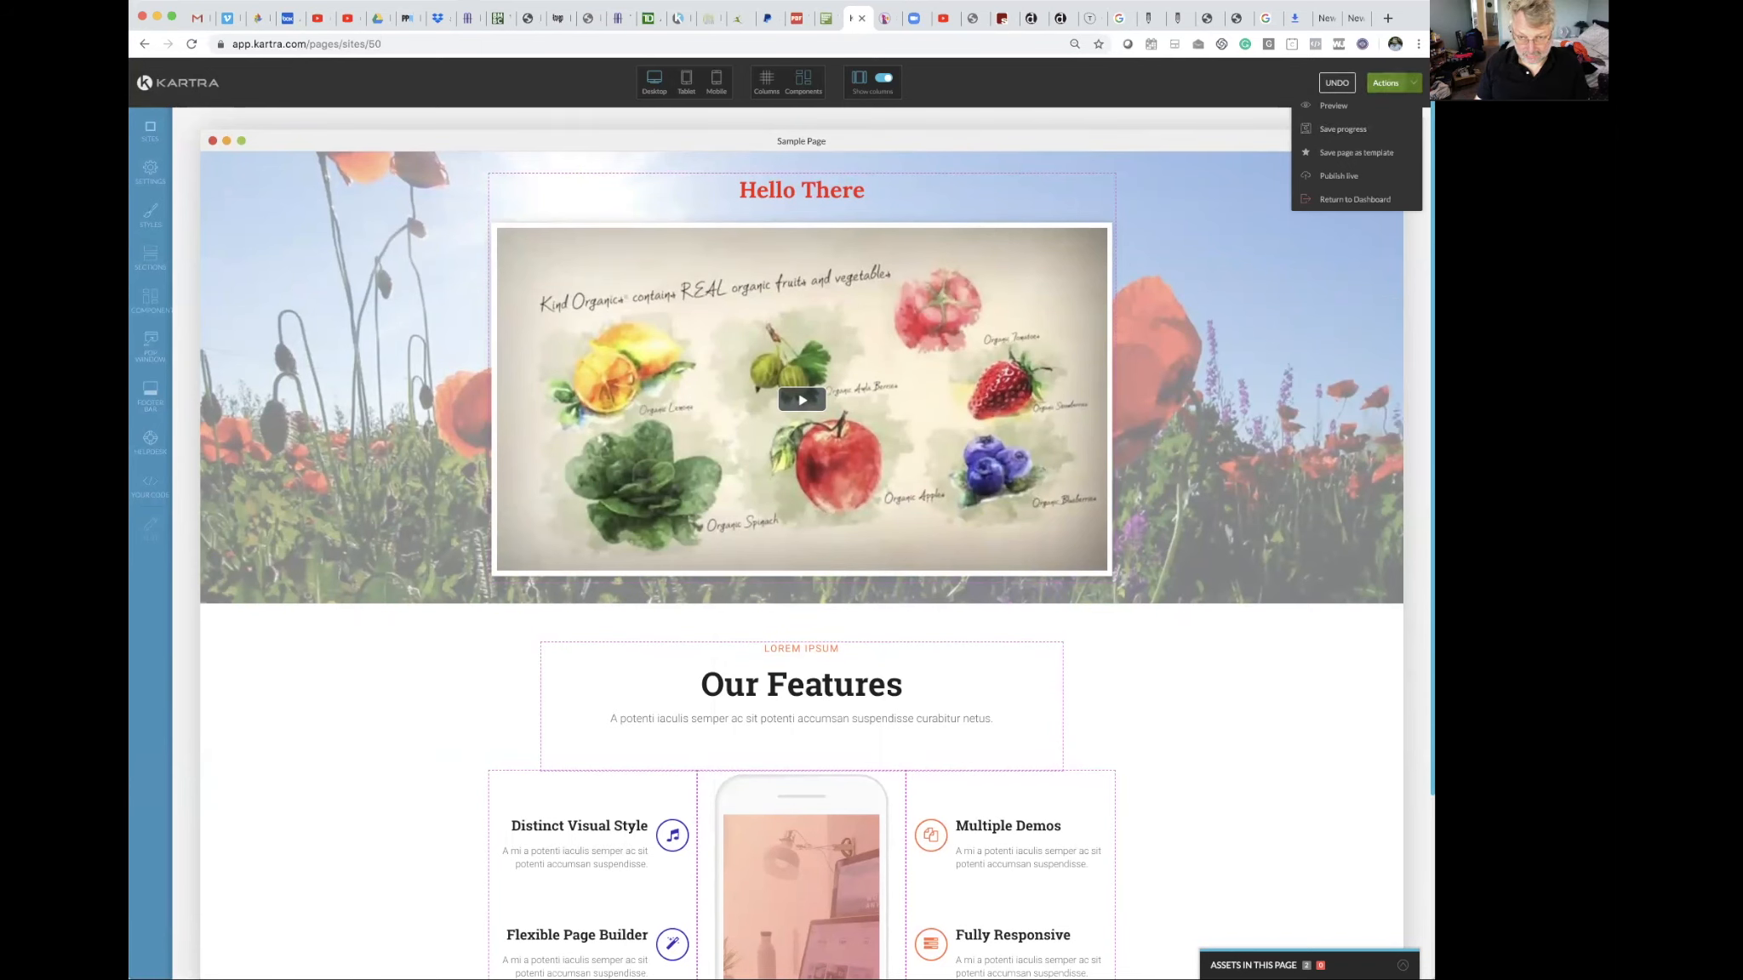
{"action": "left_click", "coordinate": [1341, 129]}
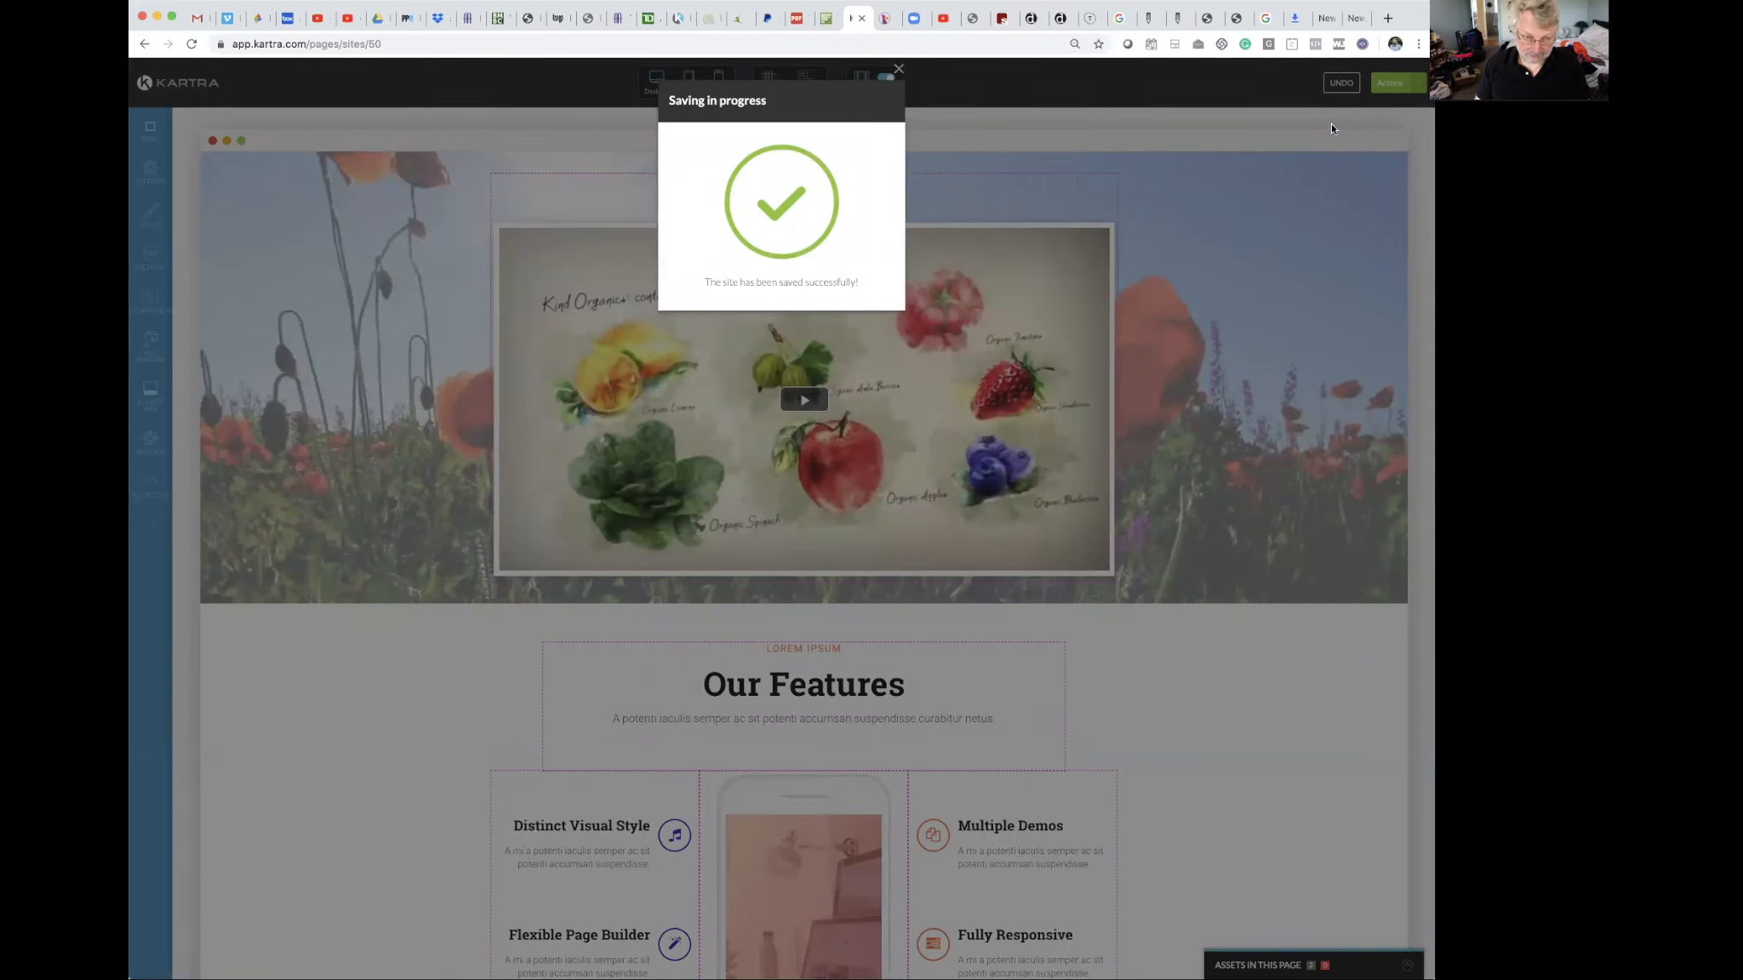
{"action": "left_click", "coordinate": [898, 71]}
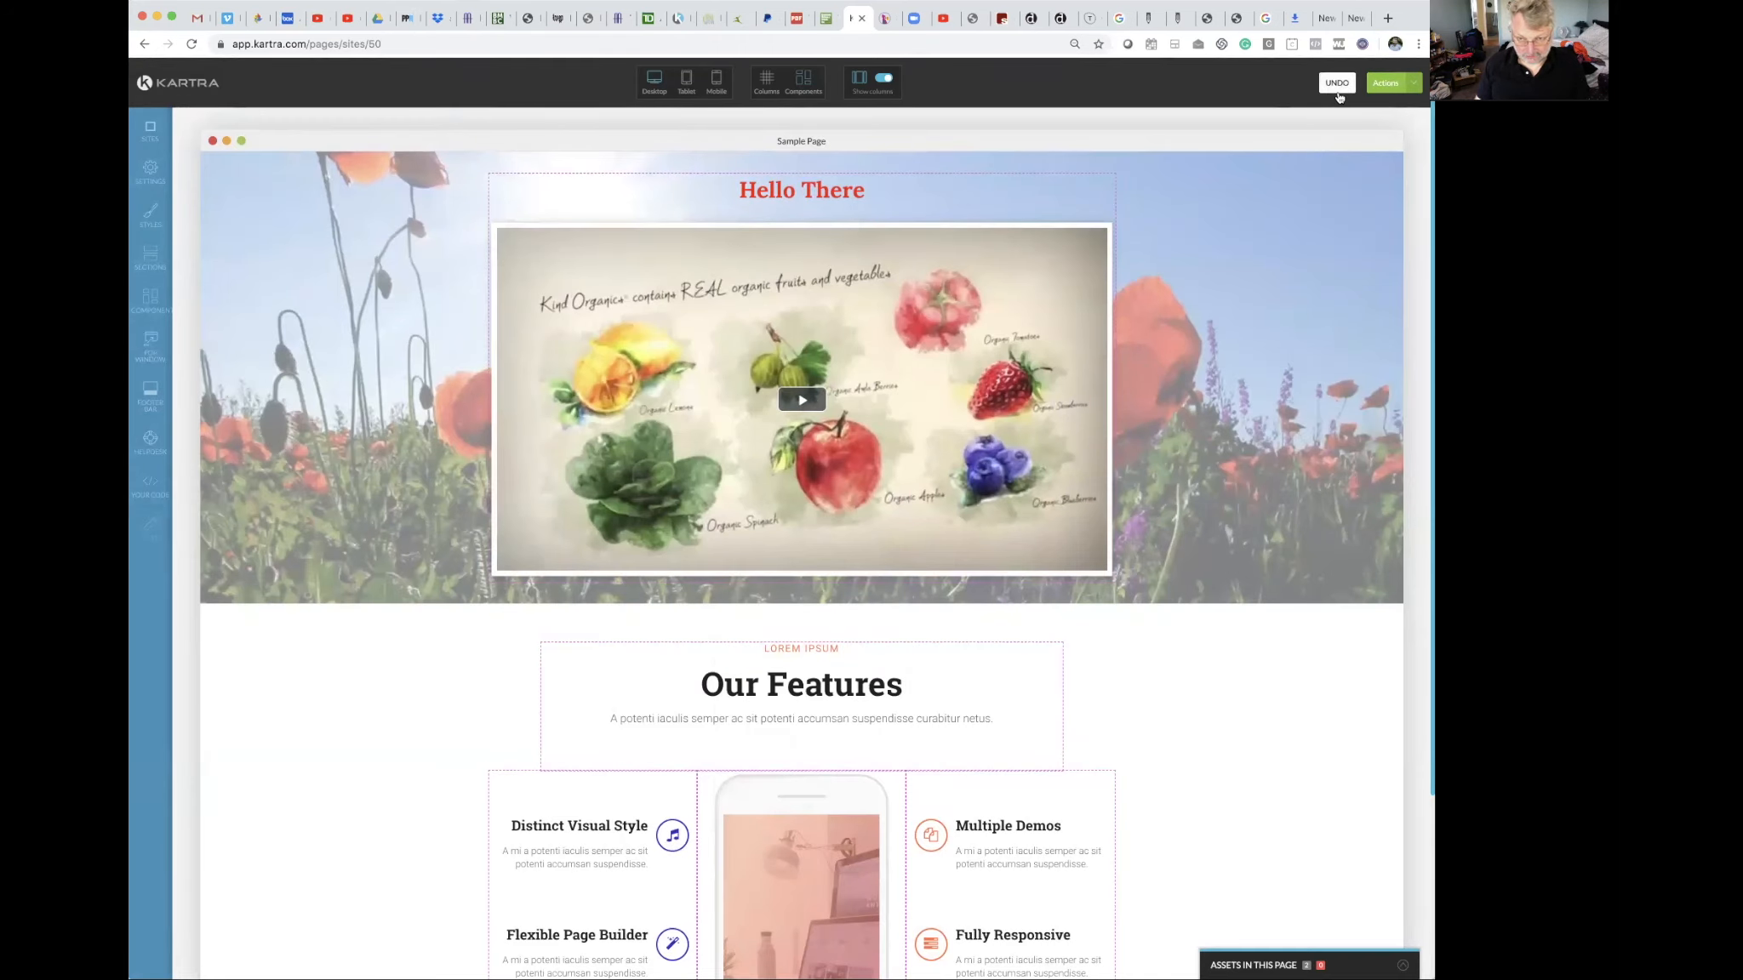
Generate and open the site preview, look through the page, play its video, and close the preview.
{"action": "left_click", "coordinate": [1413, 90]}
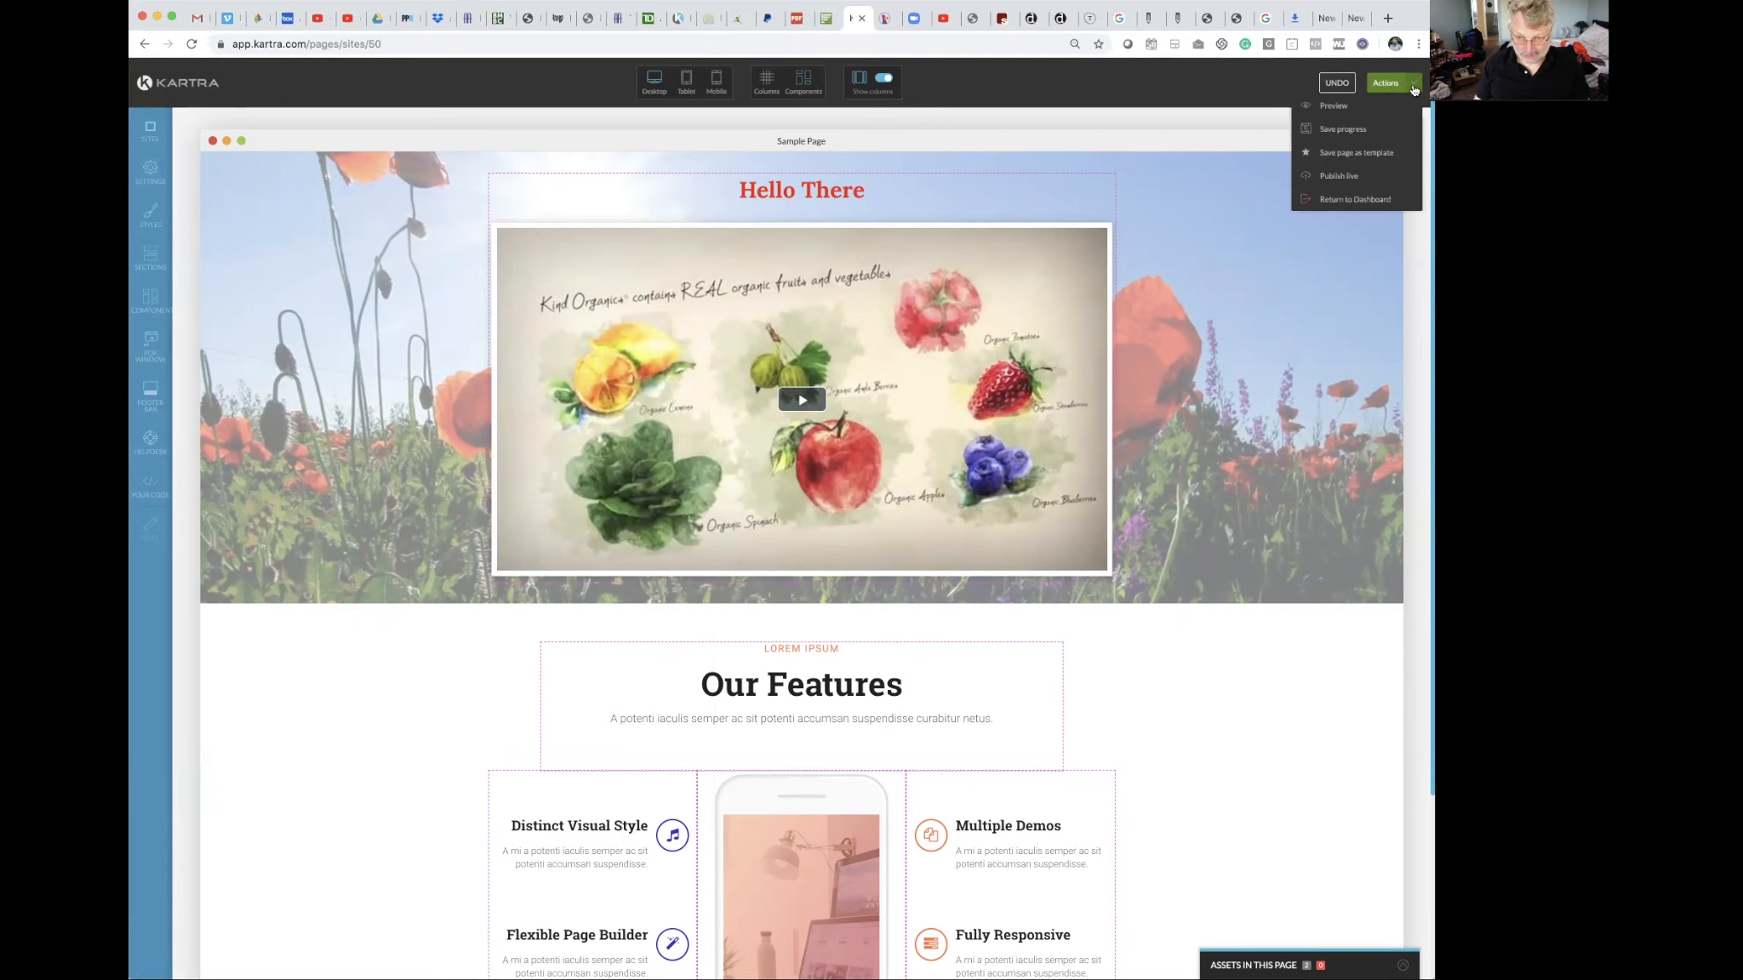
{"action": "left_click", "coordinate": [1331, 106]}
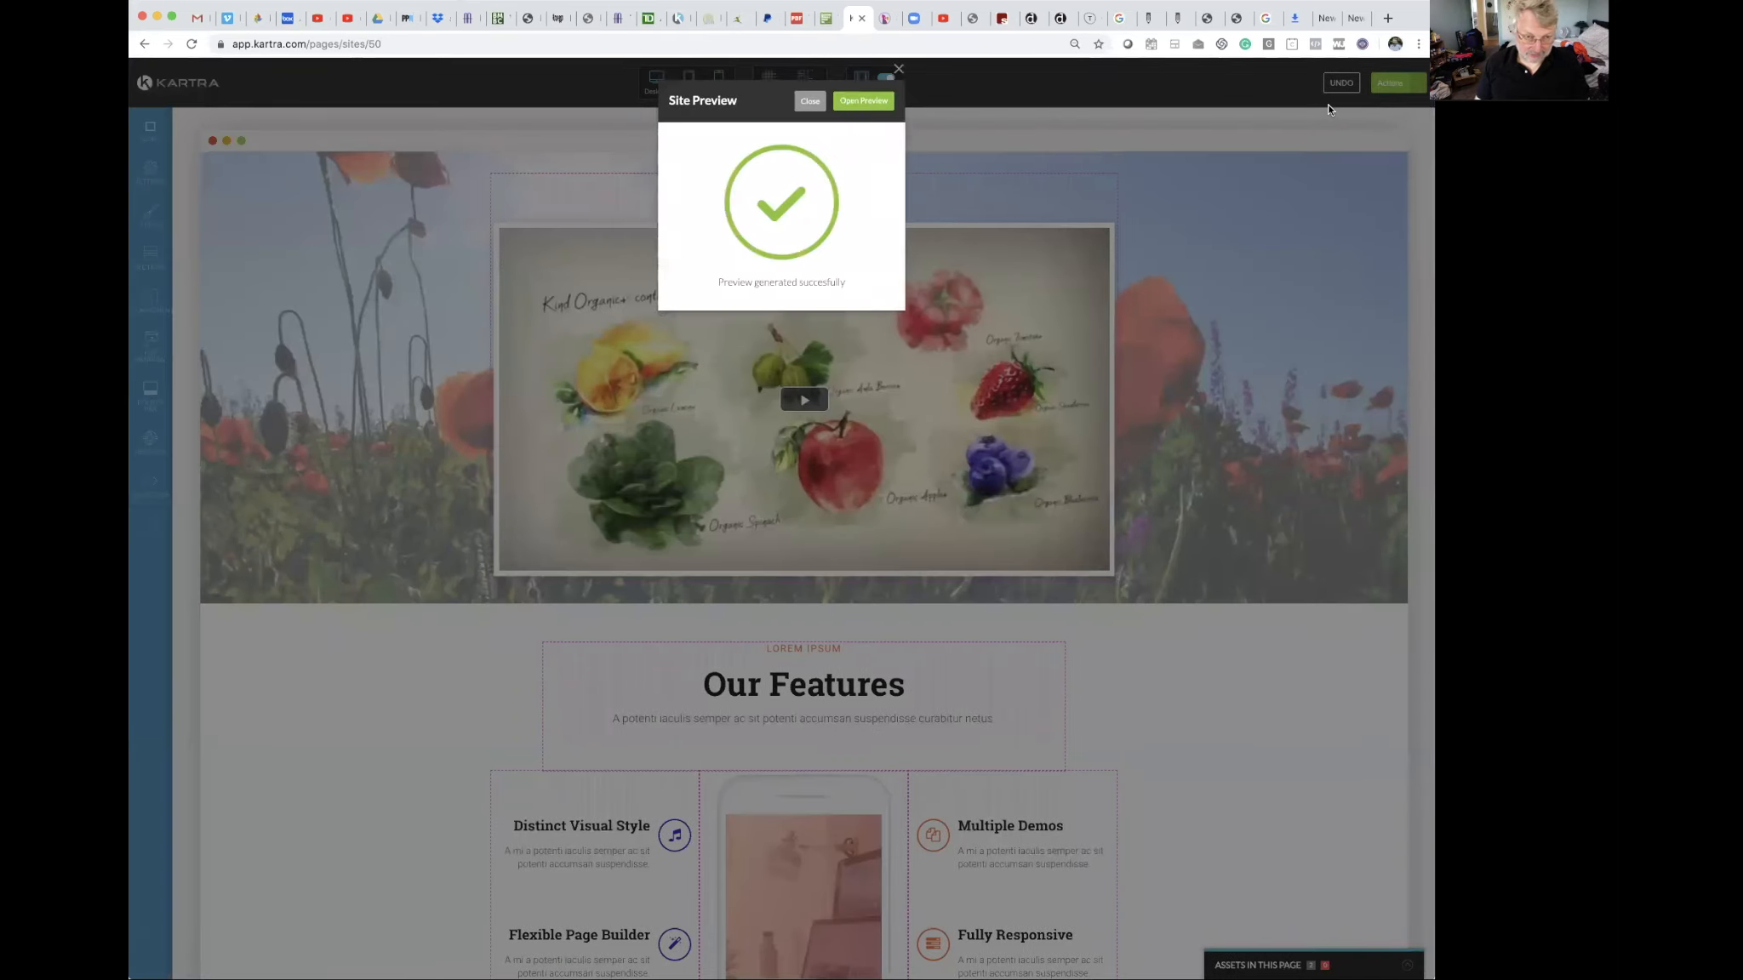
{"action": "left_click", "coordinate": [862, 101]}
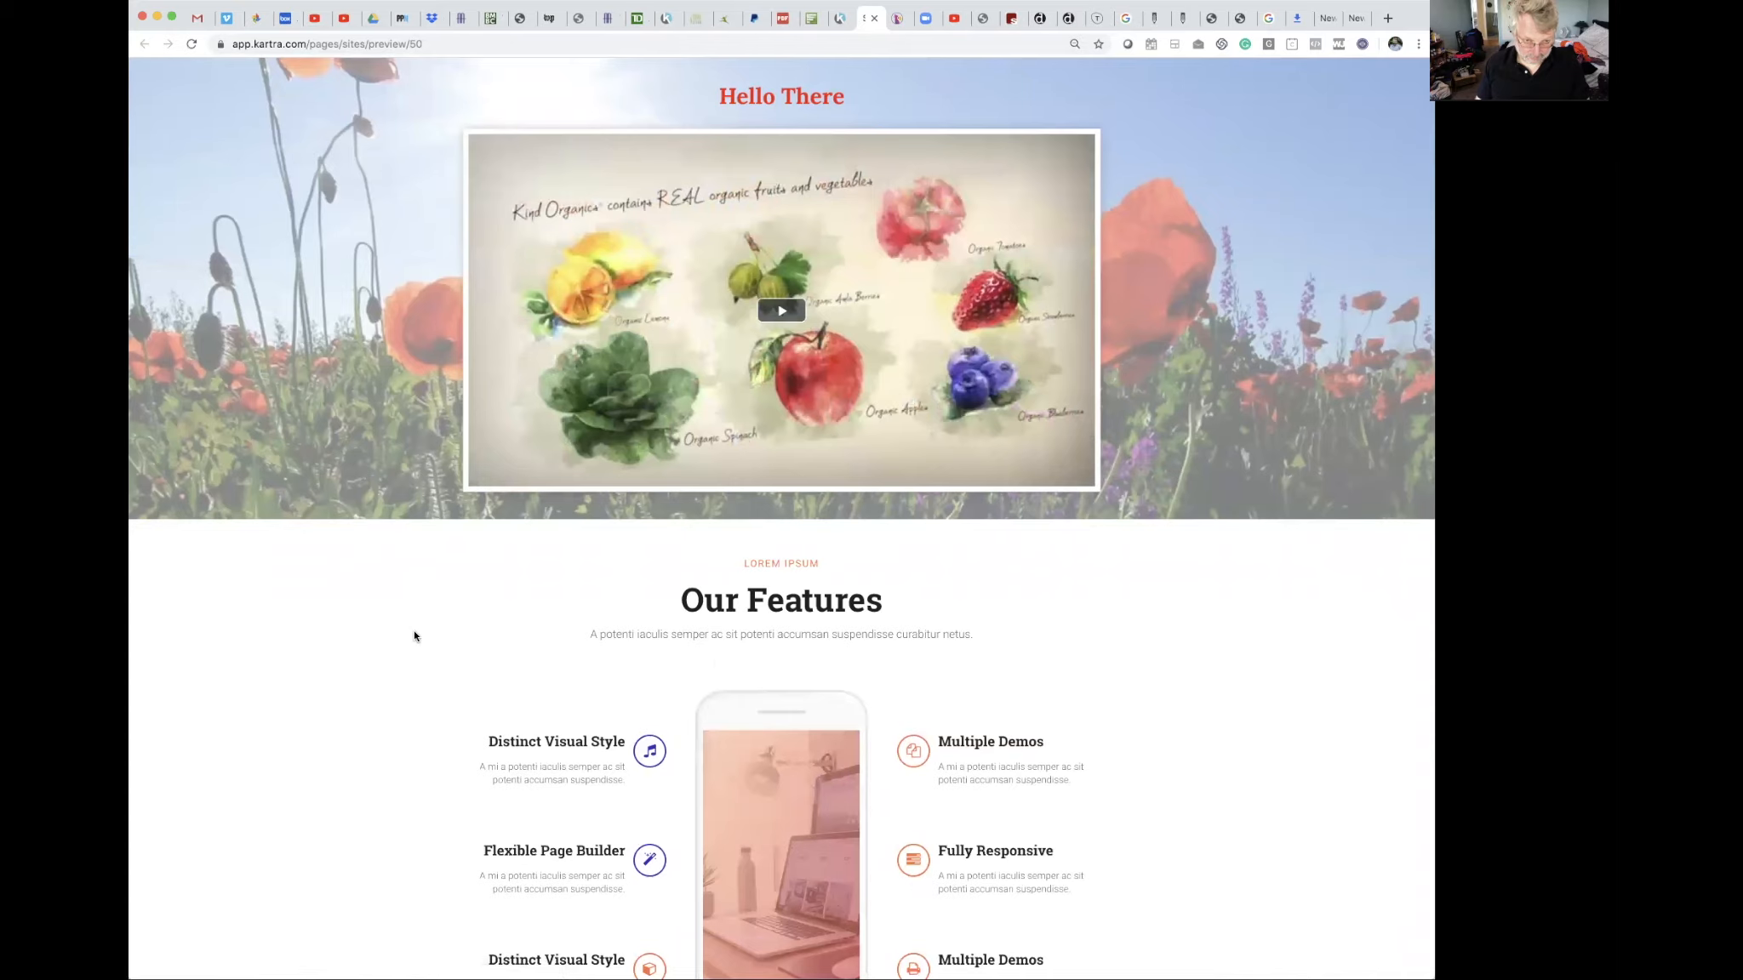
{"action": "scroll", "coordinate": [415, 635], "scroll_direction": "down", "scroll_amount": 3}
{"action": "scroll", "coordinate": [414, 636], "scroll_direction": "up", "scroll_amount": 2}
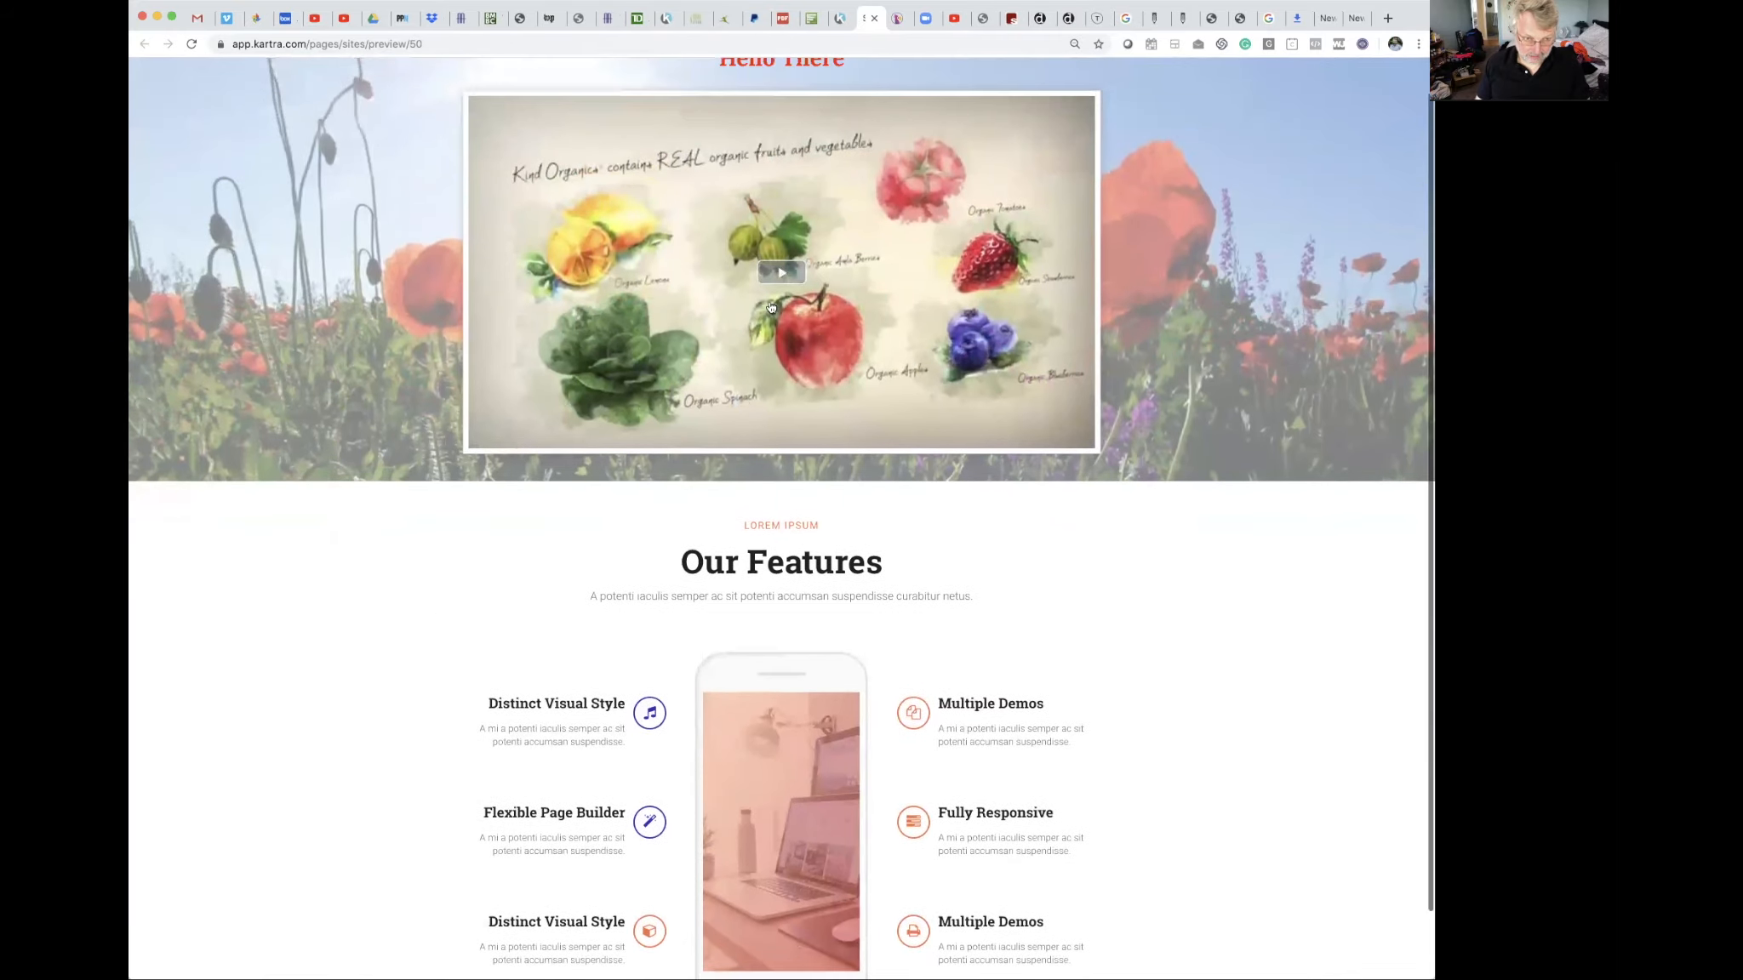
{"action": "left_click", "coordinate": [780, 273]}
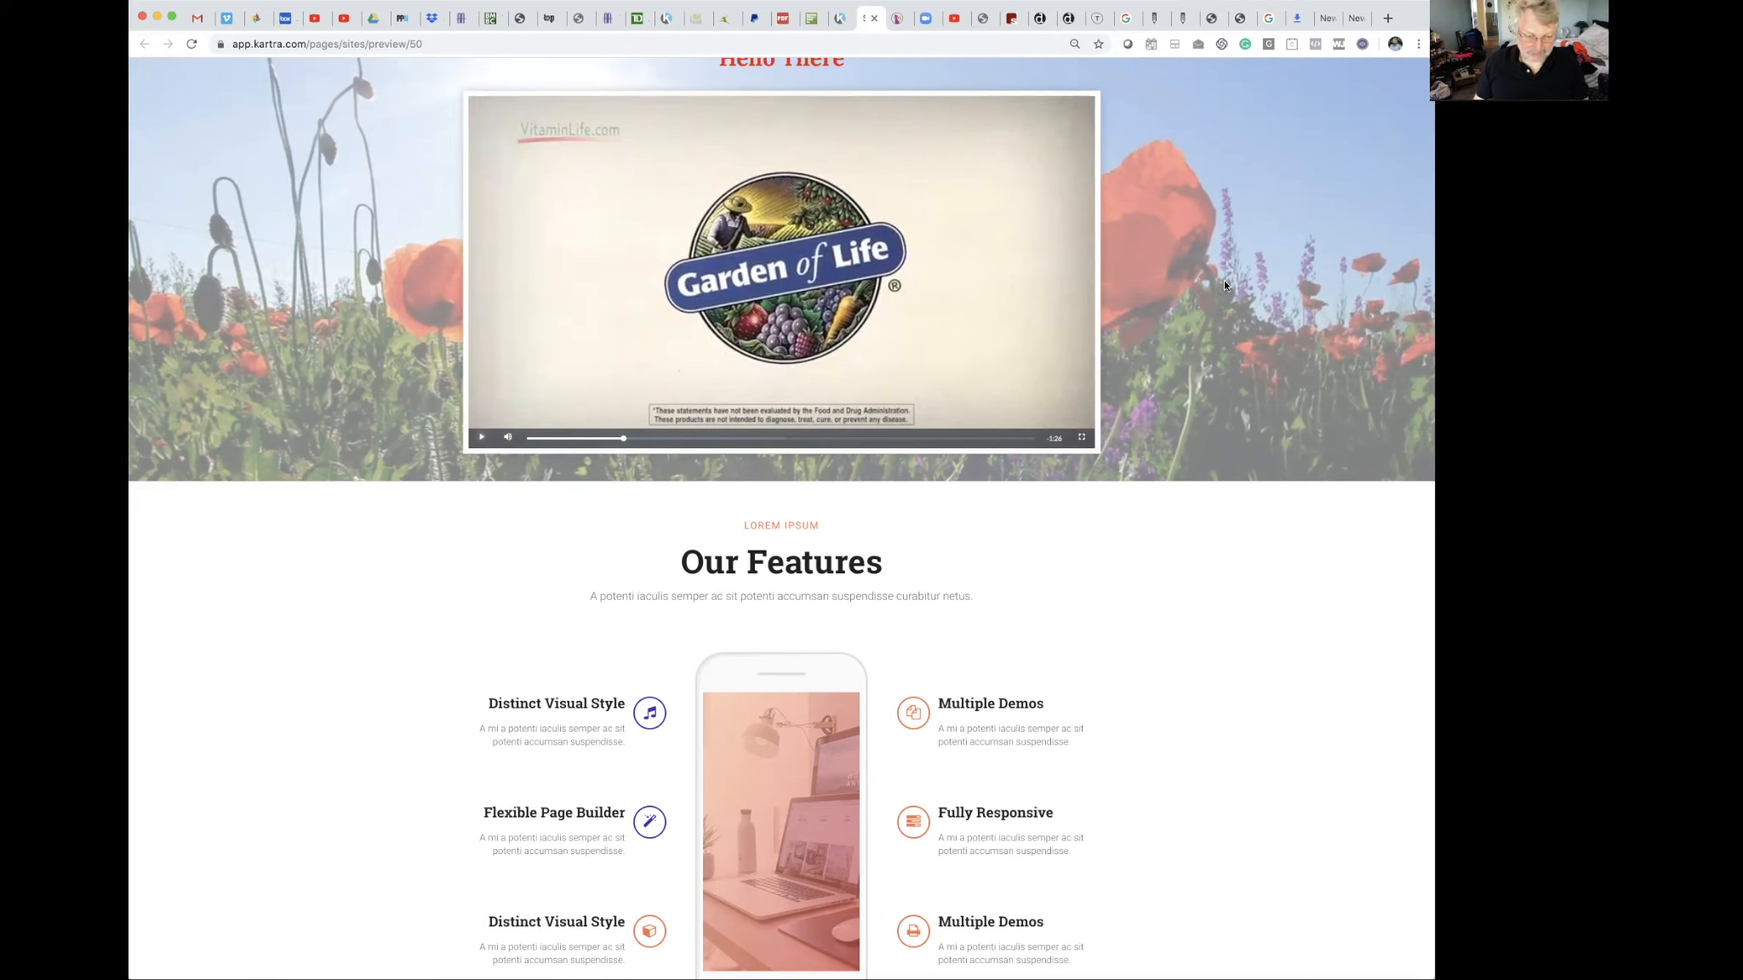
{"action": "left_click", "coordinate": [874, 19]}
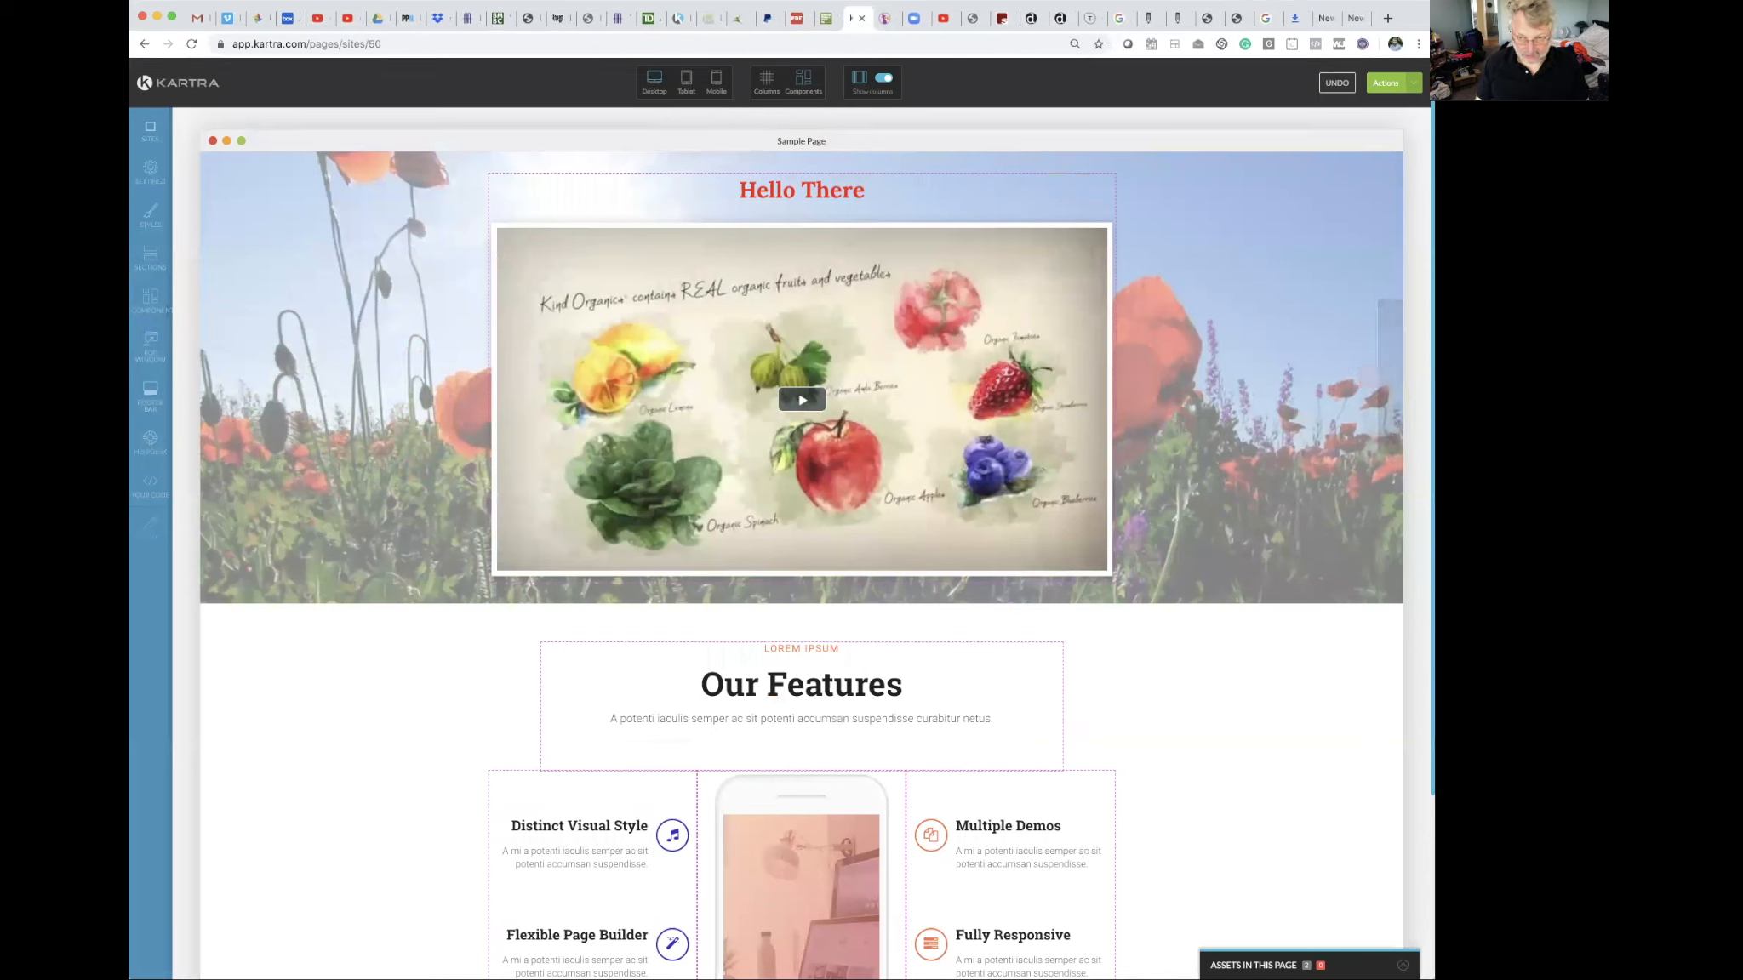
Publish the page live and get its direct page link.
{"action": "left_click", "coordinate": [1411, 89]}
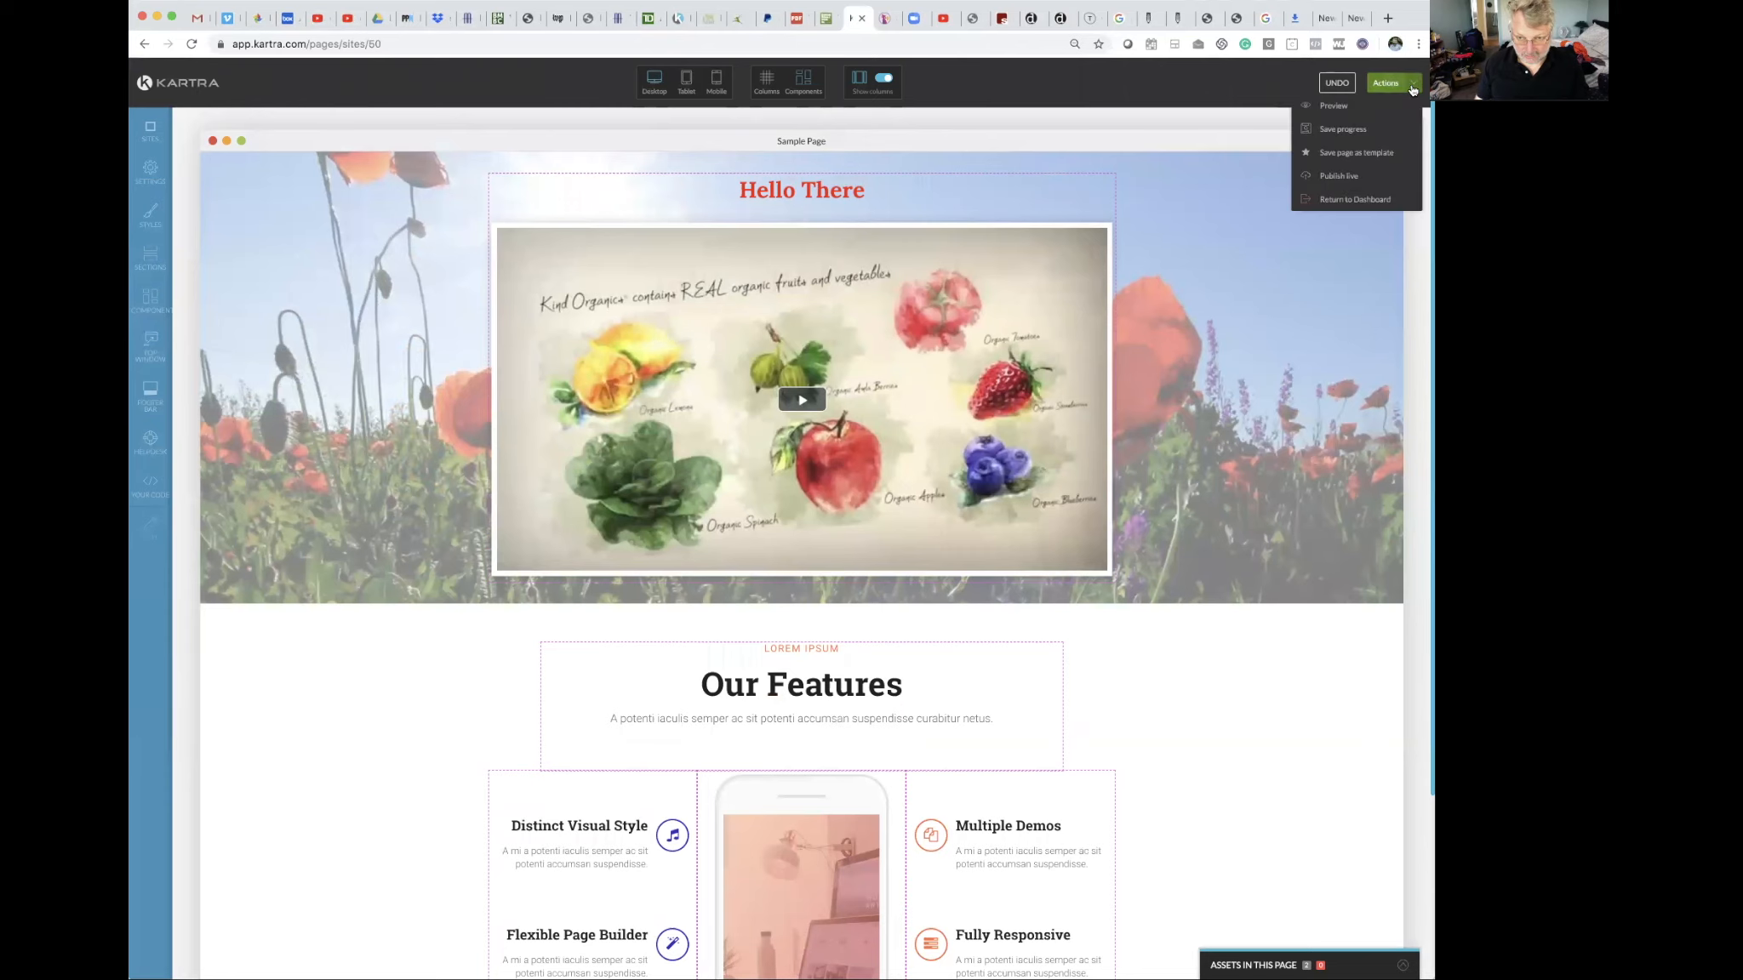
{"action": "left_click", "coordinate": [1338, 177]}
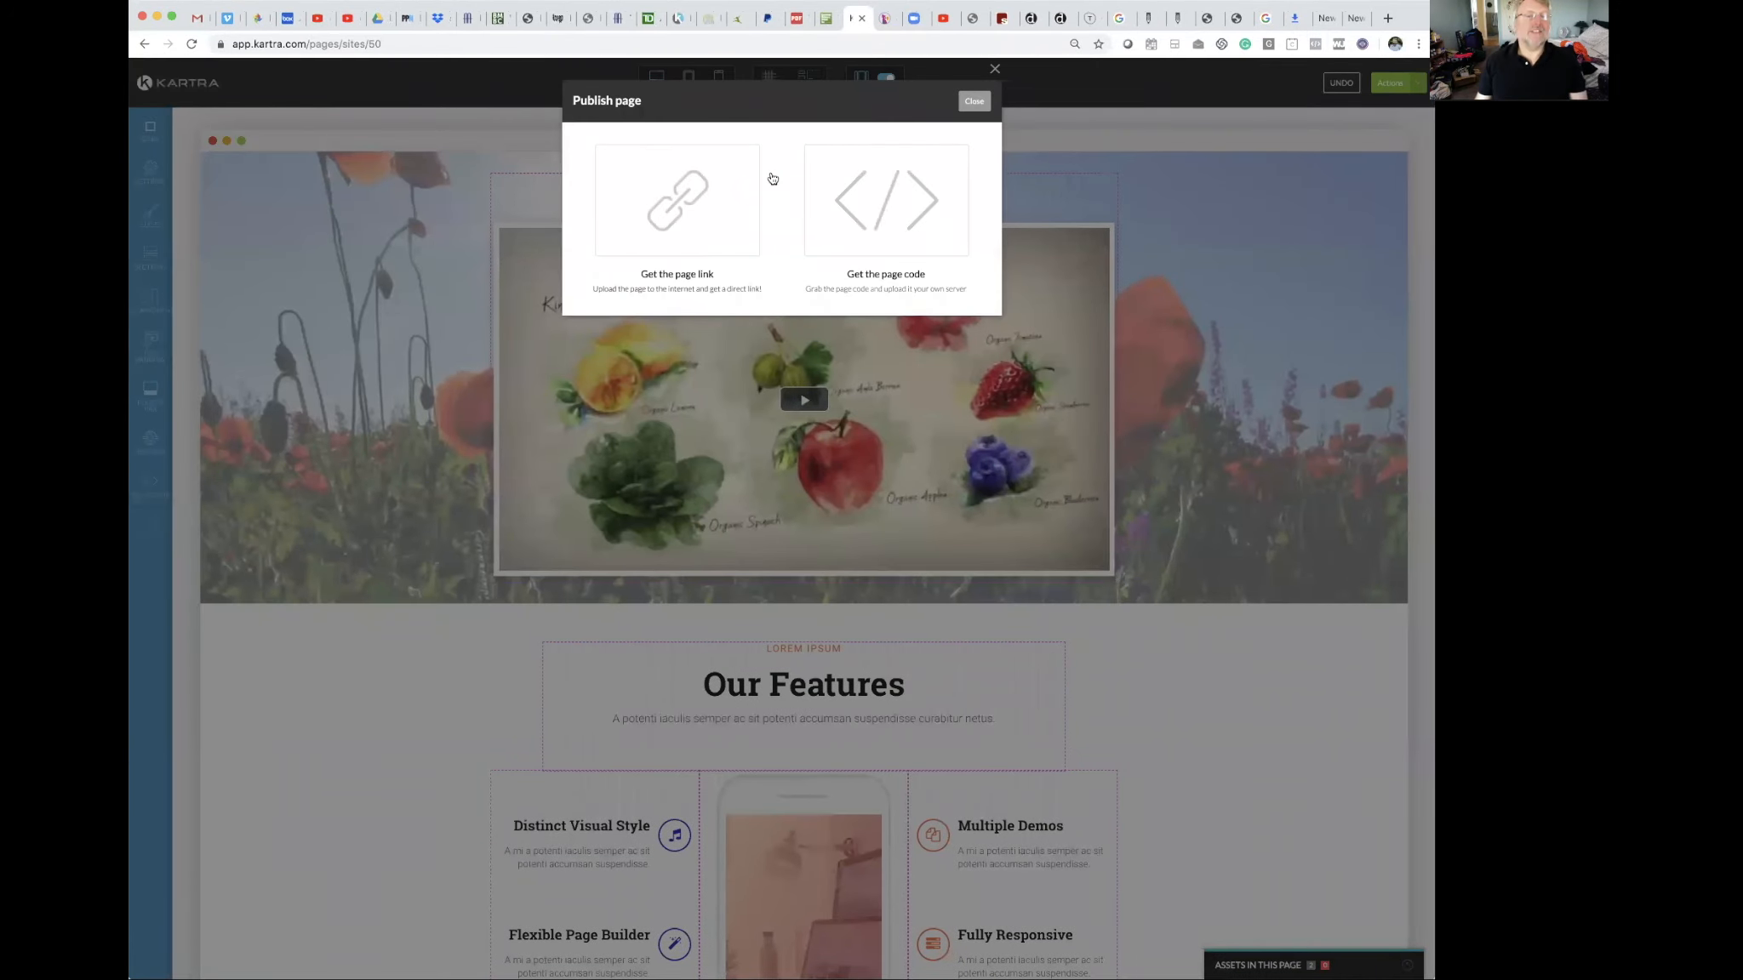
{"action": "left_click", "coordinate": [673, 217]}
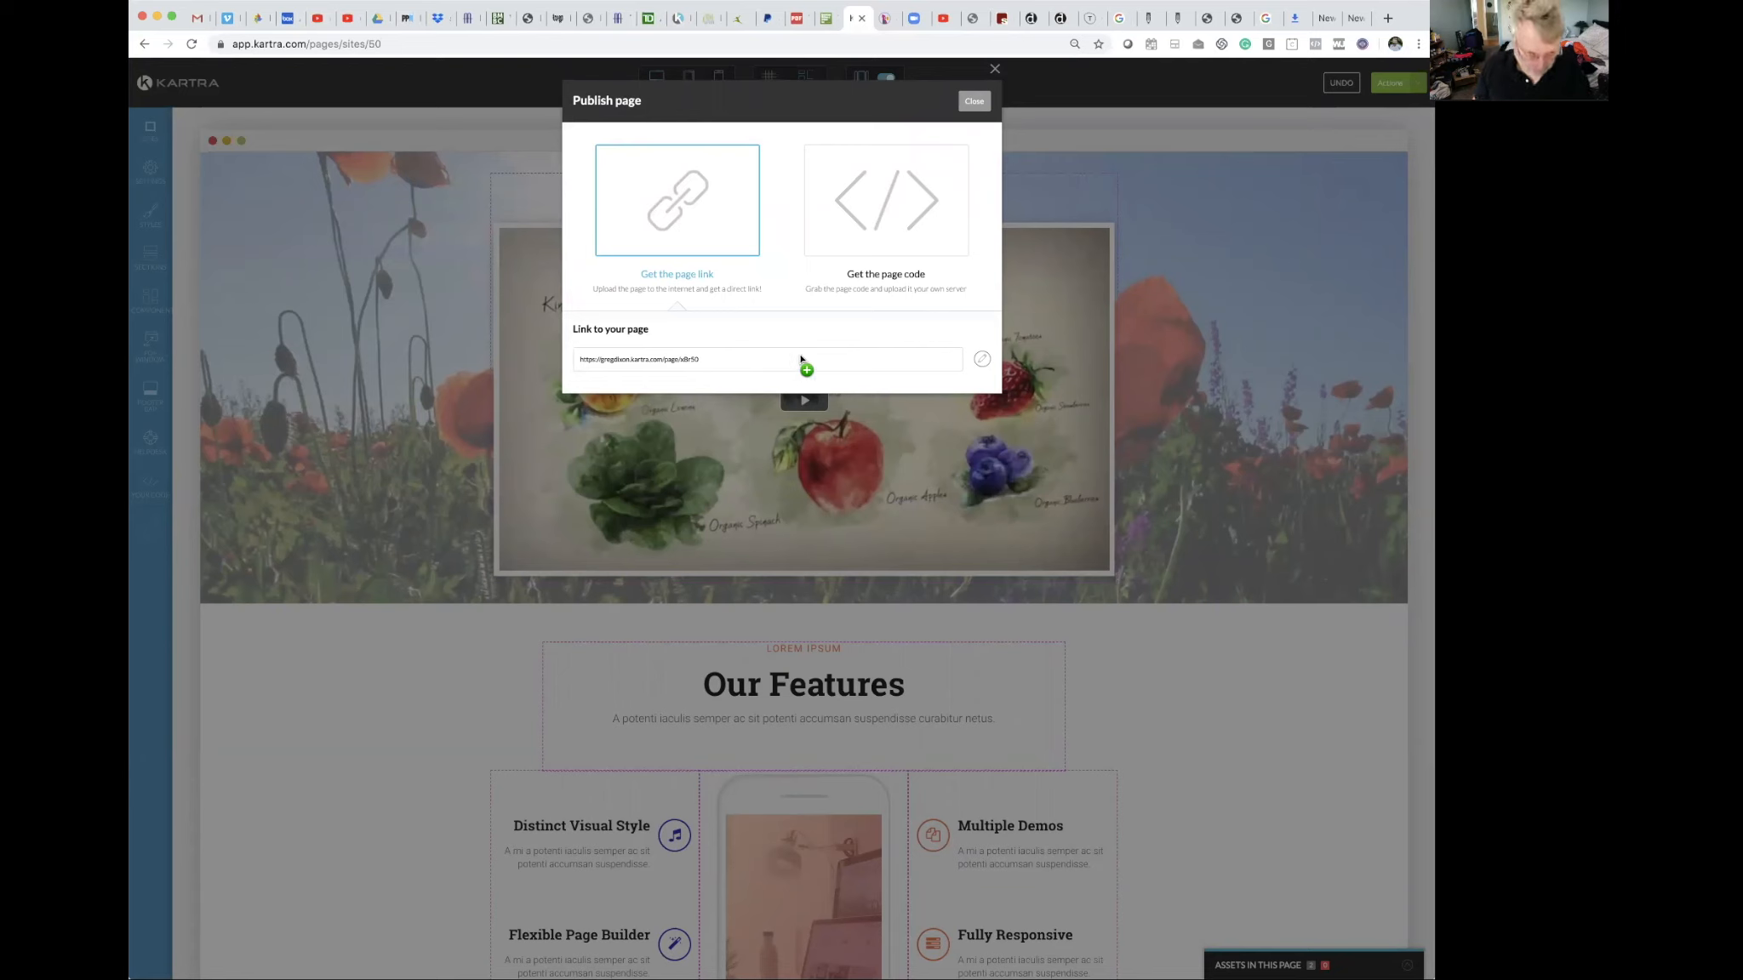
{"action": "left_click", "coordinate": [982, 361]}
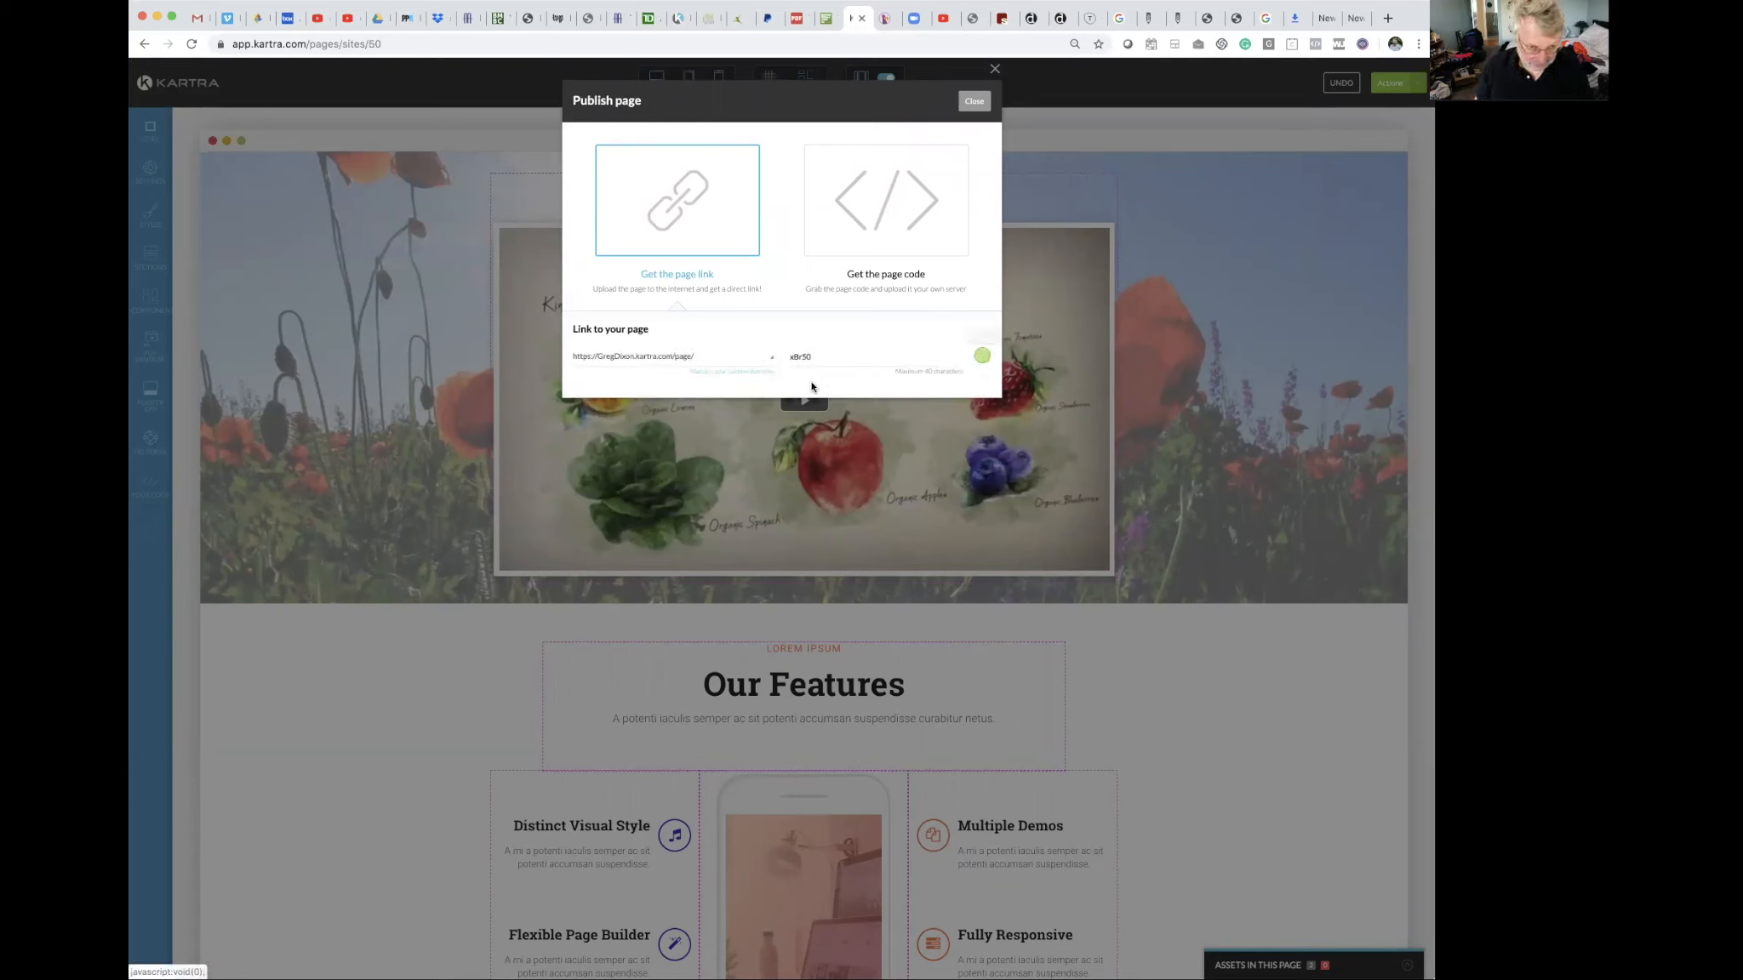
{"action": "left_click", "coordinate": [772, 361]}
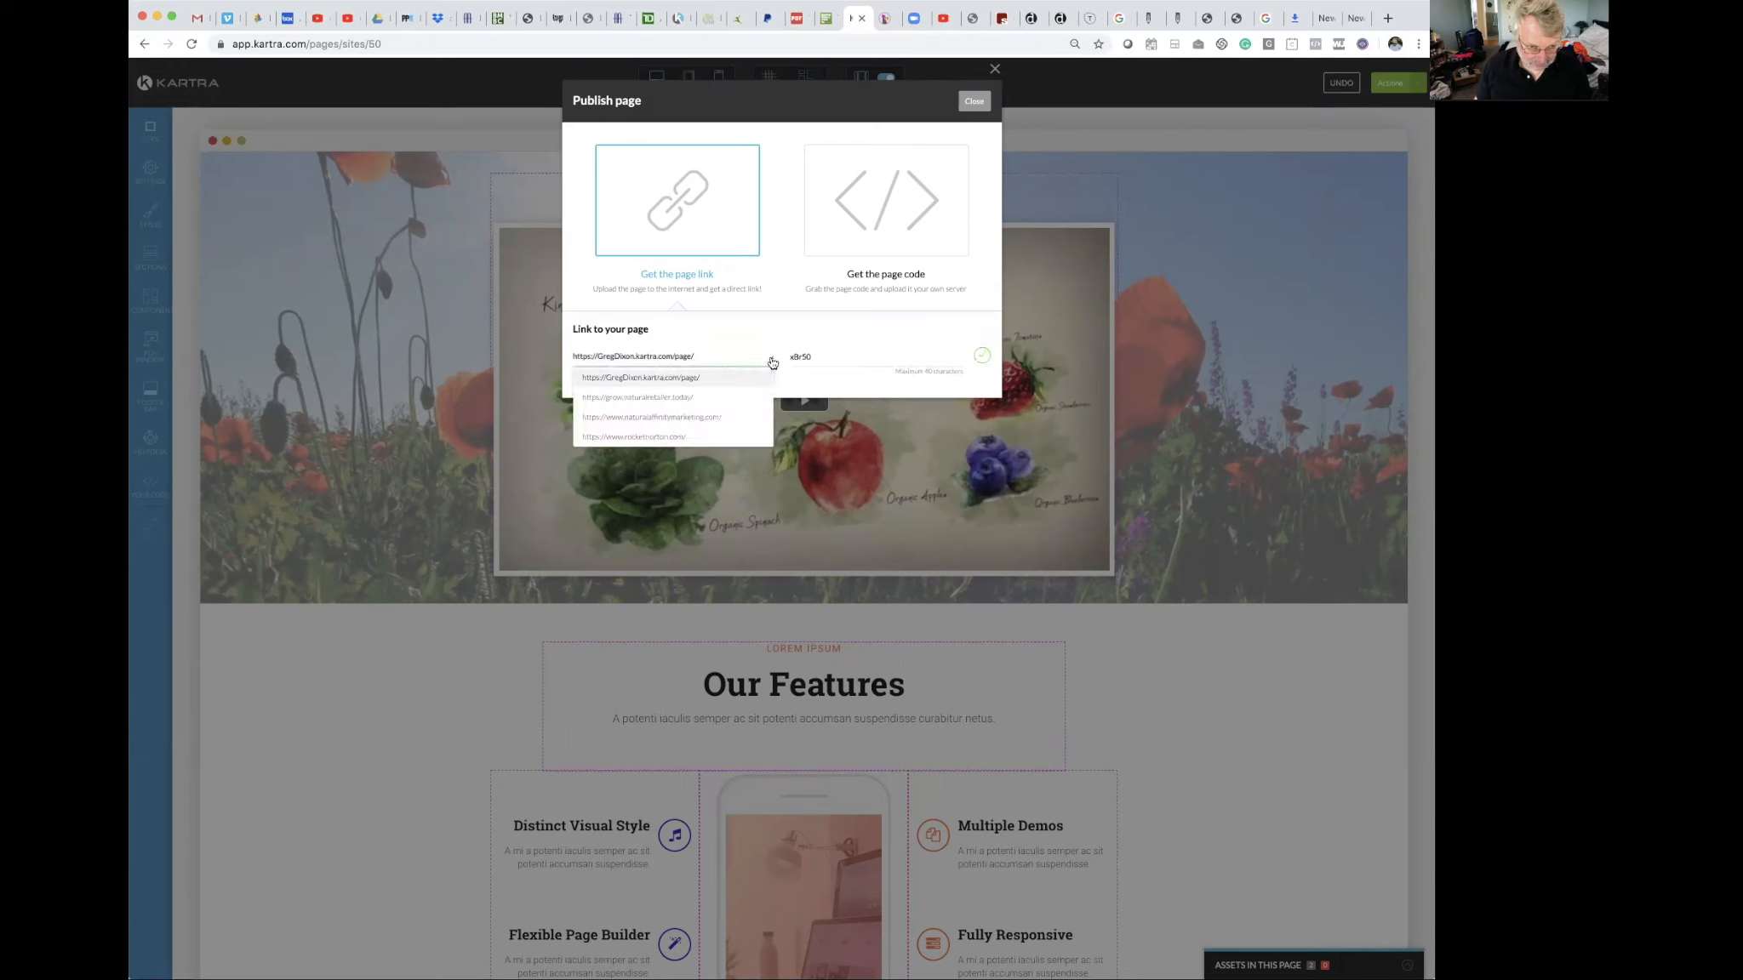
{"action": "left_click", "coordinate": [705, 419]}
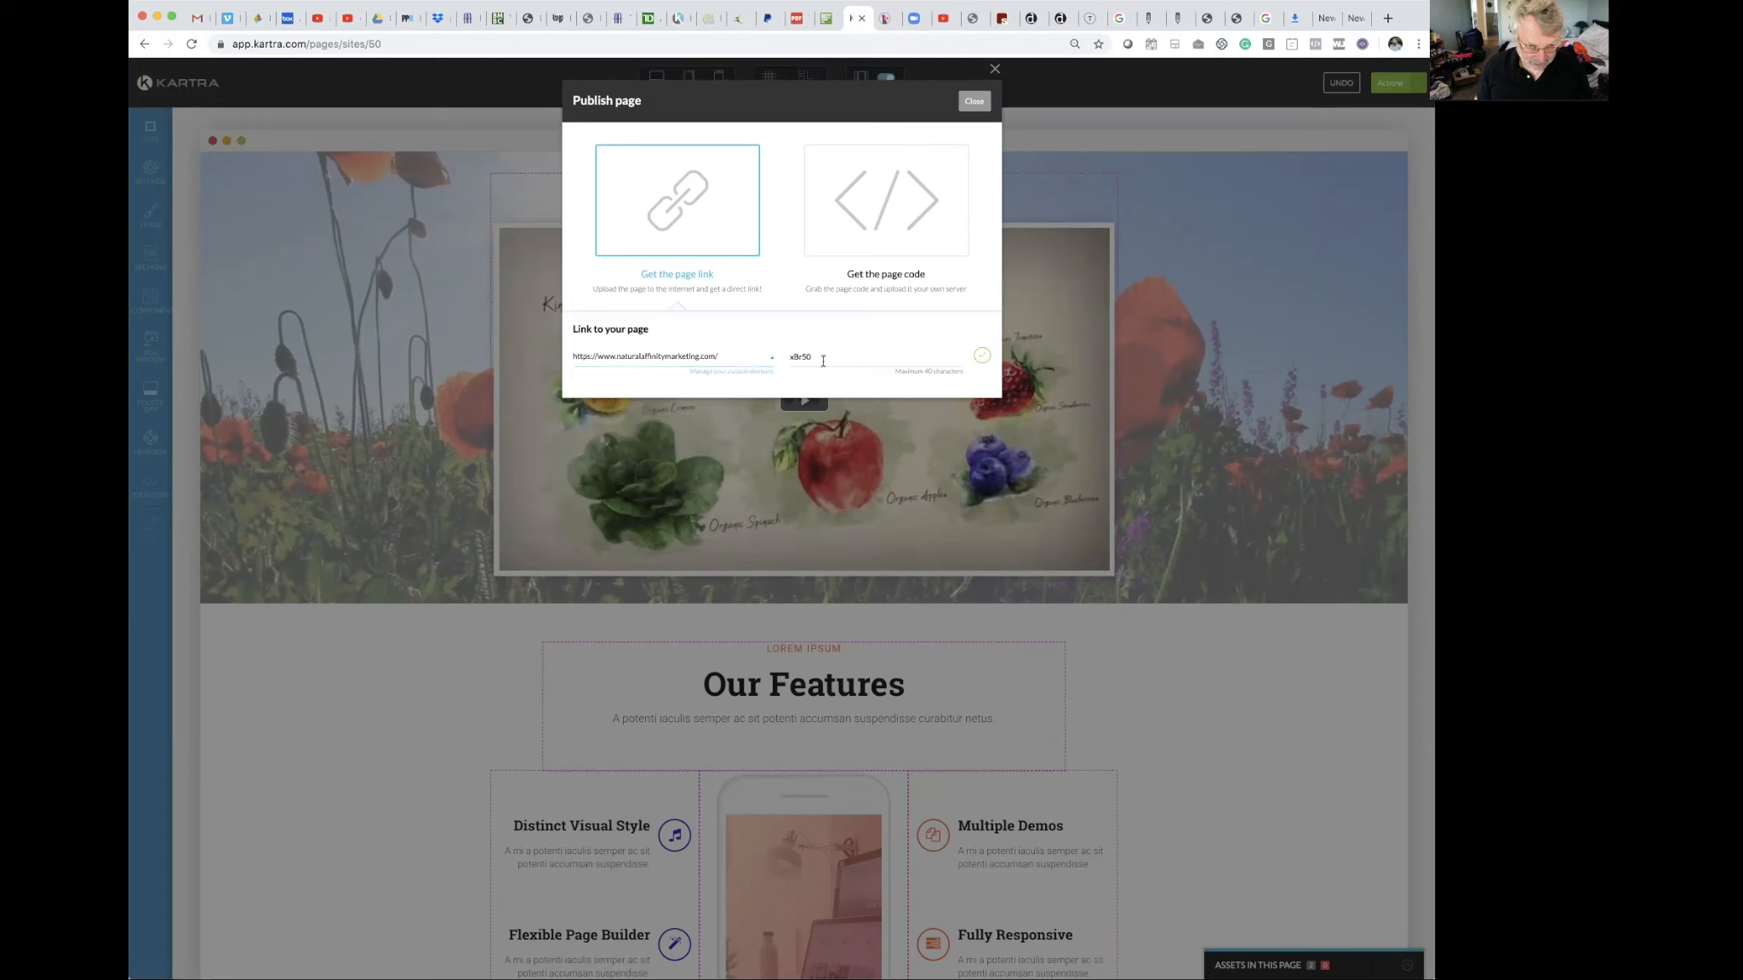
Replace the ending of the page link with "sample", save it, and select the full link text.
{"action": "left_click_drag", "start_coordinate": [821, 356], "coordinate": [783, 356]}
{"action": "type", "text": "sam"}
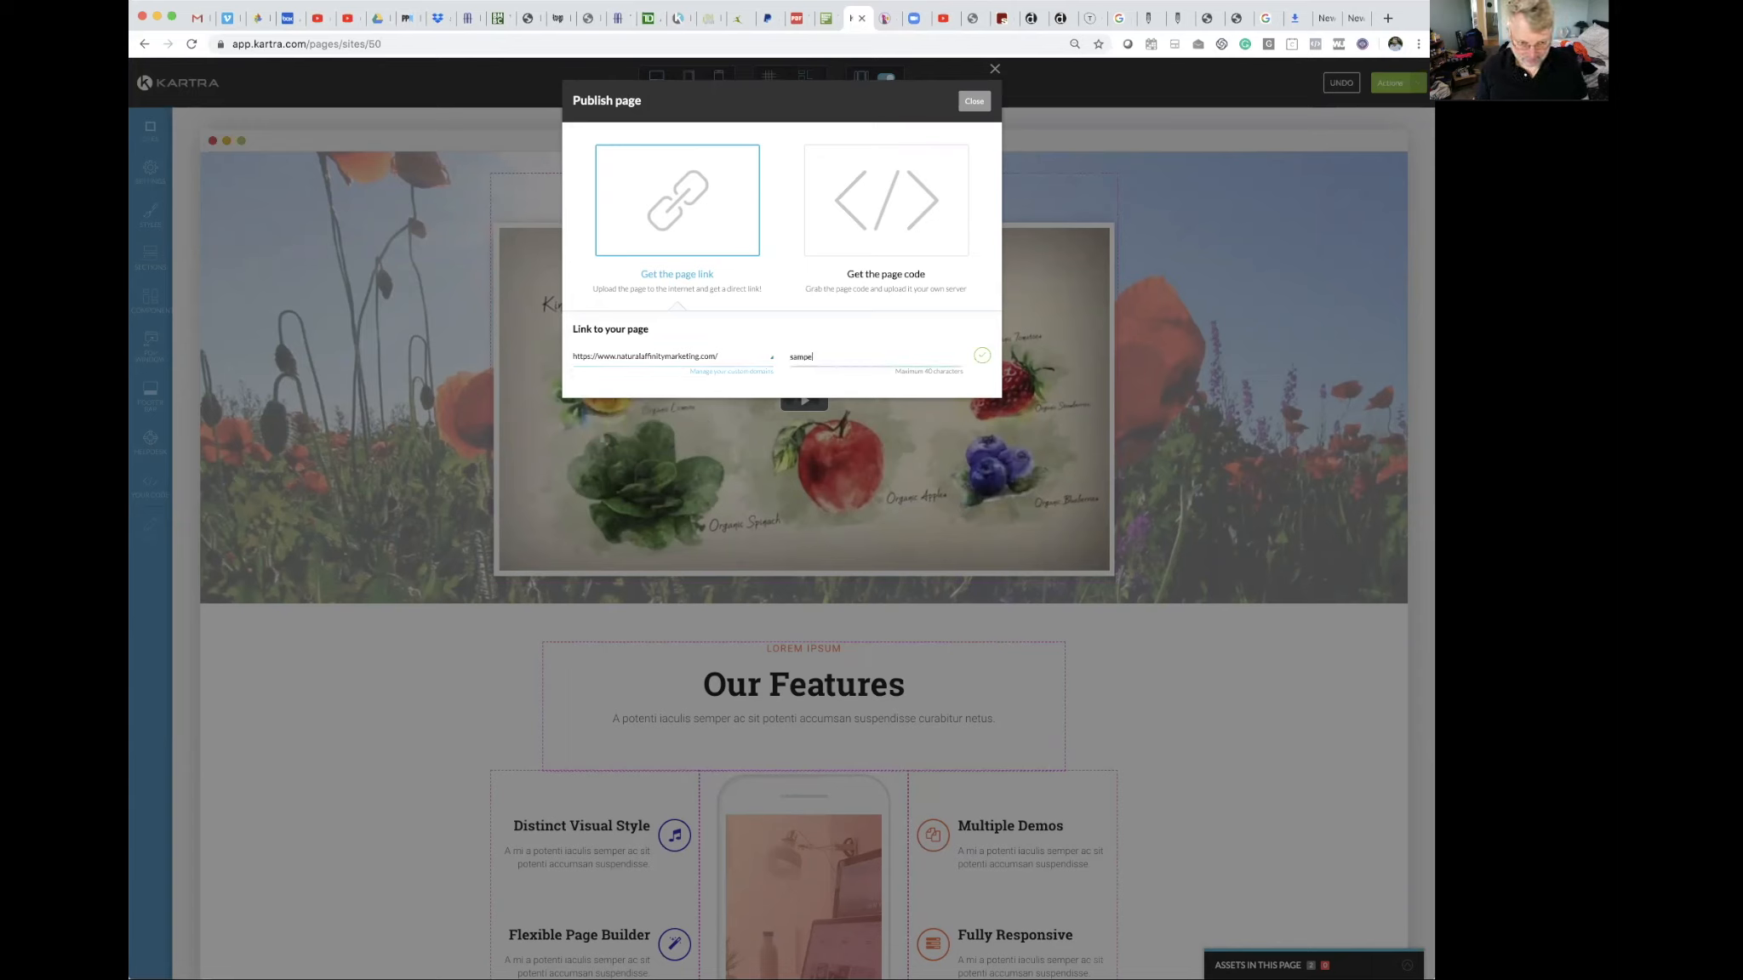
{"action": "type", "text": "pe"}
{"action": "key", "text": "BackSpace"}
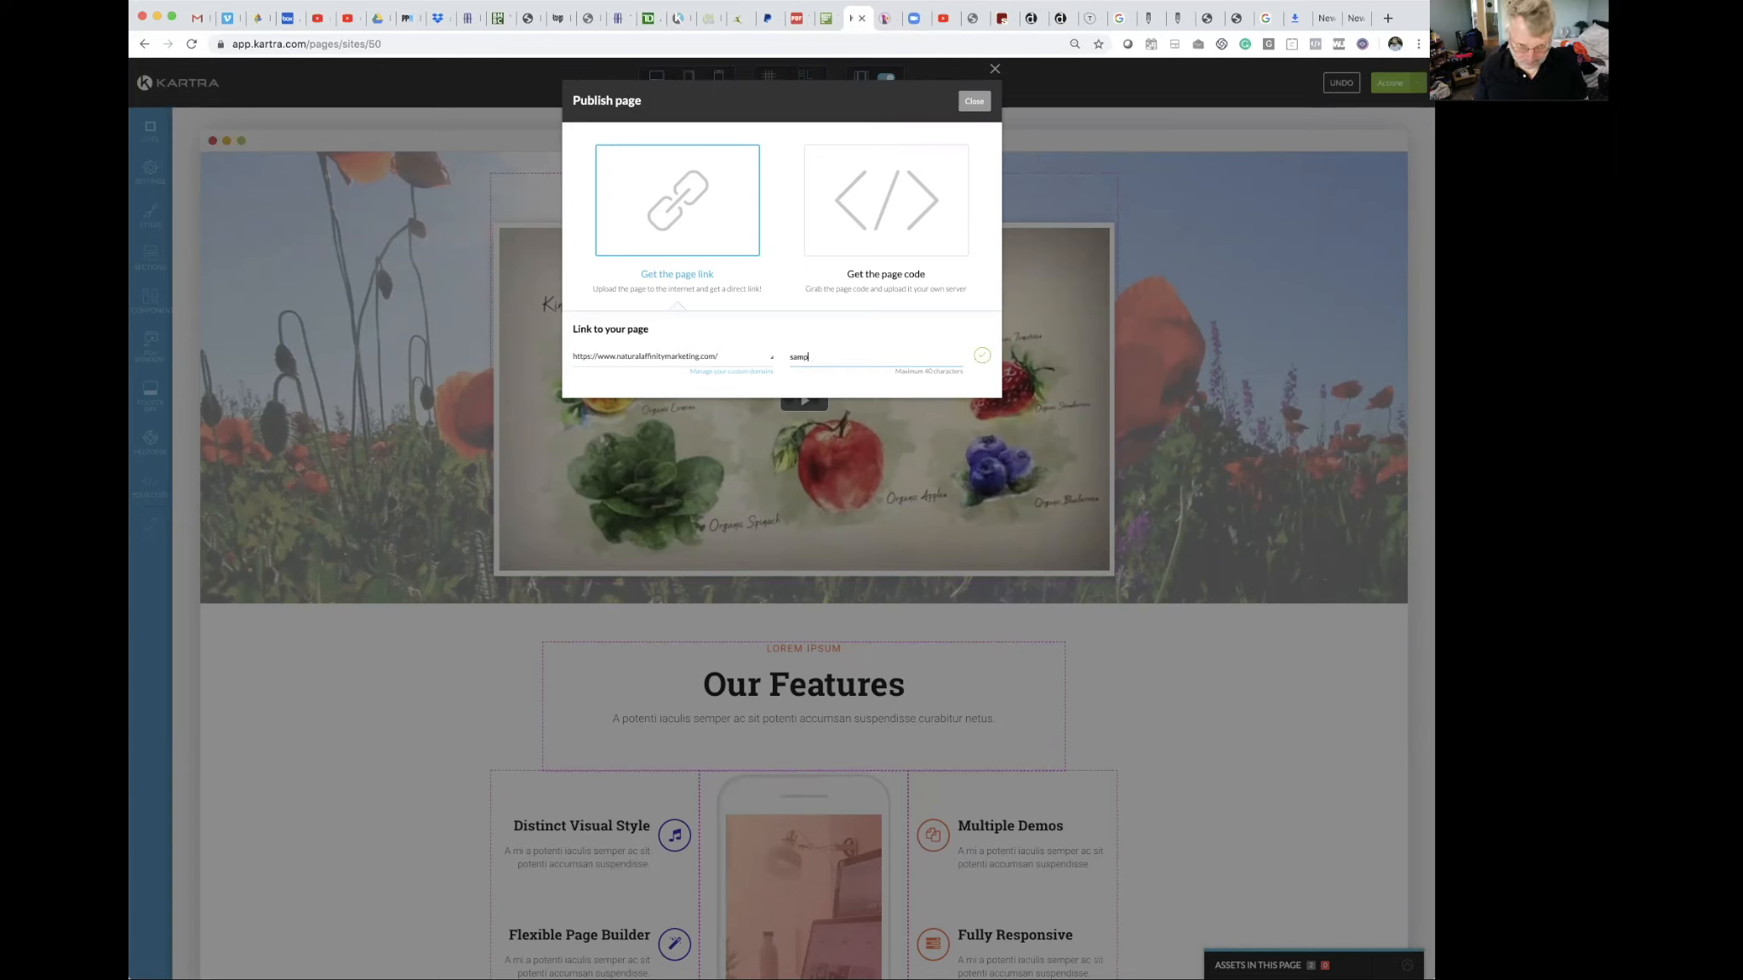
{"action": "type", "text": "le"}
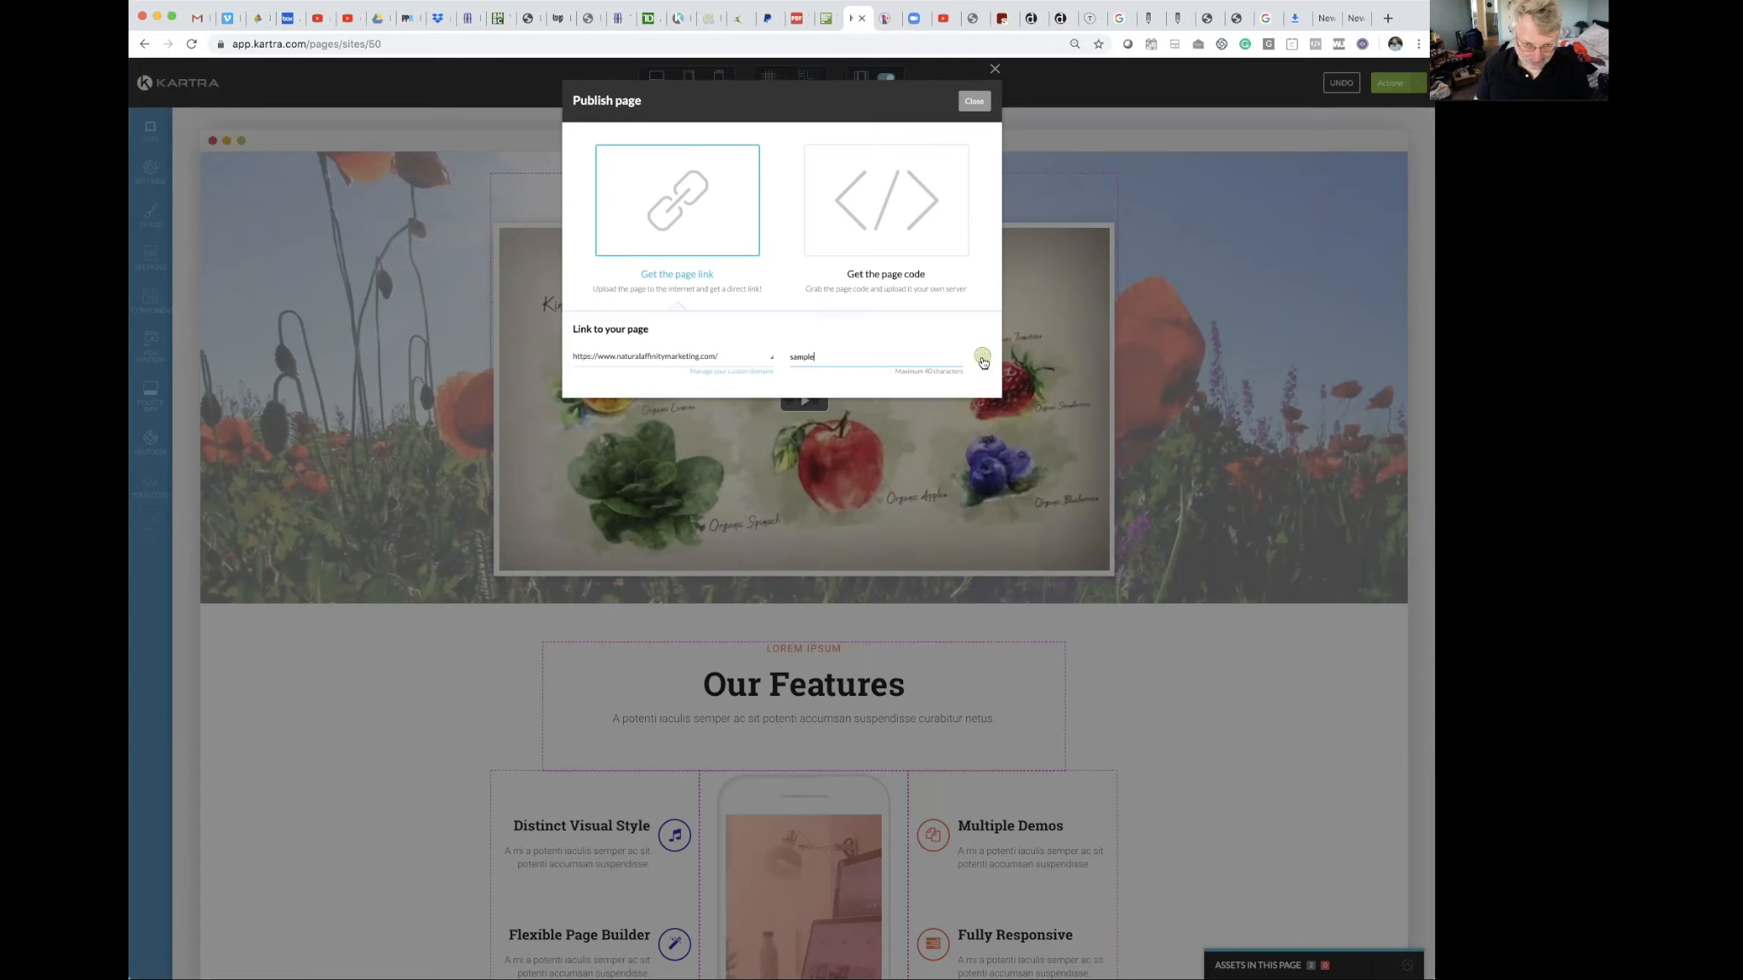
{"action": "left_click", "coordinate": [983, 358]}
{"action": "left_click_drag", "start_coordinate": [983, 361], "coordinate": [581, 360]}
{"action": "left_click_drag", "start_coordinate": [578, 360], "coordinate": [576, 364]}
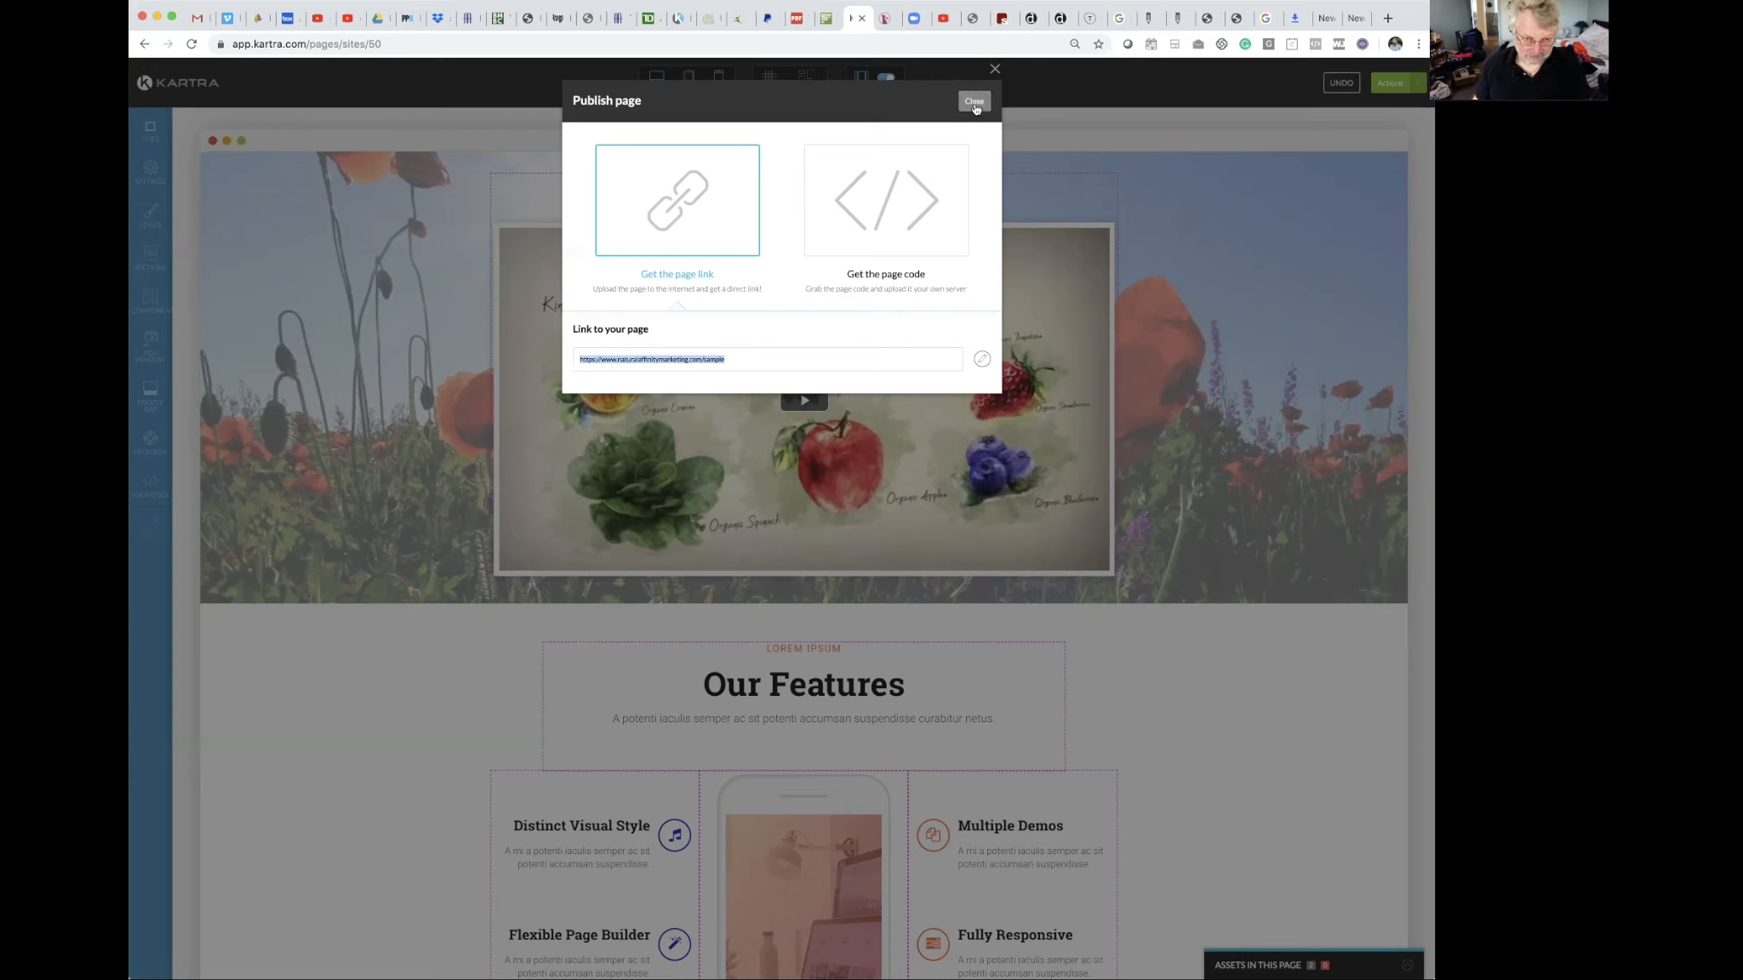
View the page's embed code and file download options, and close the publish dialog.
{"action": "left_click", "coordinate": [903, 230]}
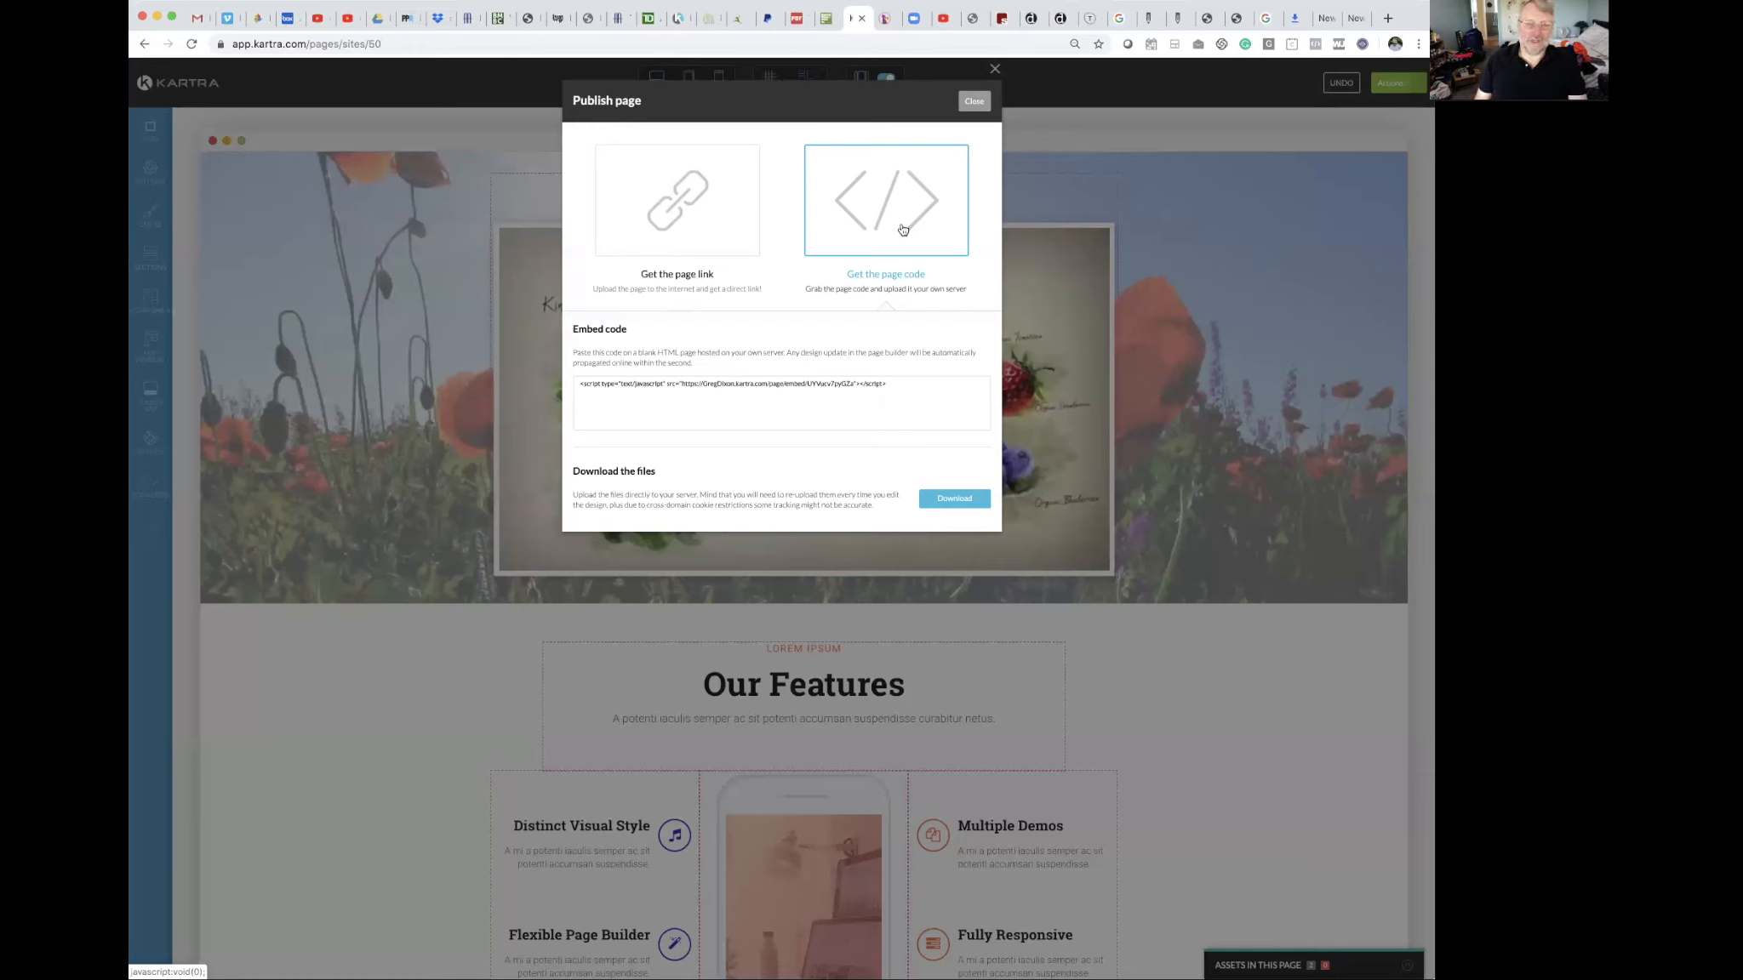
{"action": "left_click", "coordinate": [995, 71]}
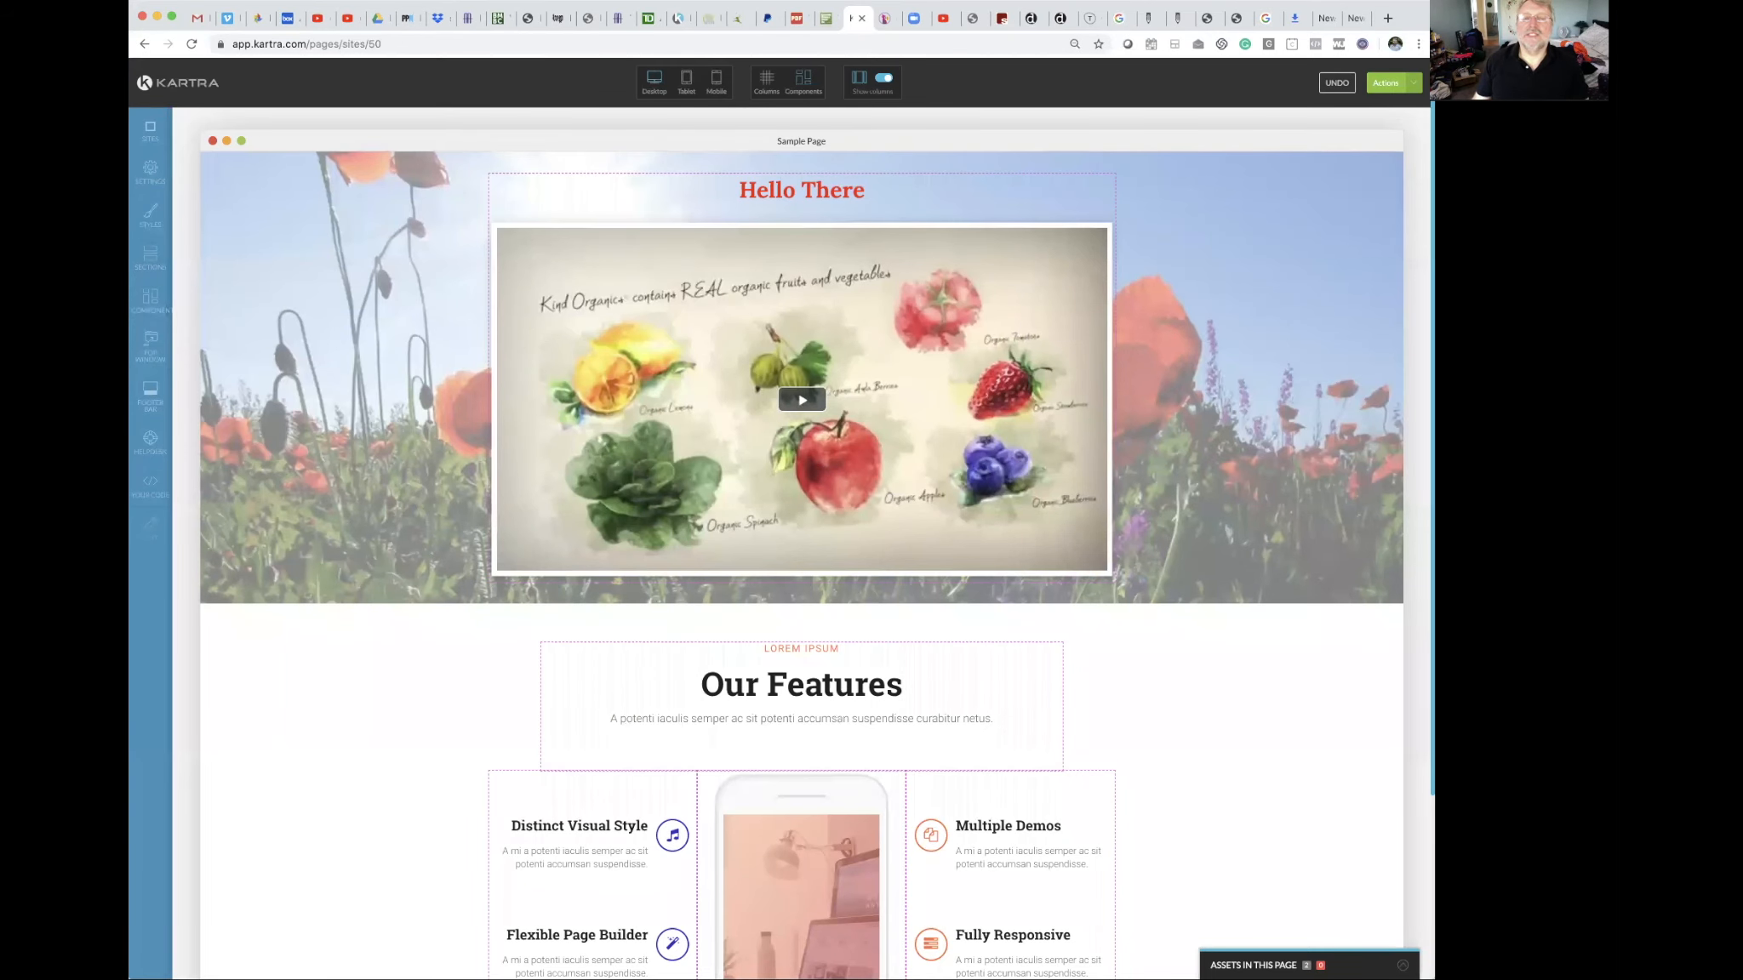
Leave the page builder for the dashboard and confirm the exit.
{"action": "left_click", "coordinate": [1414, 84]}
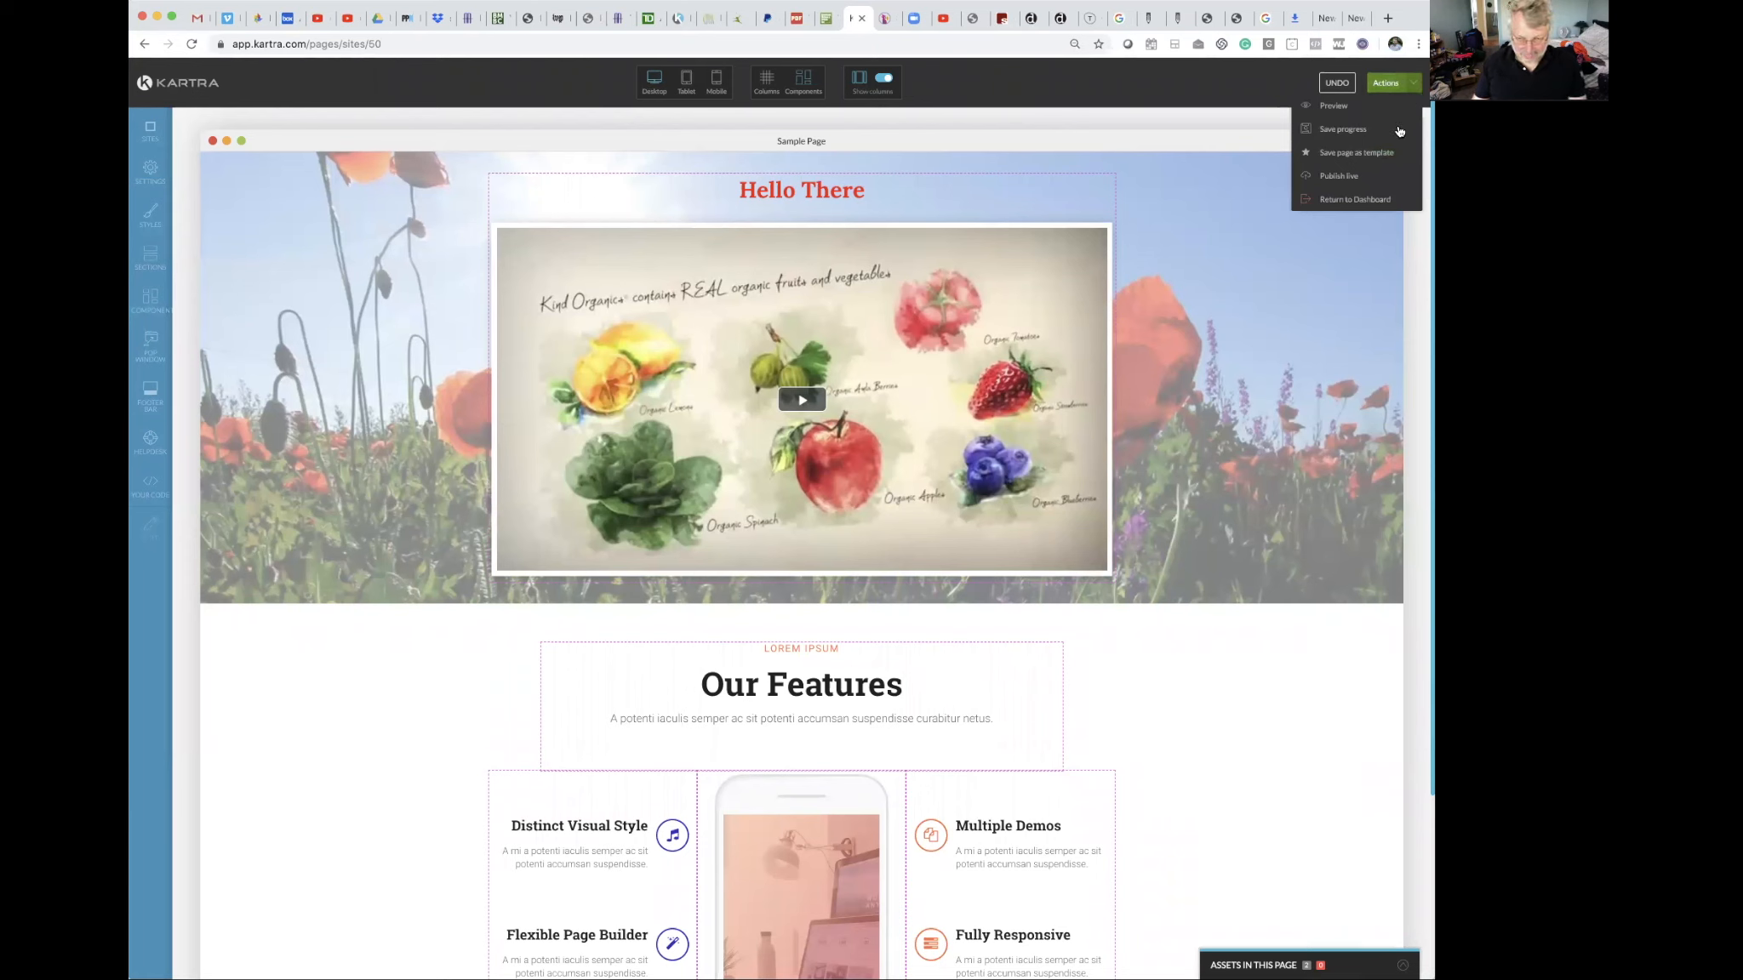
{"action": "left_click", "coordinate": [1354, 199]}
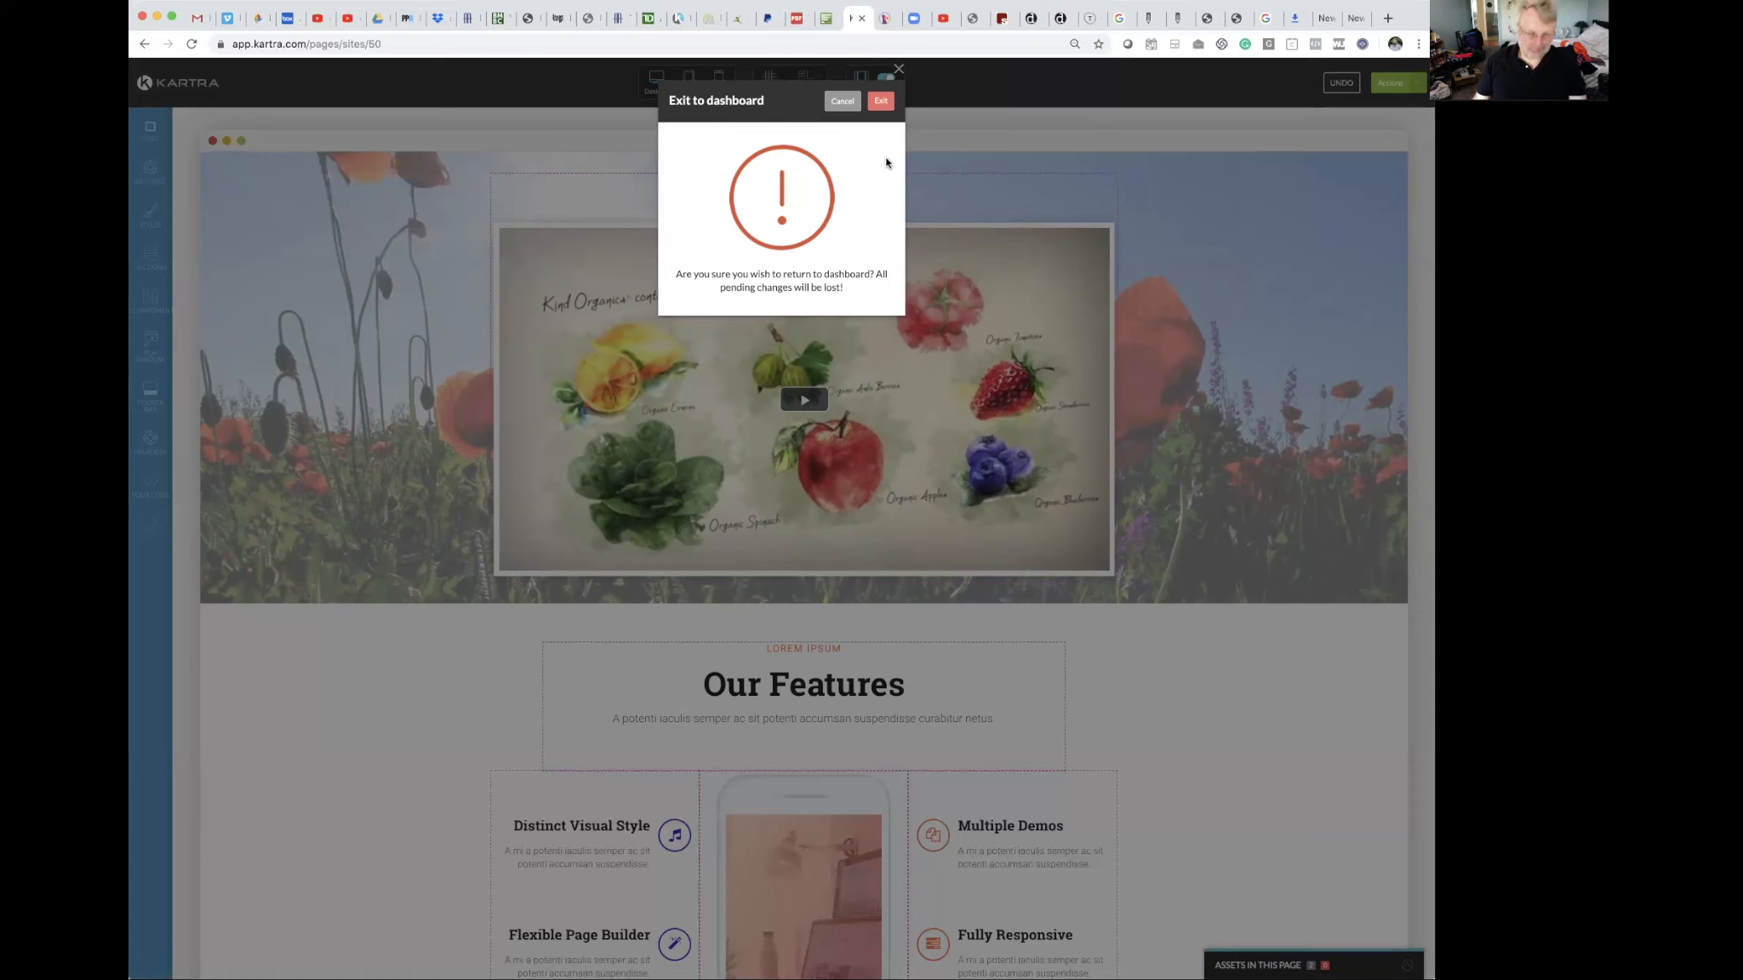
{"action": "left_click", "coordinate": [884, 104]}
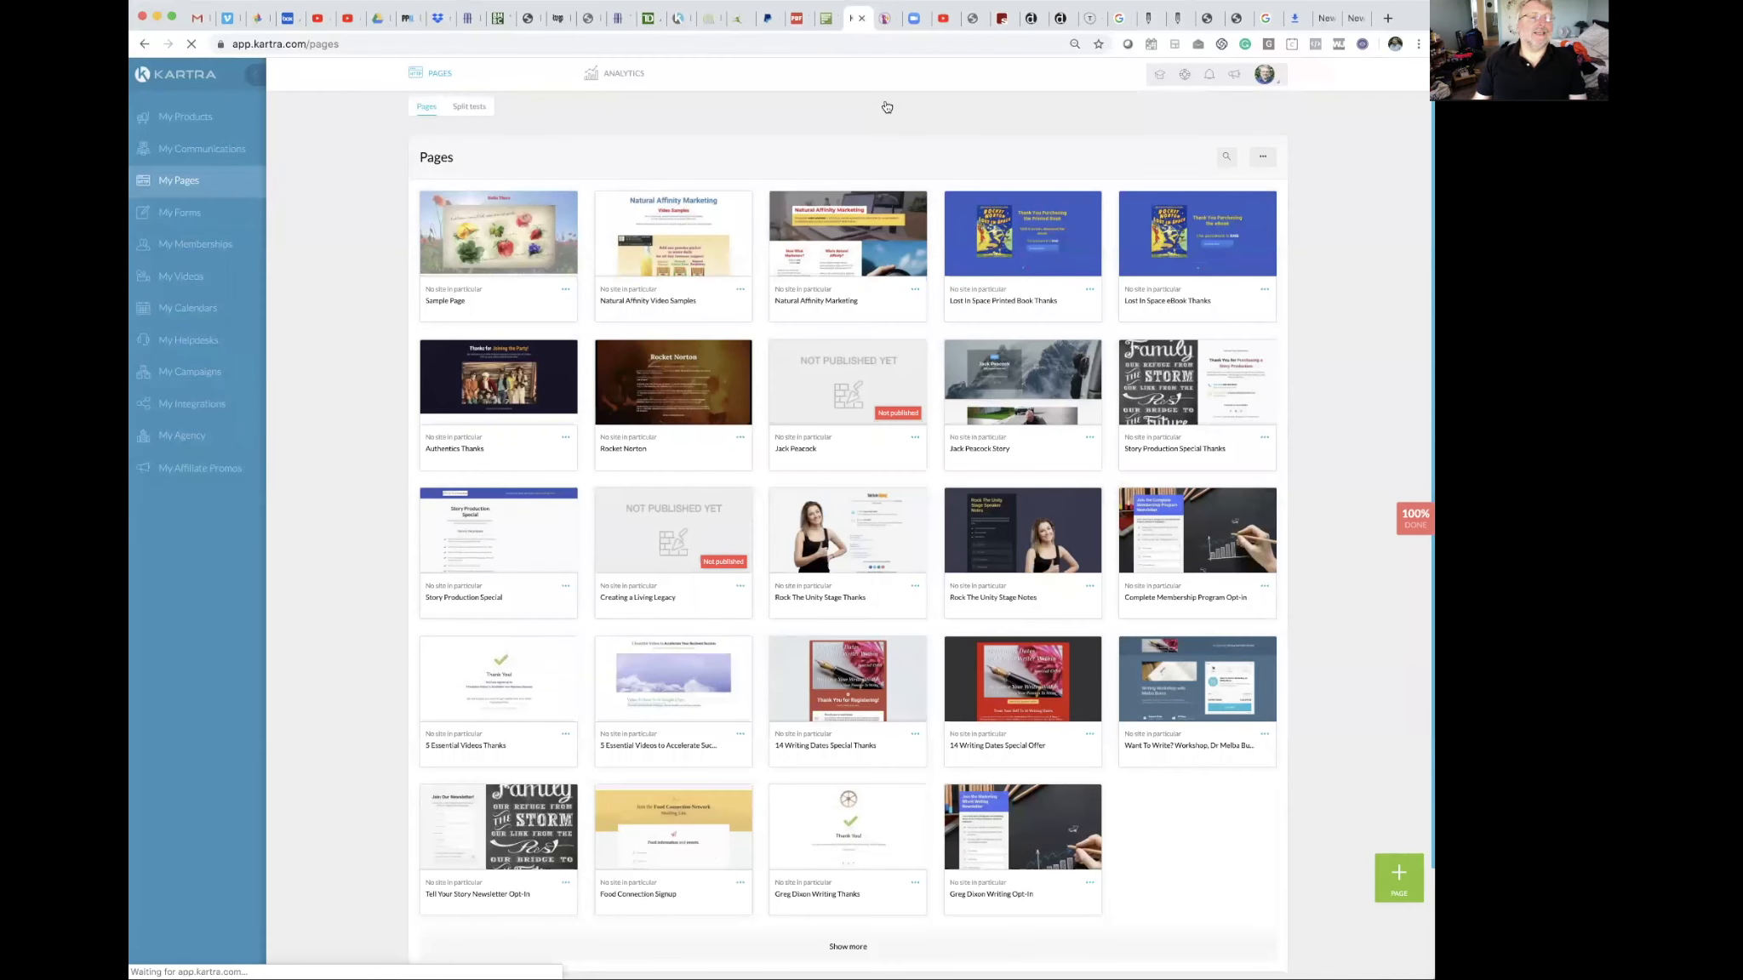
Look over the list of pages and show the available actions for Sample Page.
{"action": "scroll", "coordinate": [342, 273], "scroll_direction": "down", "scroll_amount": 1}
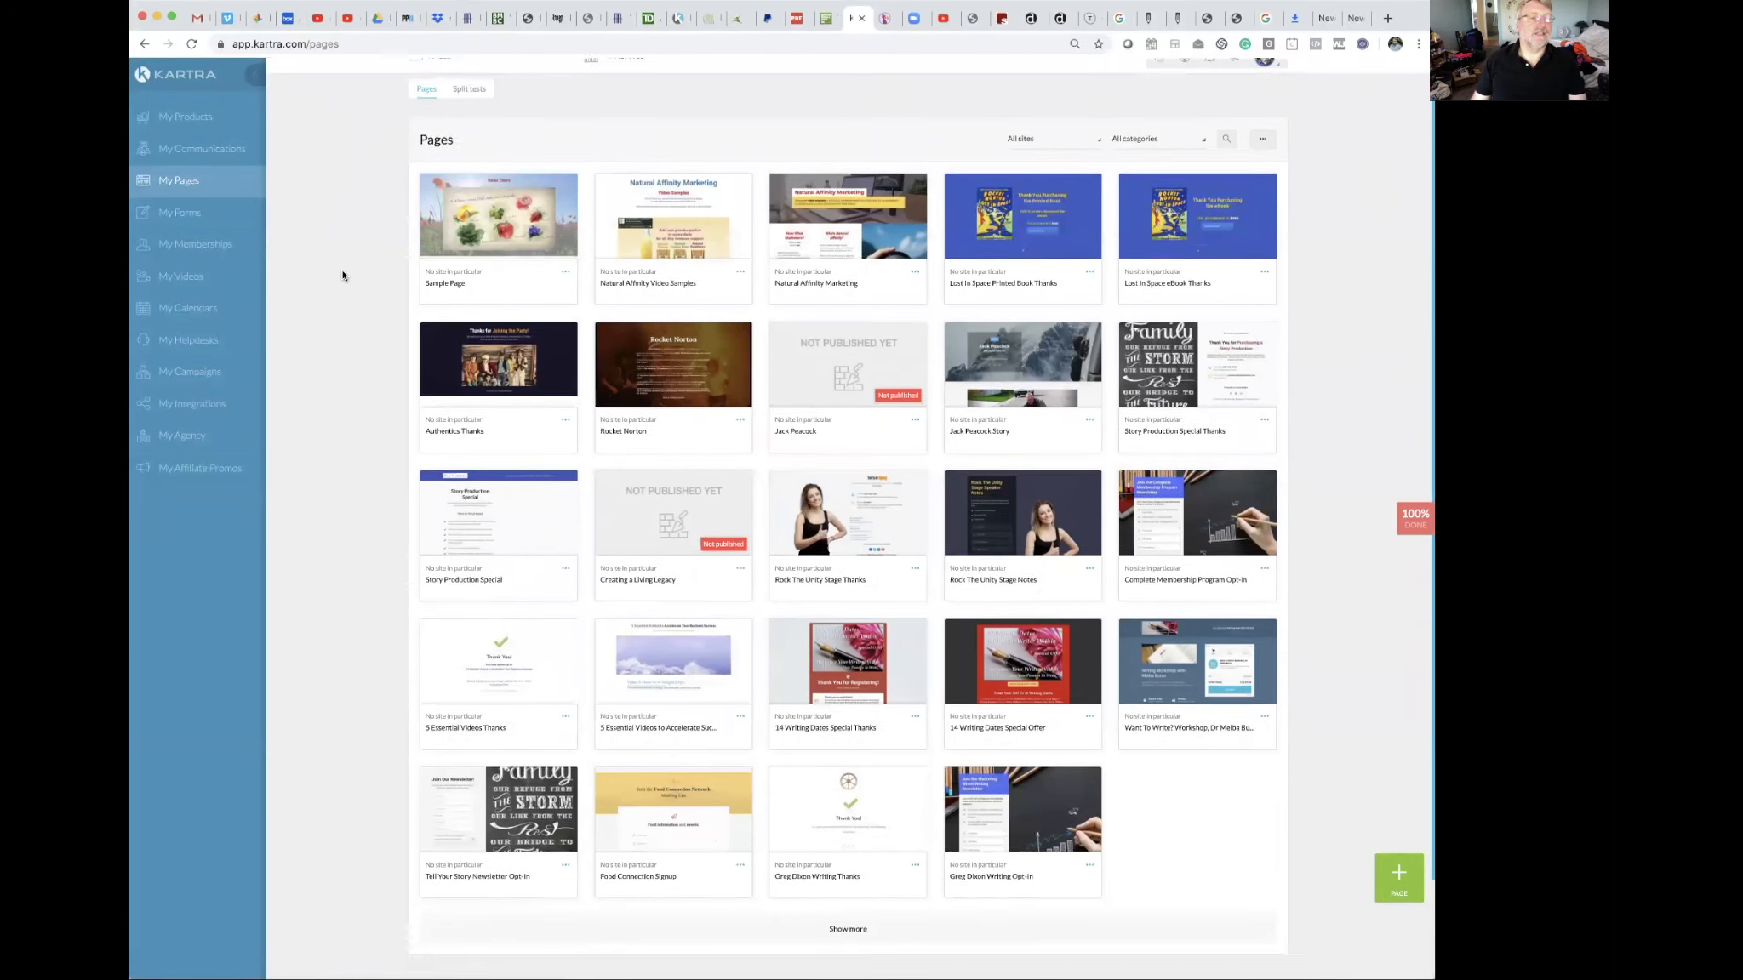
{"action": "scroll", "coordinate": [343, 272], "scroll_direction": "down", "scroll_amount": 1}
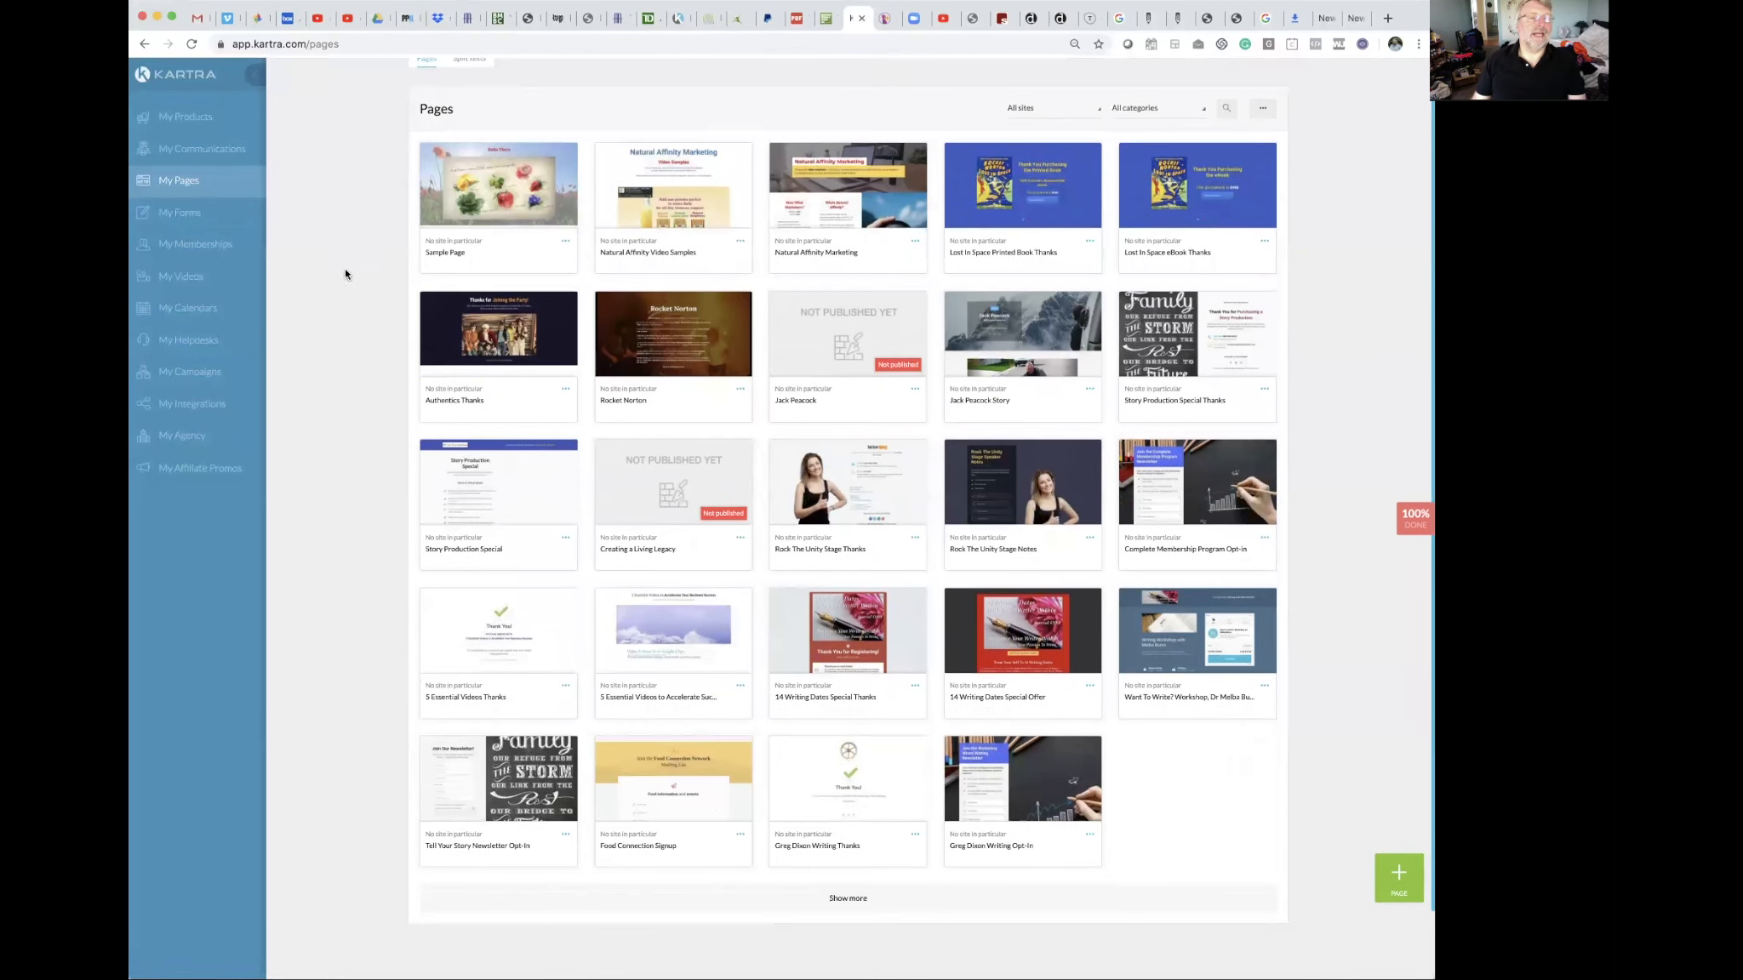
{"action": "left_click", "coordinate": [563, 244]}
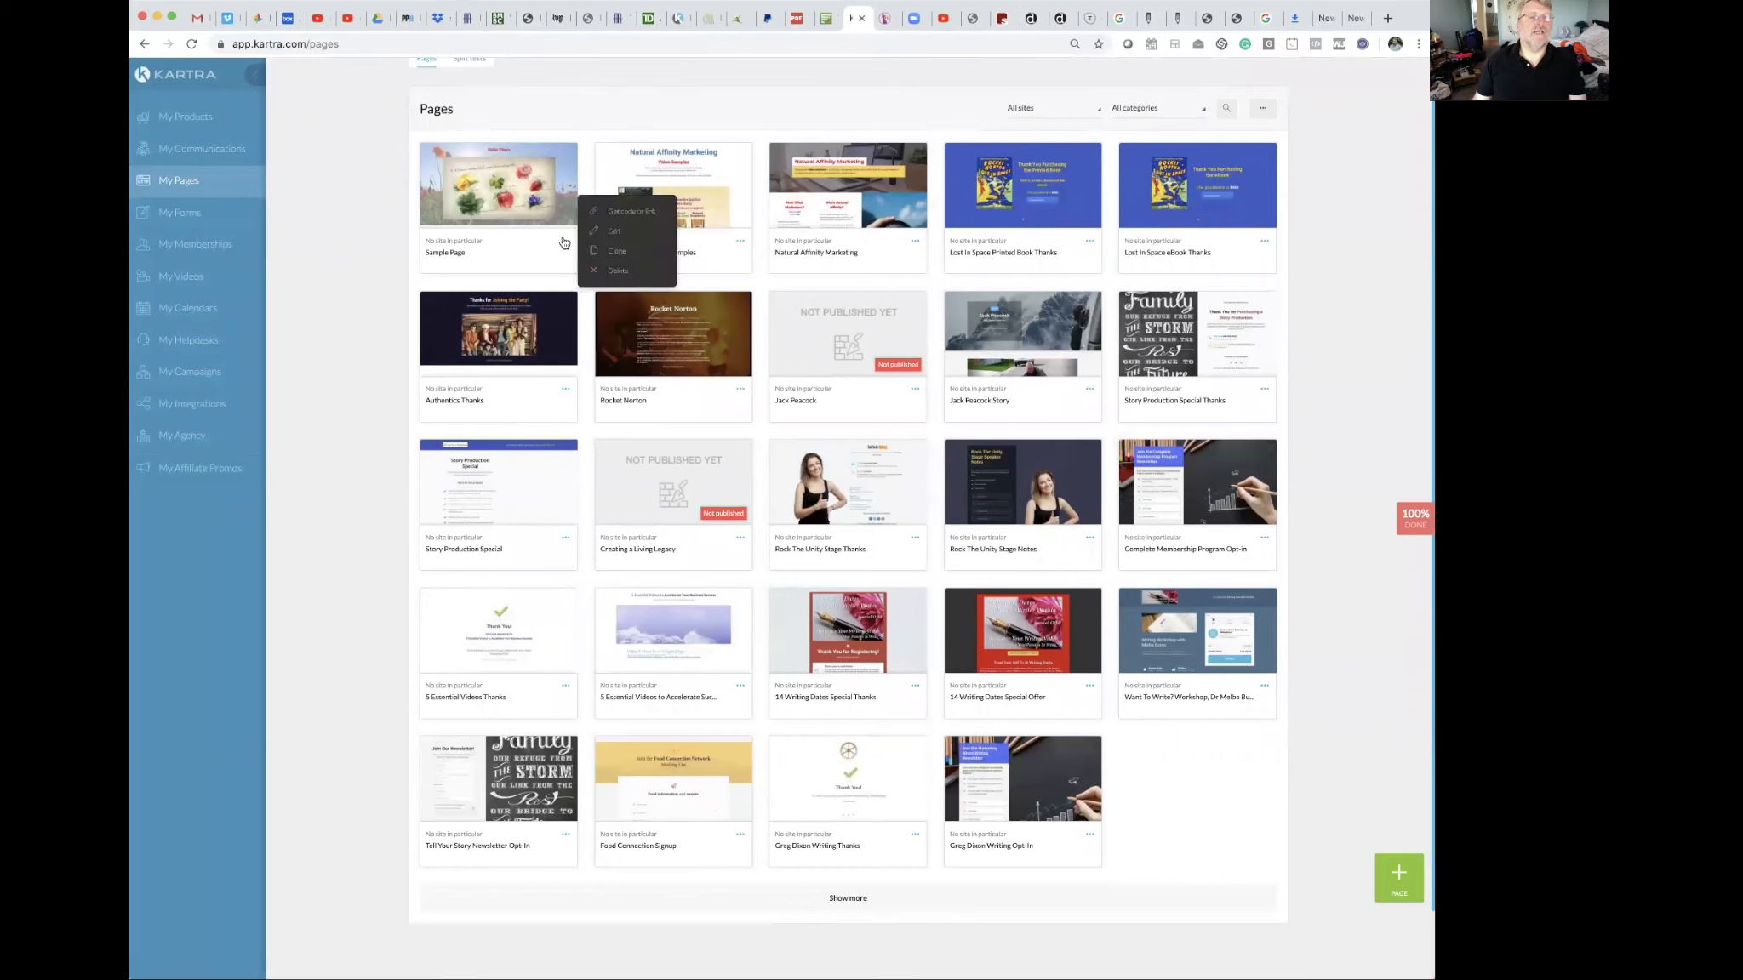